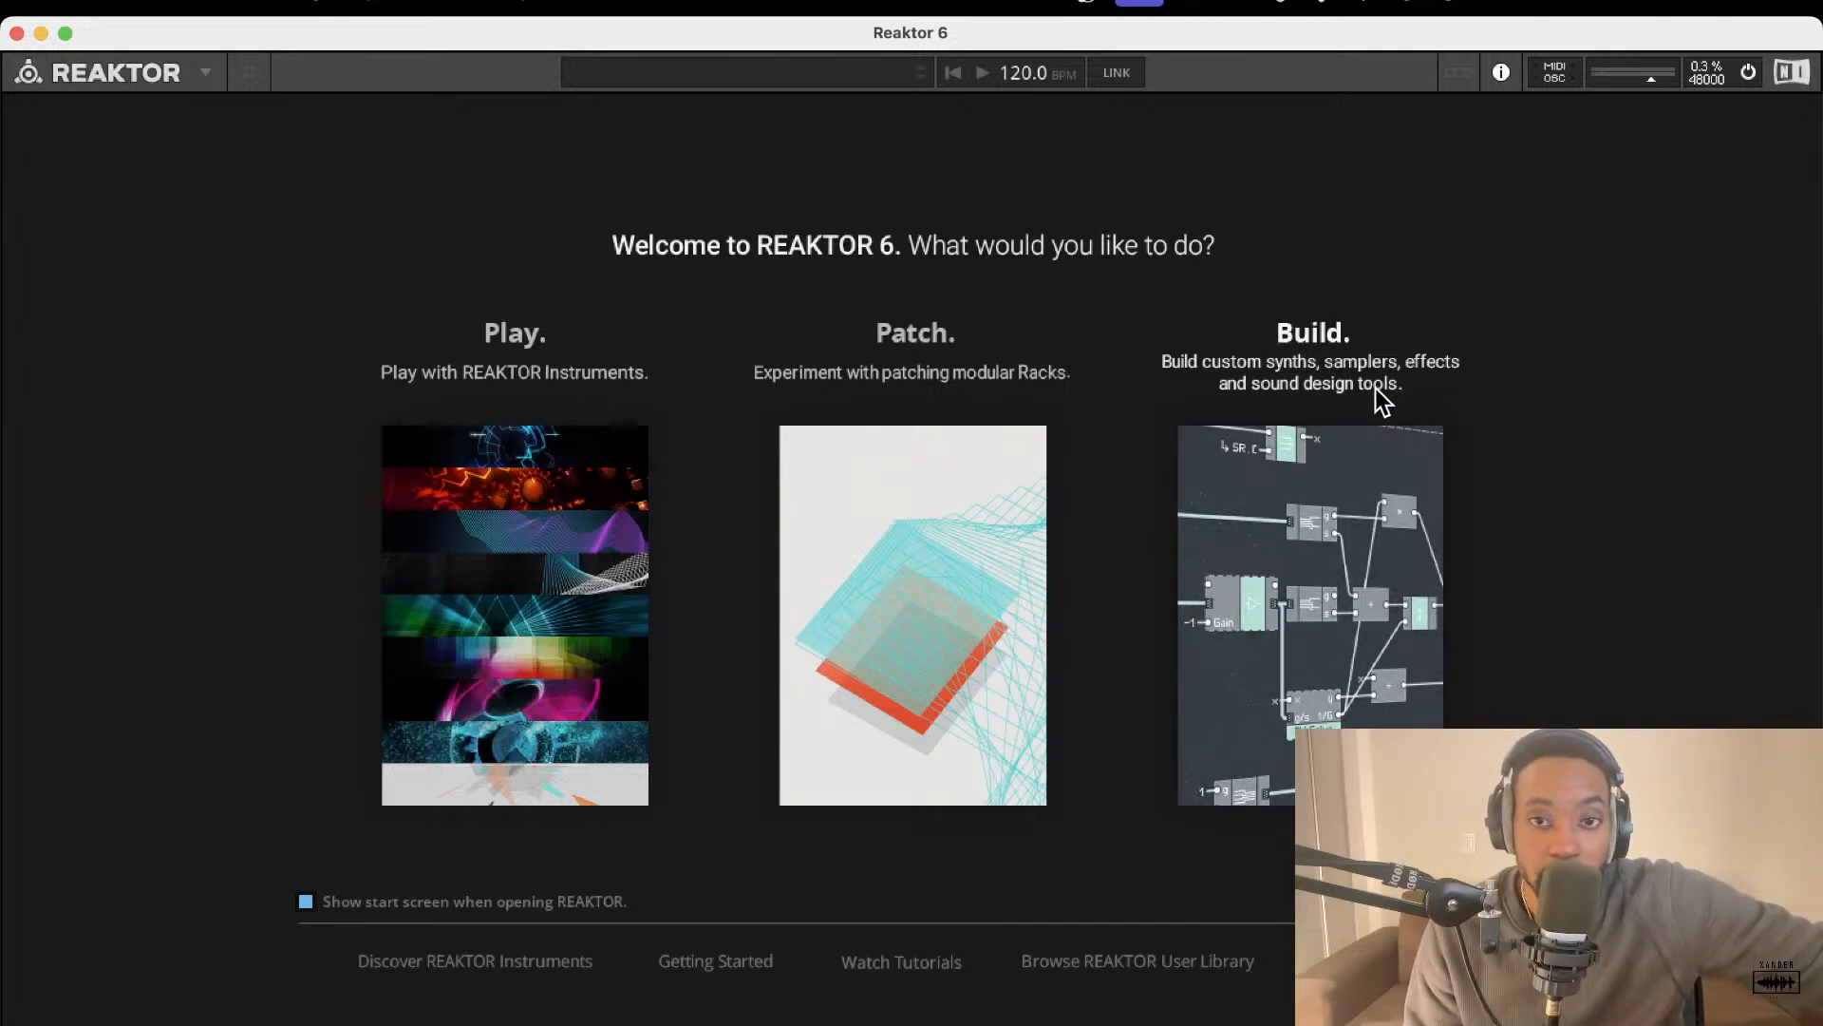
- Start a new Build ensemble and add the Util Note In block from the Blocks Base Util folder
click(1310, 494)
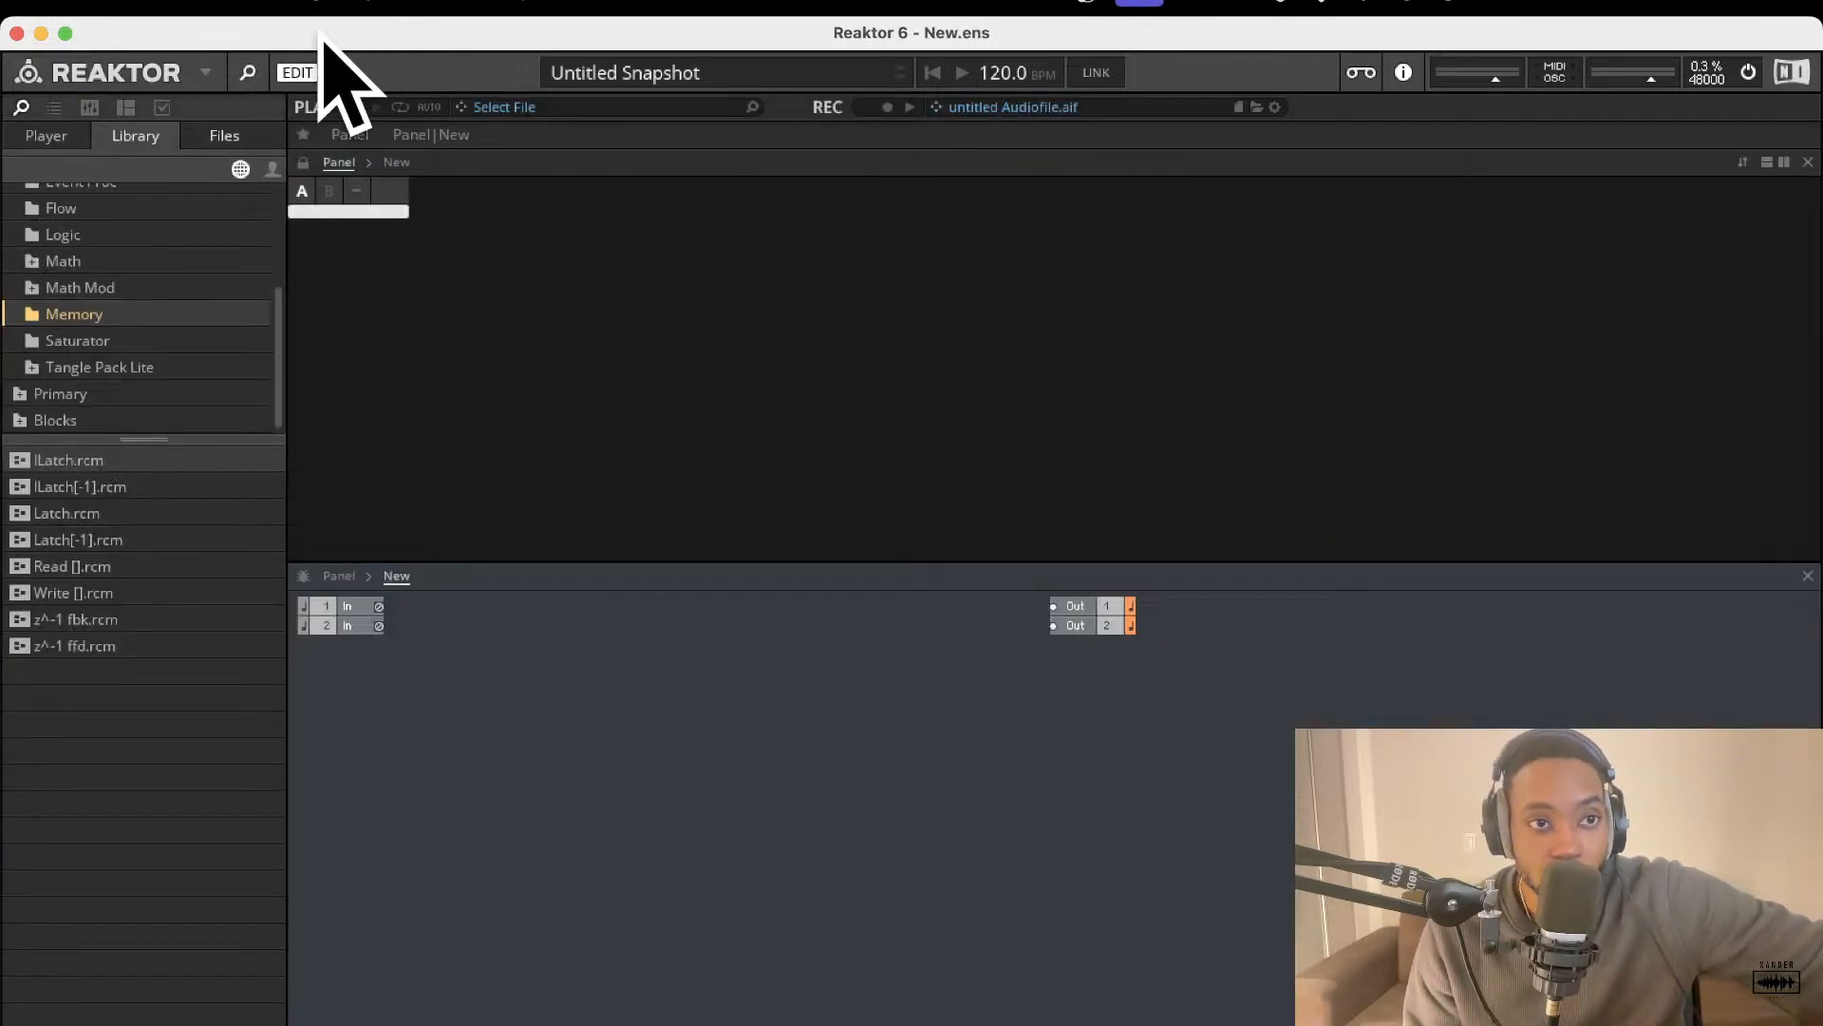
click(42, 138)
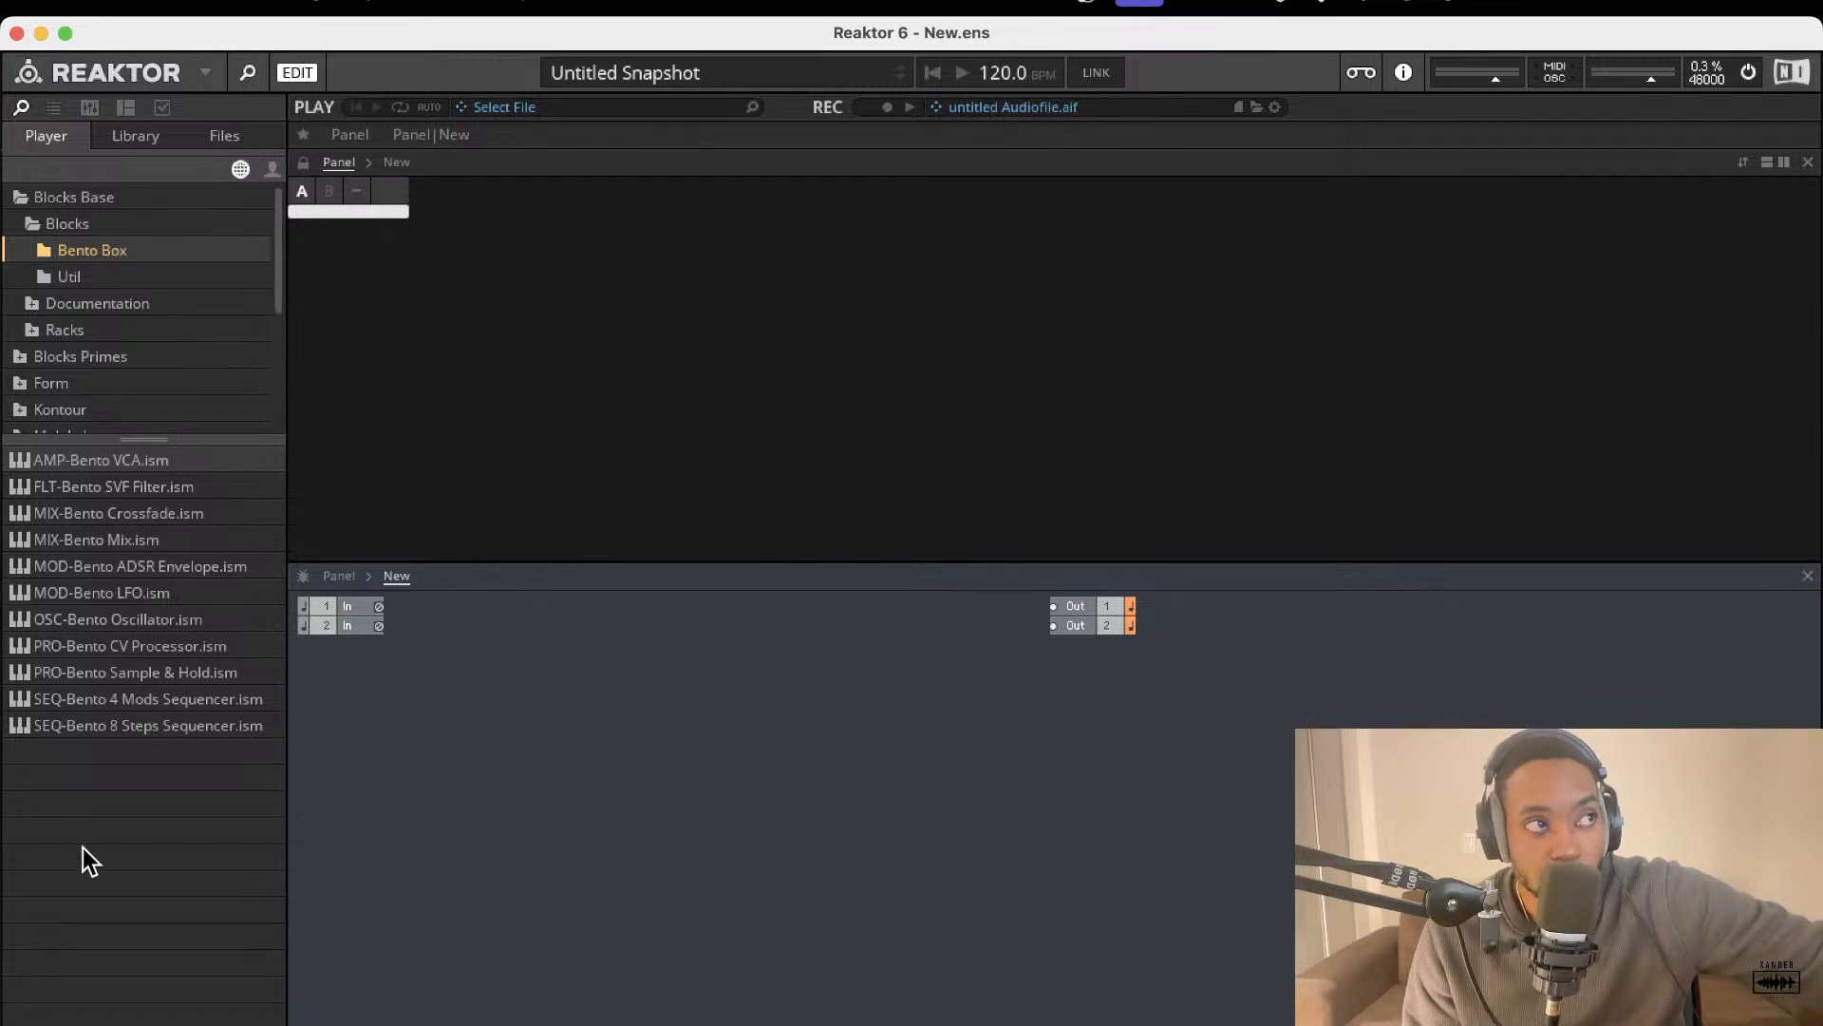
click(66, 277)
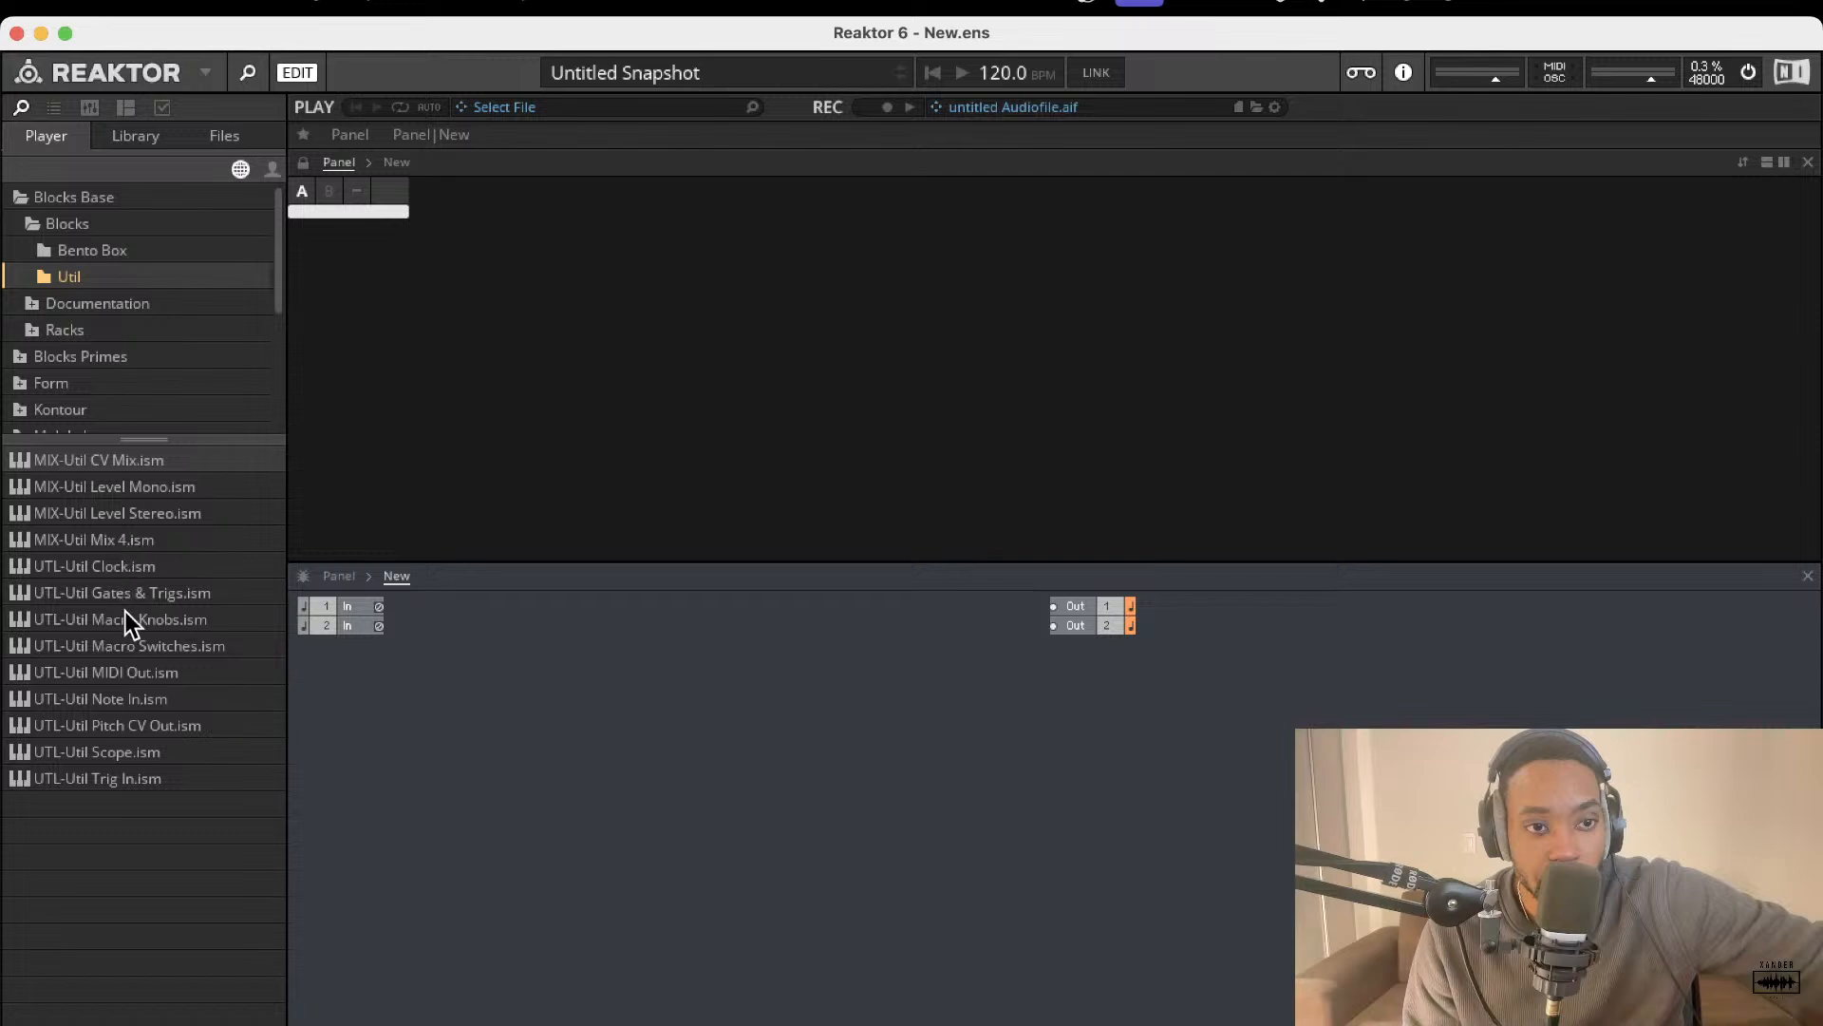
drag(131, 699, 486, 686)
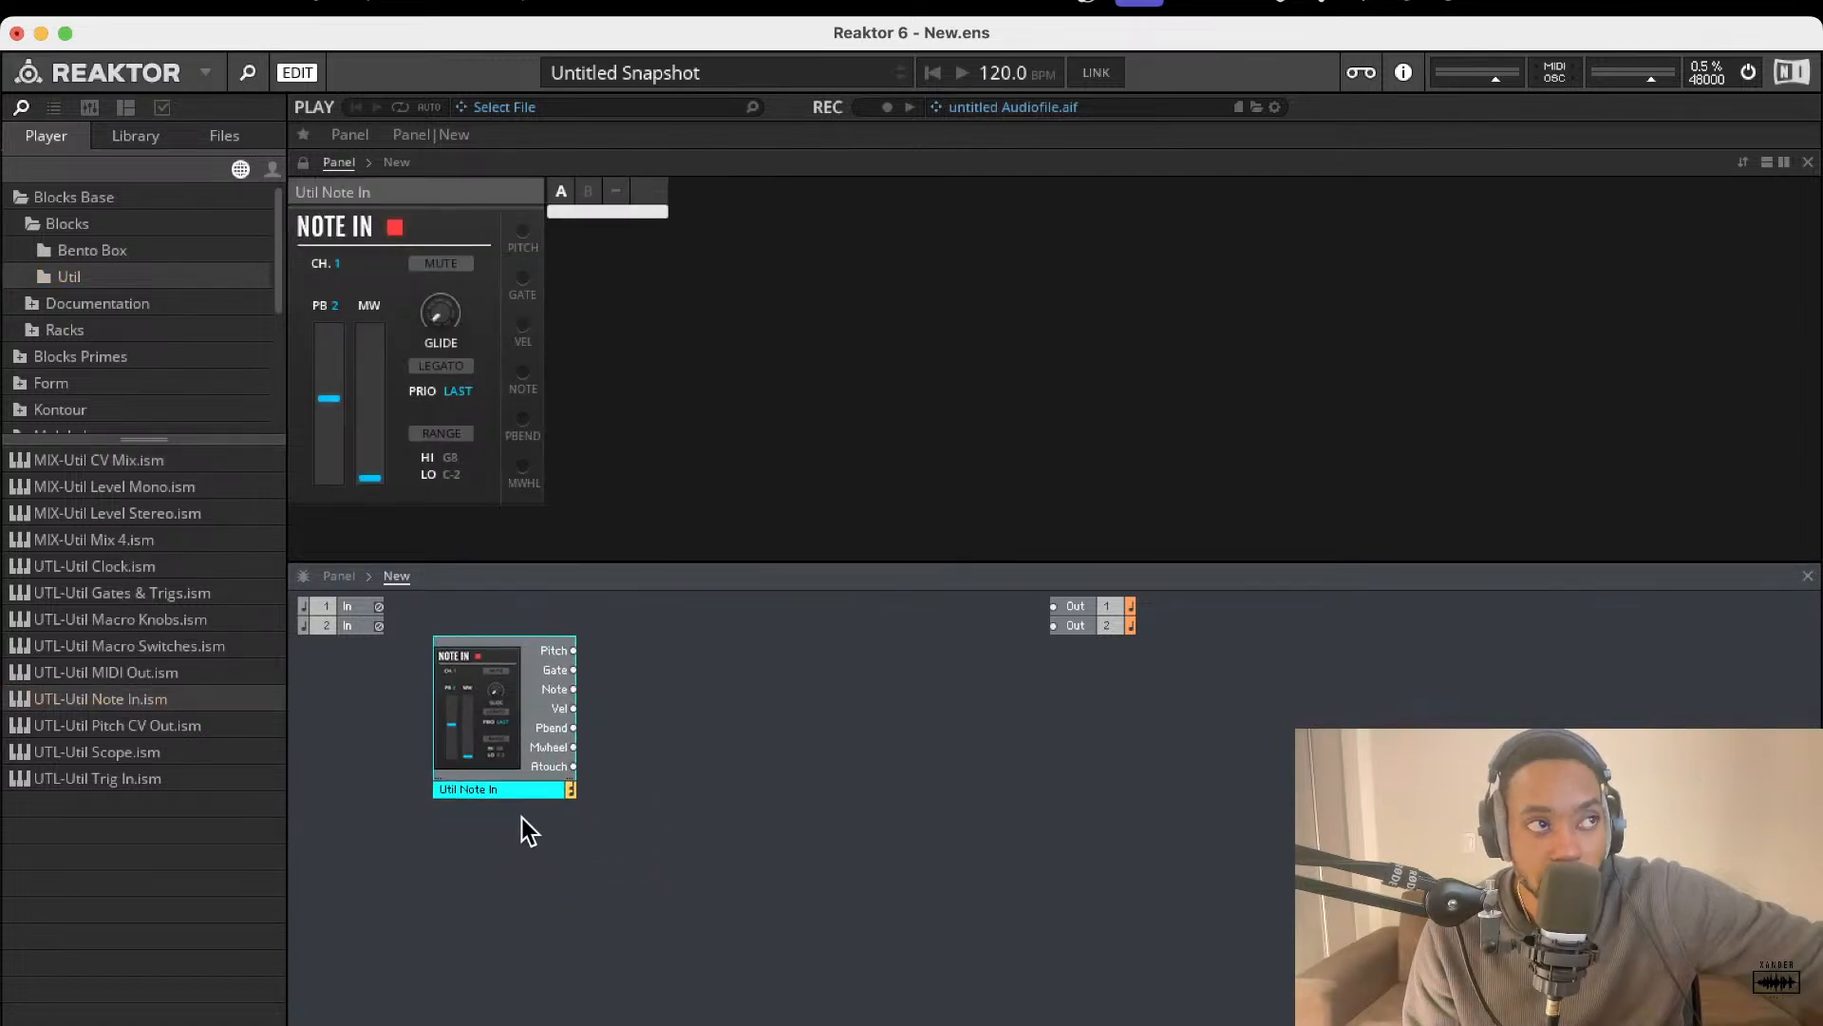
- Add the Bento Oscillator block from the Bento Box folder and connect Note In's Pitch output to its Pitch input
key(Up)
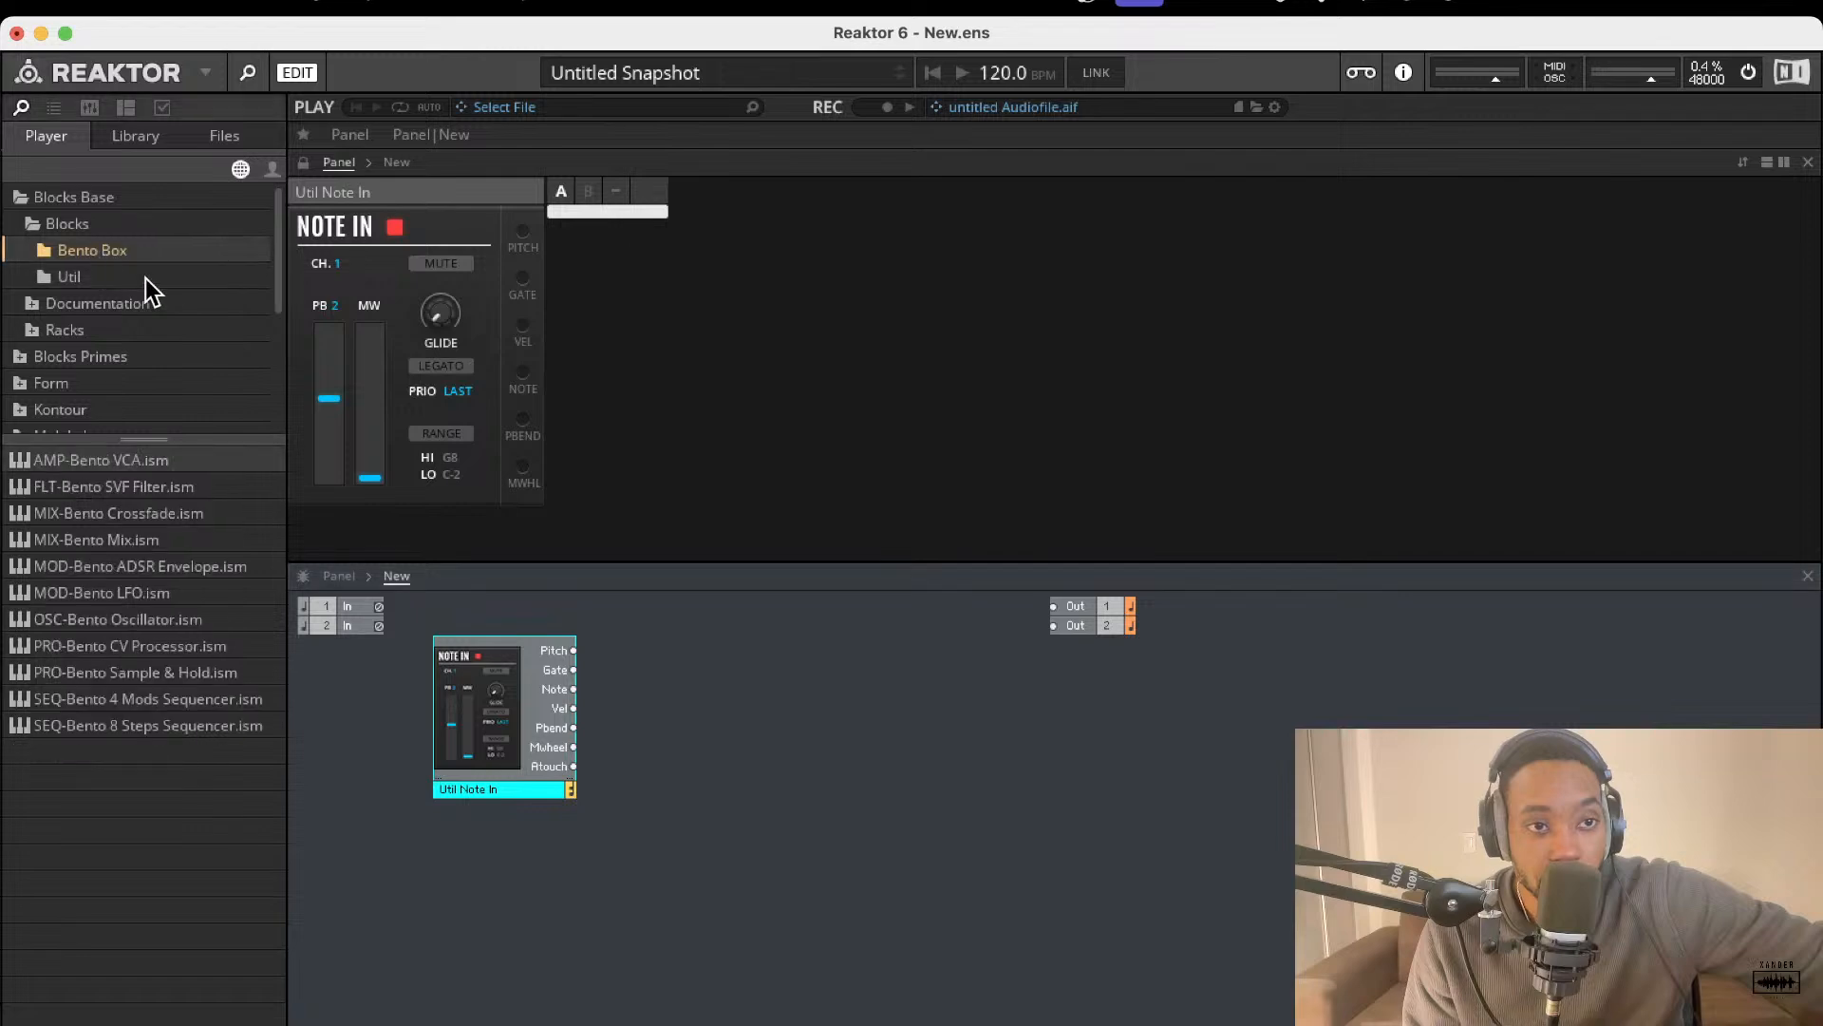
drag(128, 620, 681, 722)
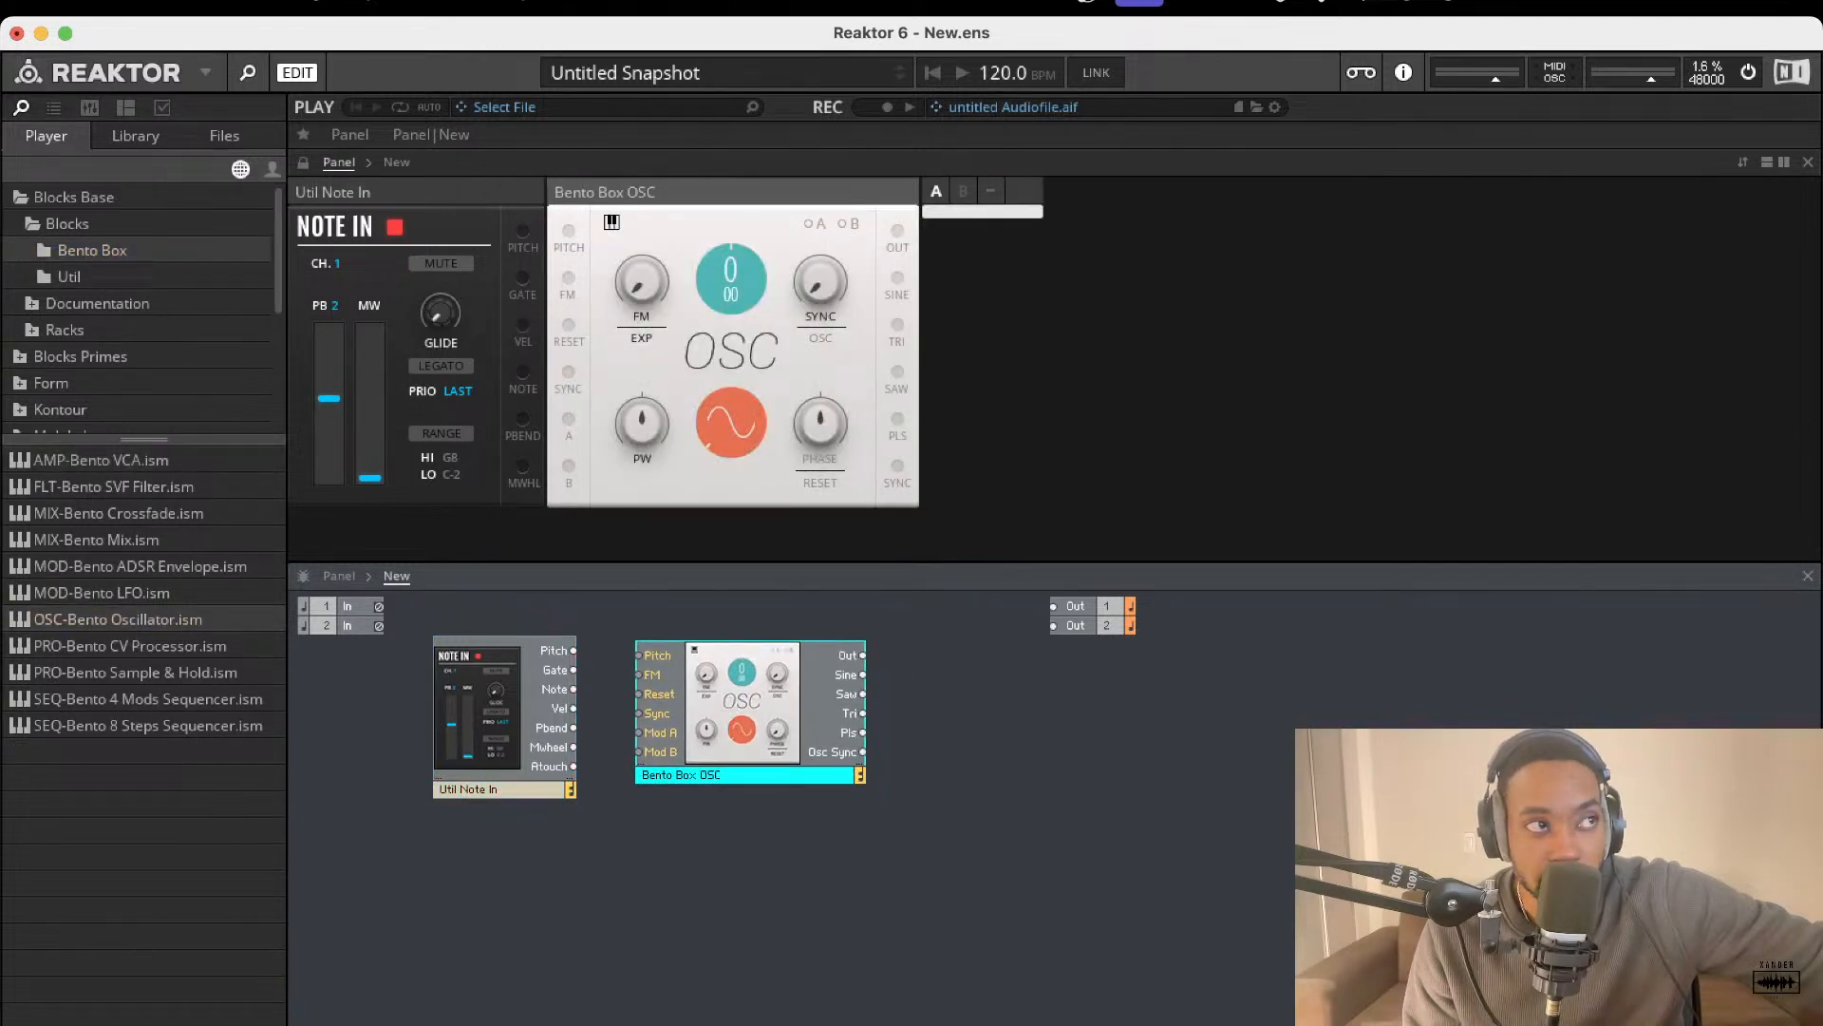
drag(573, 650, 638, 655)
- Lower the oscillator block slightly in the structure and switch its waveform to sawtooth
drag(756, 709, 740, 761)
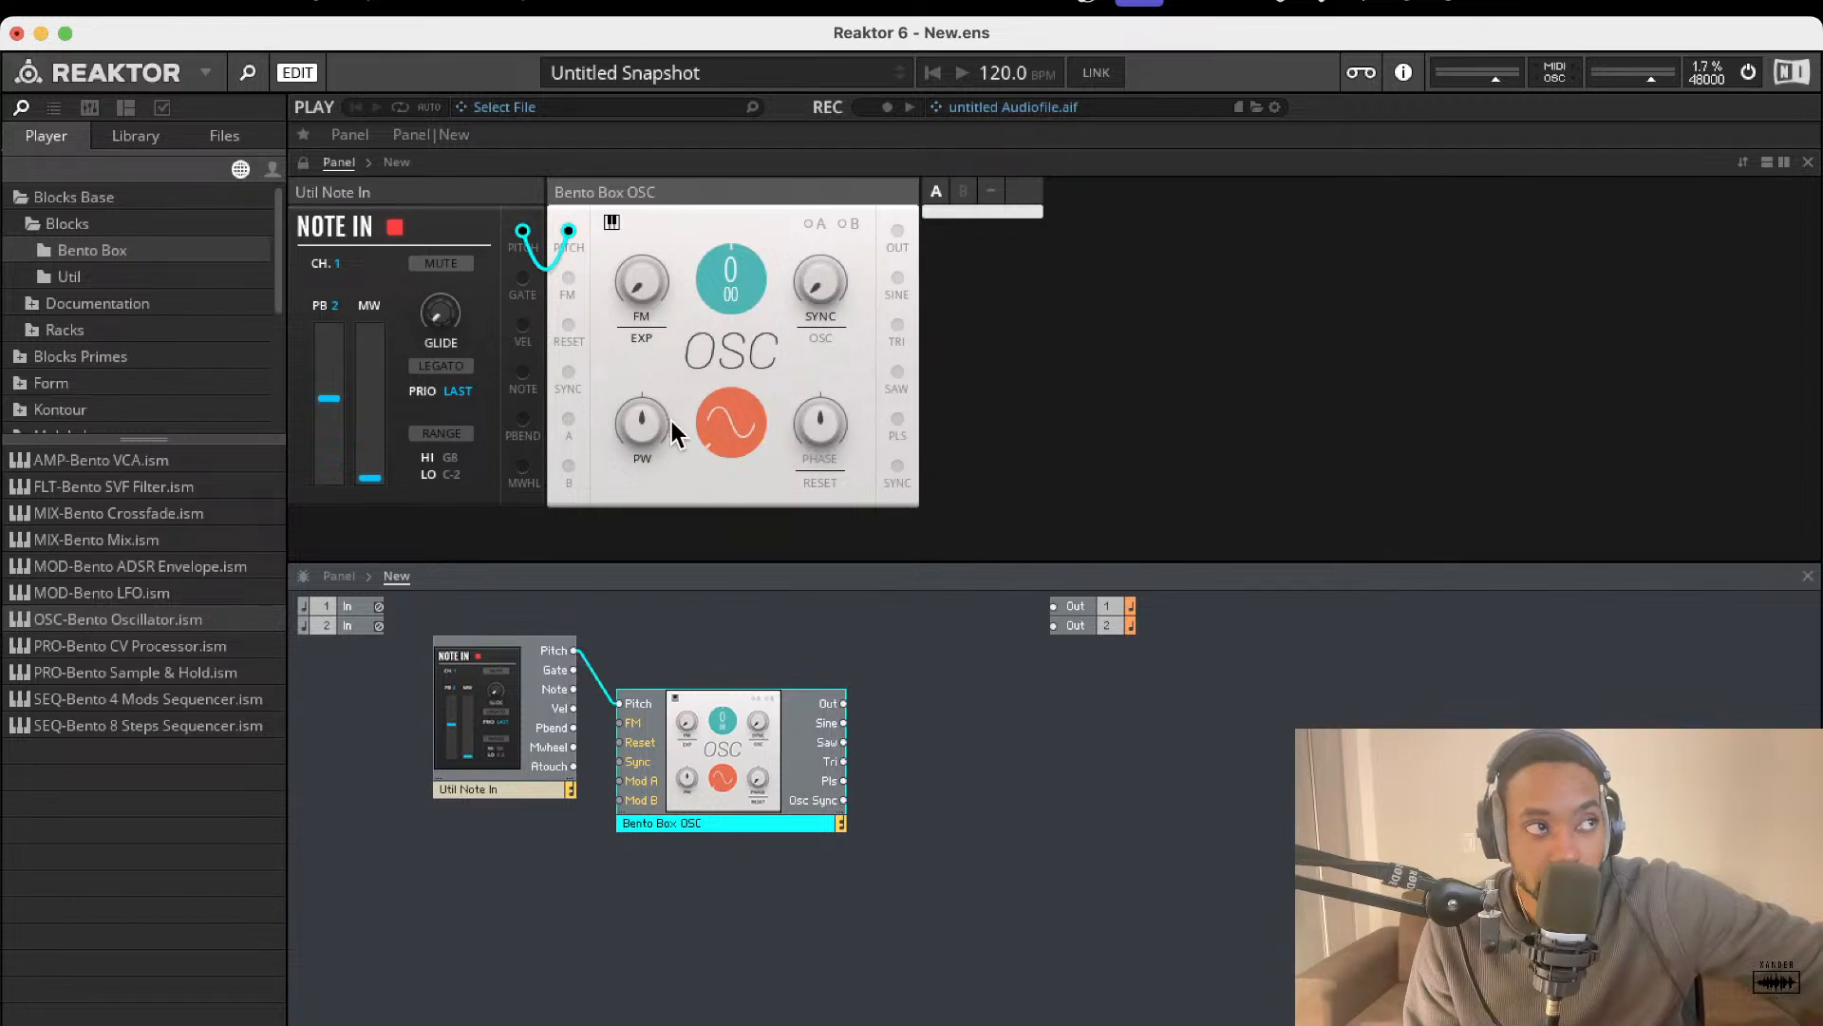
click(762, 424)
click(711, 400)
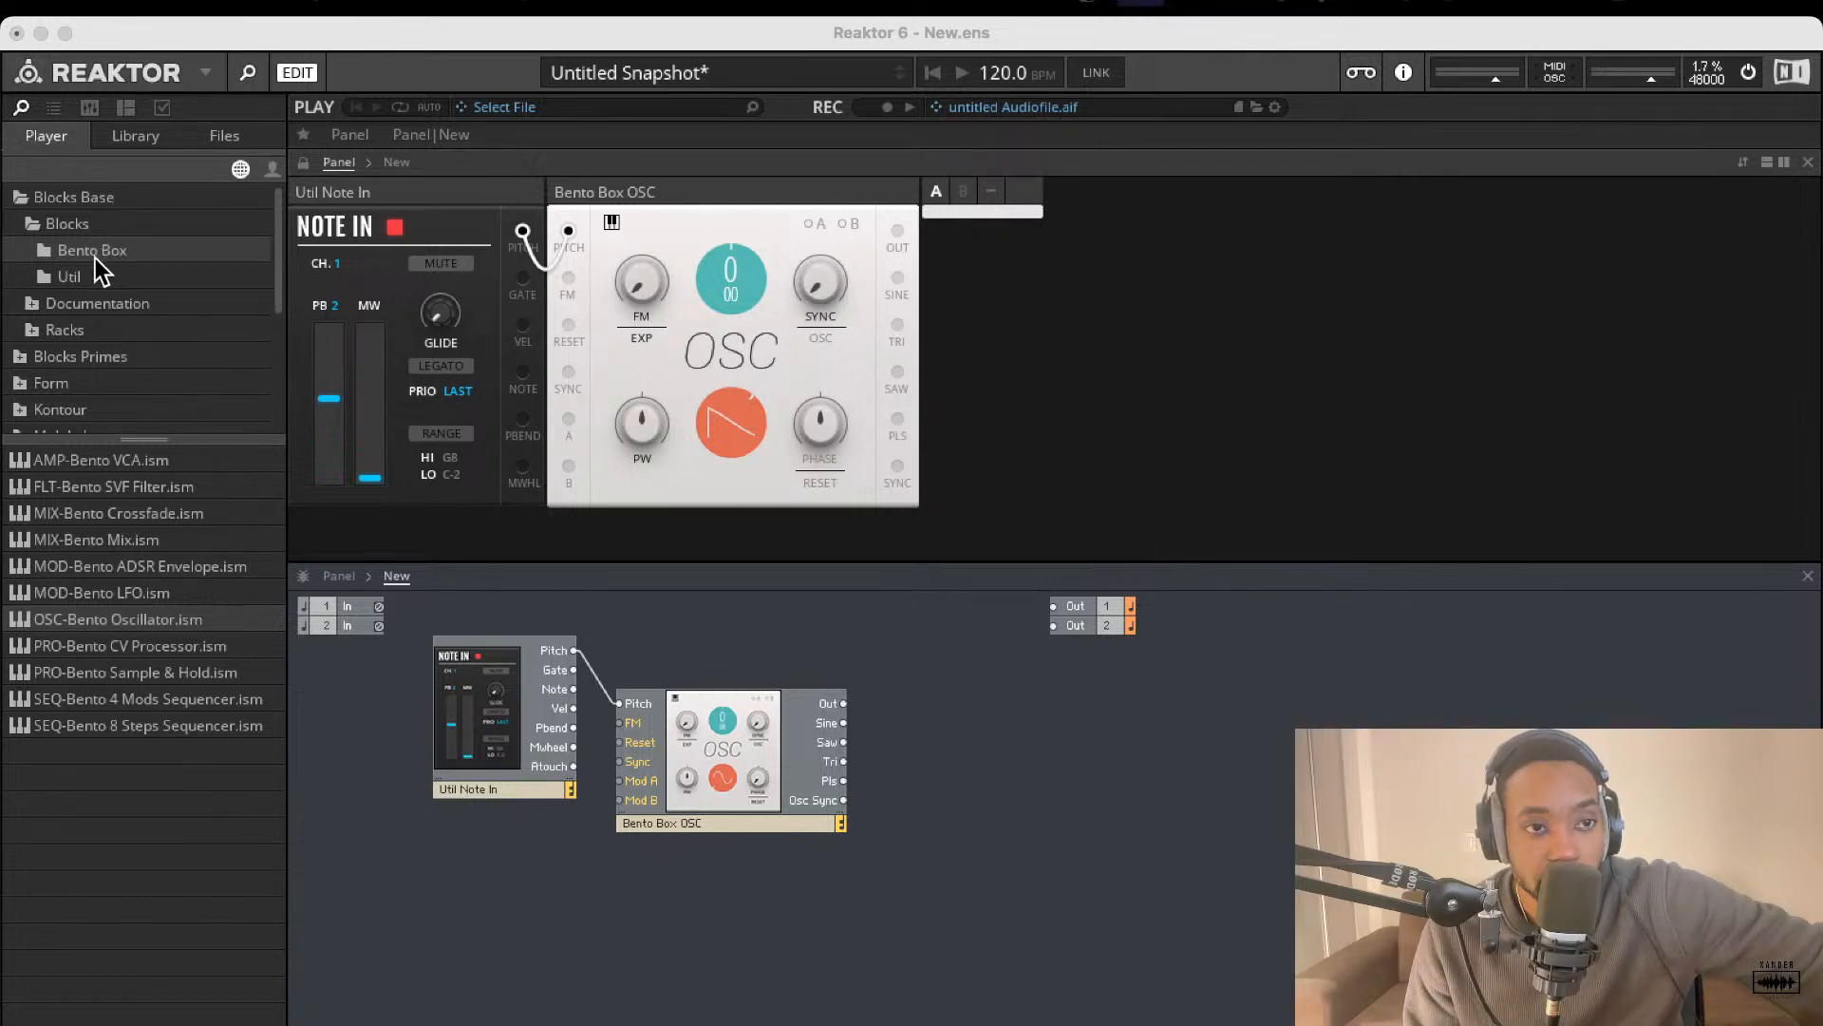
- Search for "wavesh" in the structure and insert the Waveshaper - Stereo macro beside the oscillator
click(68, 276)
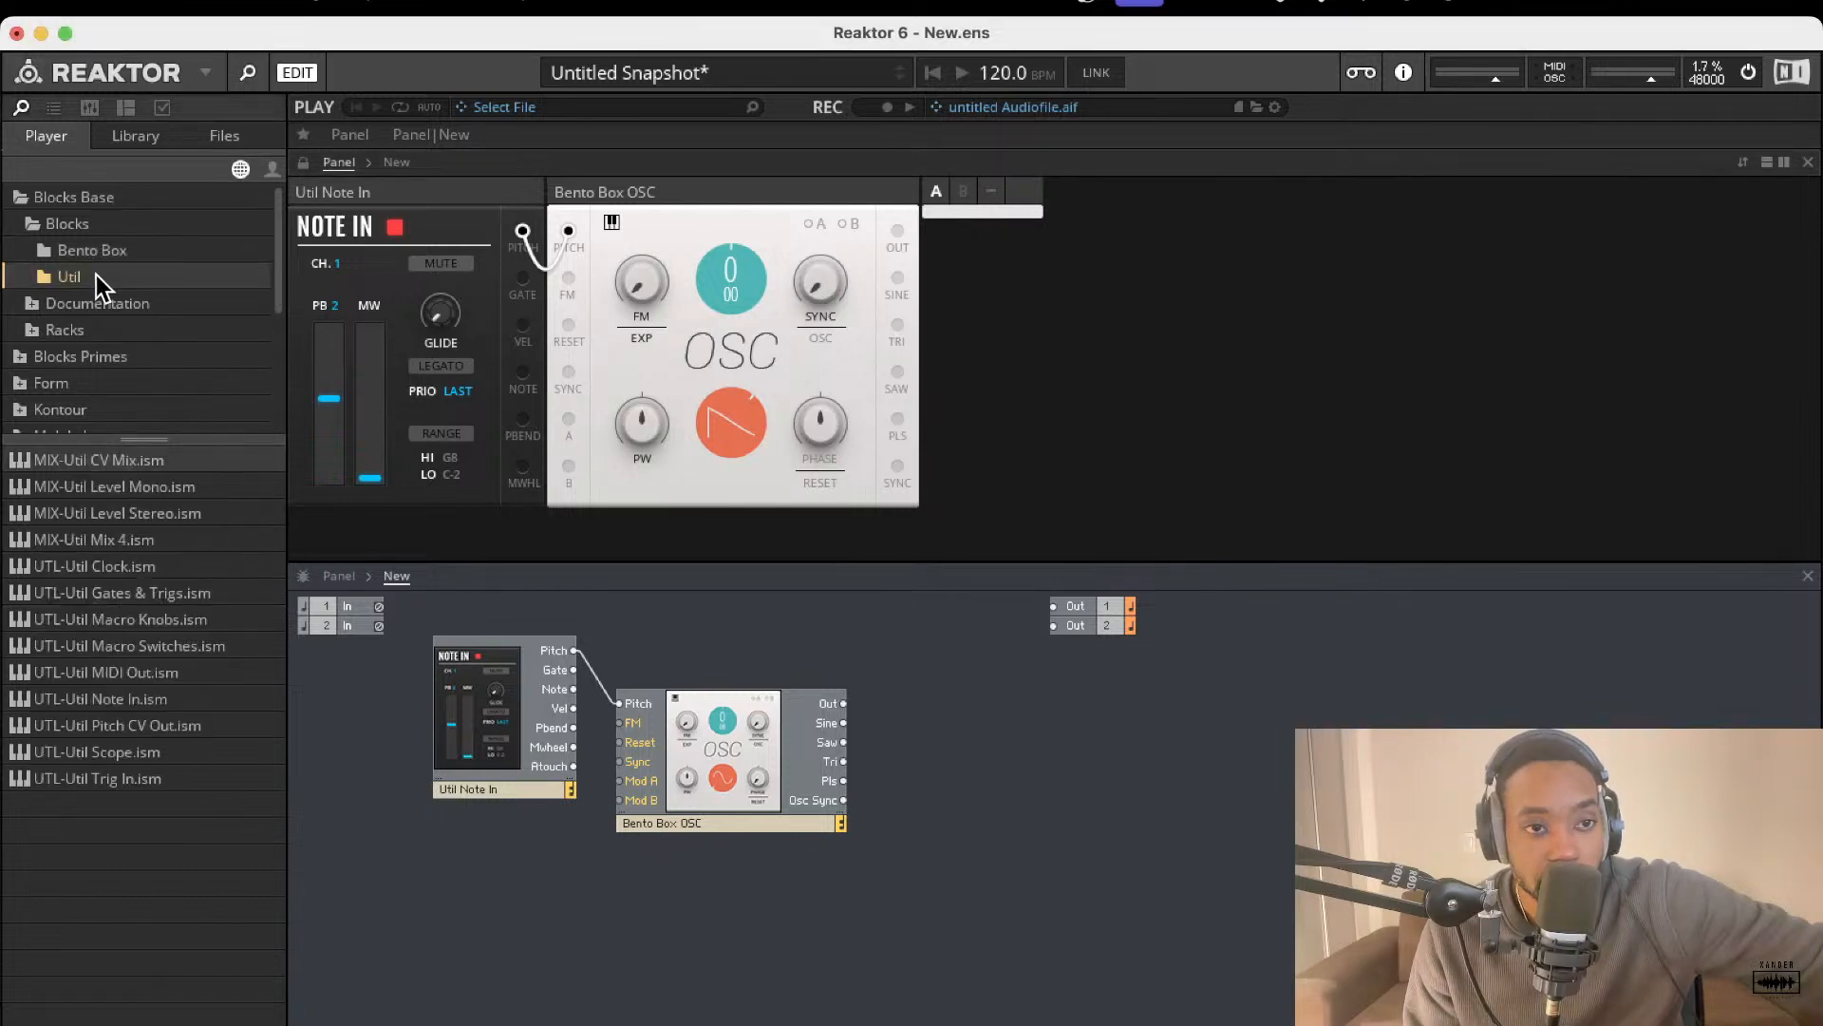
double_click(918, 689)
text(wa)
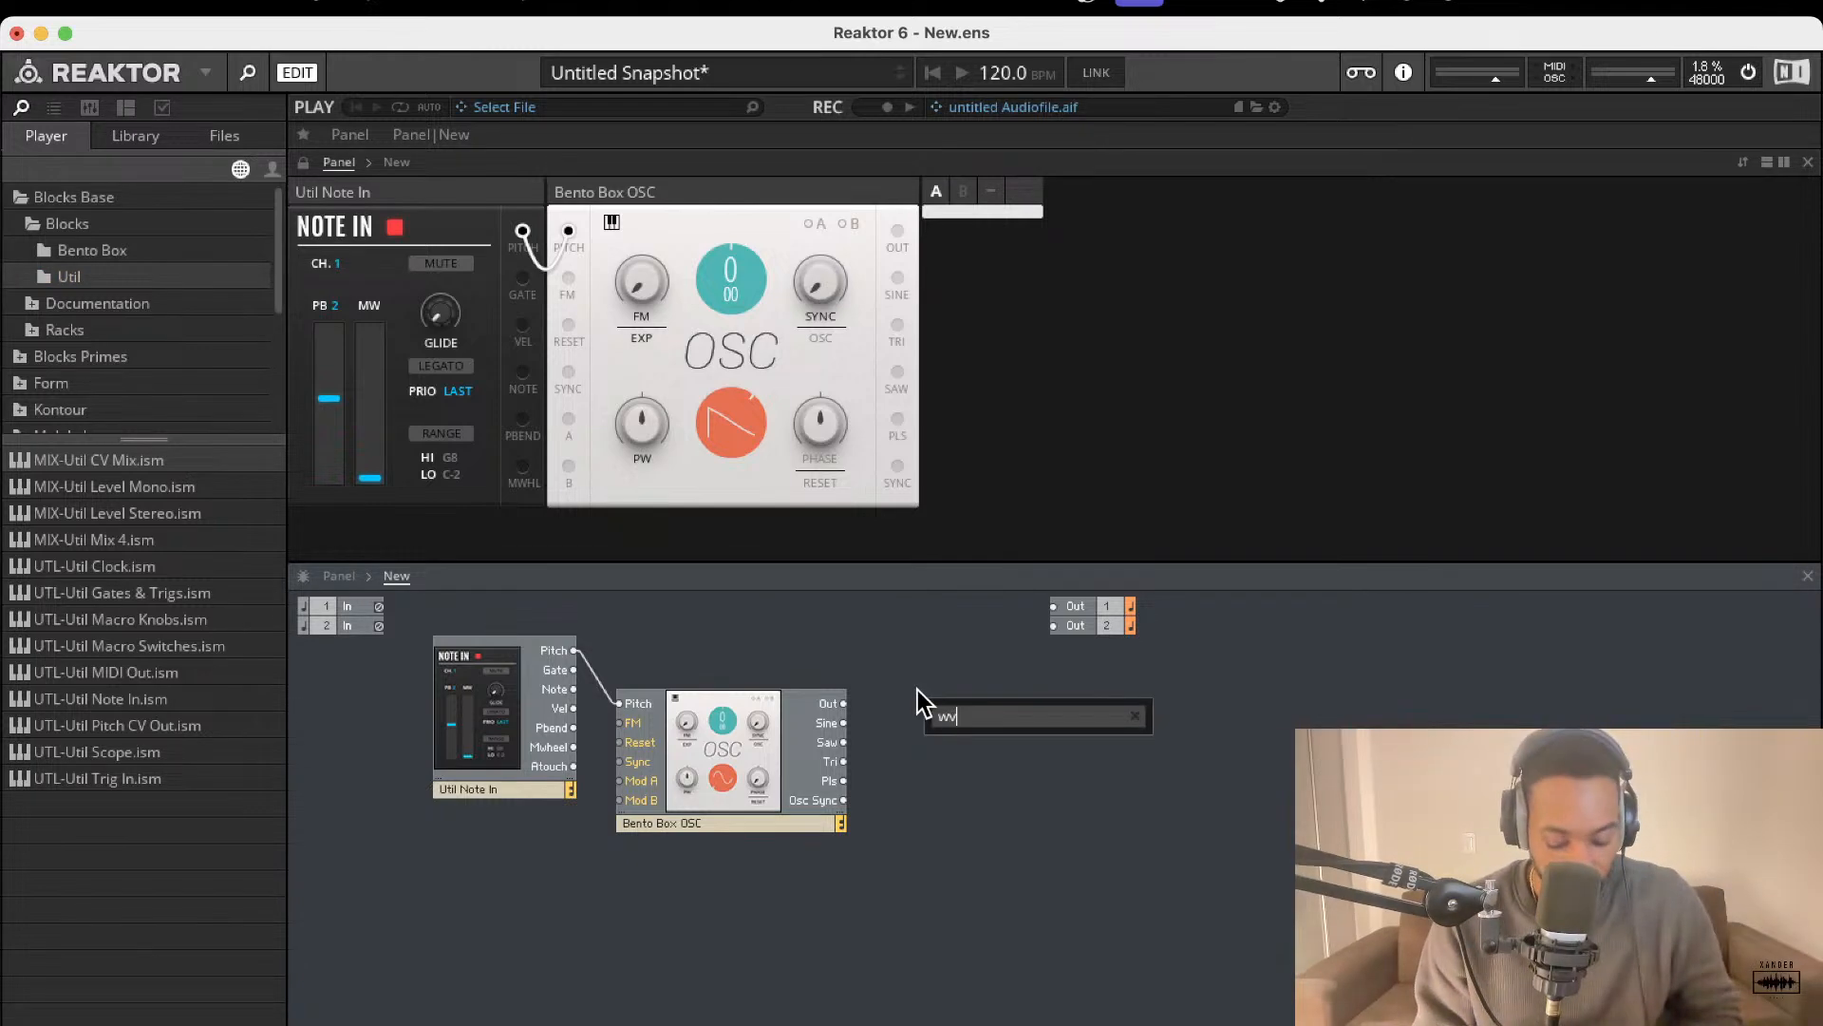
text(b)
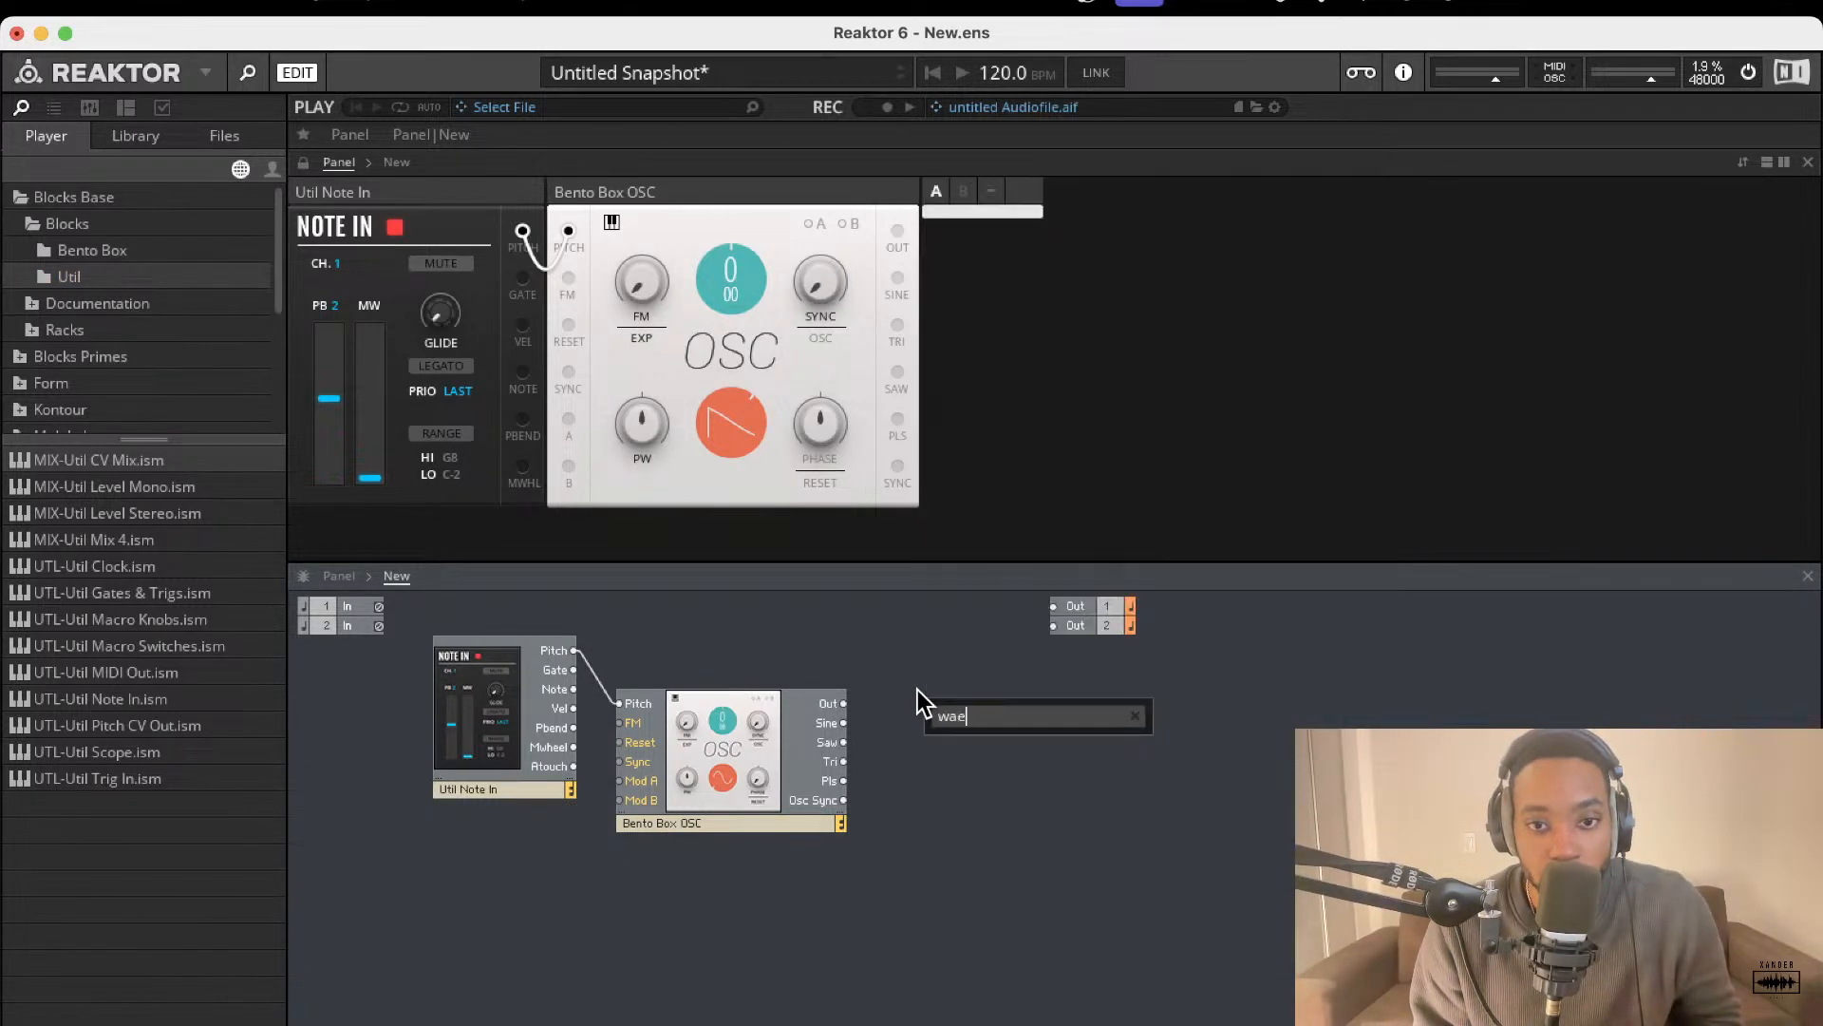
key(BackSpace)
text(b)
key(BackSpace)
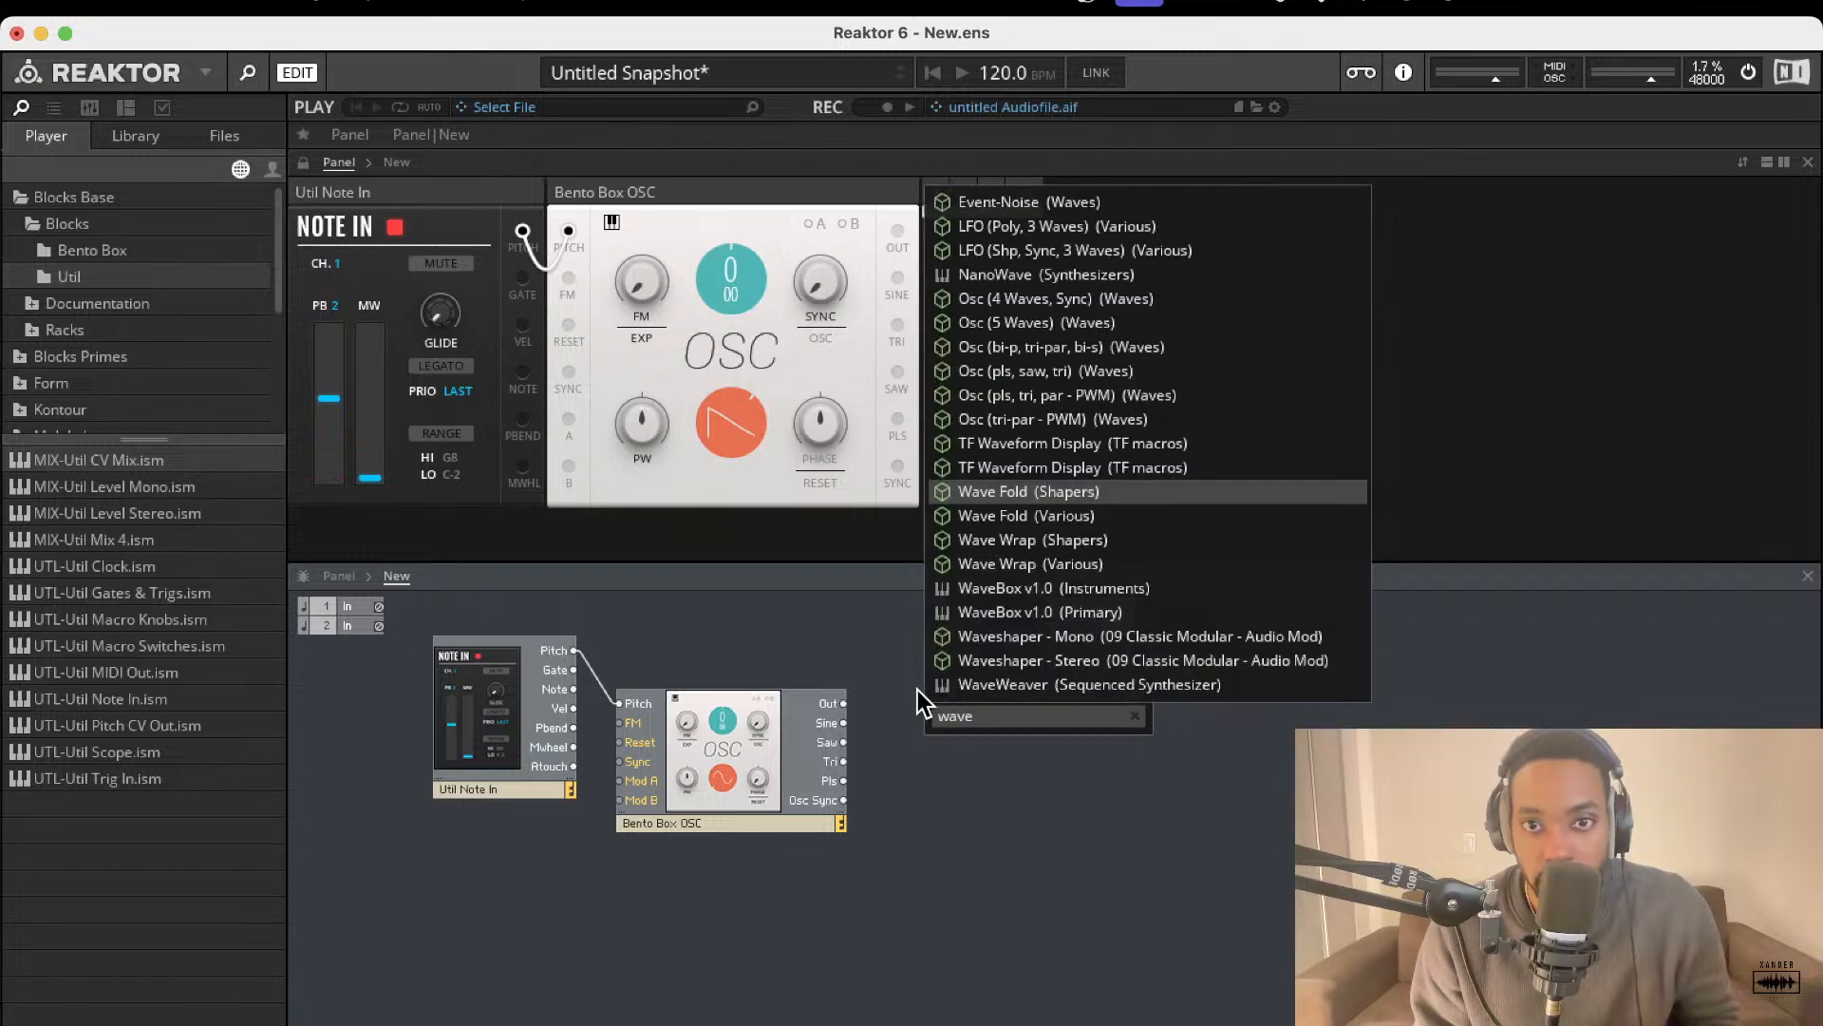
text(vesh)
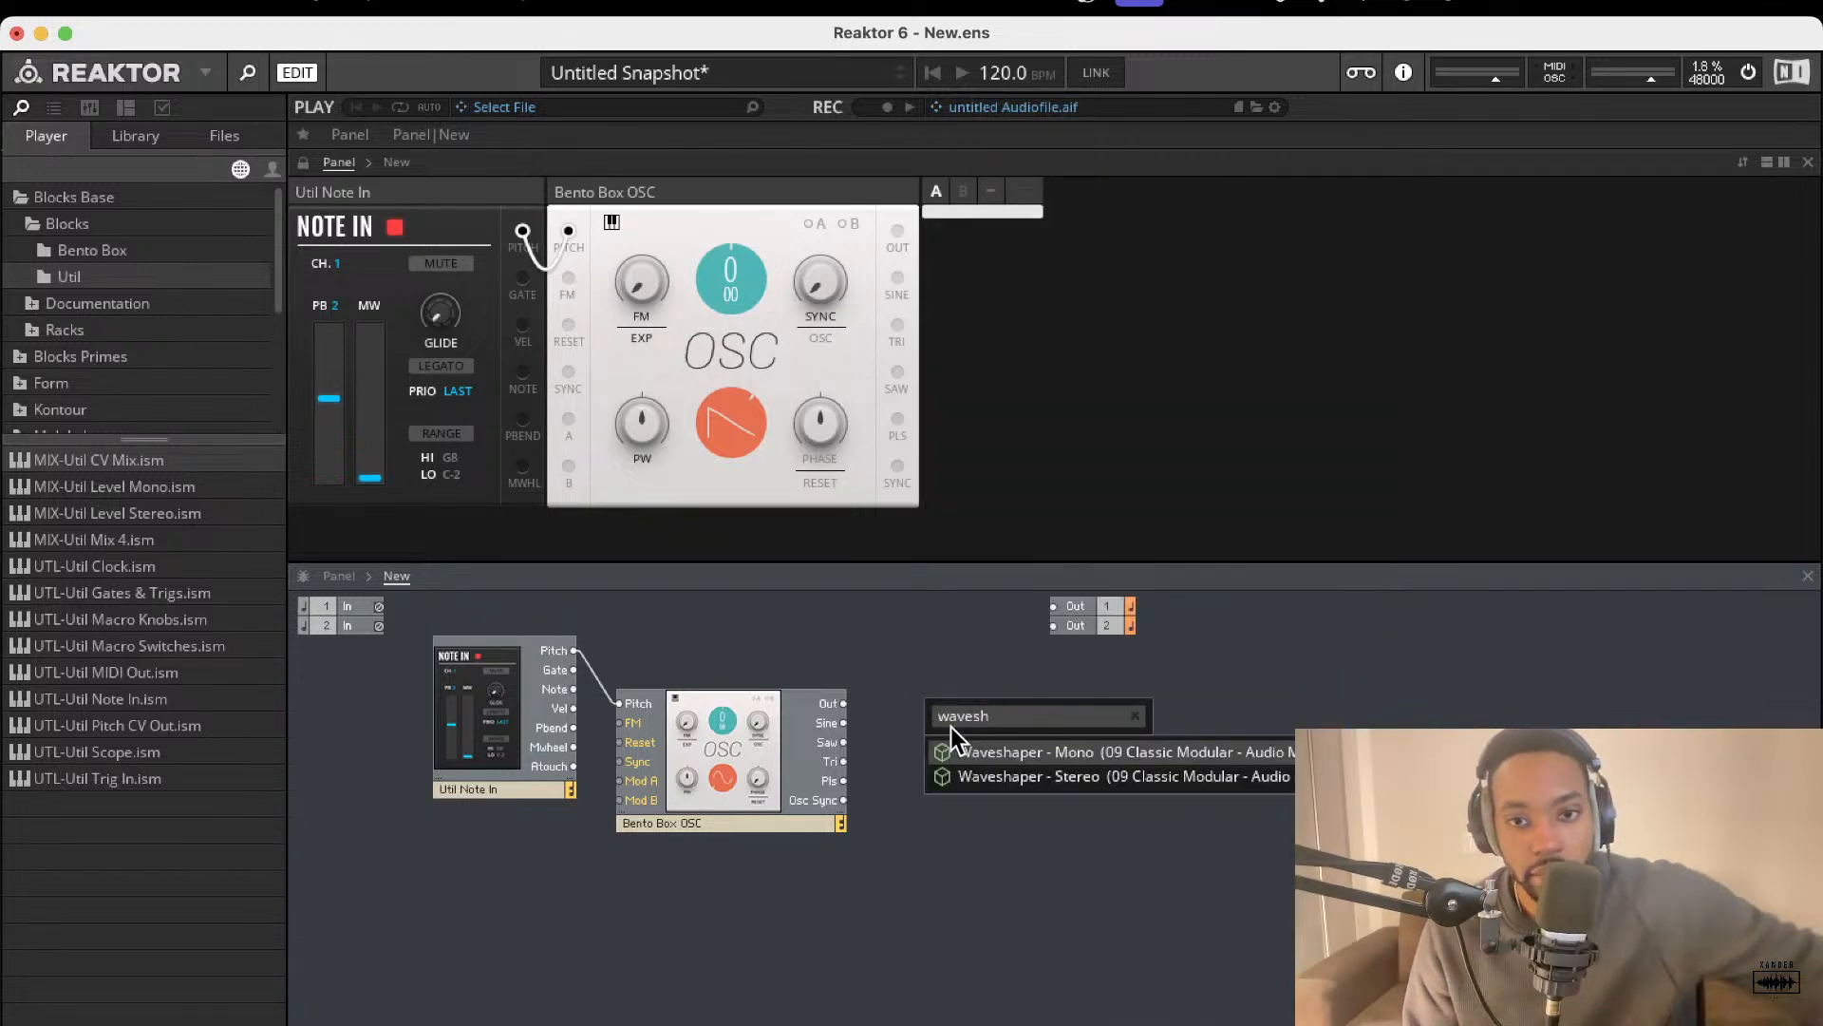
click(1014, 775)
drag(977, 756, 973, 742)
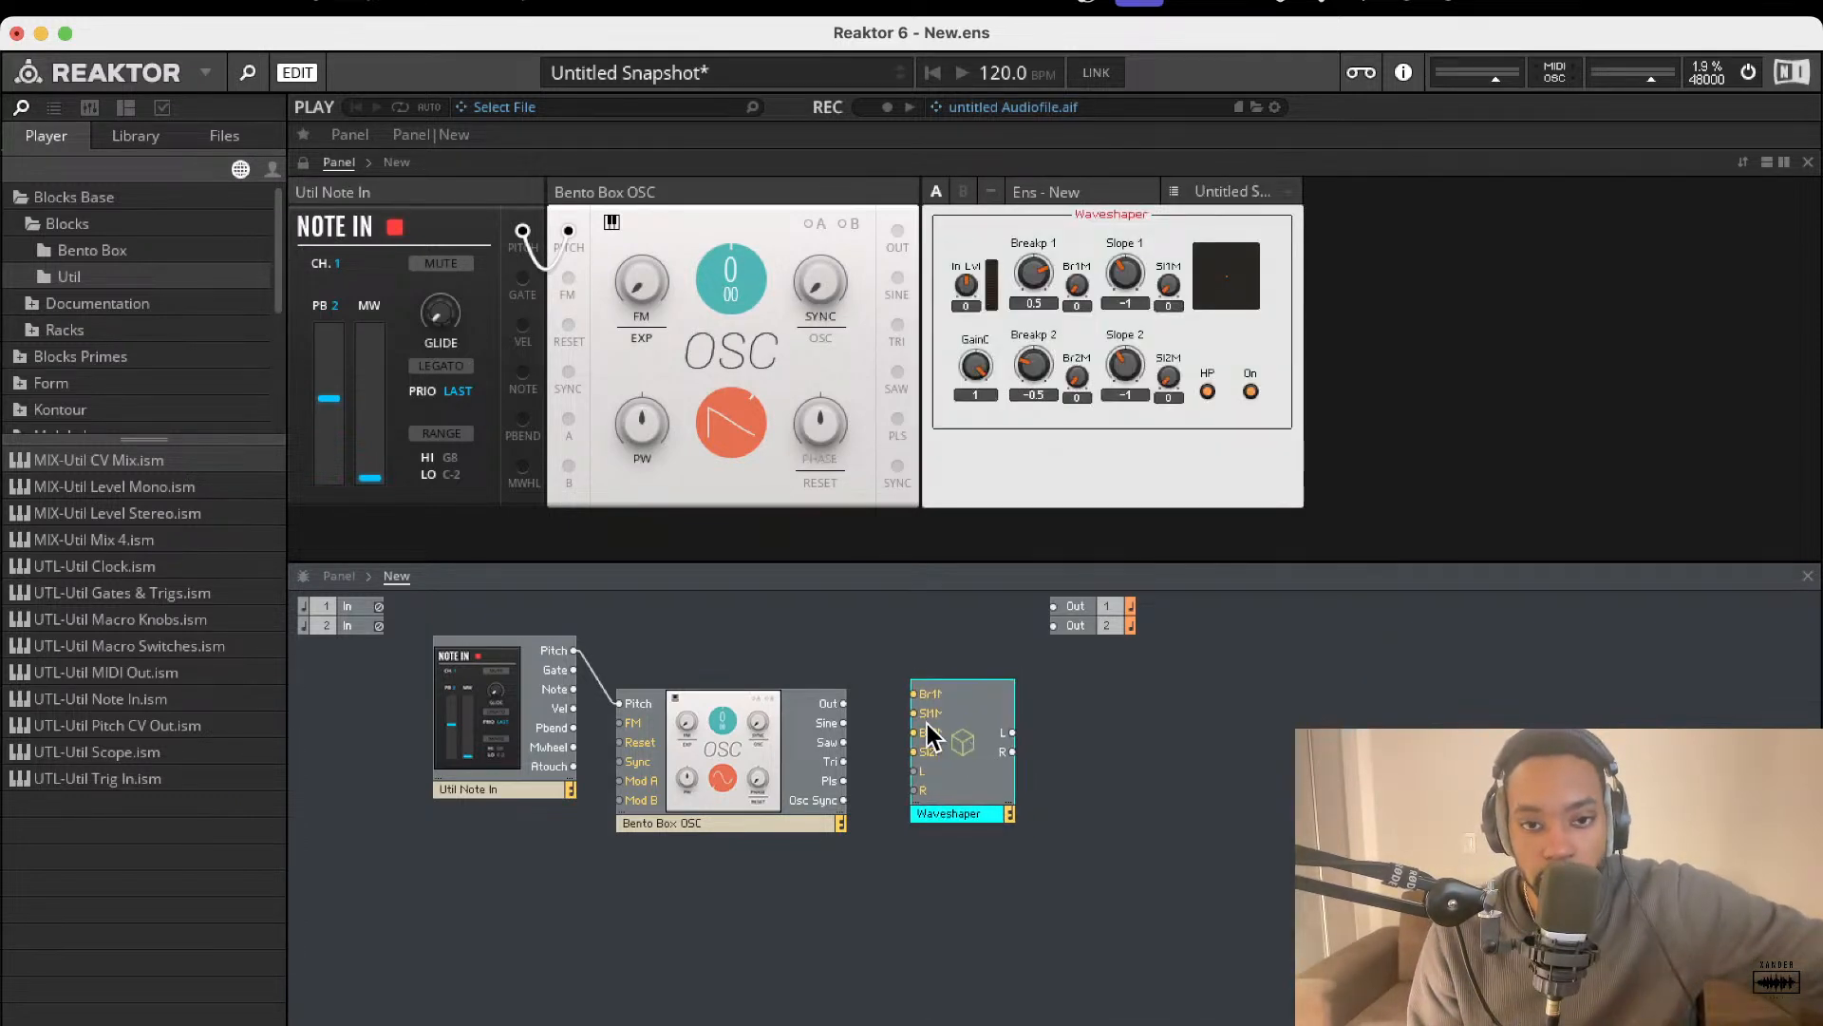
click(891, 695)
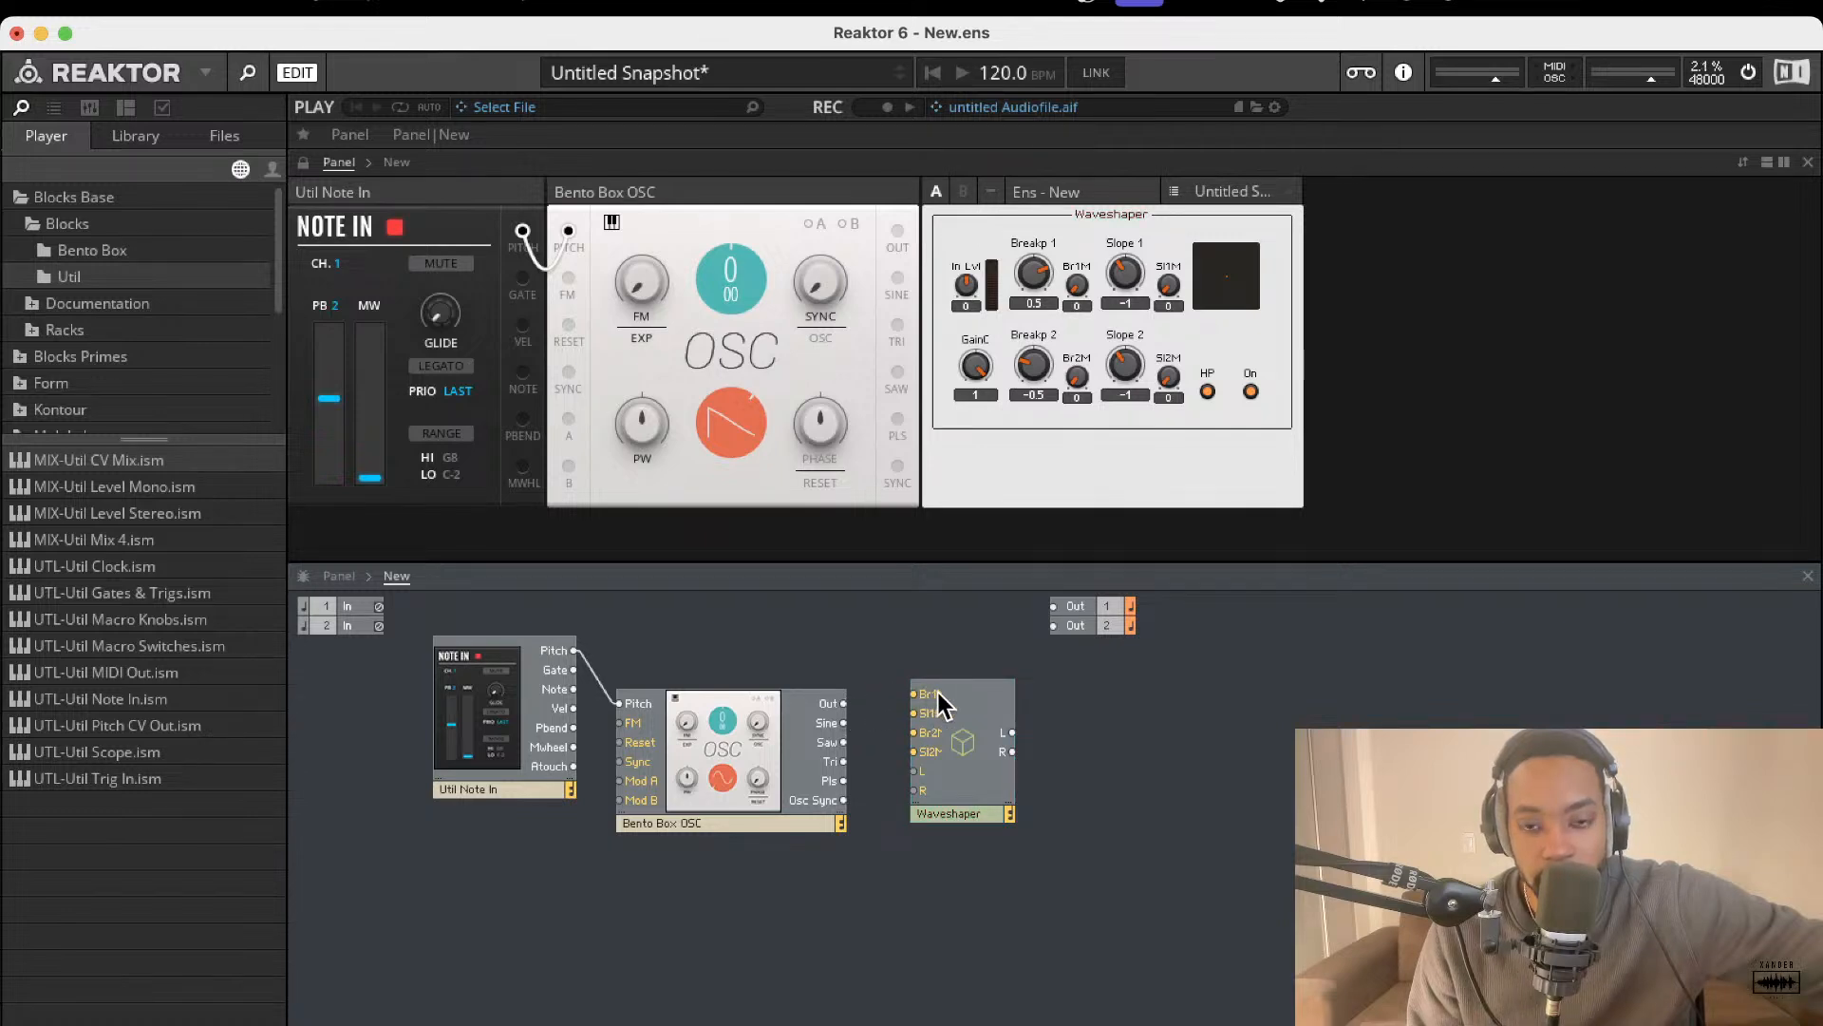
- Connect the Waveshaper's L and R outputs to main Out 1 and Out 2 and move the macro below them
drag(985, 771, 1055, 608)
mouse_move(1054, 728)
mouse_down()
mouse_move(1080, 687)
mouse_move(1070, 635)
mouse_move(1052, 722)
mouse_up()
drag(1071, 651, 1063, 636)
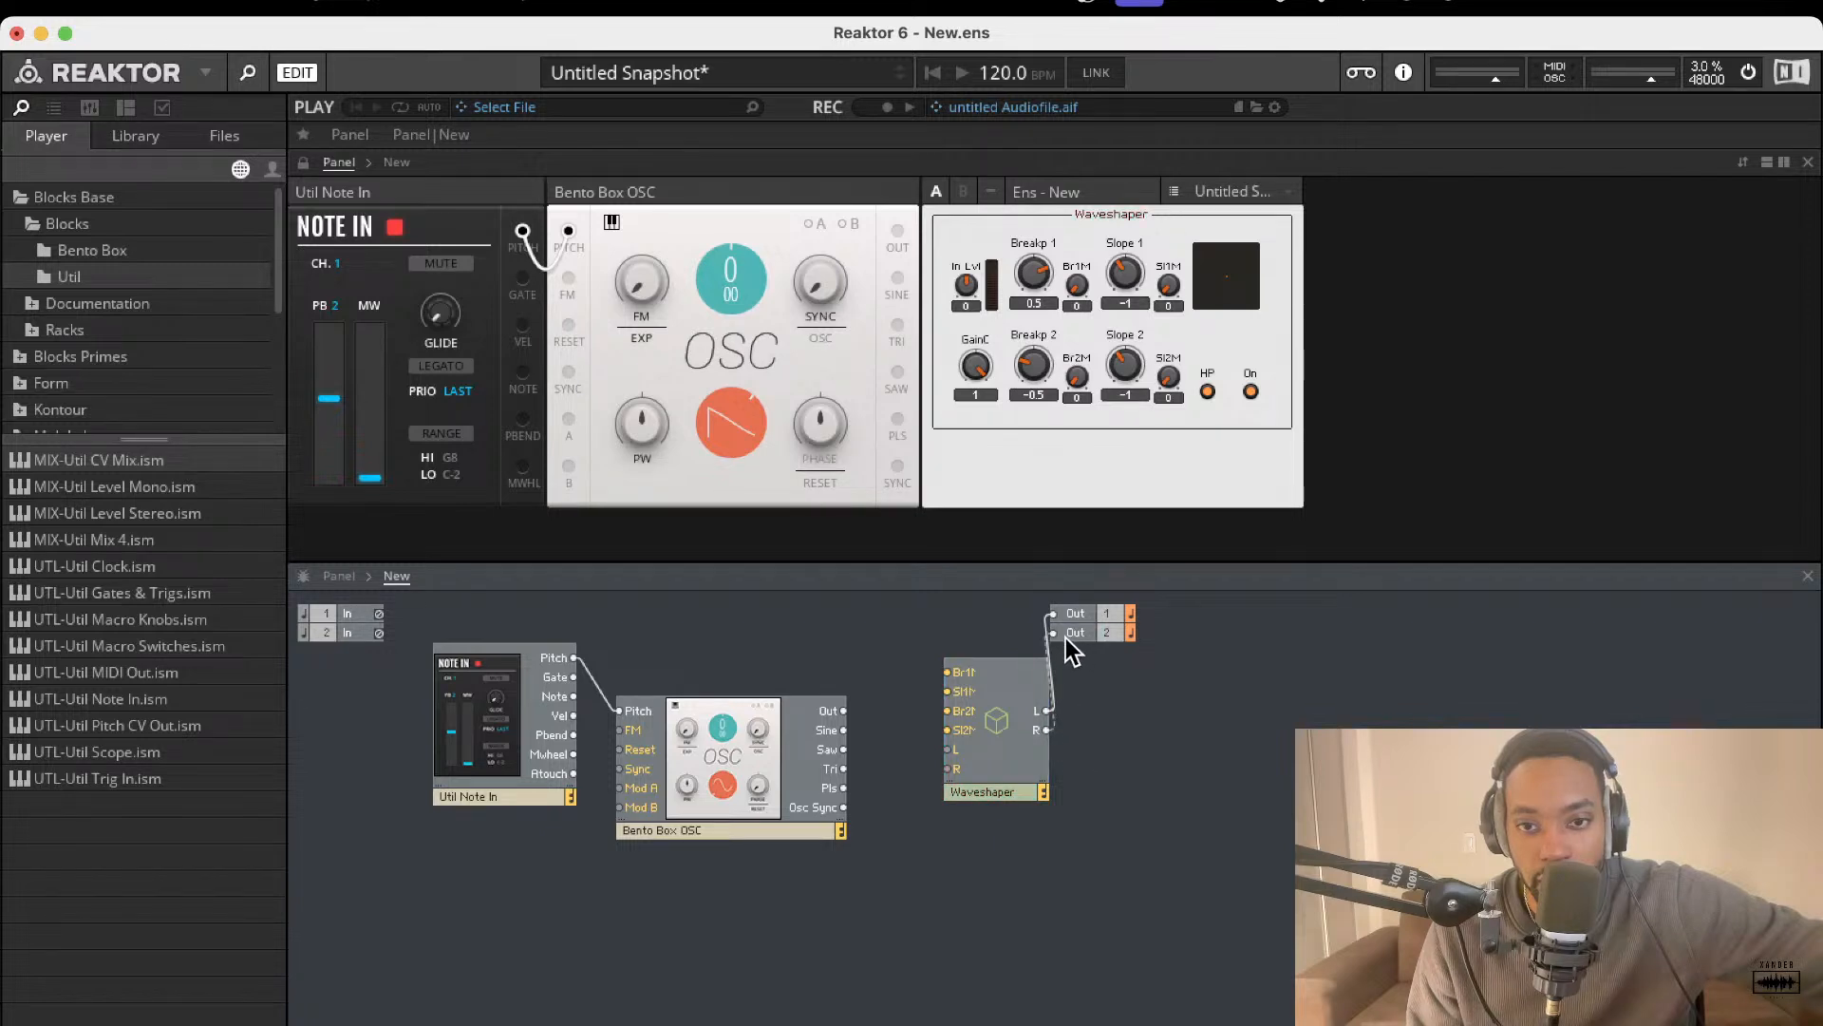
drag(988, 721, 991, 741)
drag(999, 820, 1019, 860)
right_click(993, 709)
click(941, 682)
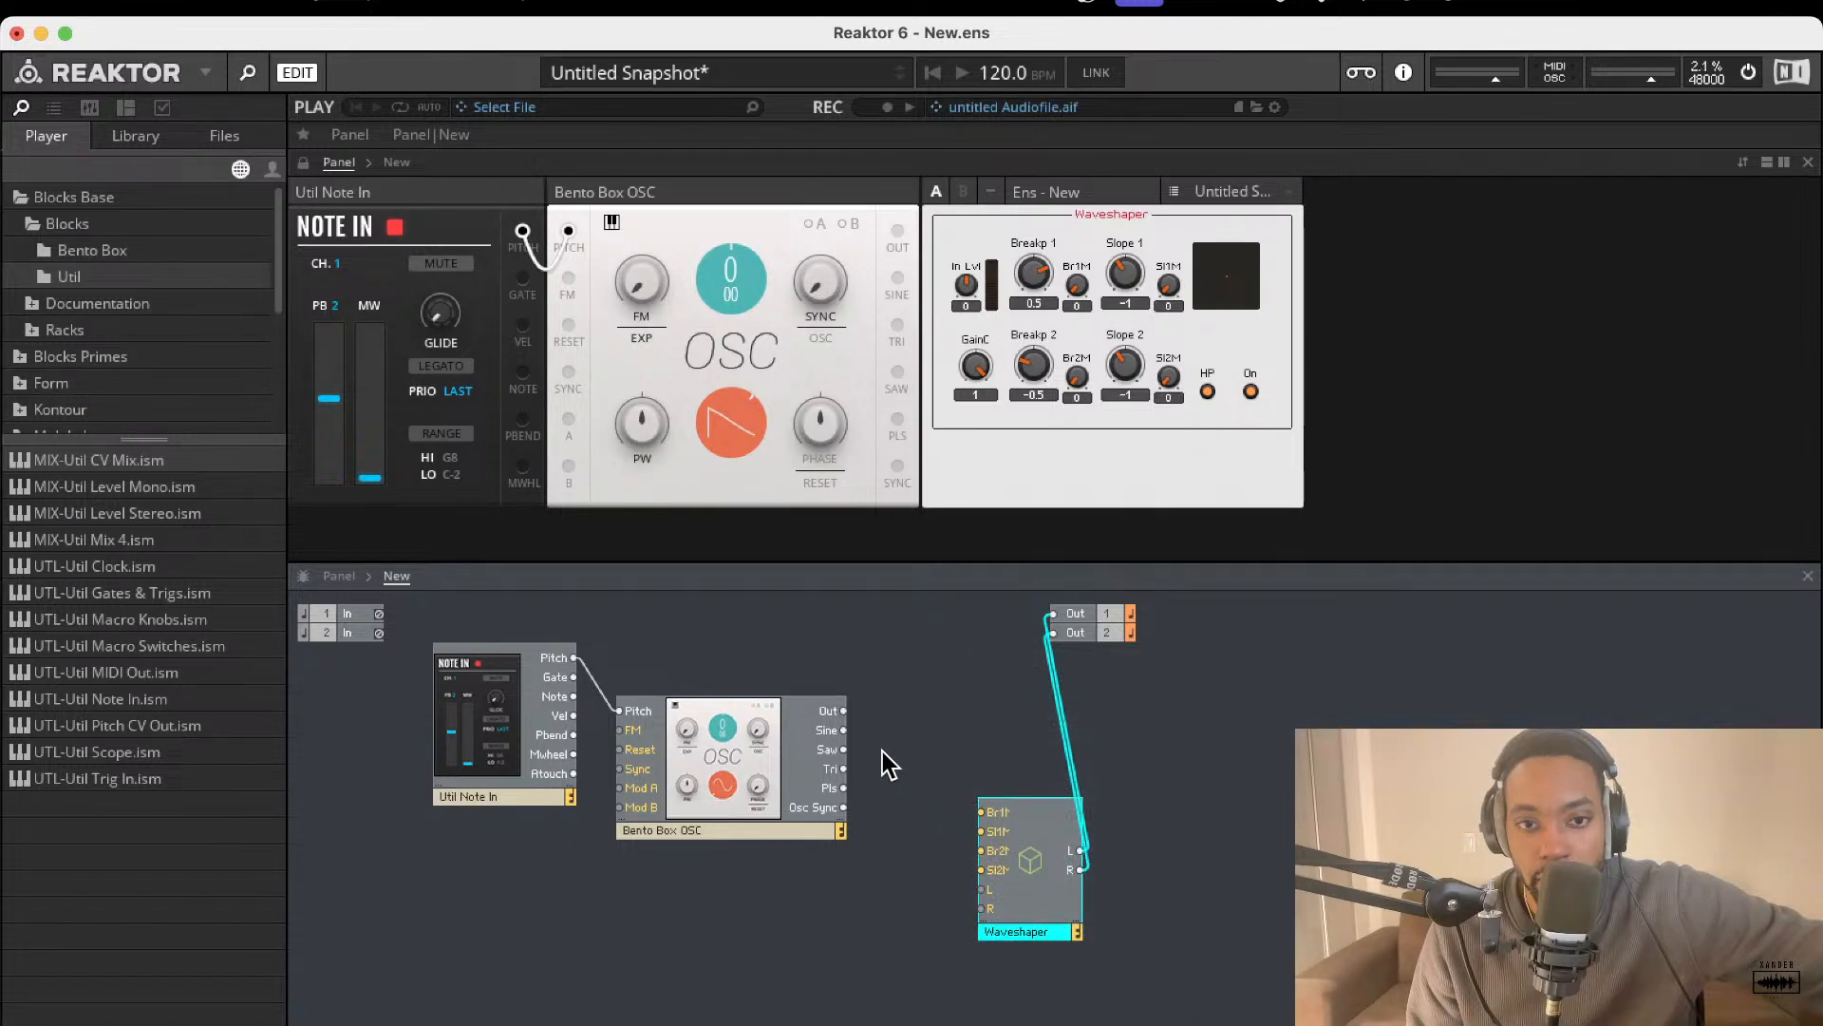
- Add a new empty instrument to the ensemble and place it beside the Waveshaper macro
right_click(824, 888)
mouse_move(875, 909)
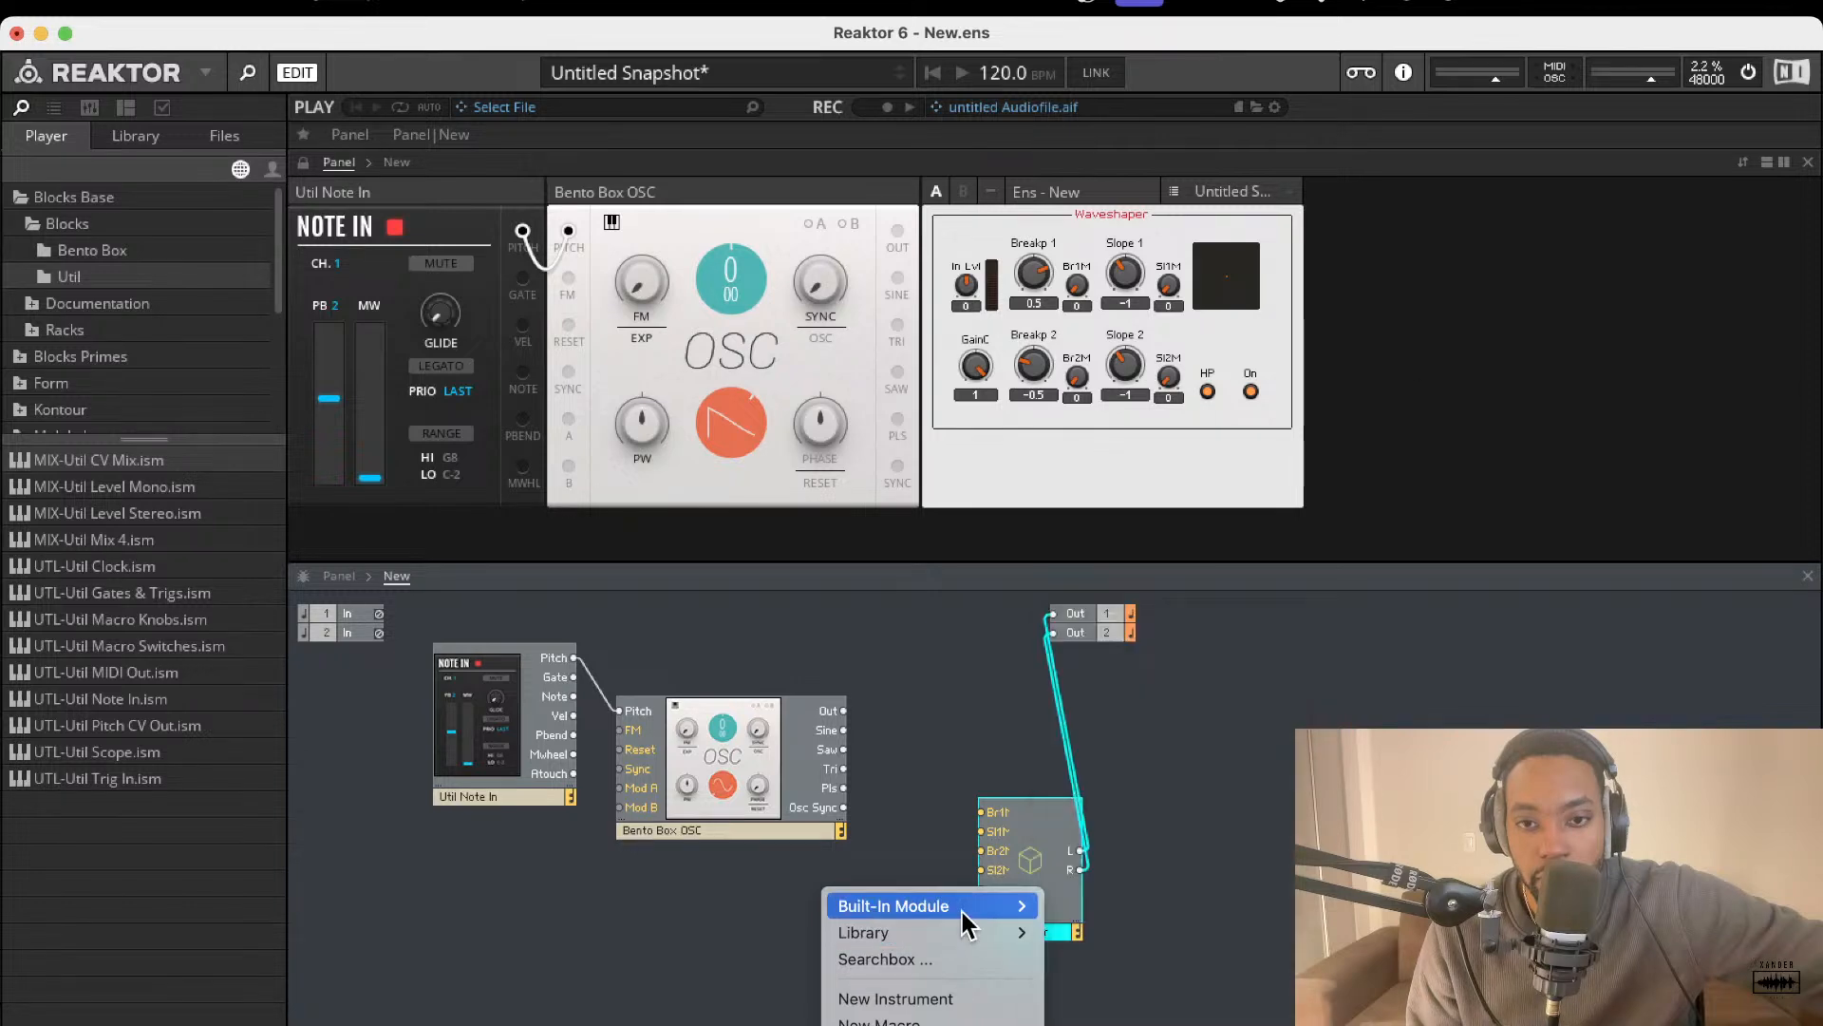
mouse_move(961, 931)
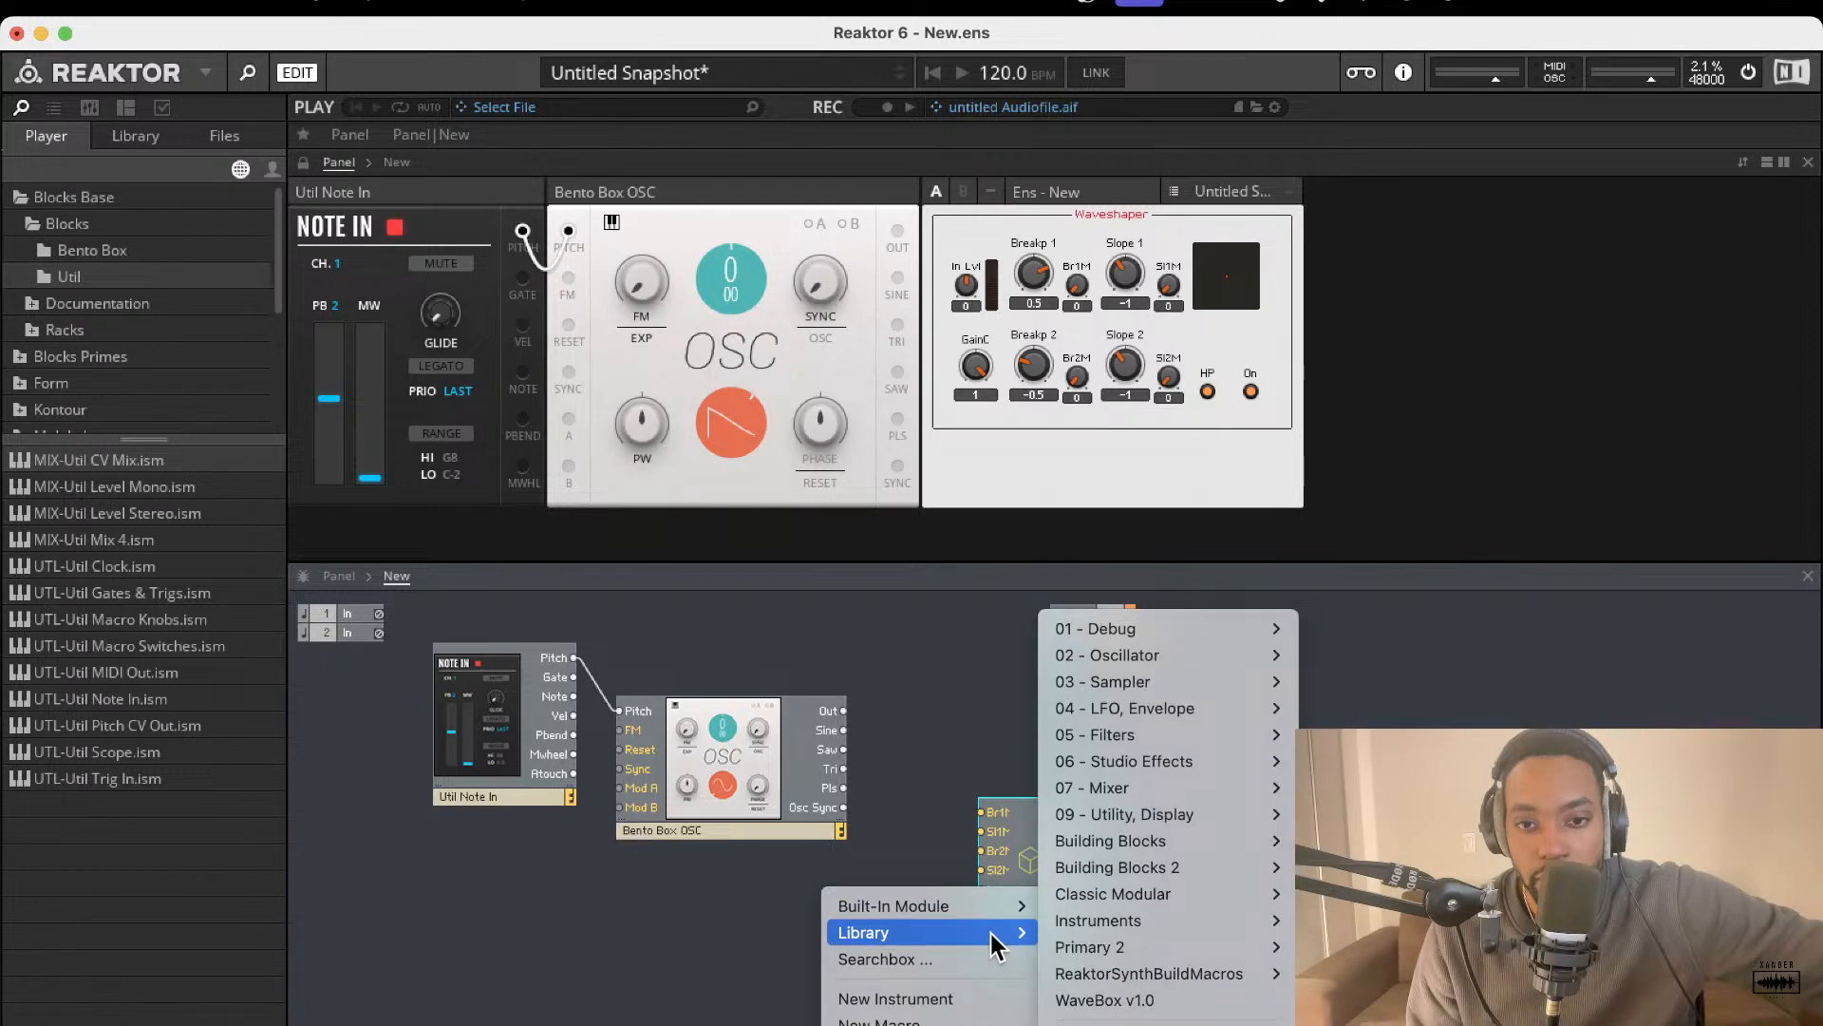
key(Escape)
click(1293, 825)
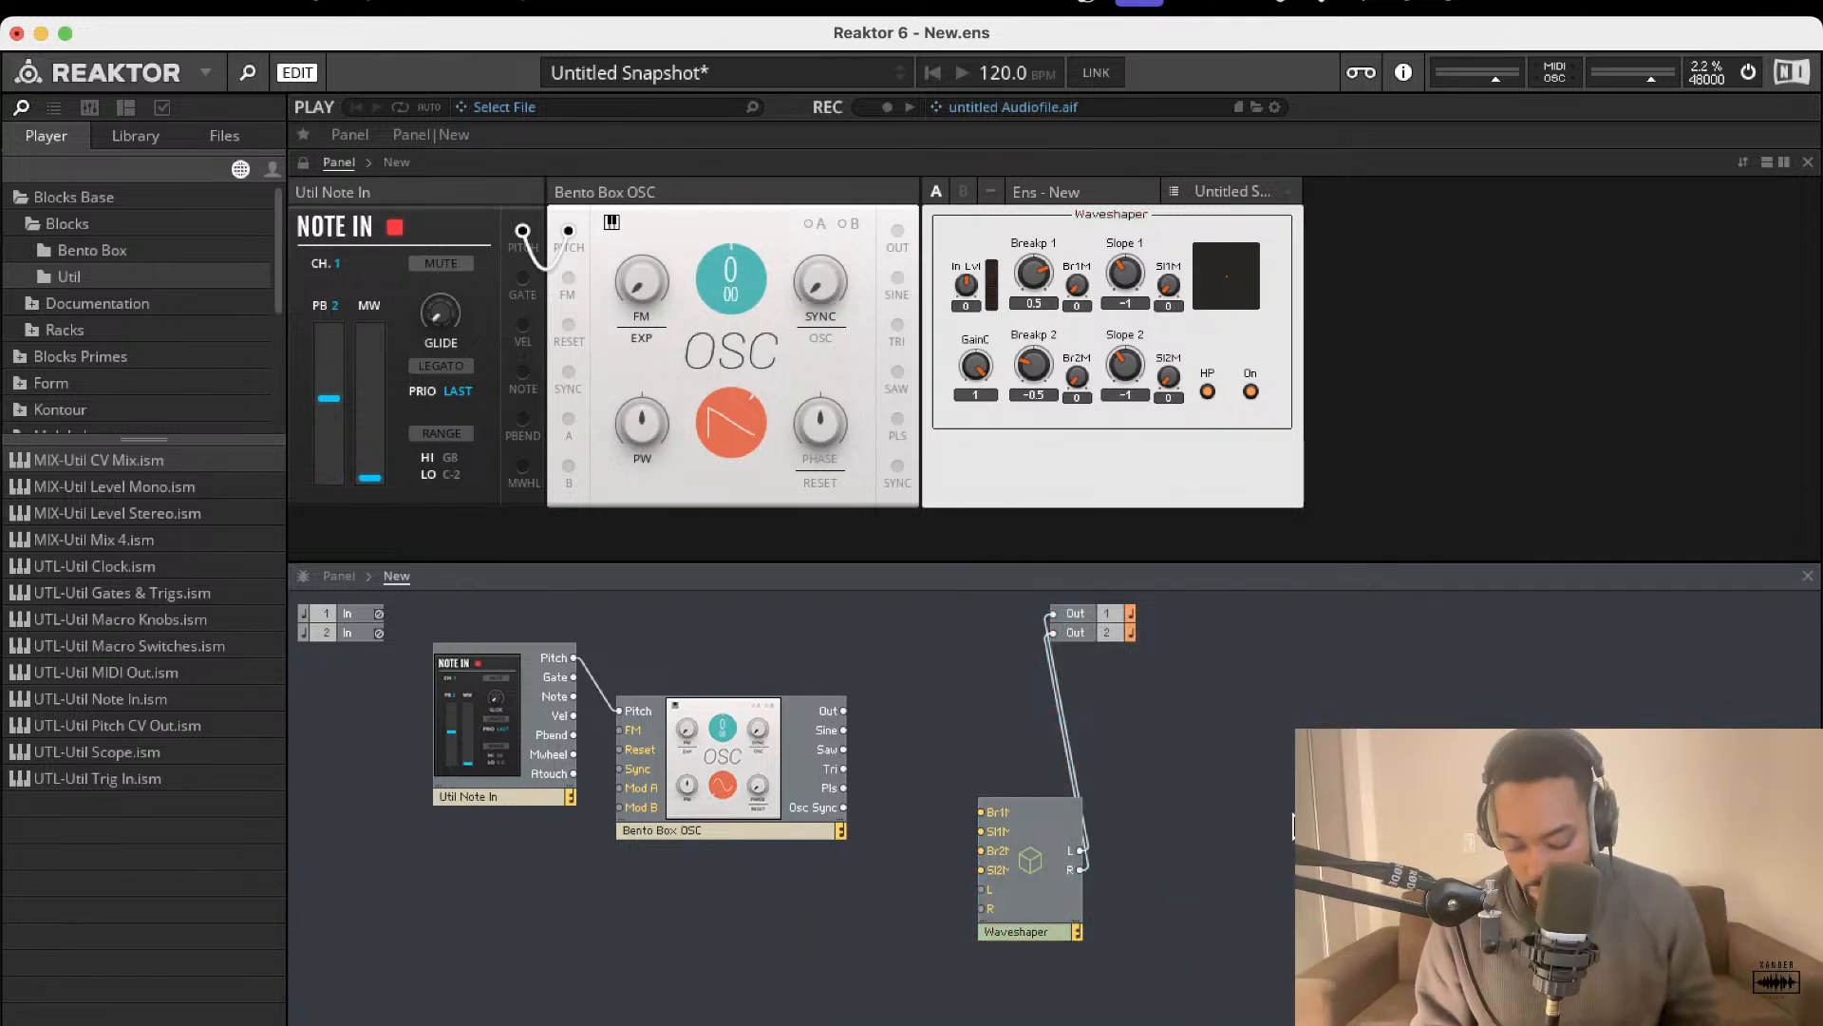
key(Return)
text(ins)
key(Return)
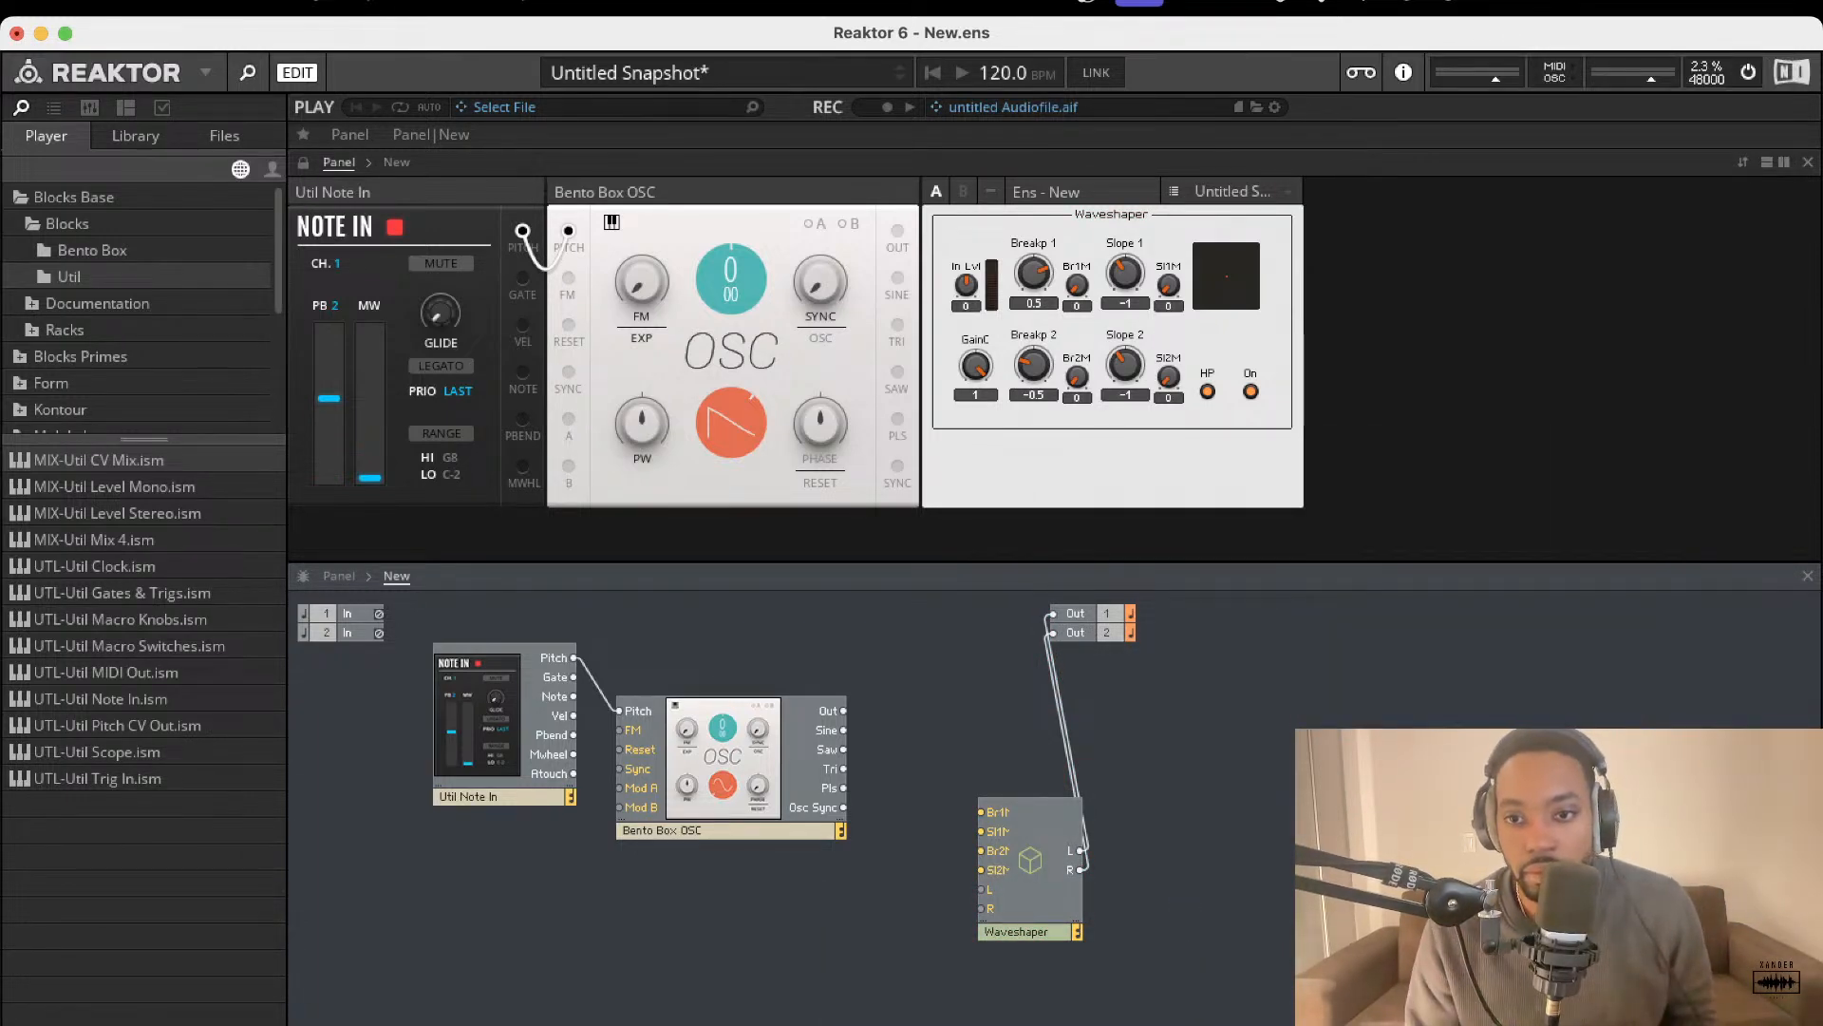
drag(1178, 848, 915, 918)
click(976, 753)
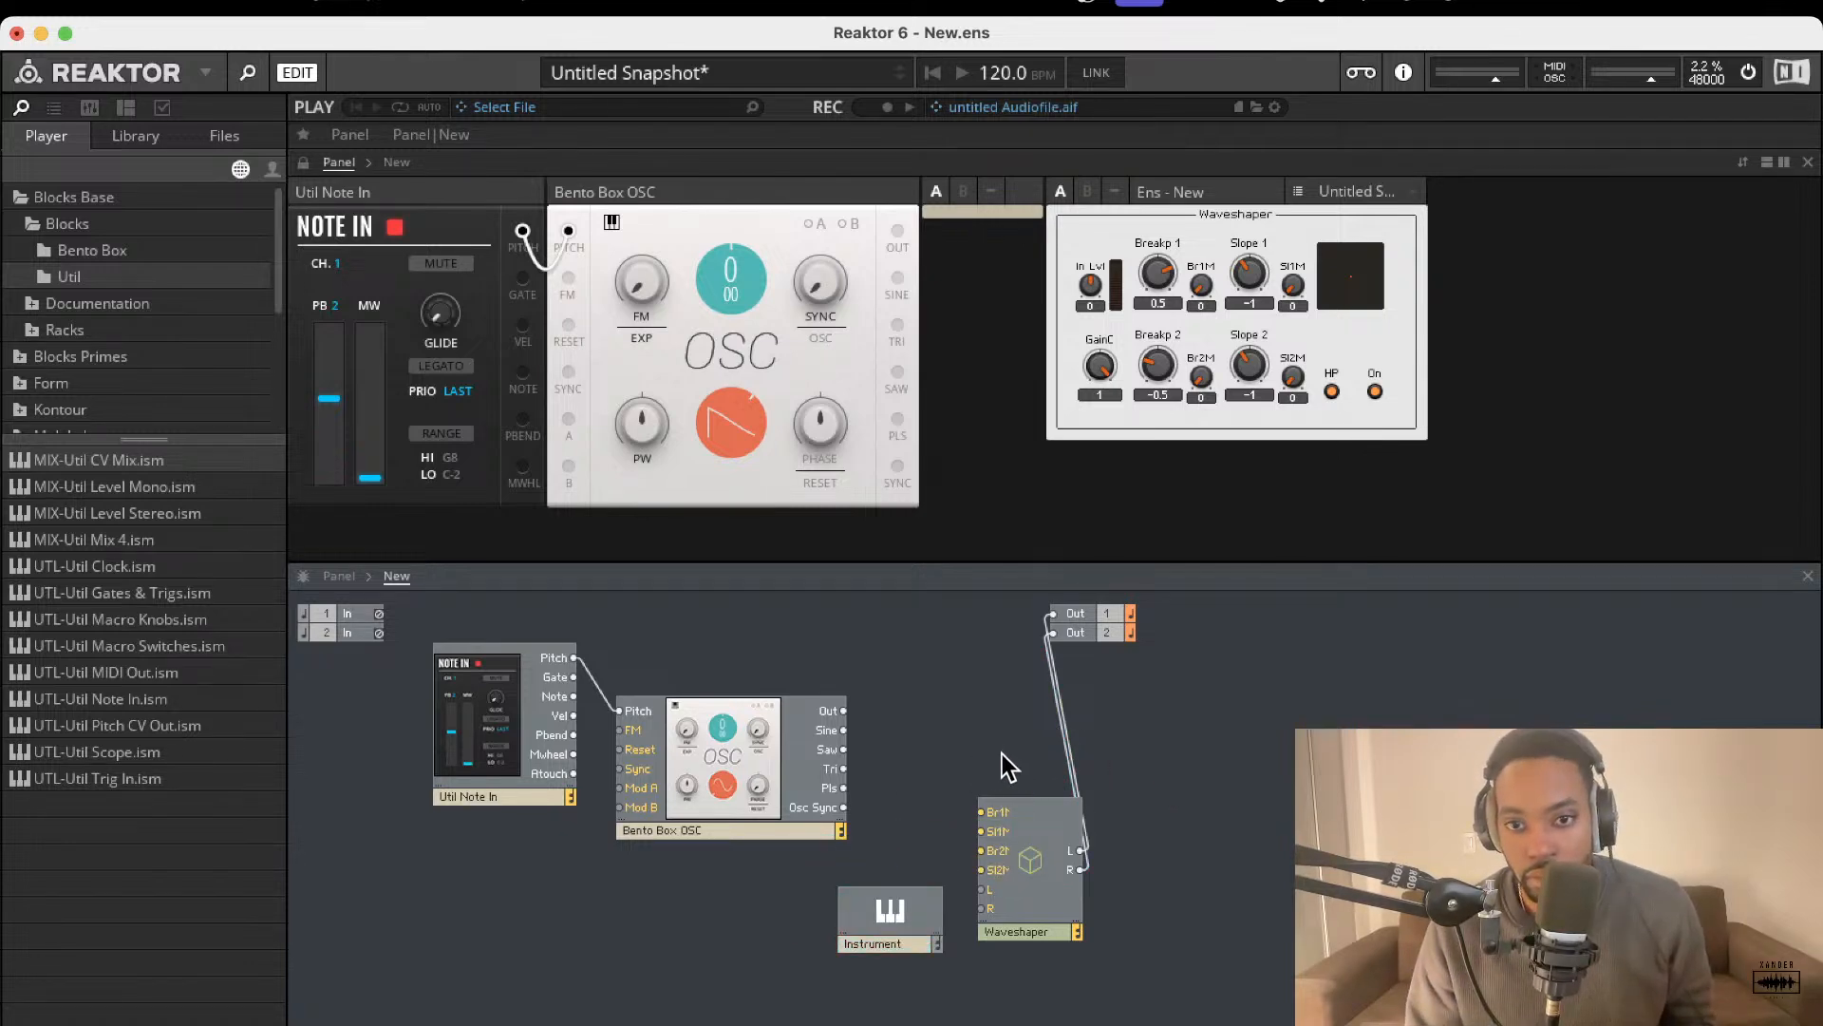
- Delete both wires between the Waveshaper and the main outputs
click(1075, 731)
key(Delete)
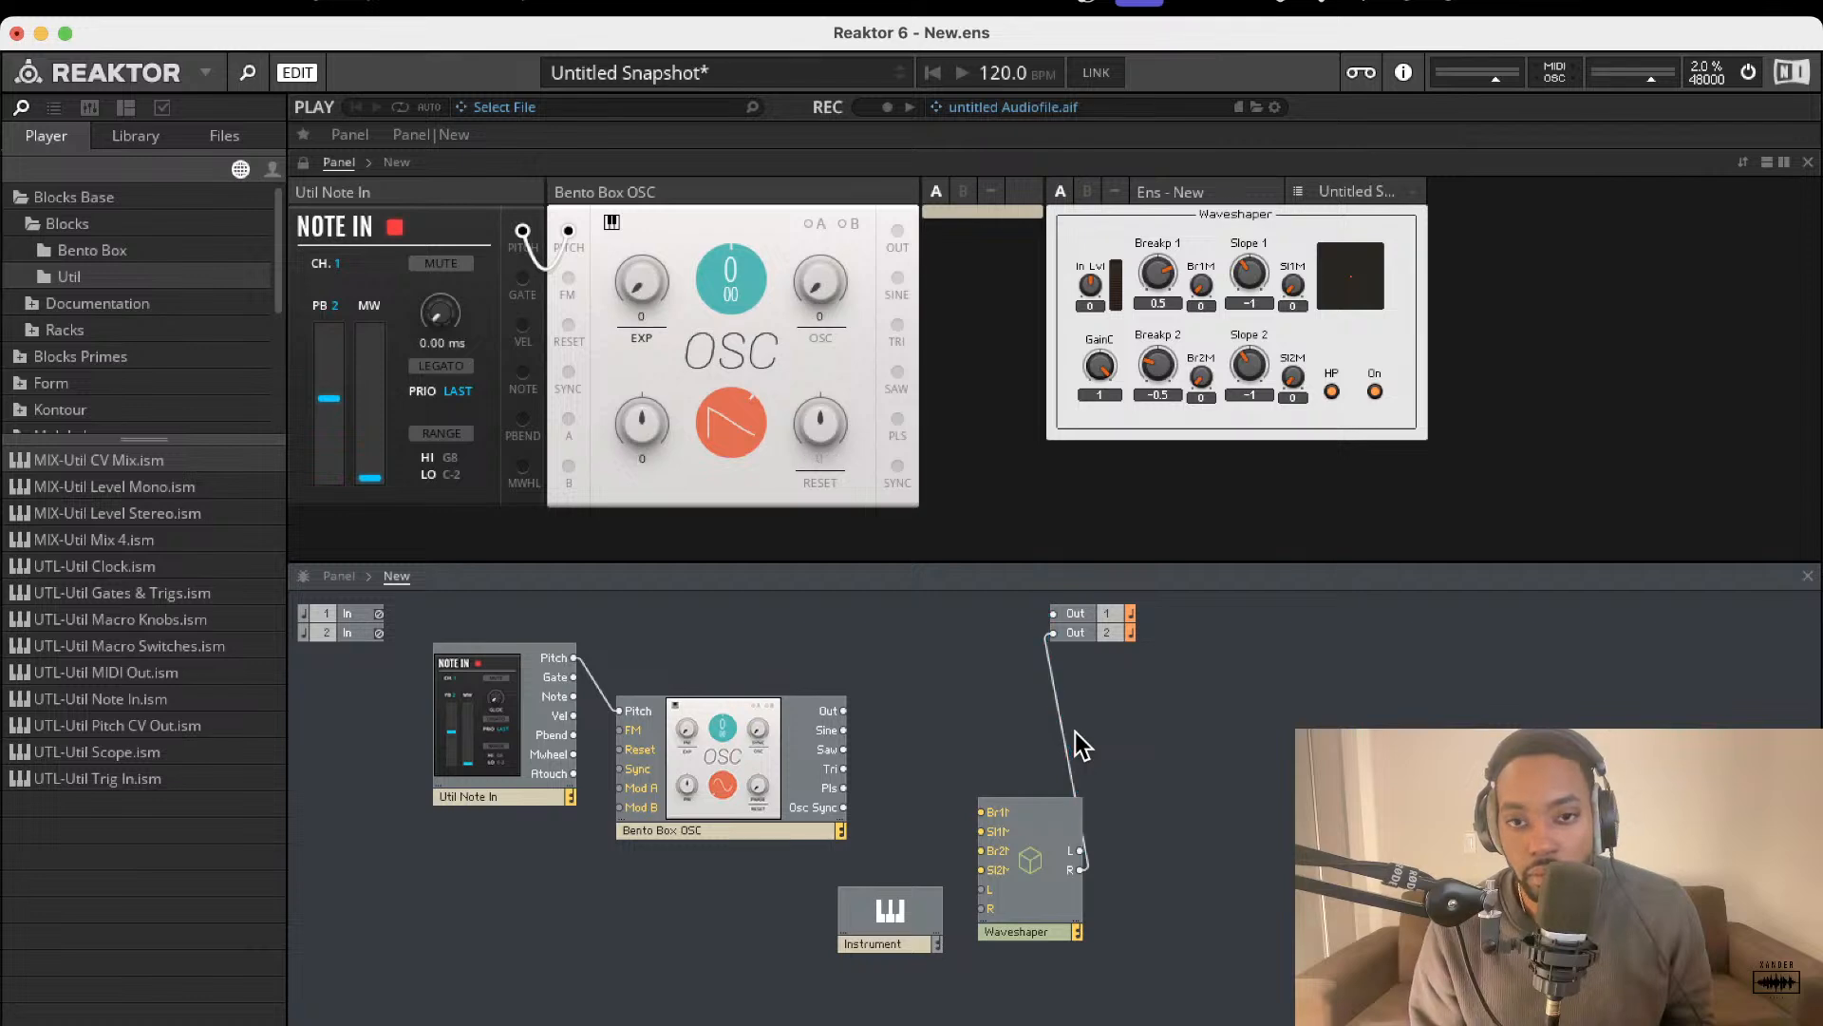
key(Delete)
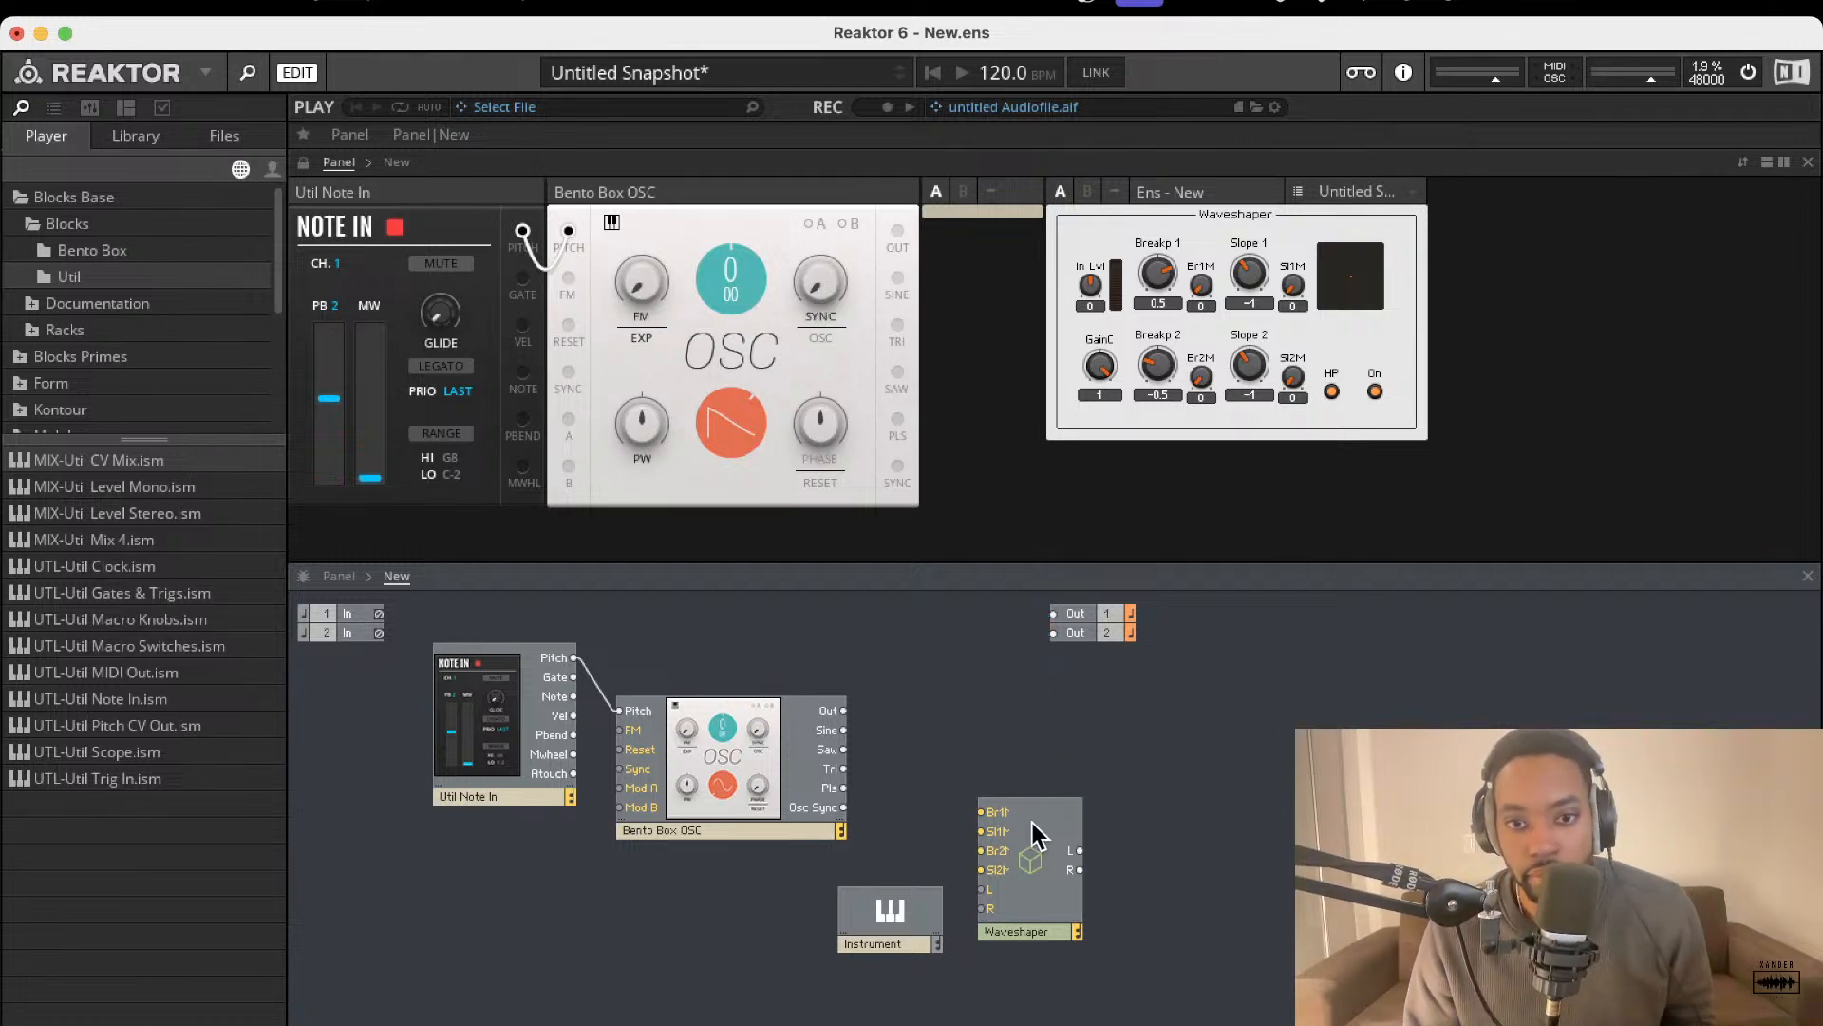
- Cut the Waveshaper macro from the ensemble and paste it inside the new instrument
drag(1029, 830, 1030, 826)
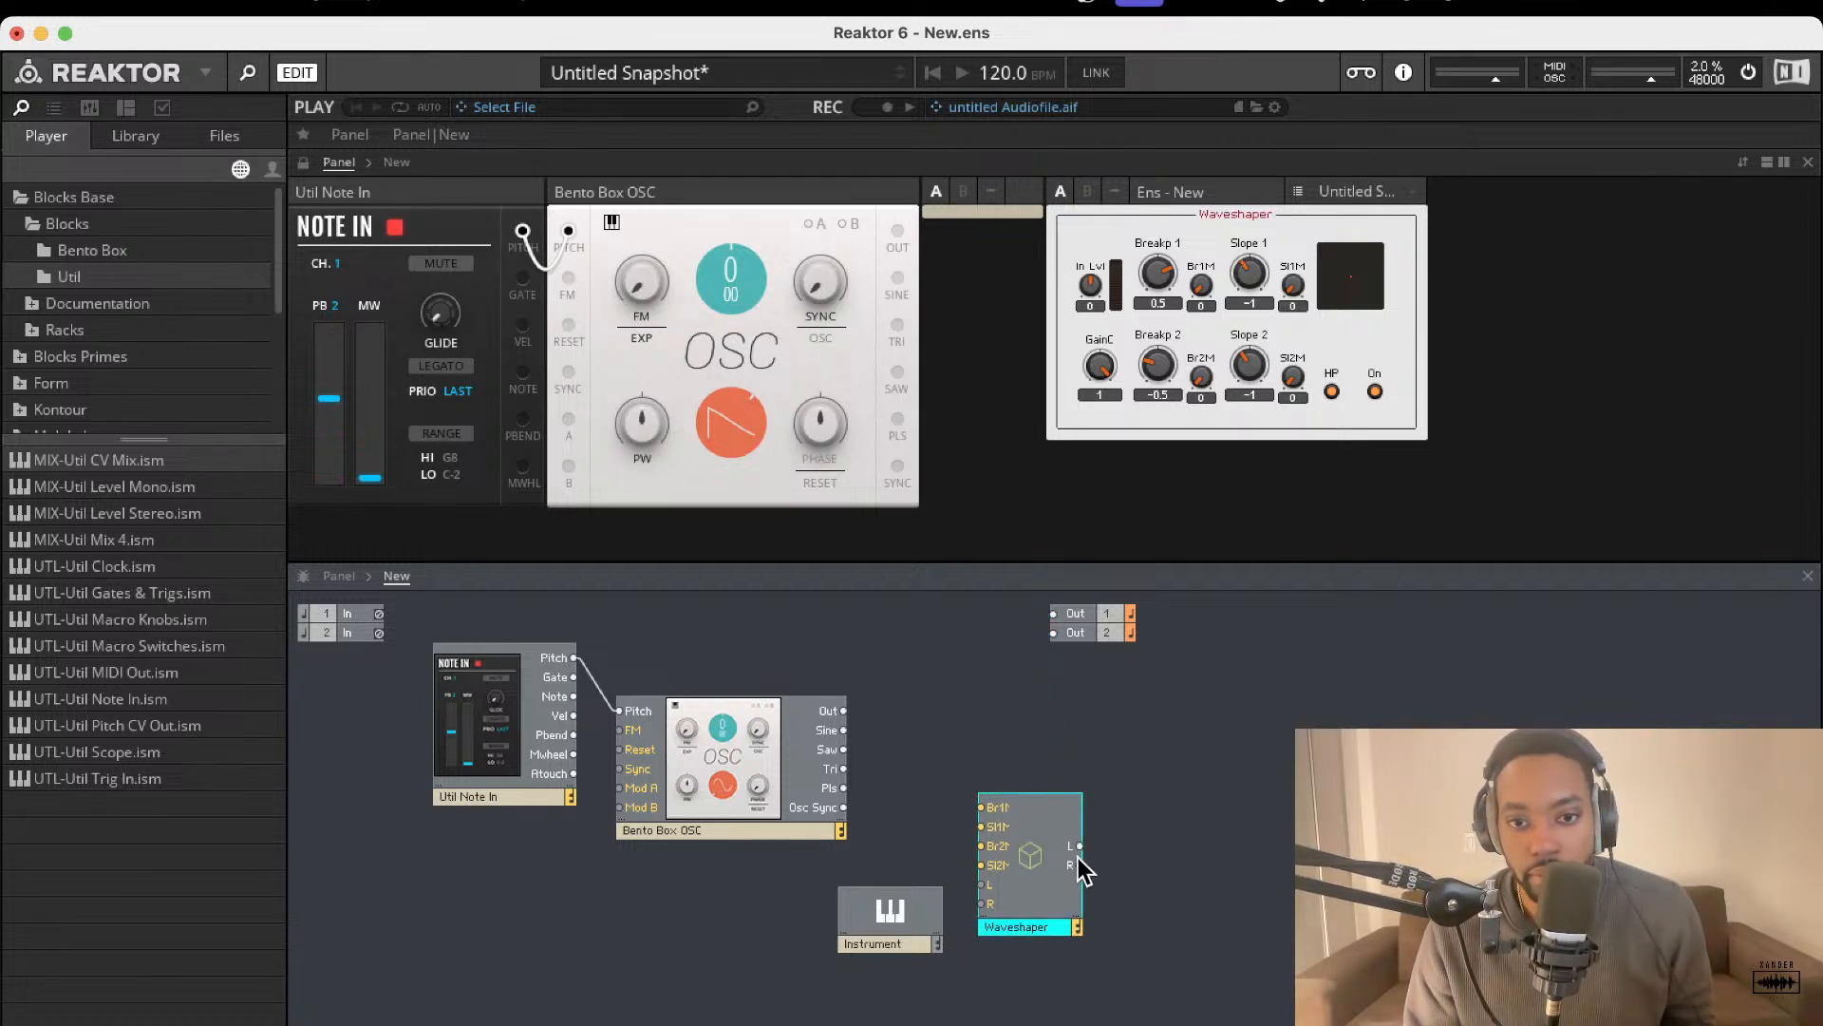
right_click(1029, 855)
click(1069, 921)
double_click(891, 921)
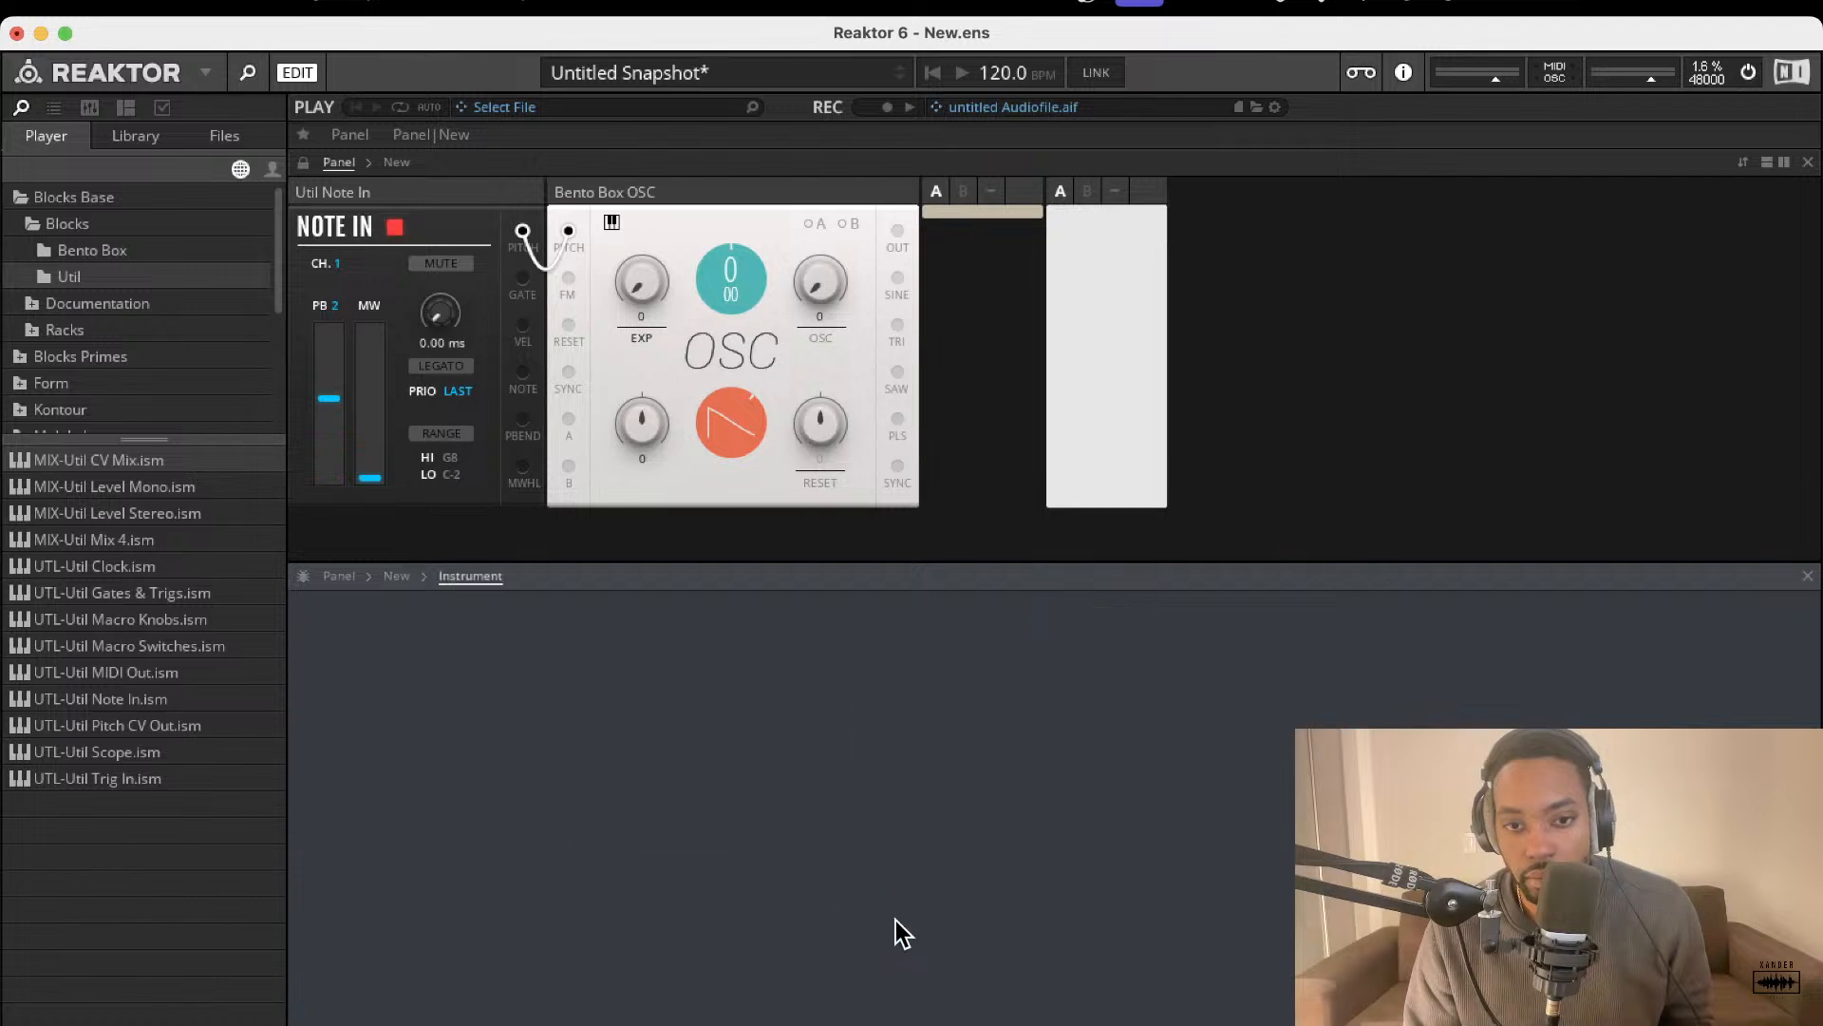
right_click(779, 746)
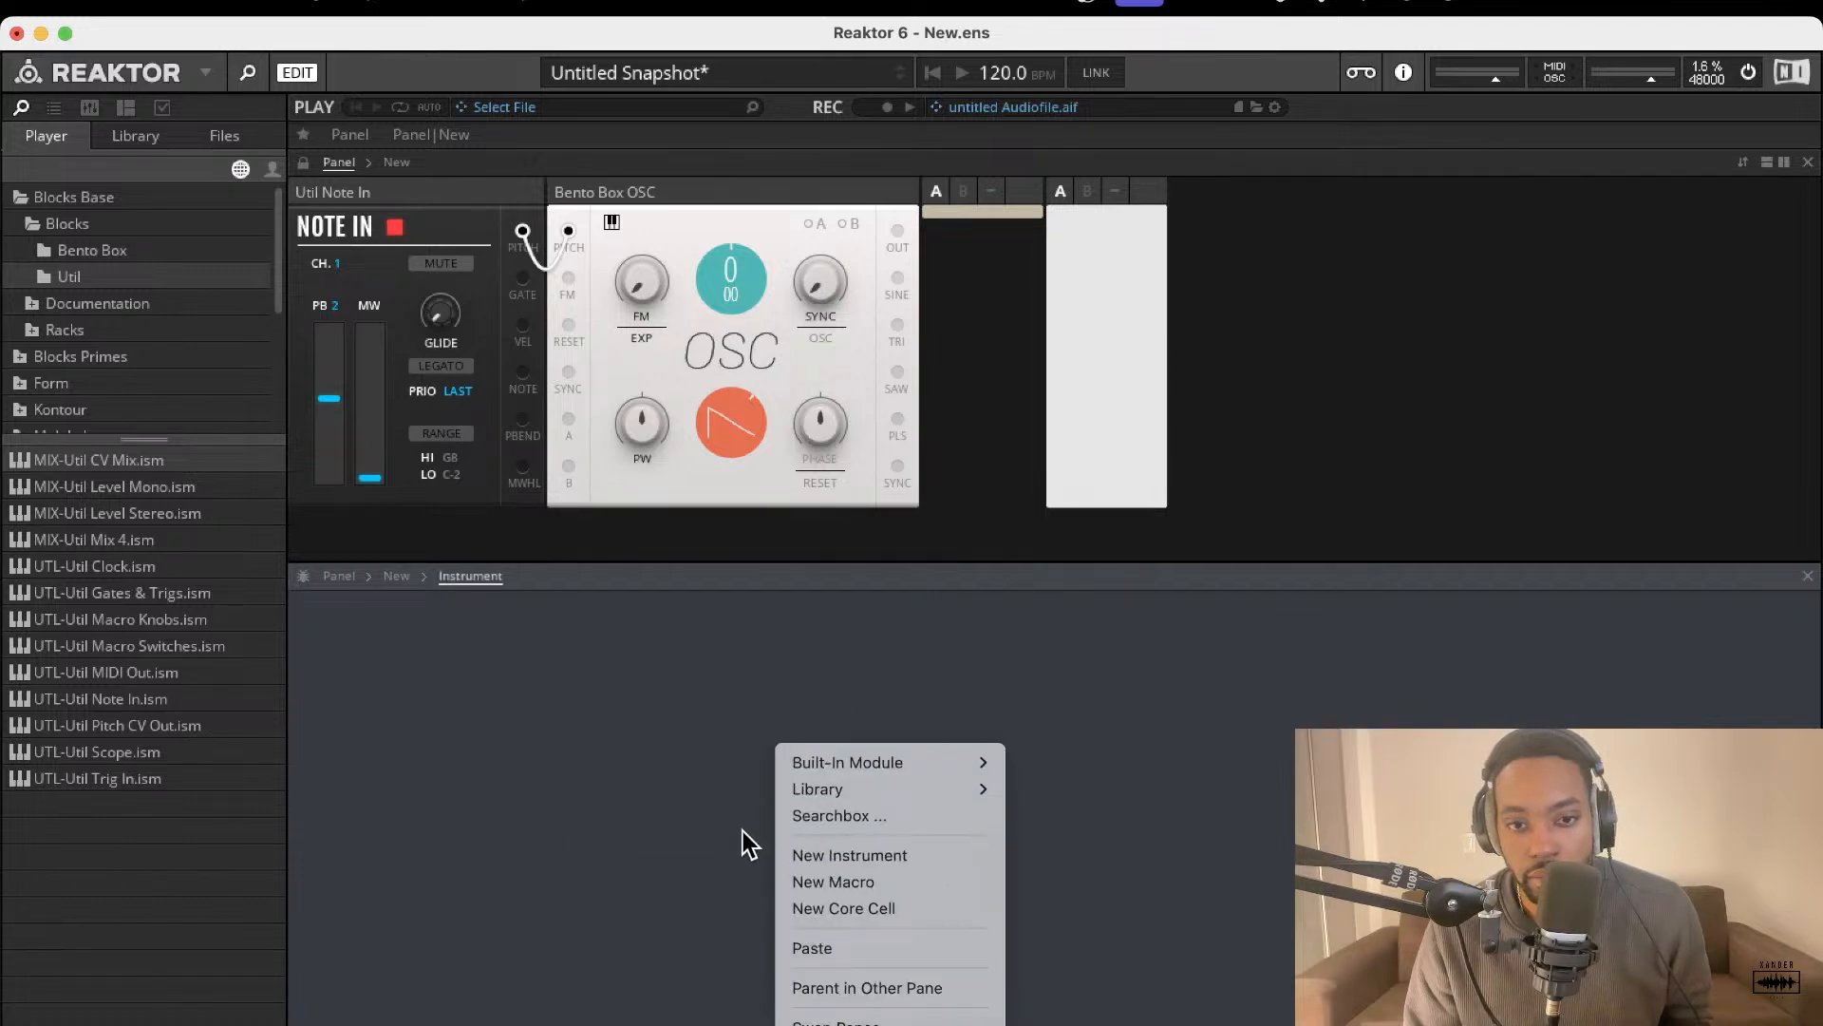
click(864, 946)
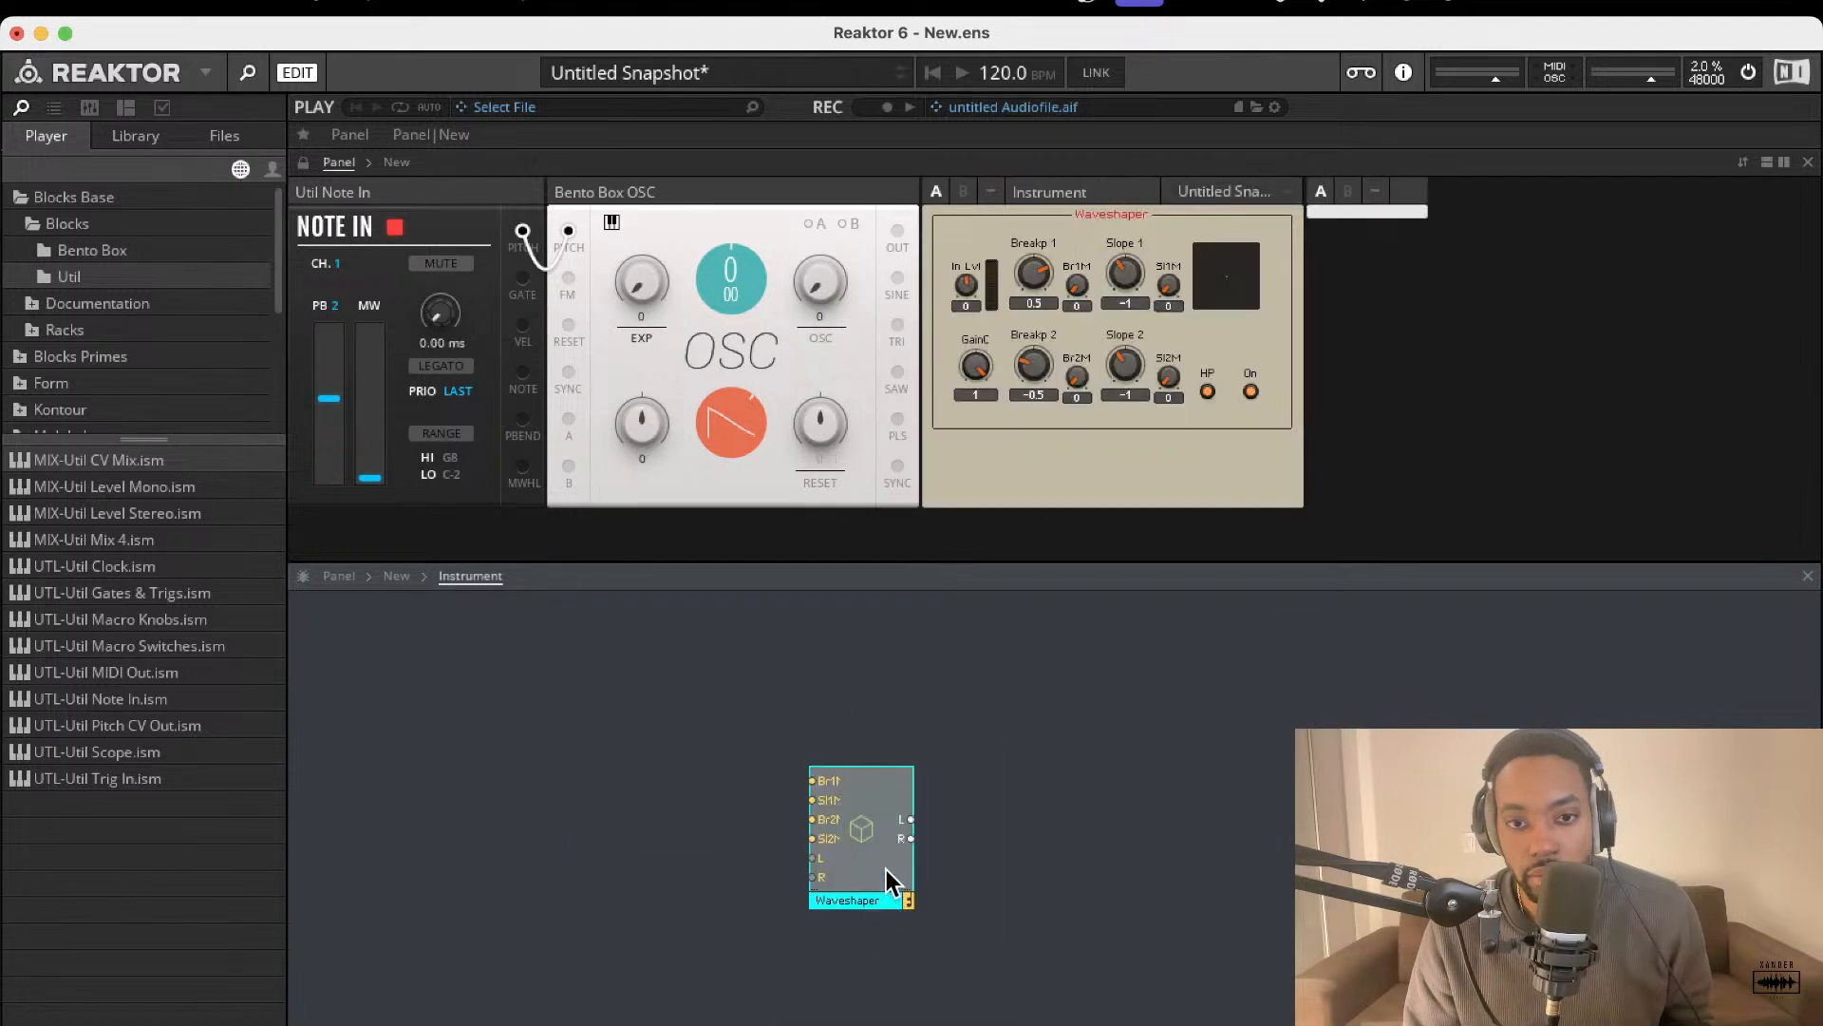
- Back at ensemble level, create two instrument outputs wired to main Out 1 and Out 2, named L and R
click(396, 587)
click(395, 581)
click(904, 897)
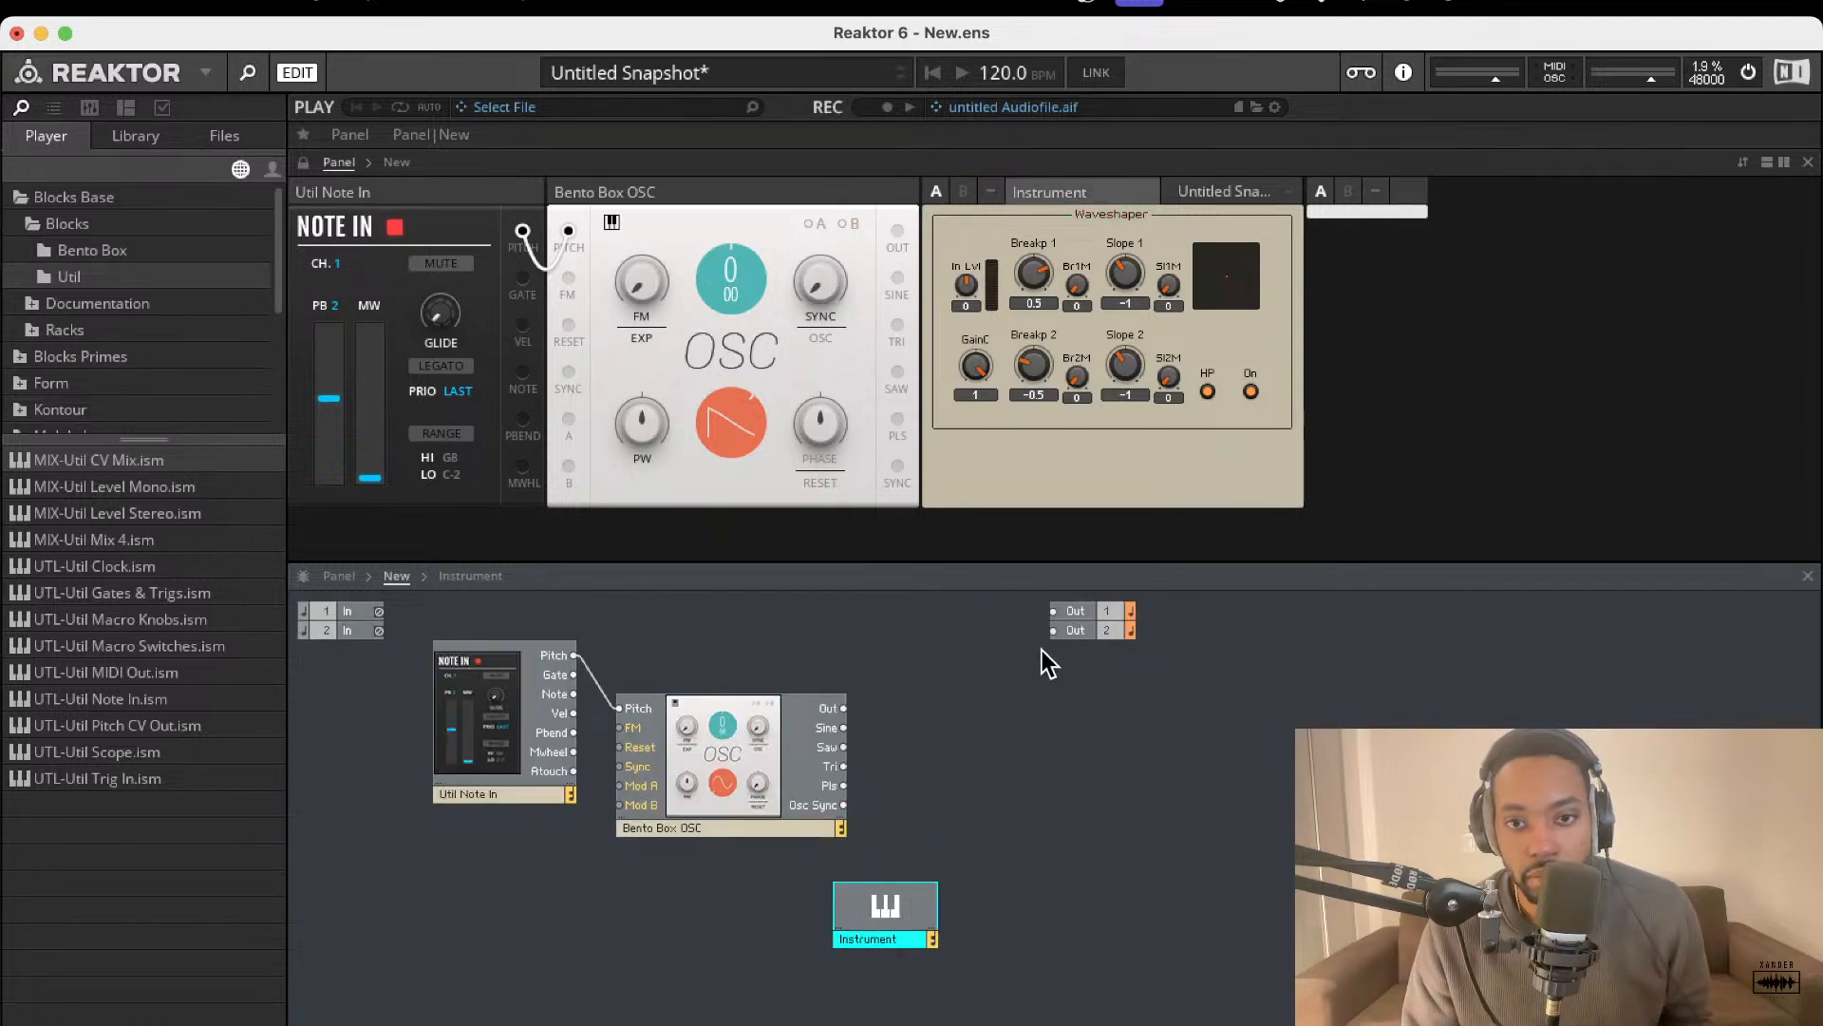
drag(1057, 617, 936, 906)
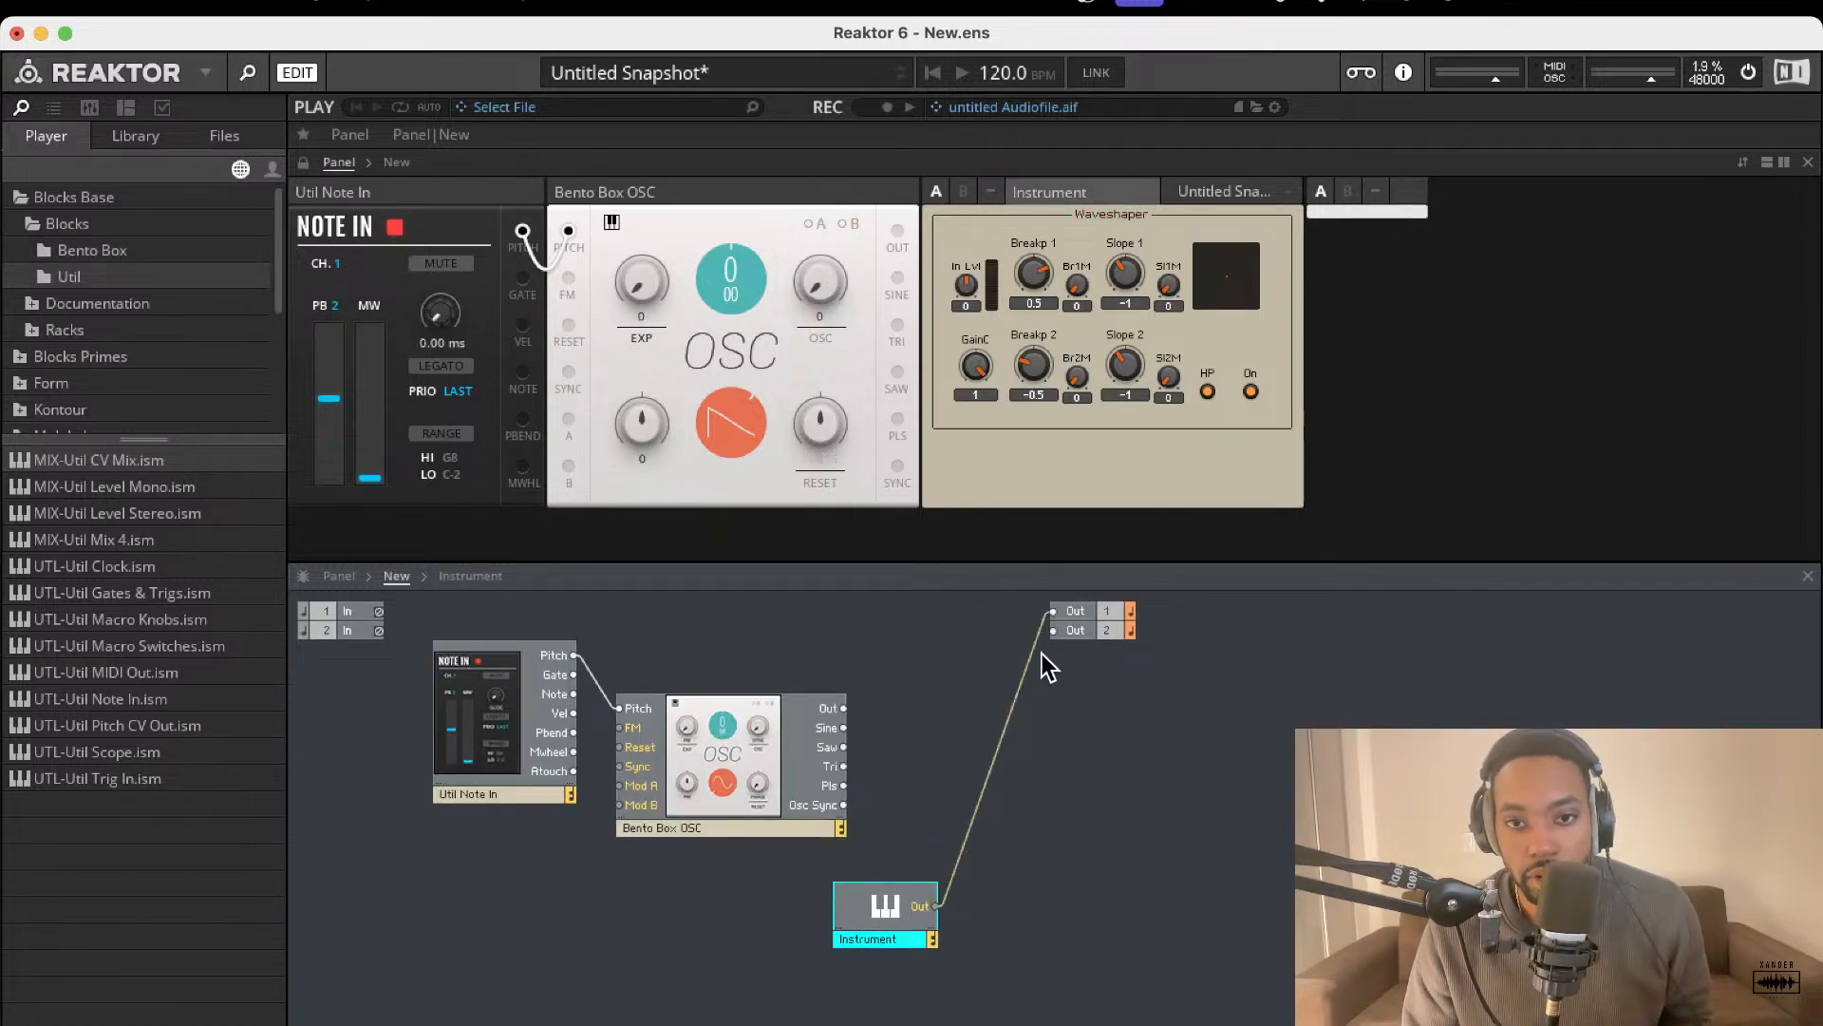
drag(1052, 631, 921, 897)
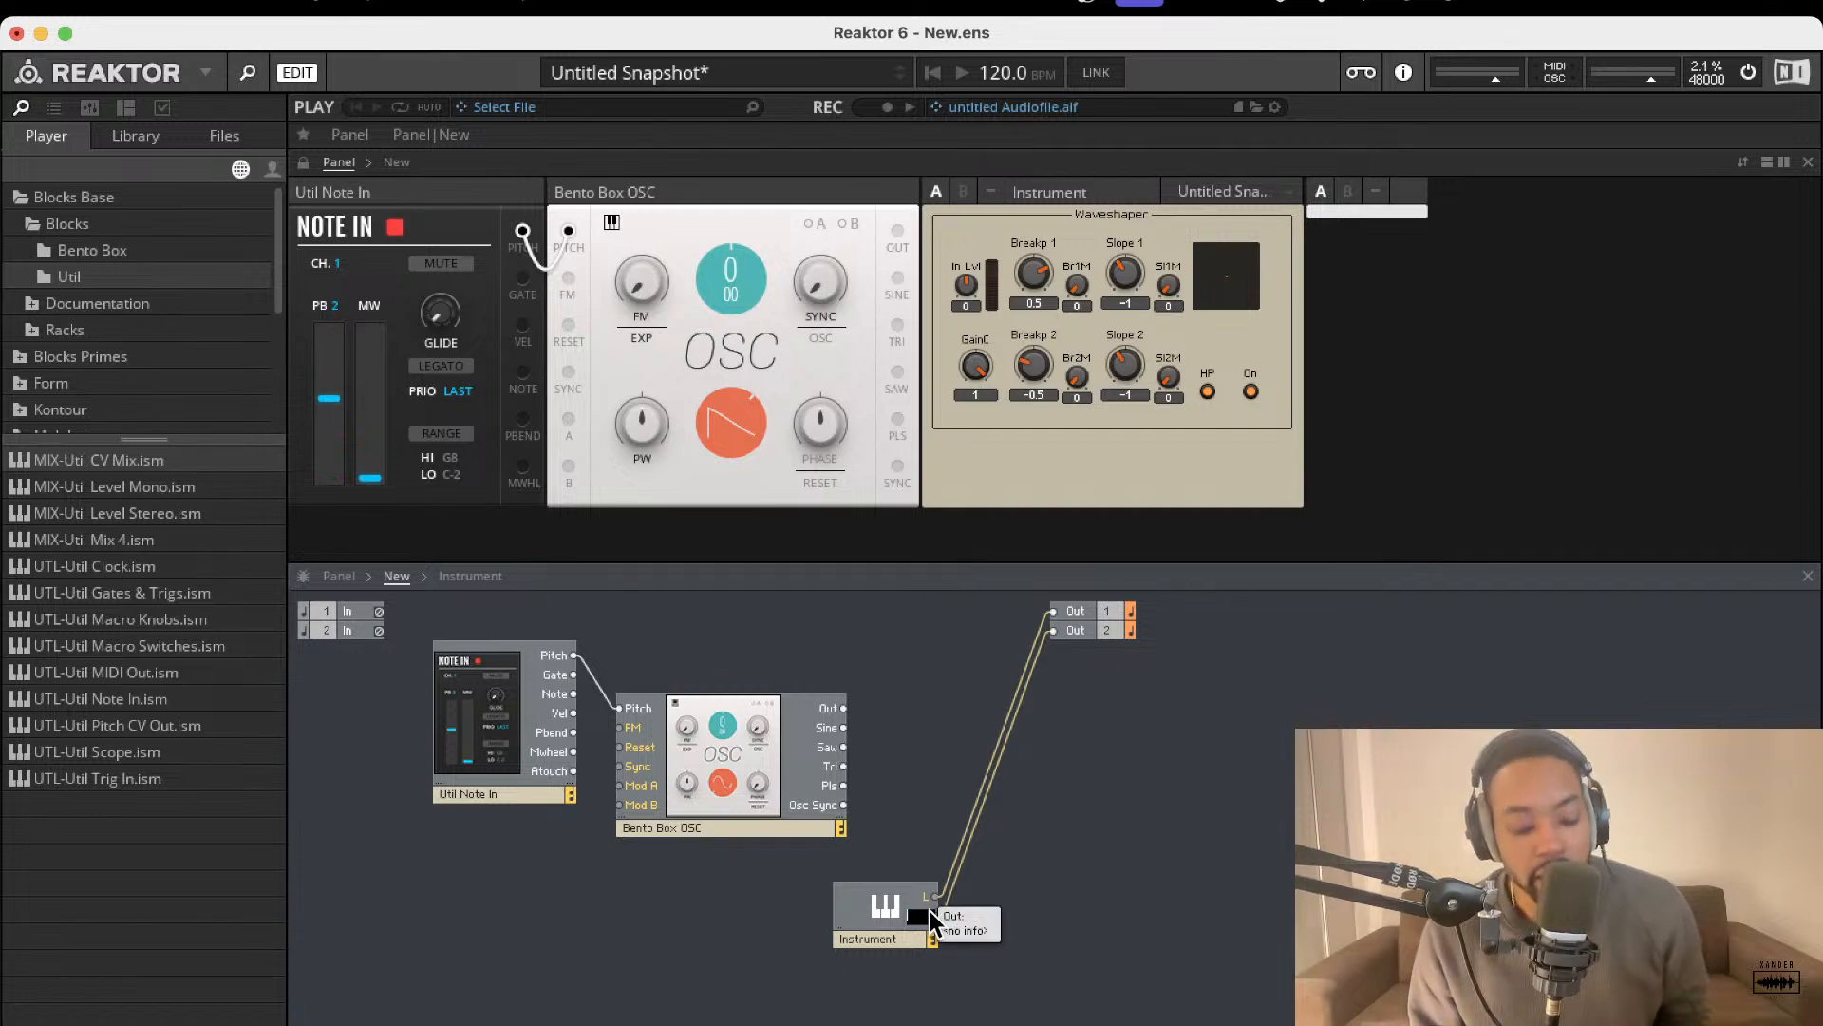
- Inside the instrument, wire the Waveshaper's L and R outputs to the matching L and R output ports
double_click(880, 908)
drag(409, 605, 1139, 791)
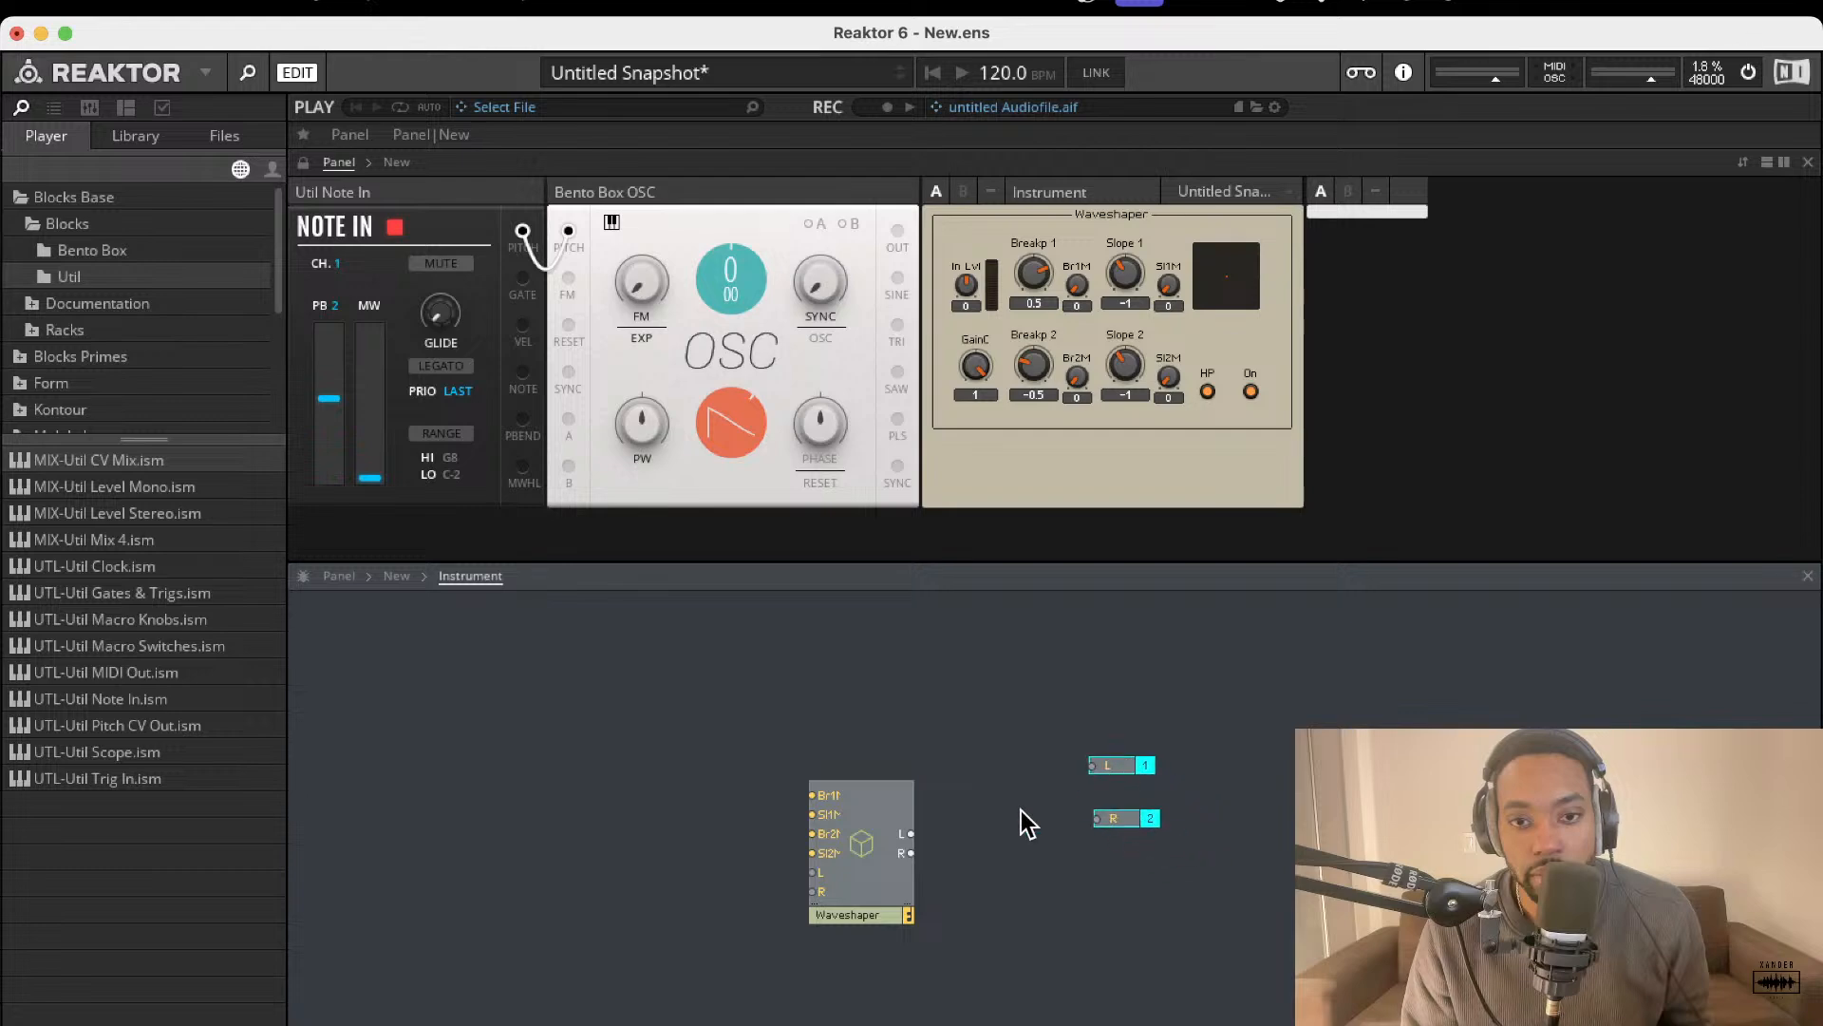
drag(912, 833, 1094, 766)
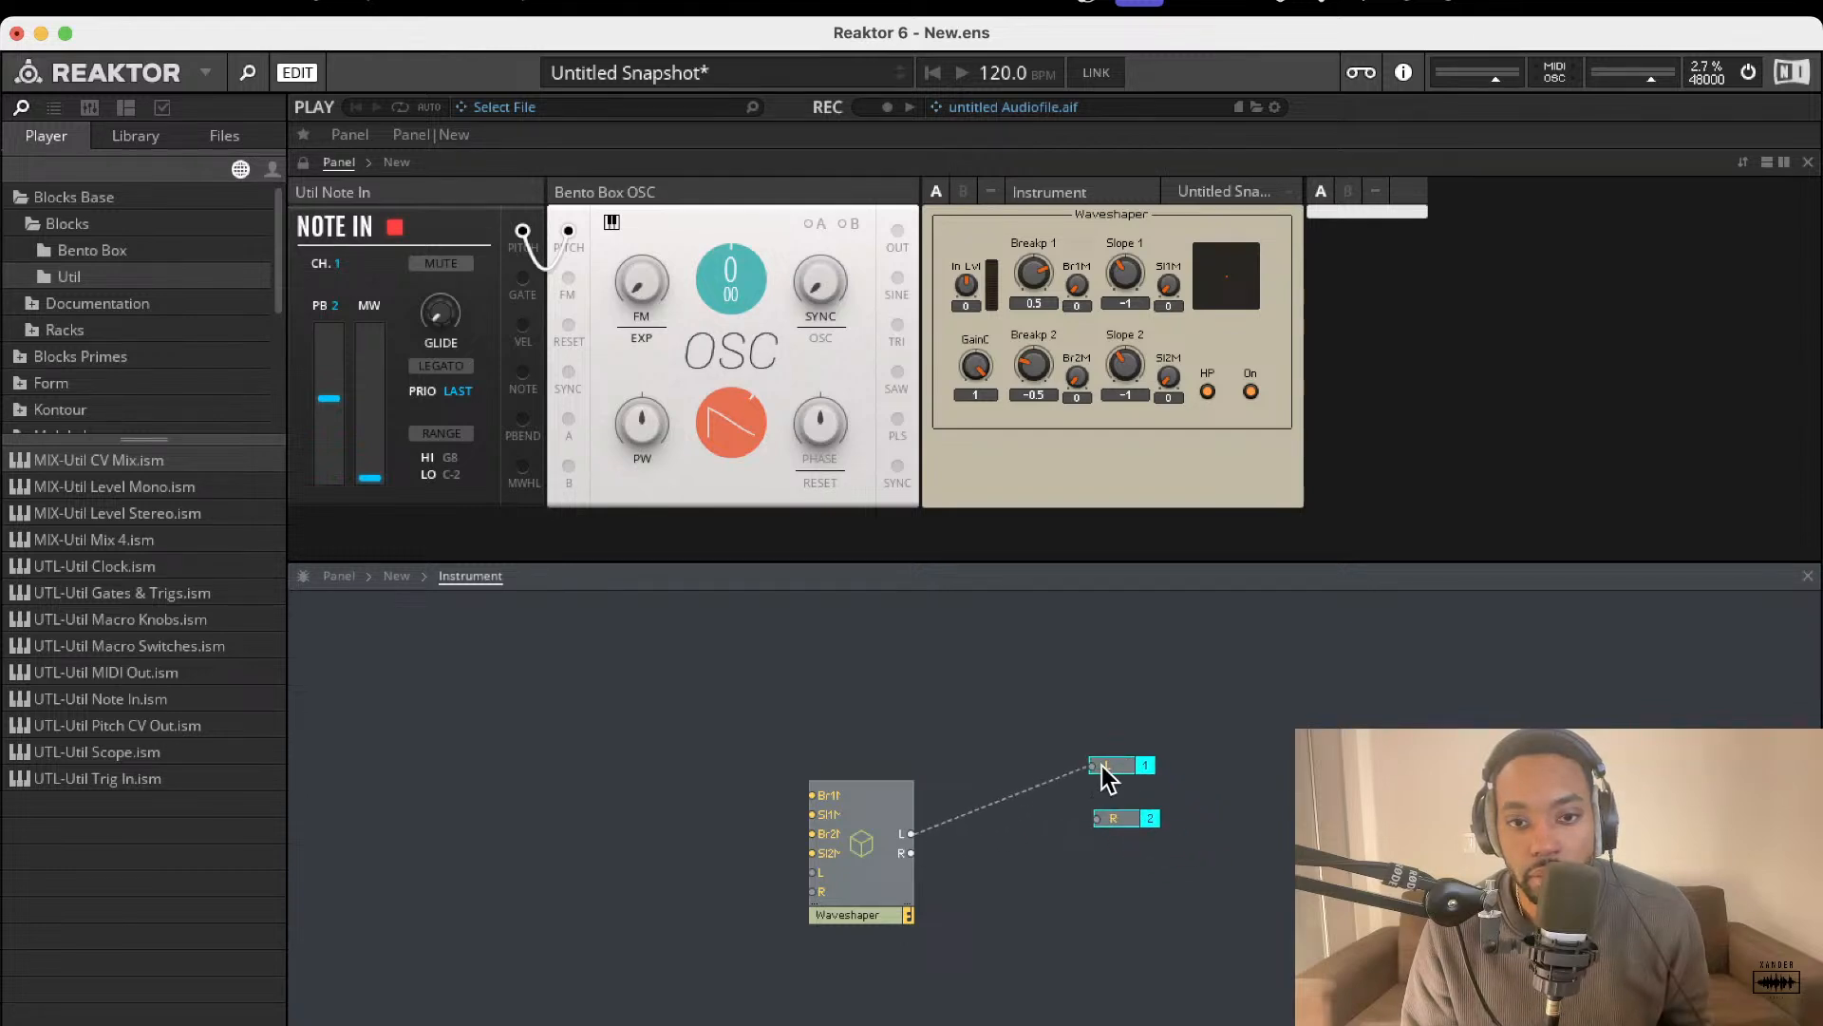
drag(910, 851, 1113, 818)
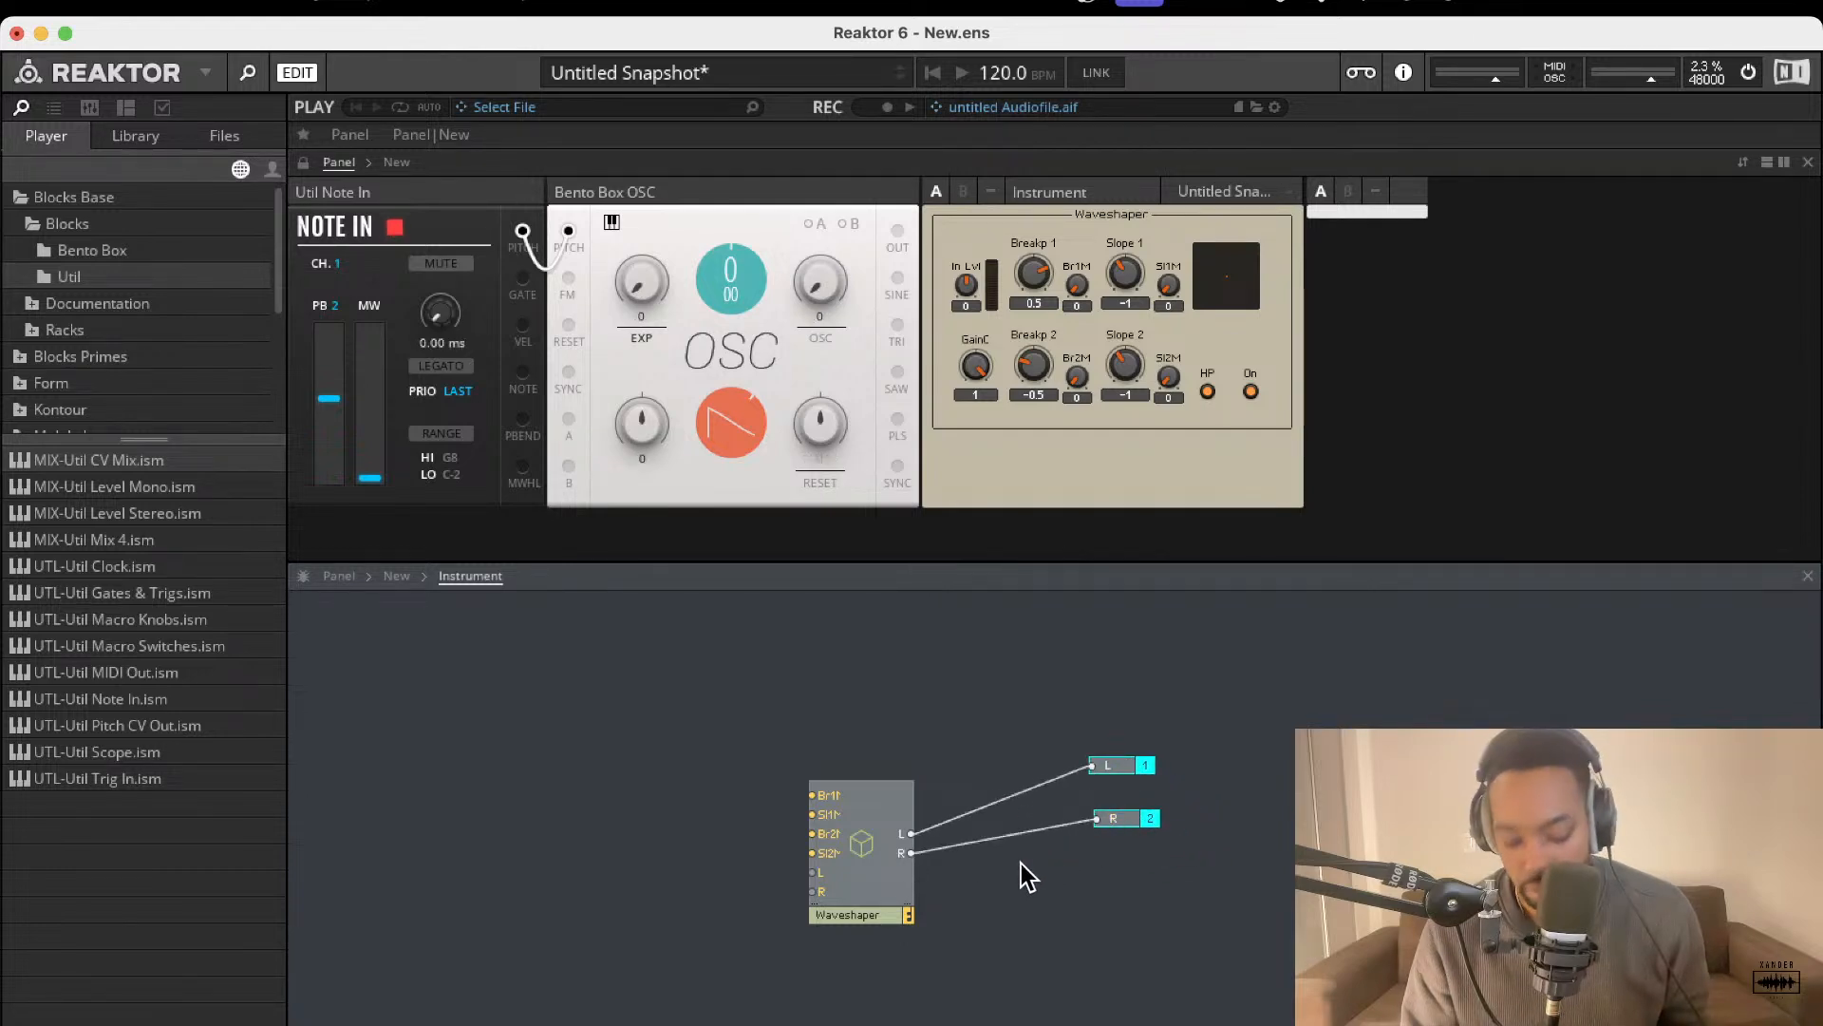
- Return to the ensemble structure and move the instrument and the oscillator block closer to Note In
click(396, 576)
drag(859, 988, 784, 884)
drag(754, 738, 726, 710)
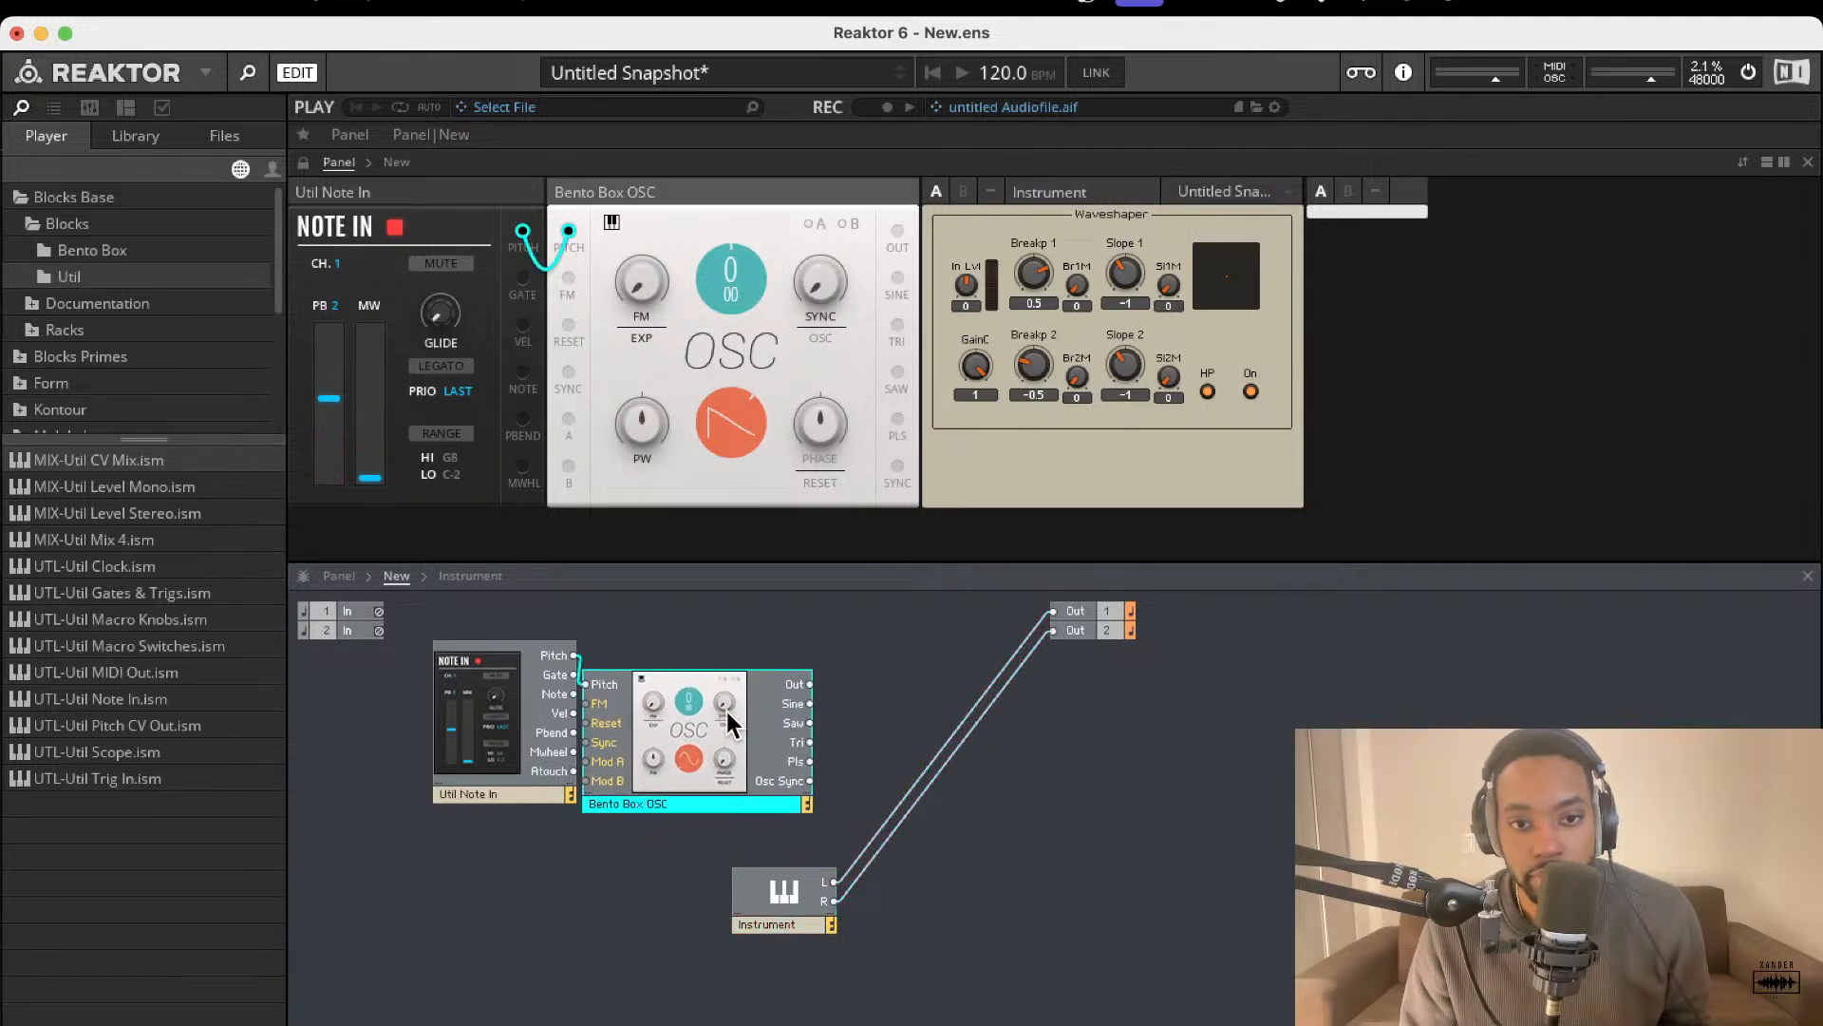
- Cut the Note In and Bento Box OSC blocks from the ensemble and paste them inside the instrument, before the Waveshaper
drag(412, 720, 521, 760)
right_click(800, 733)
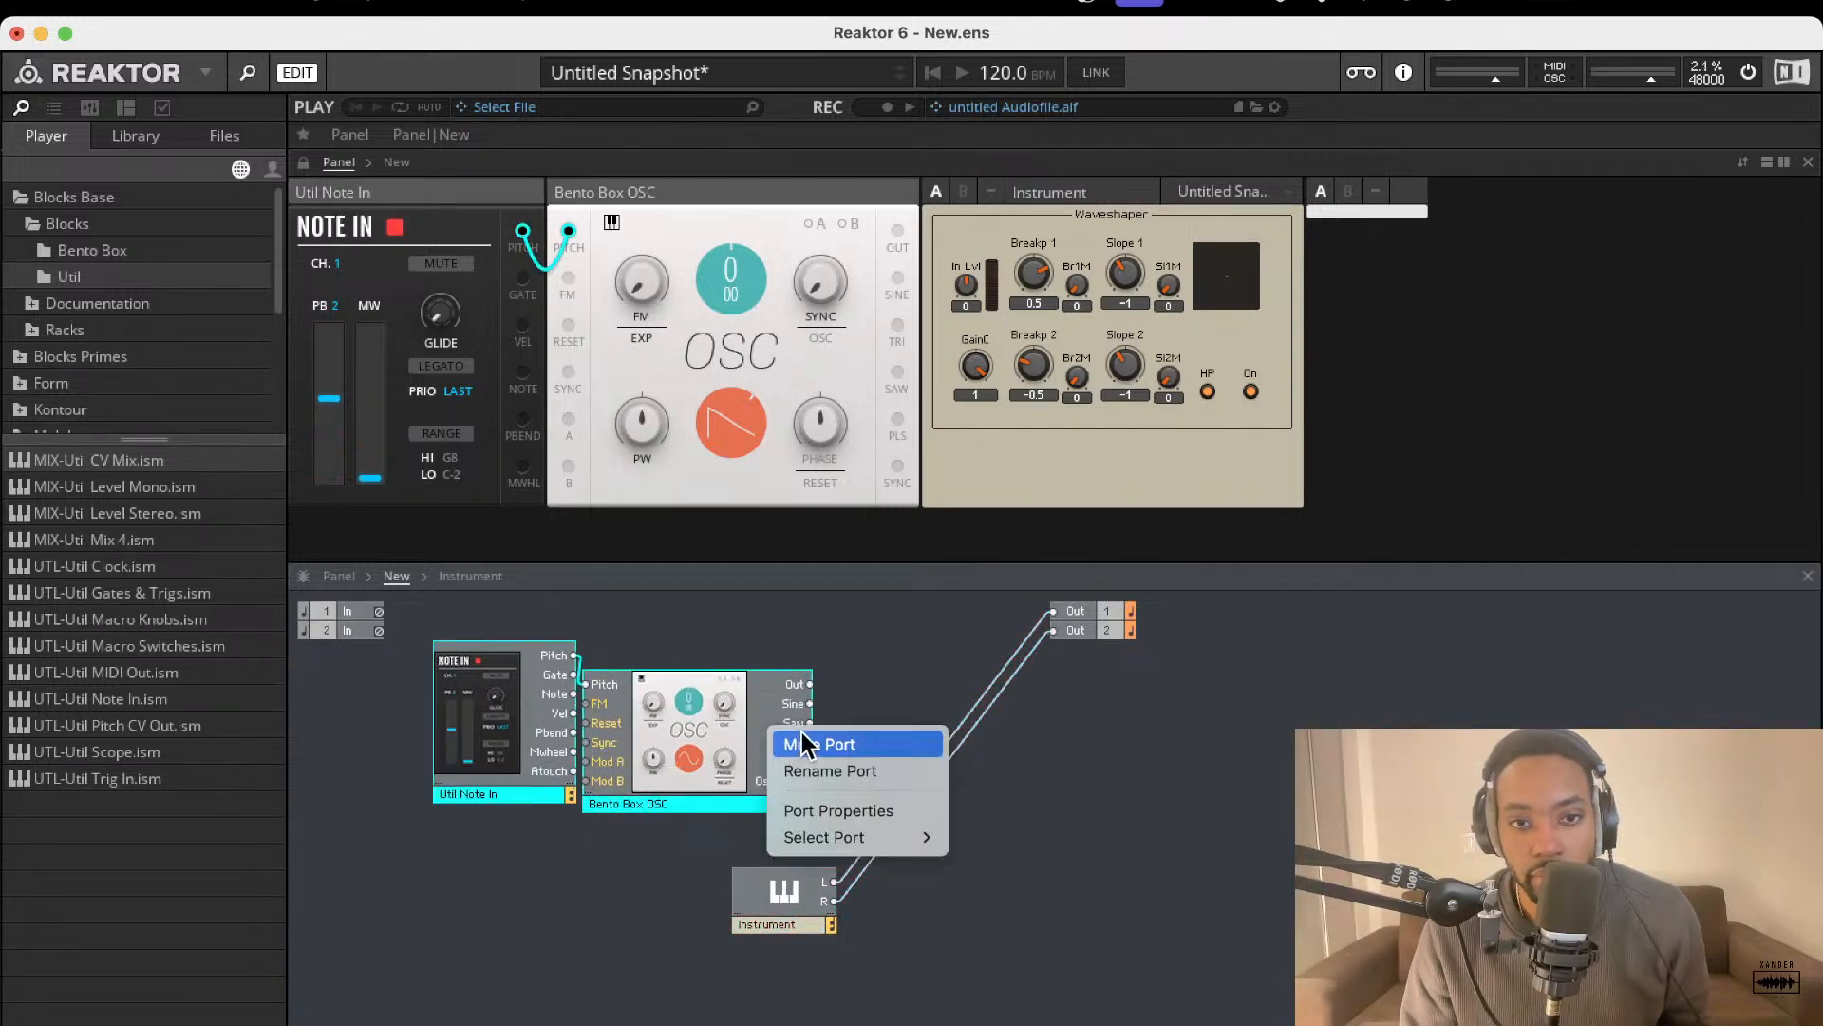
right_click(642, 674)
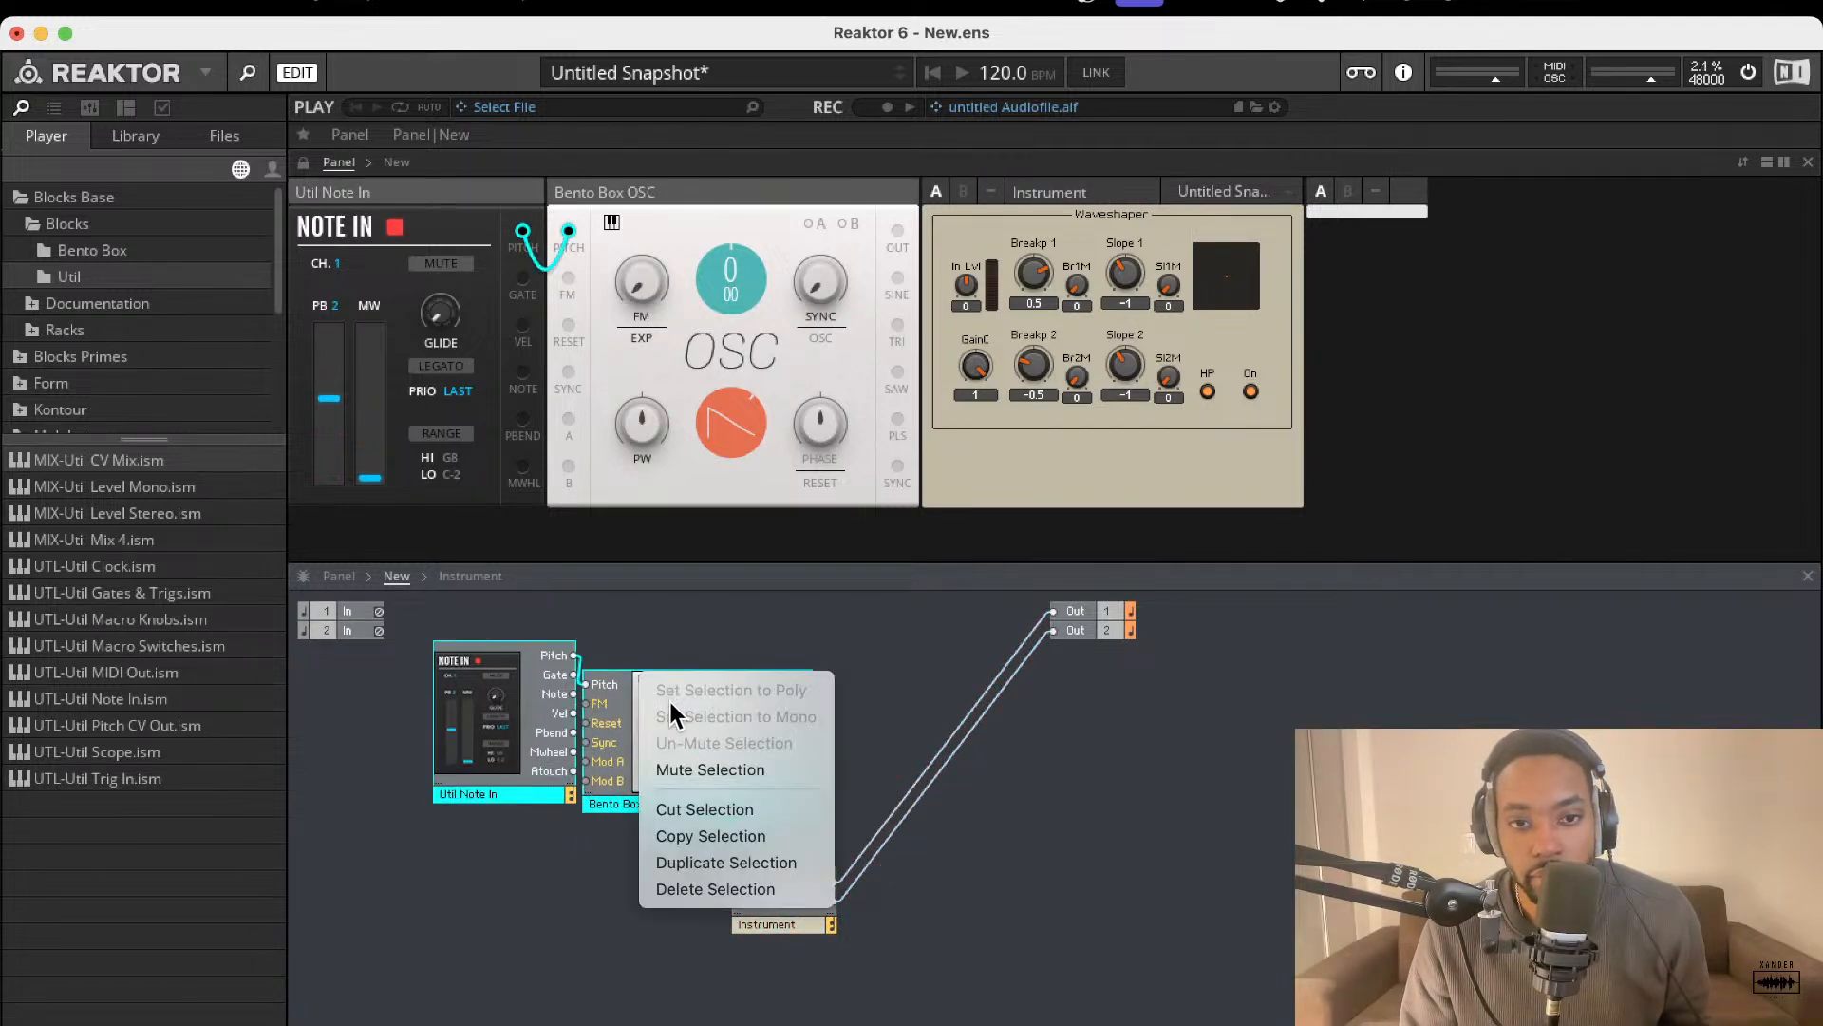
click(718, 813)
double_click(778, 897)
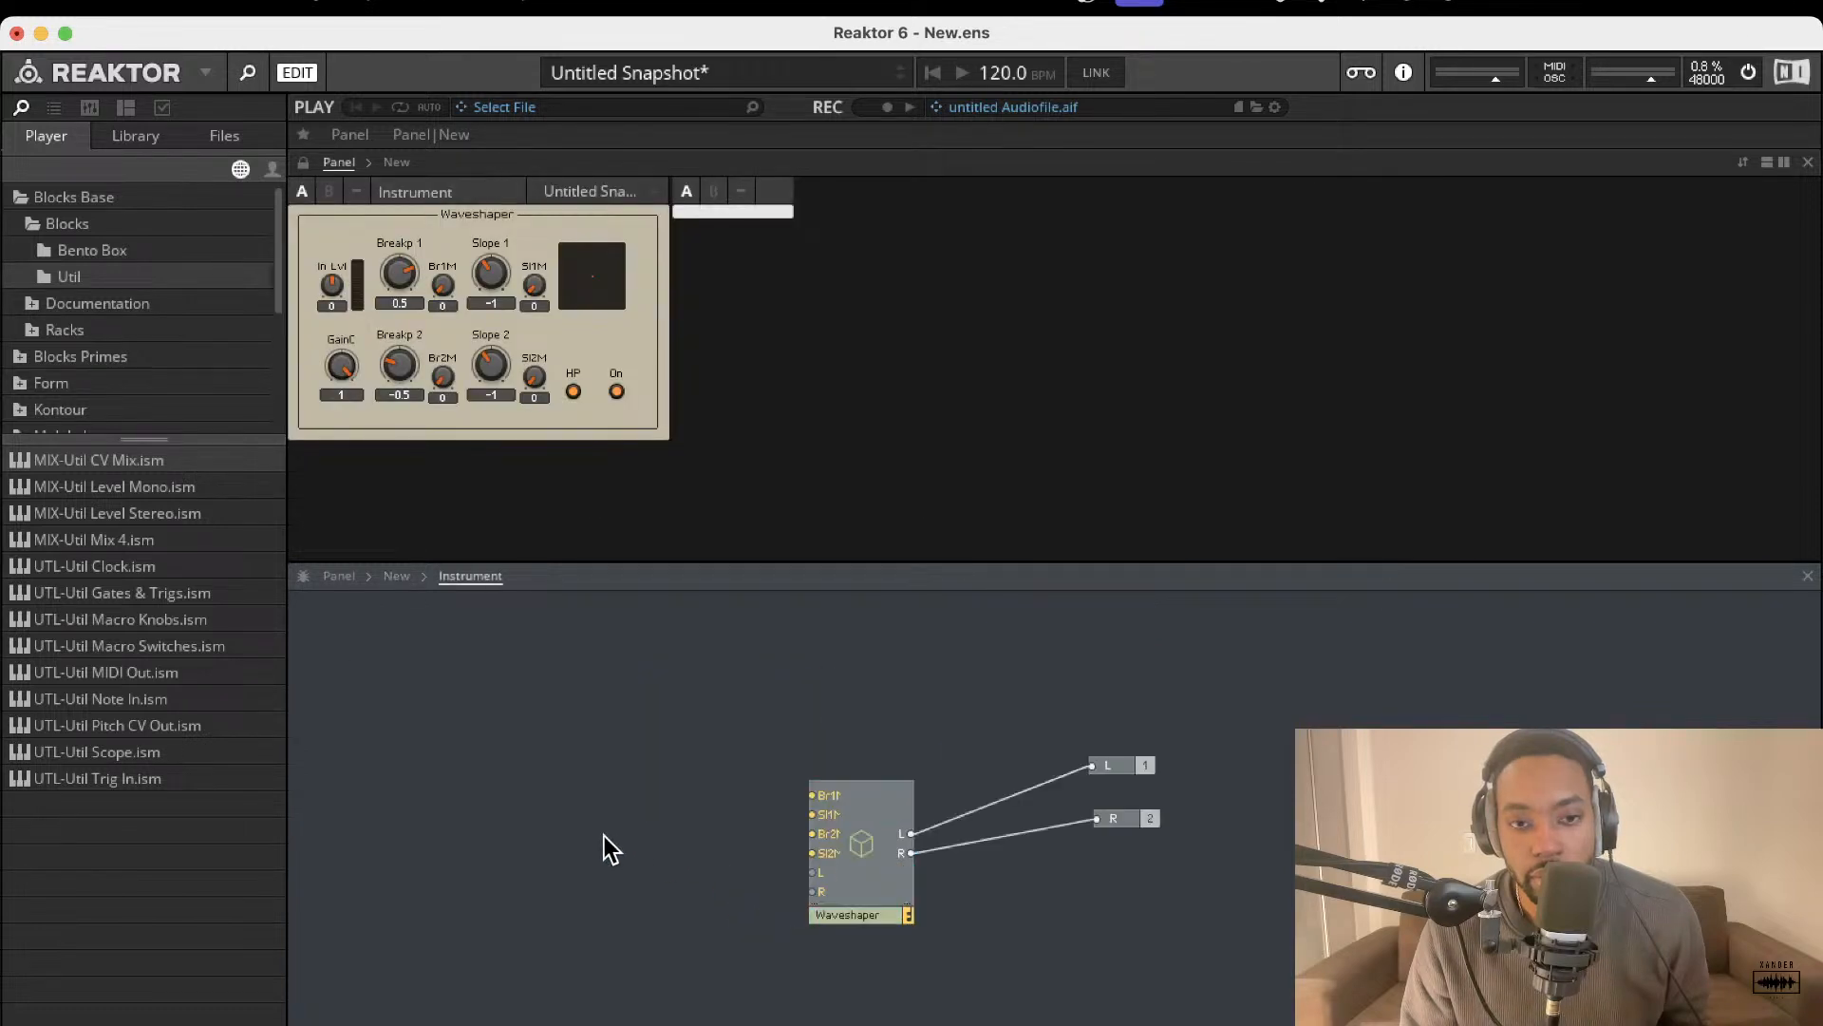
right_click(458, 765)
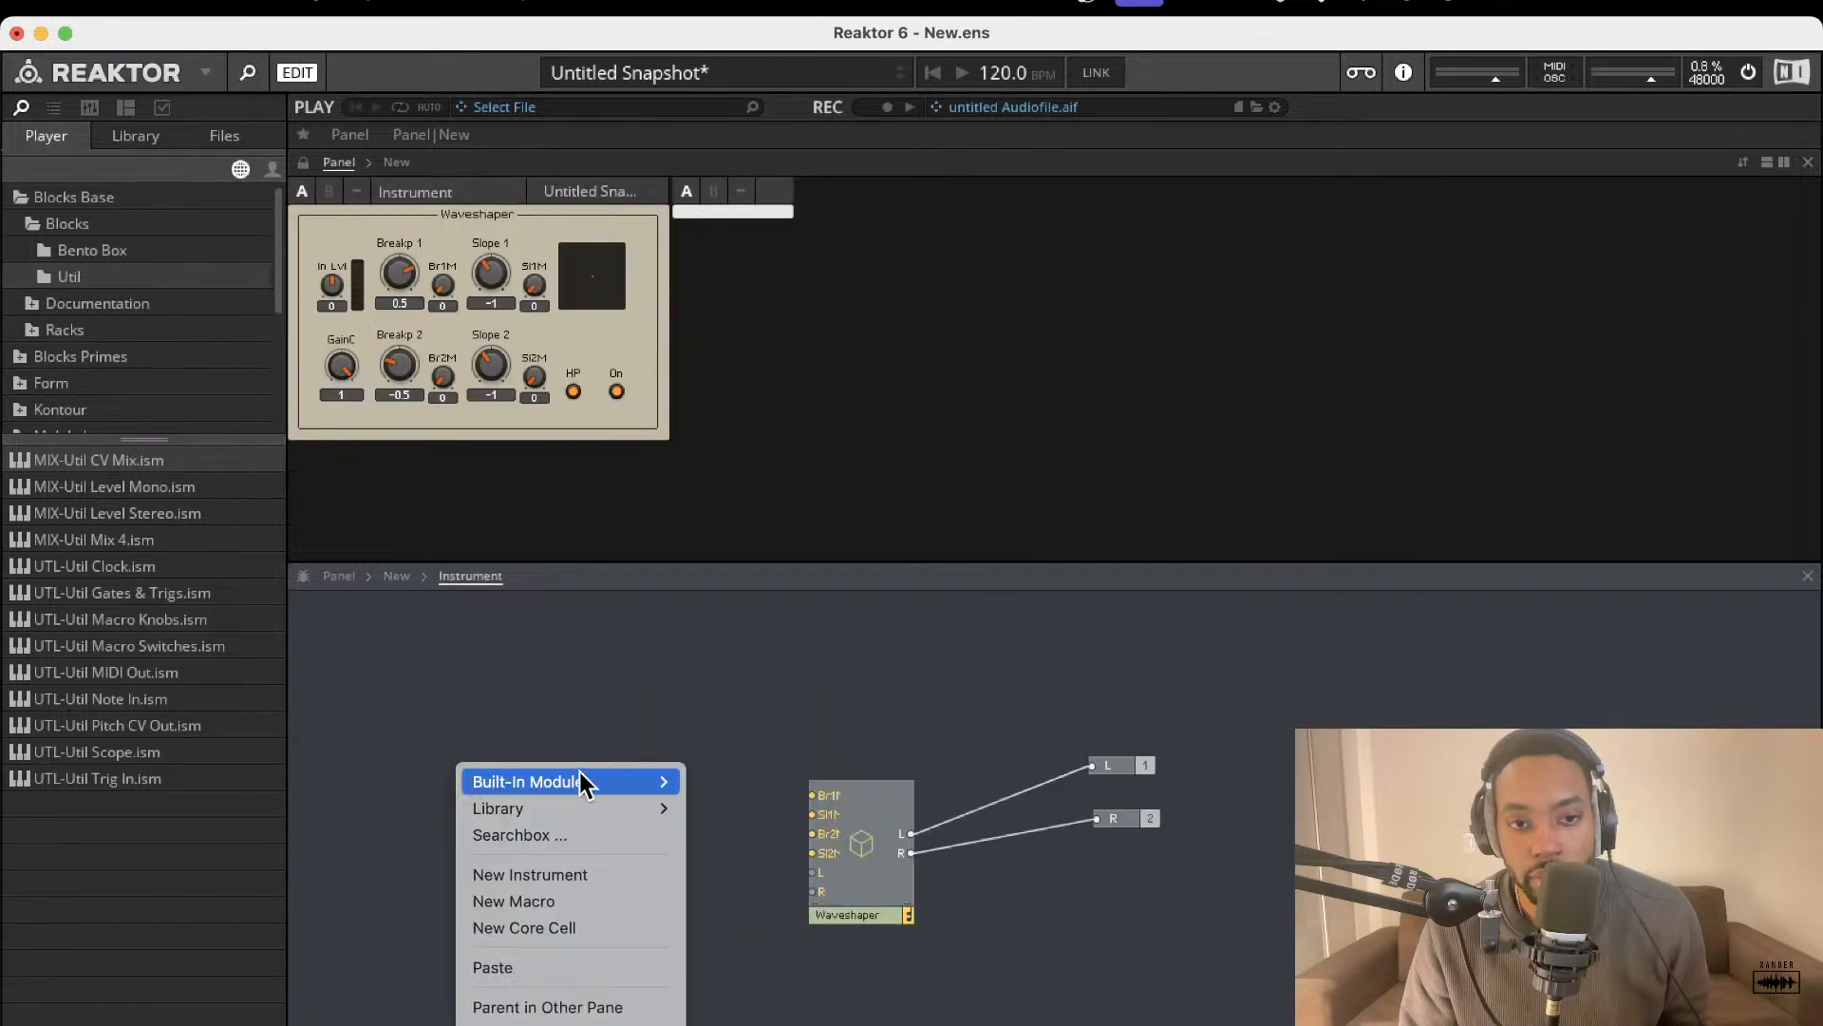
click(511, 968)
drag(590, 861, 391, 758)
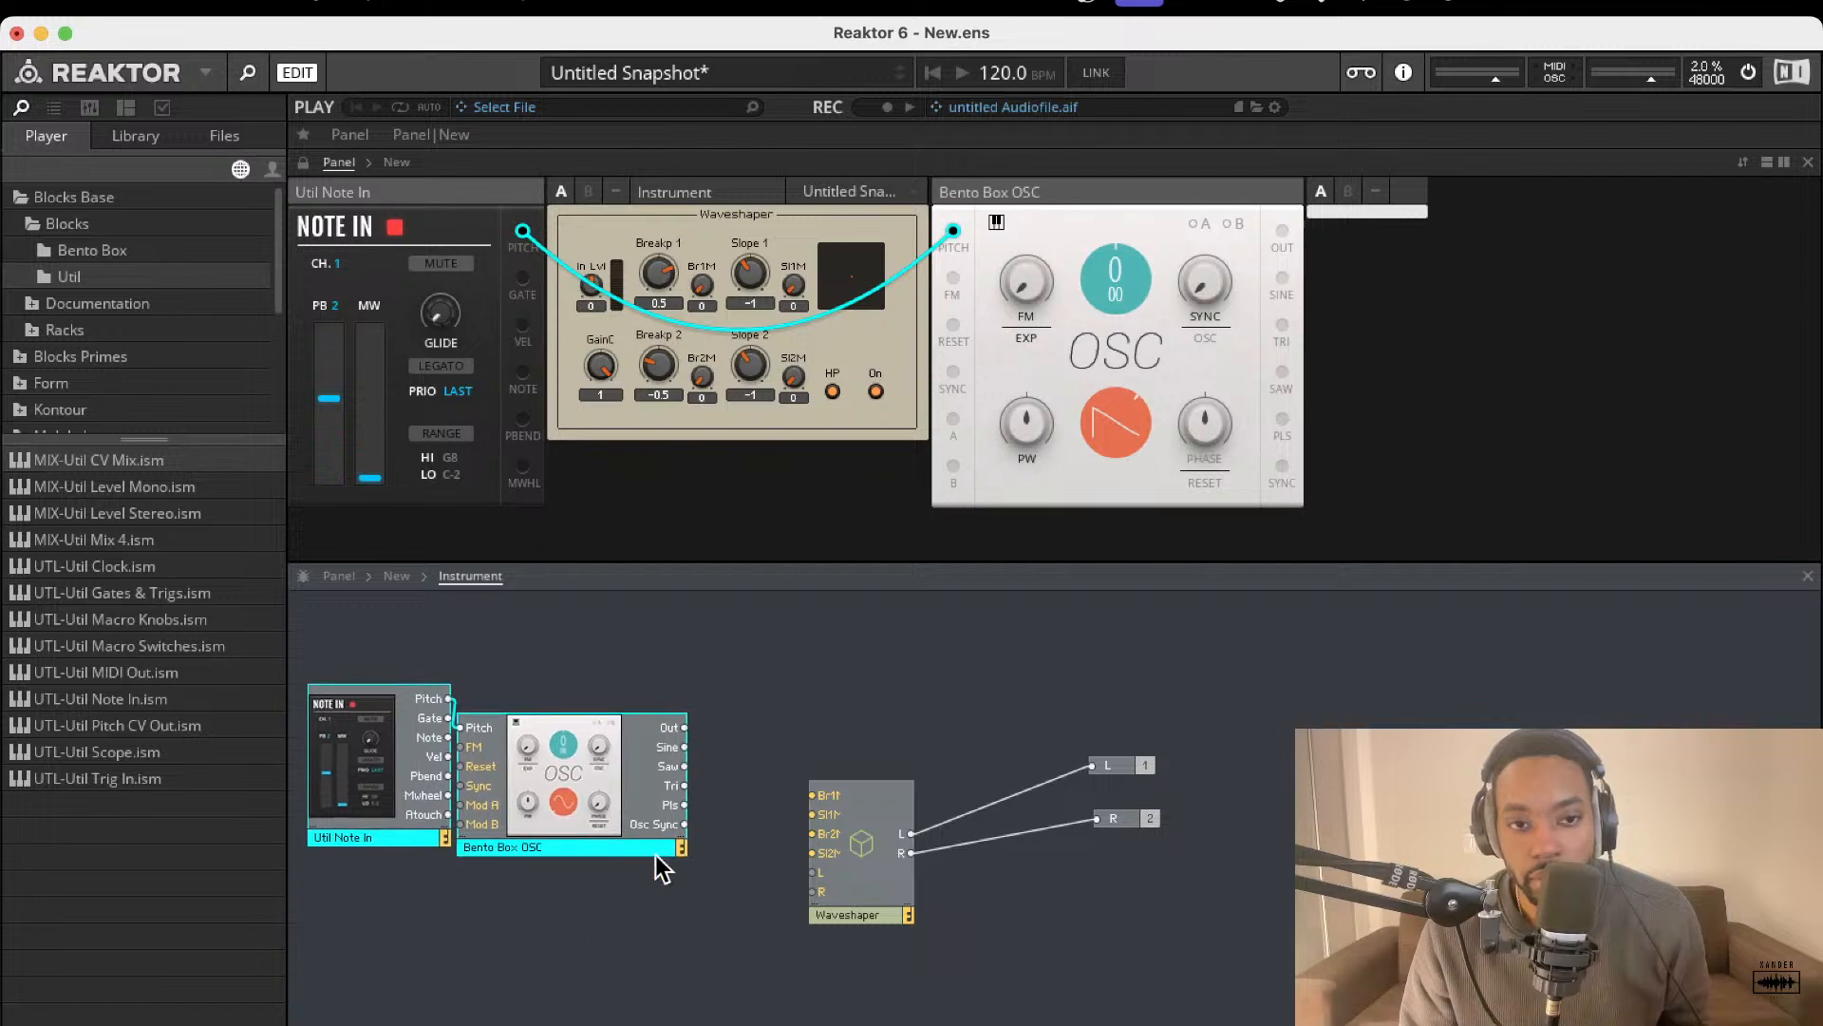
- Lower the oscillator block, add an A to E converter, and wire the oscillator's Out through it to the Waveshaper's Br1M input
drag(583, 840, 625, 958)
drag(723, 844, 824, 777)
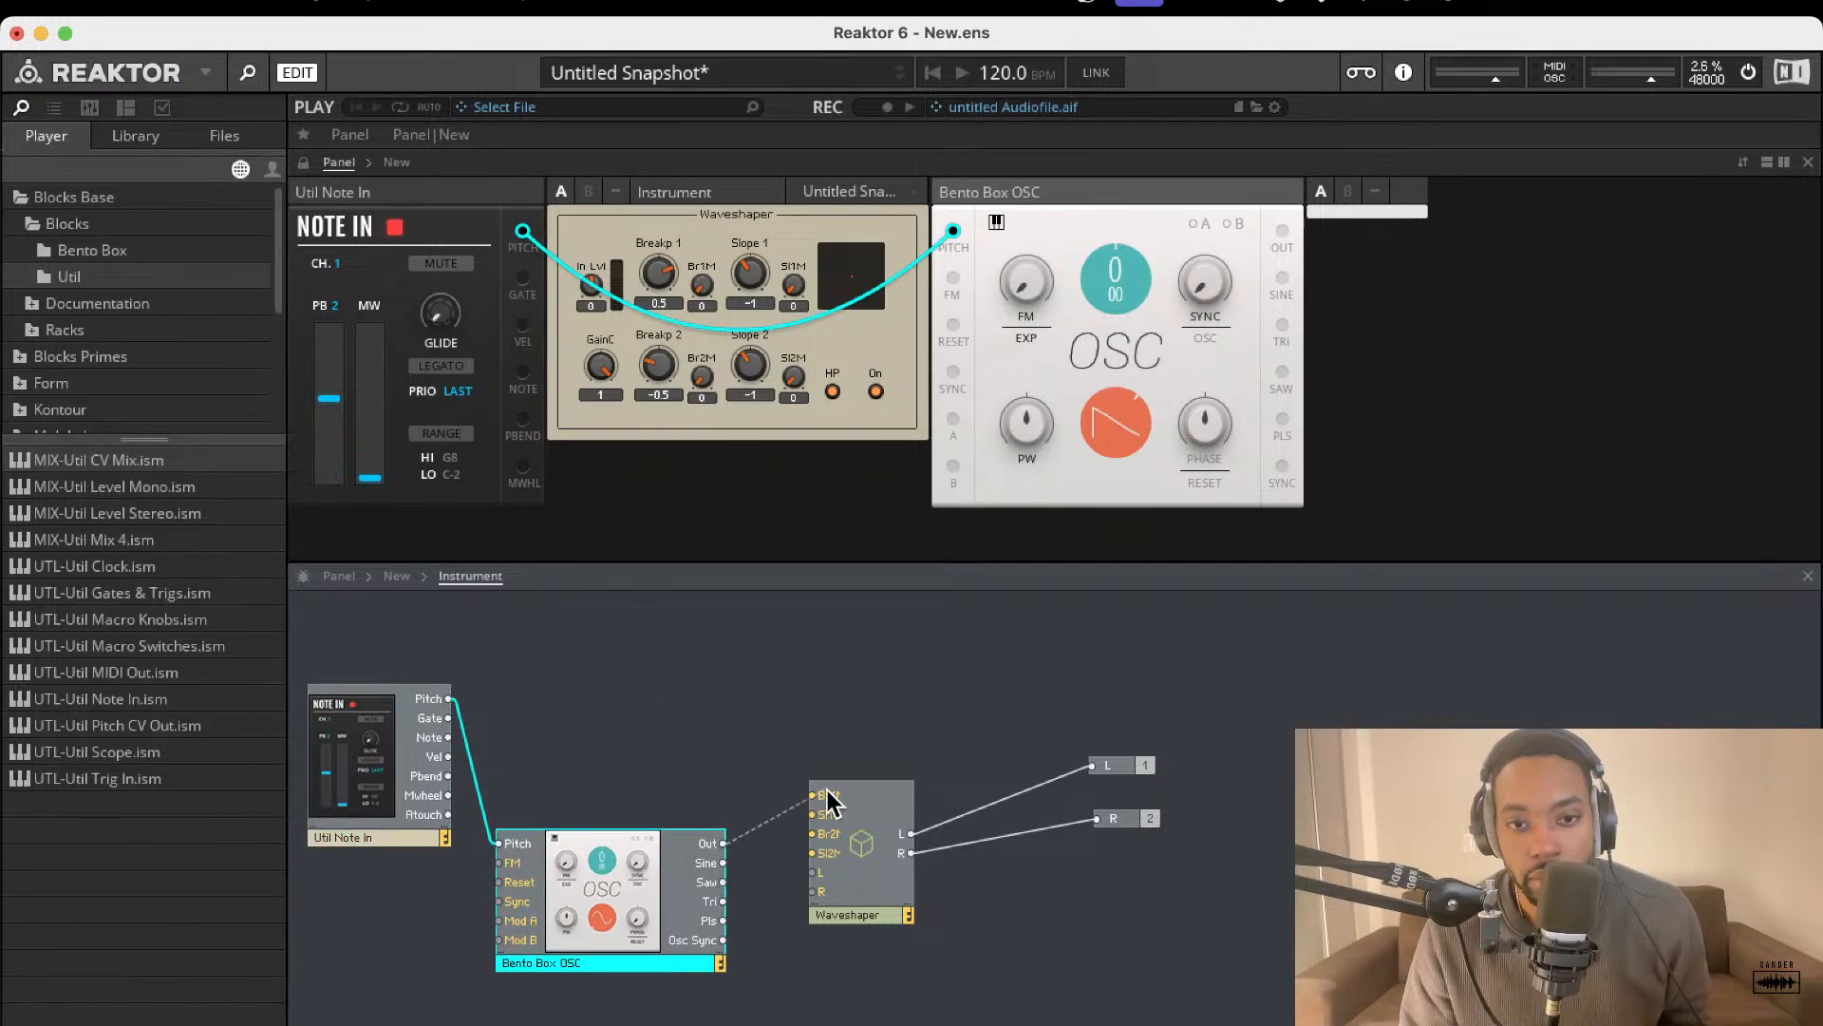
right_click(721, 816)
click(834, 701)
double_click(834, 703)
text(audion)
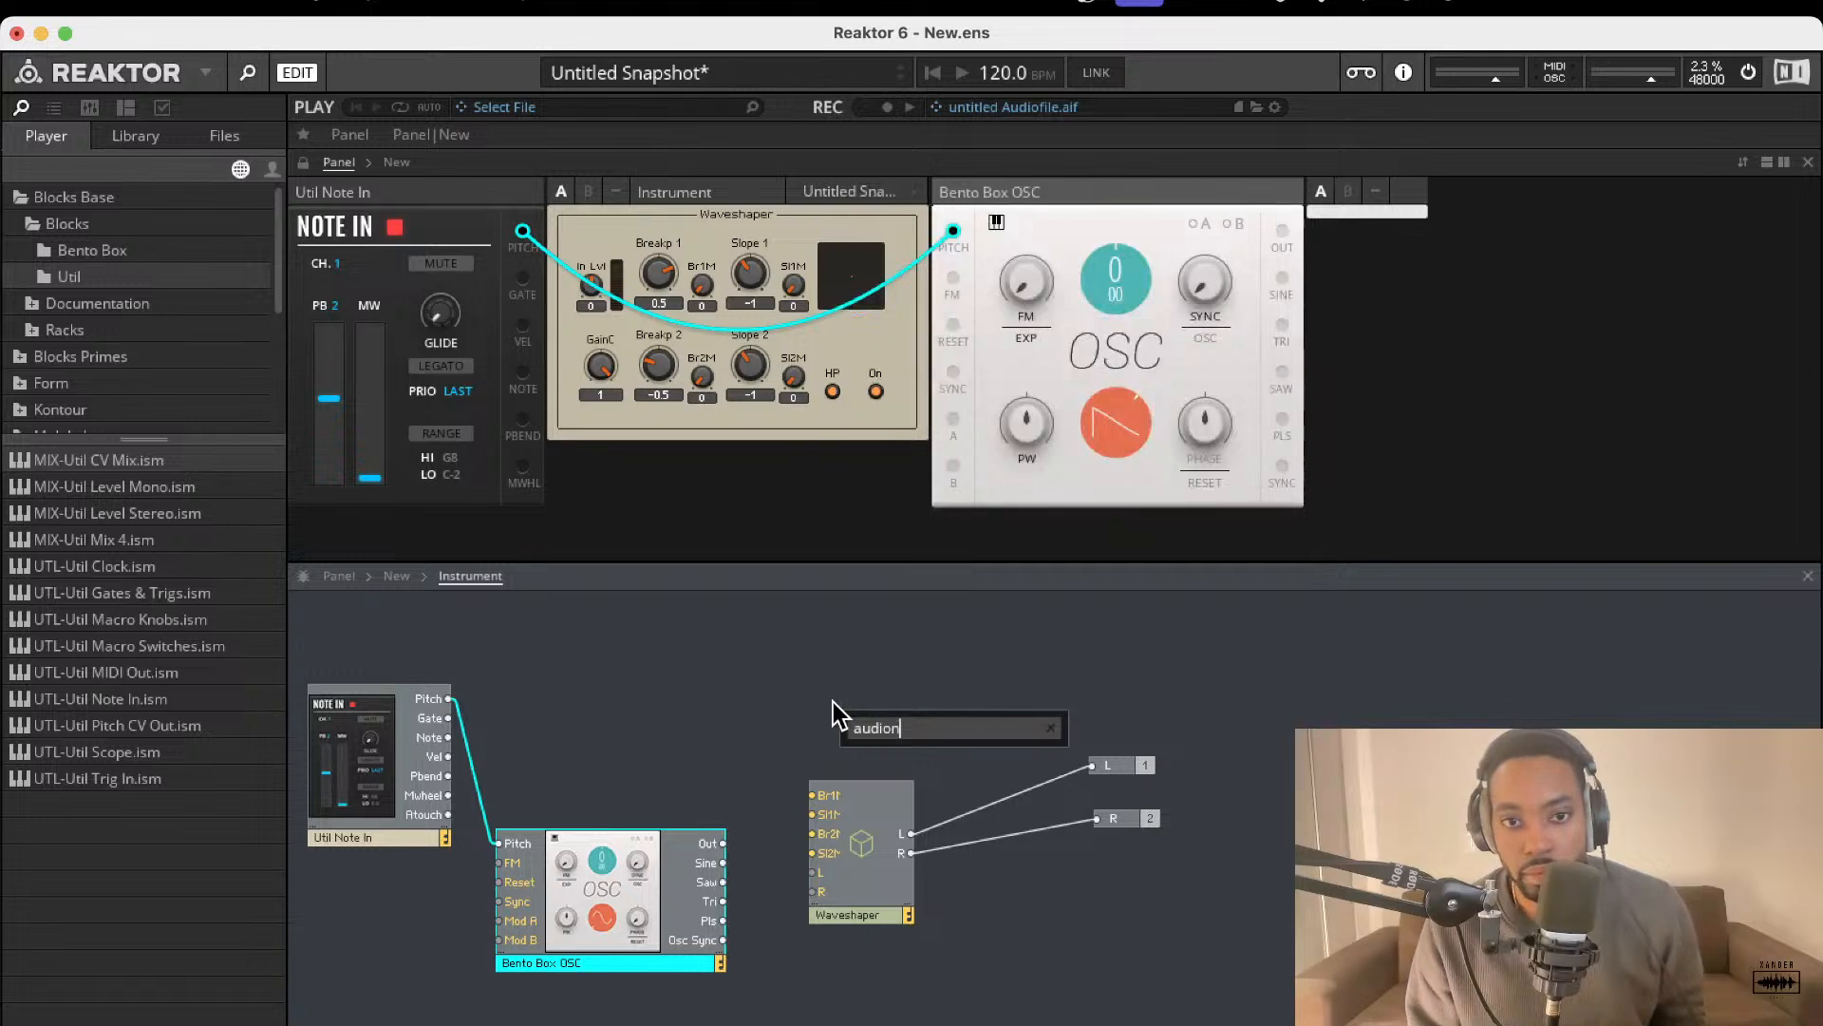
key(BackSpace)
key(BackSpace)
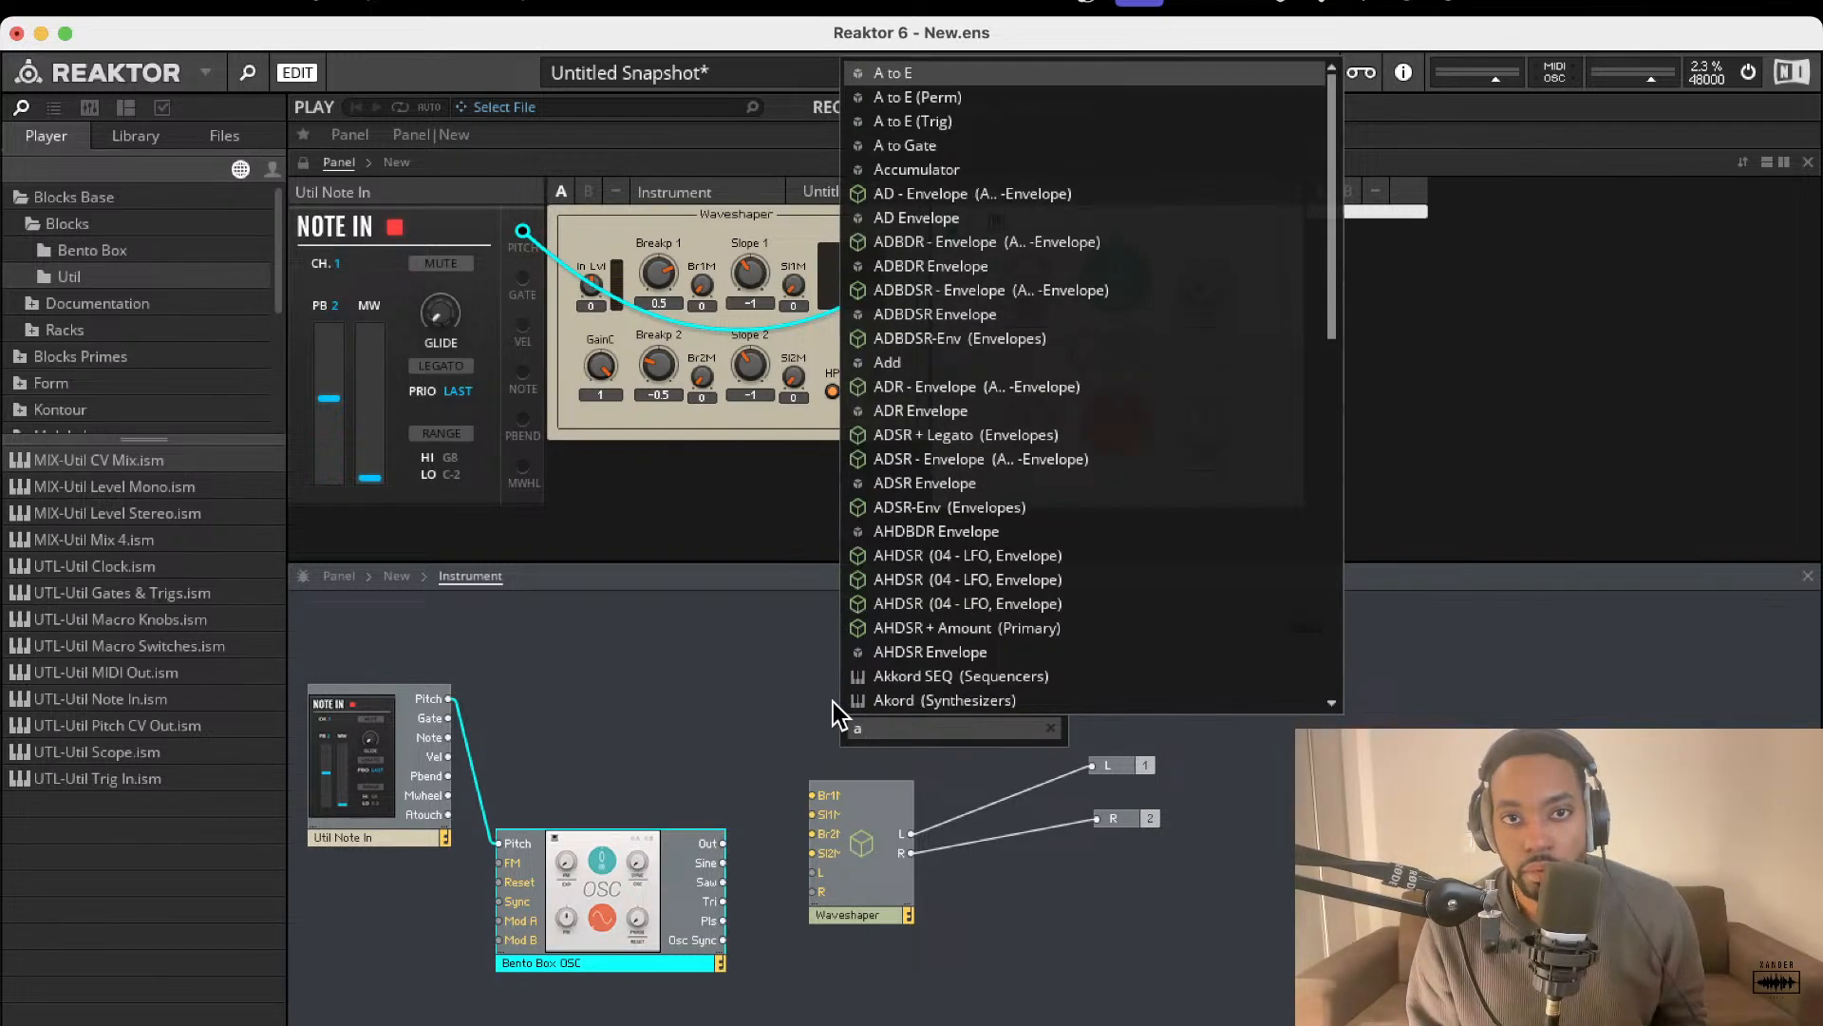
click(913, 78)
drag(864, 736, 824, 799)
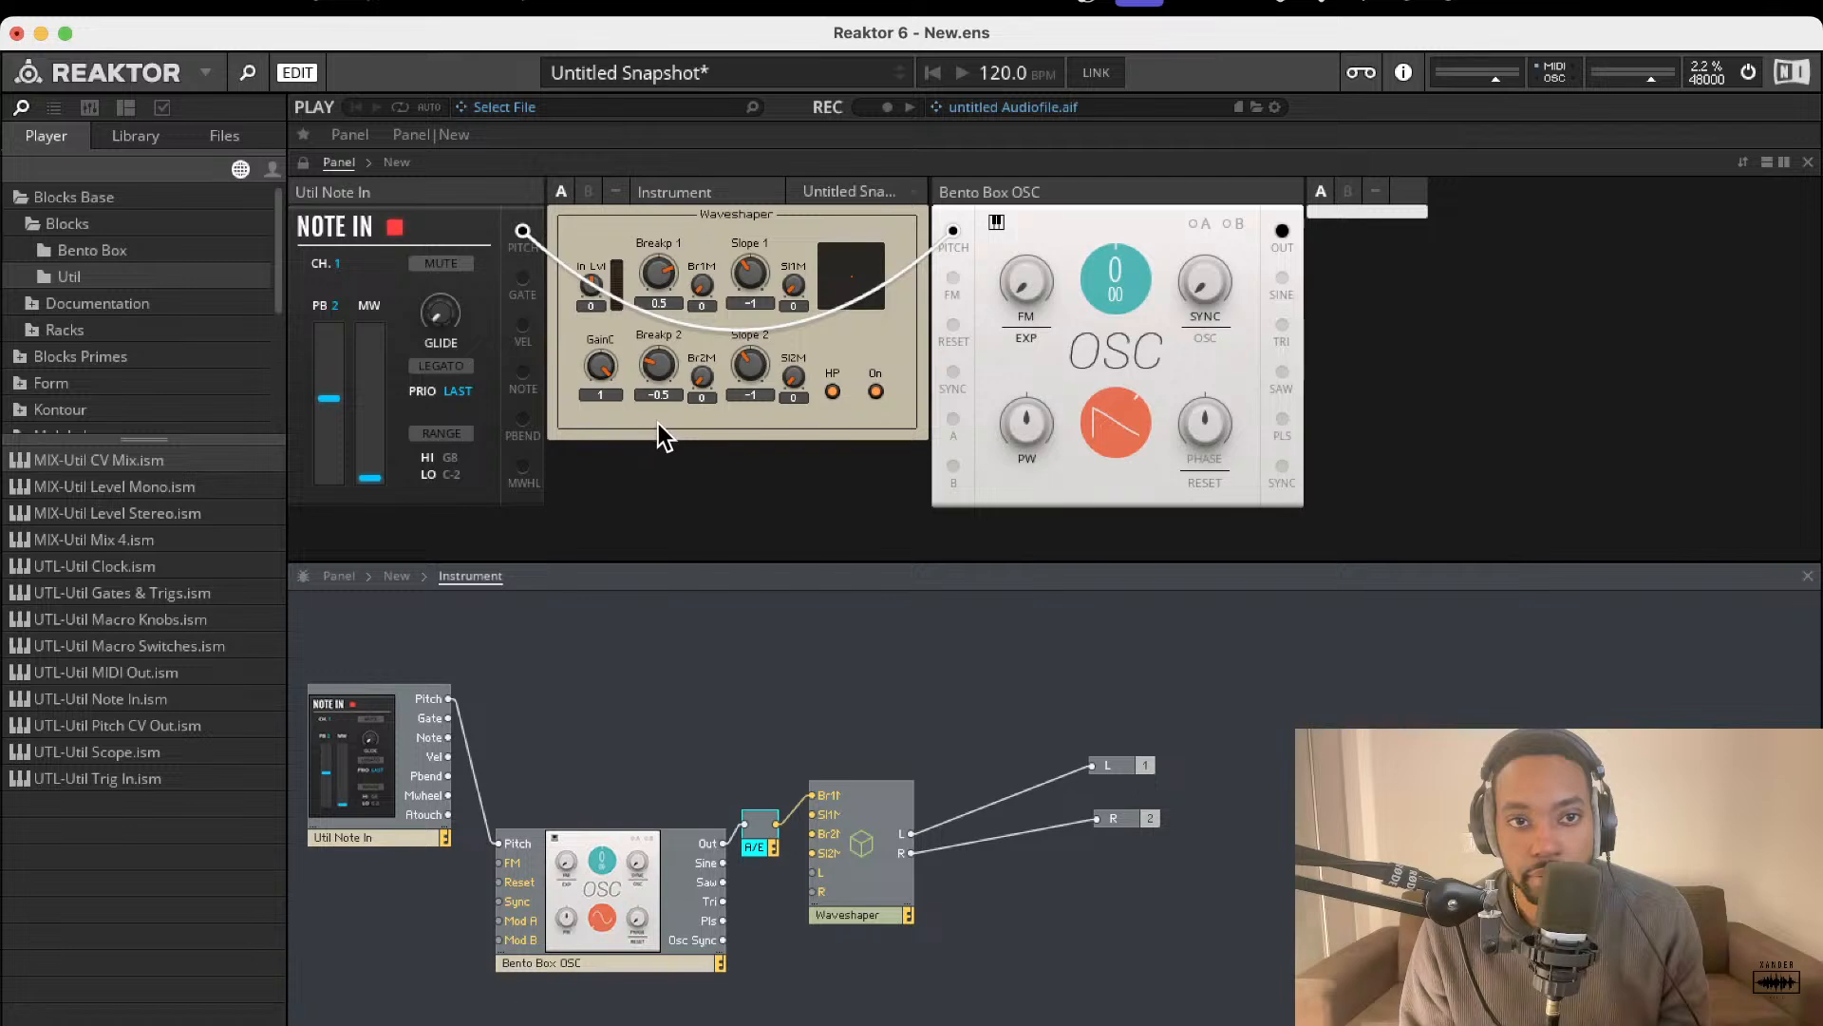
- Set the Waveshaper's Breakp 1 to -0.76 and Br1M to 0.07, and tune the oscillator to -1
drag(653, 276, 655, 337)
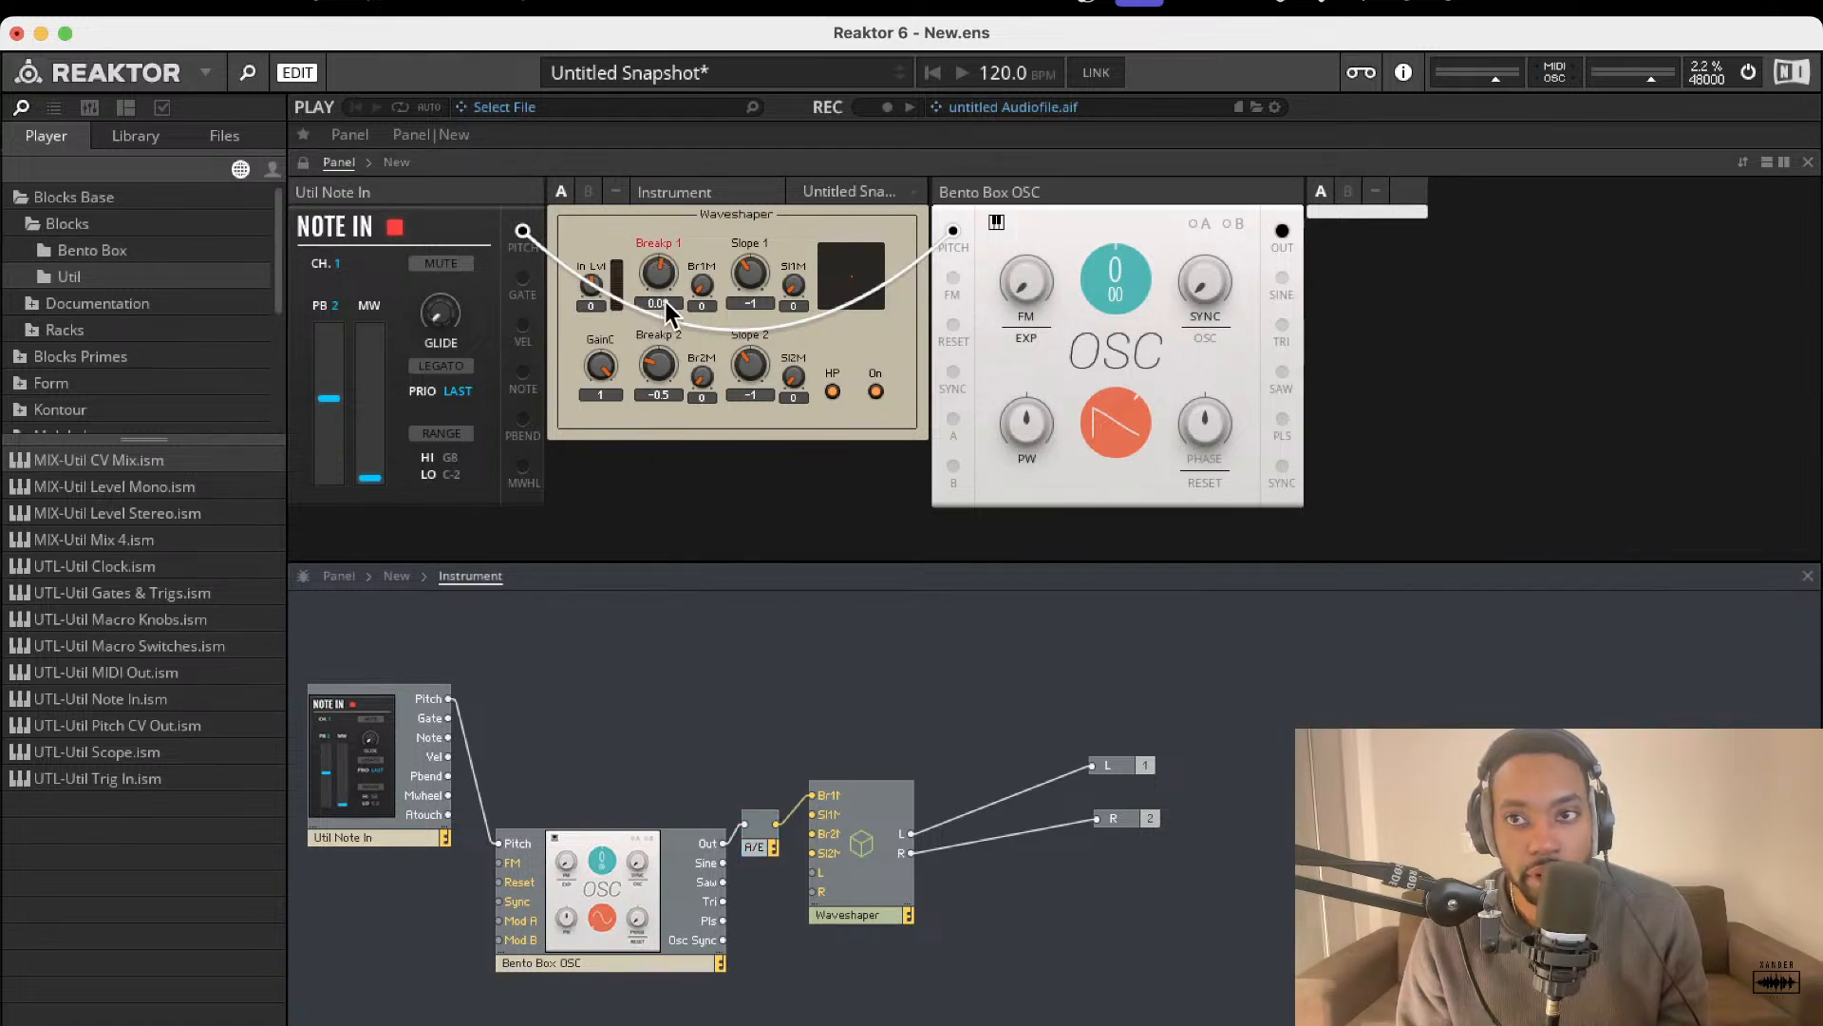
drag(658, 274, 692, 295)
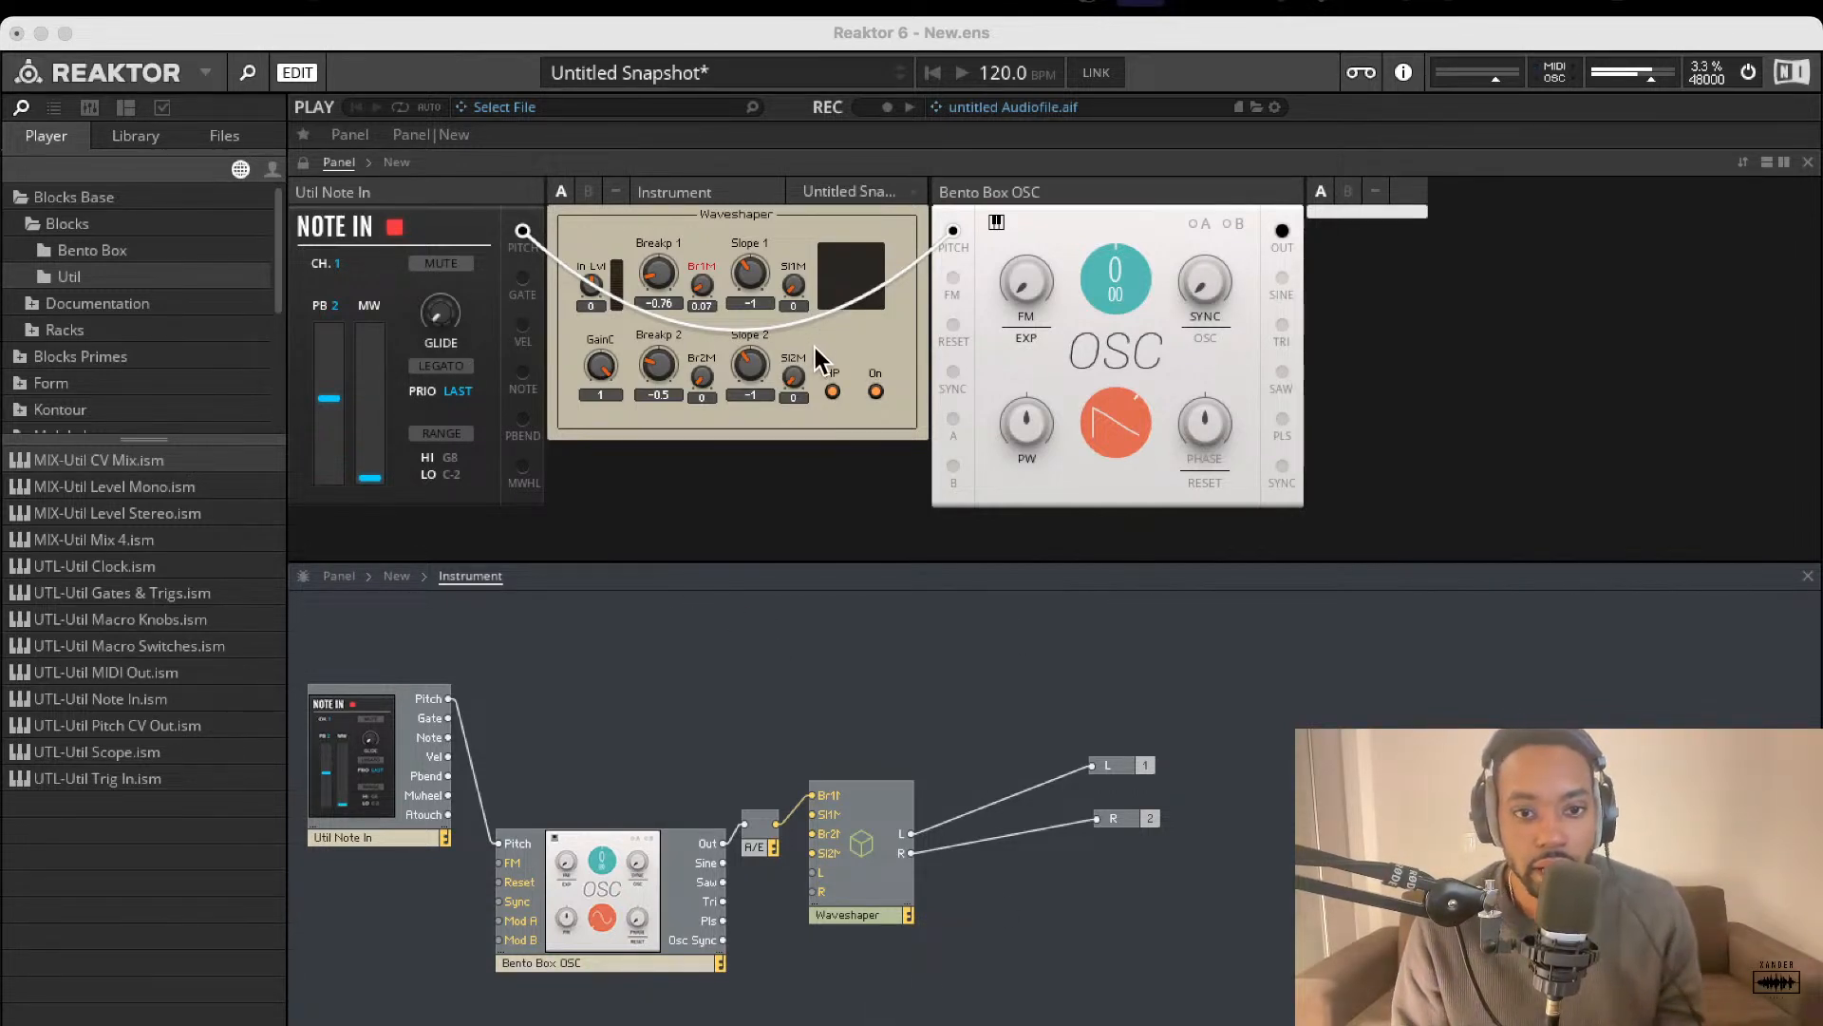
drag(1126, 271, 1133, 42)
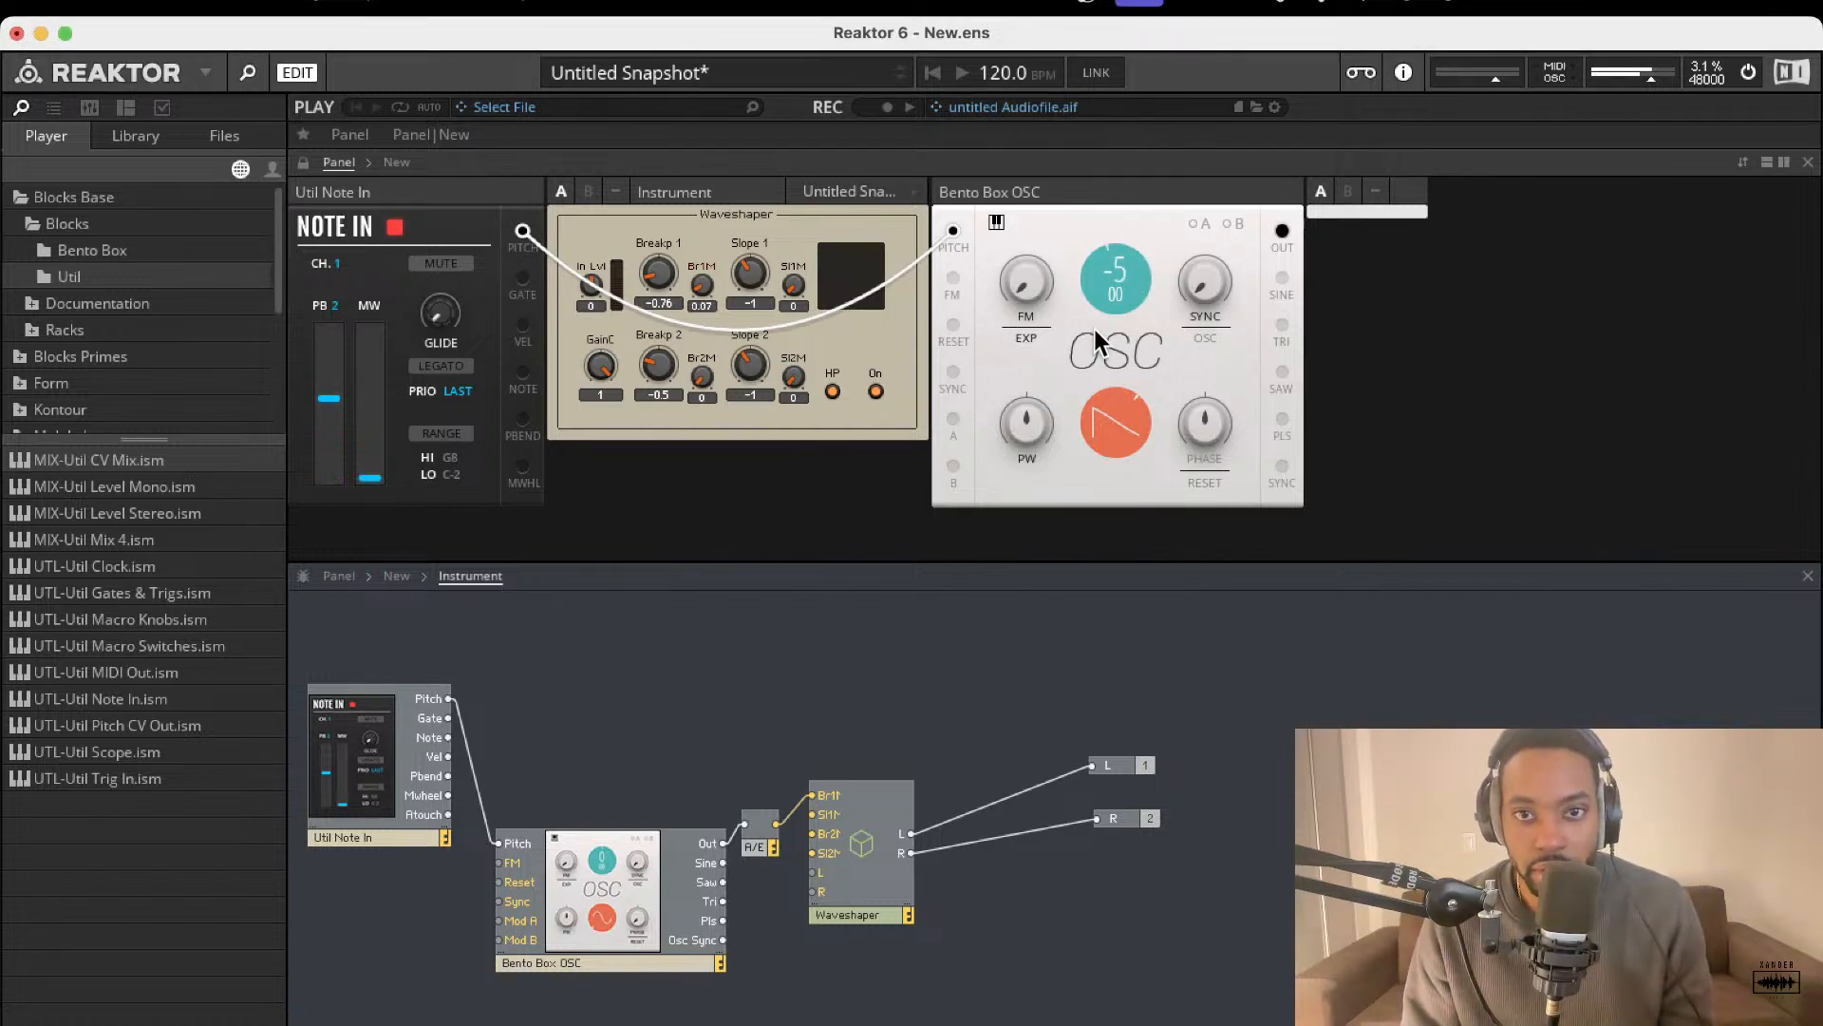
drag(1100, 454, 1104, 277)
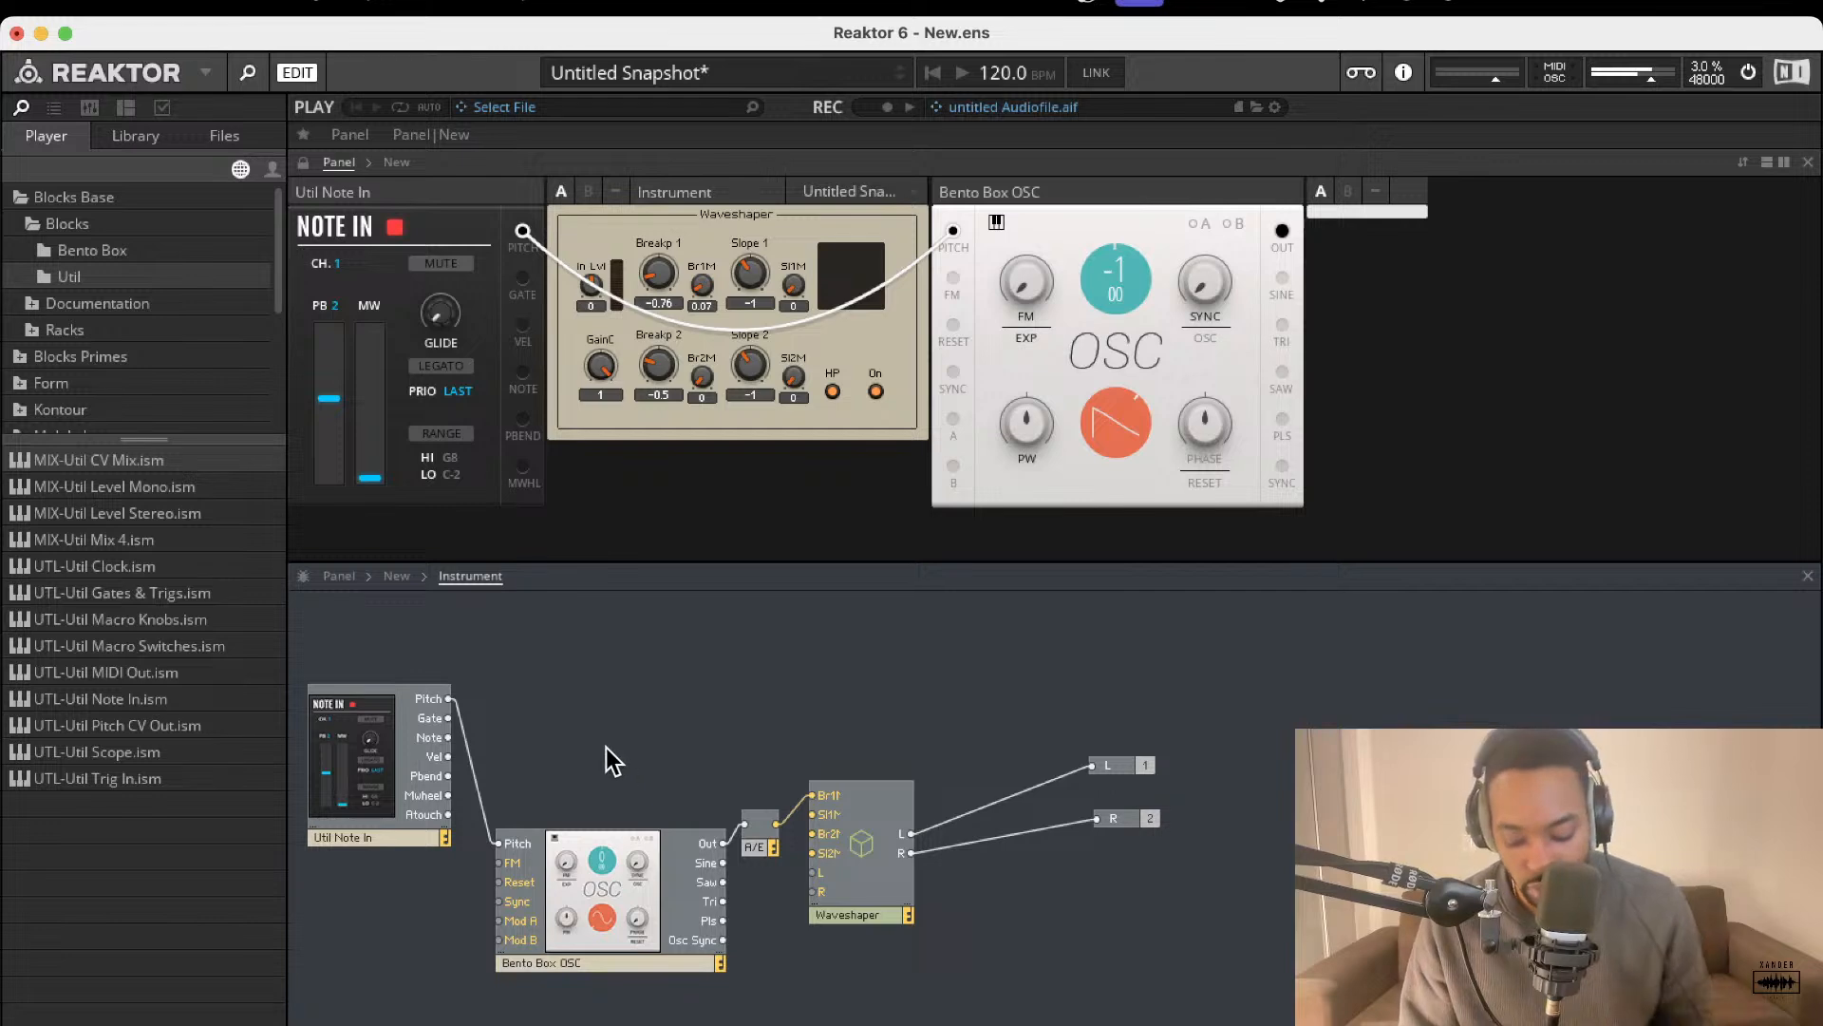
click(399, 576)
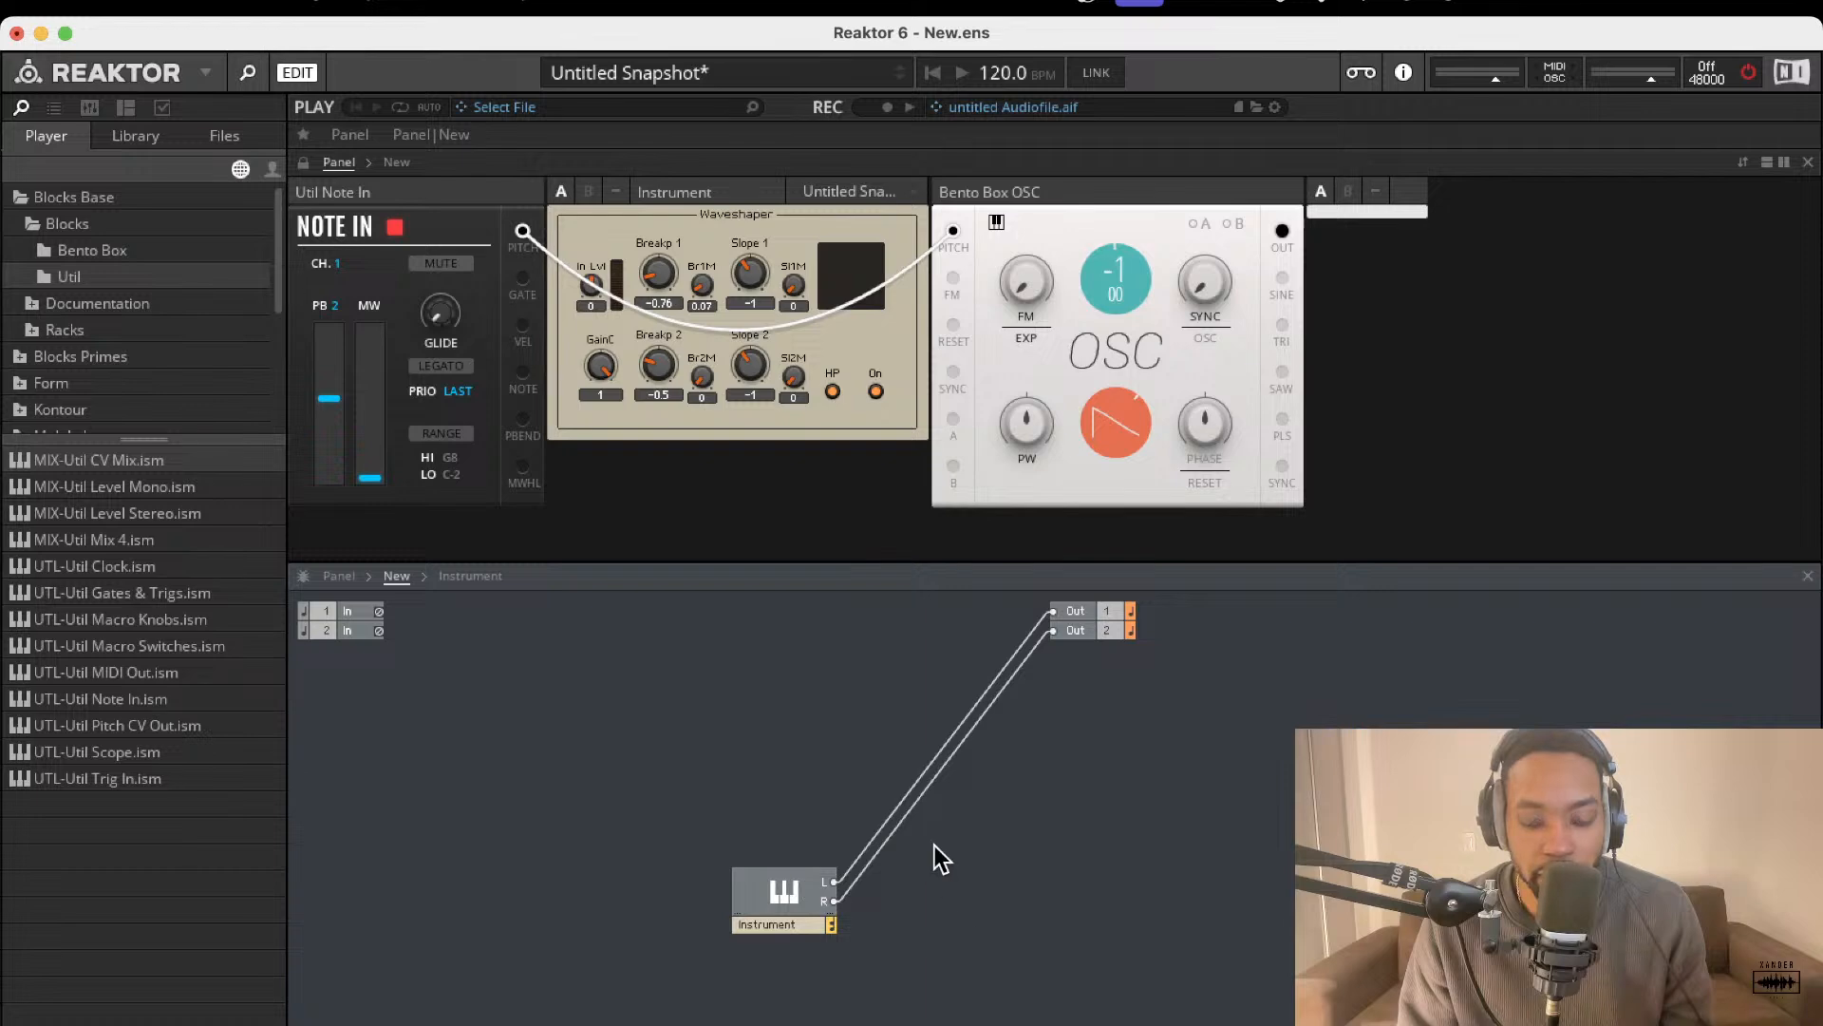
double_click(779, 917)
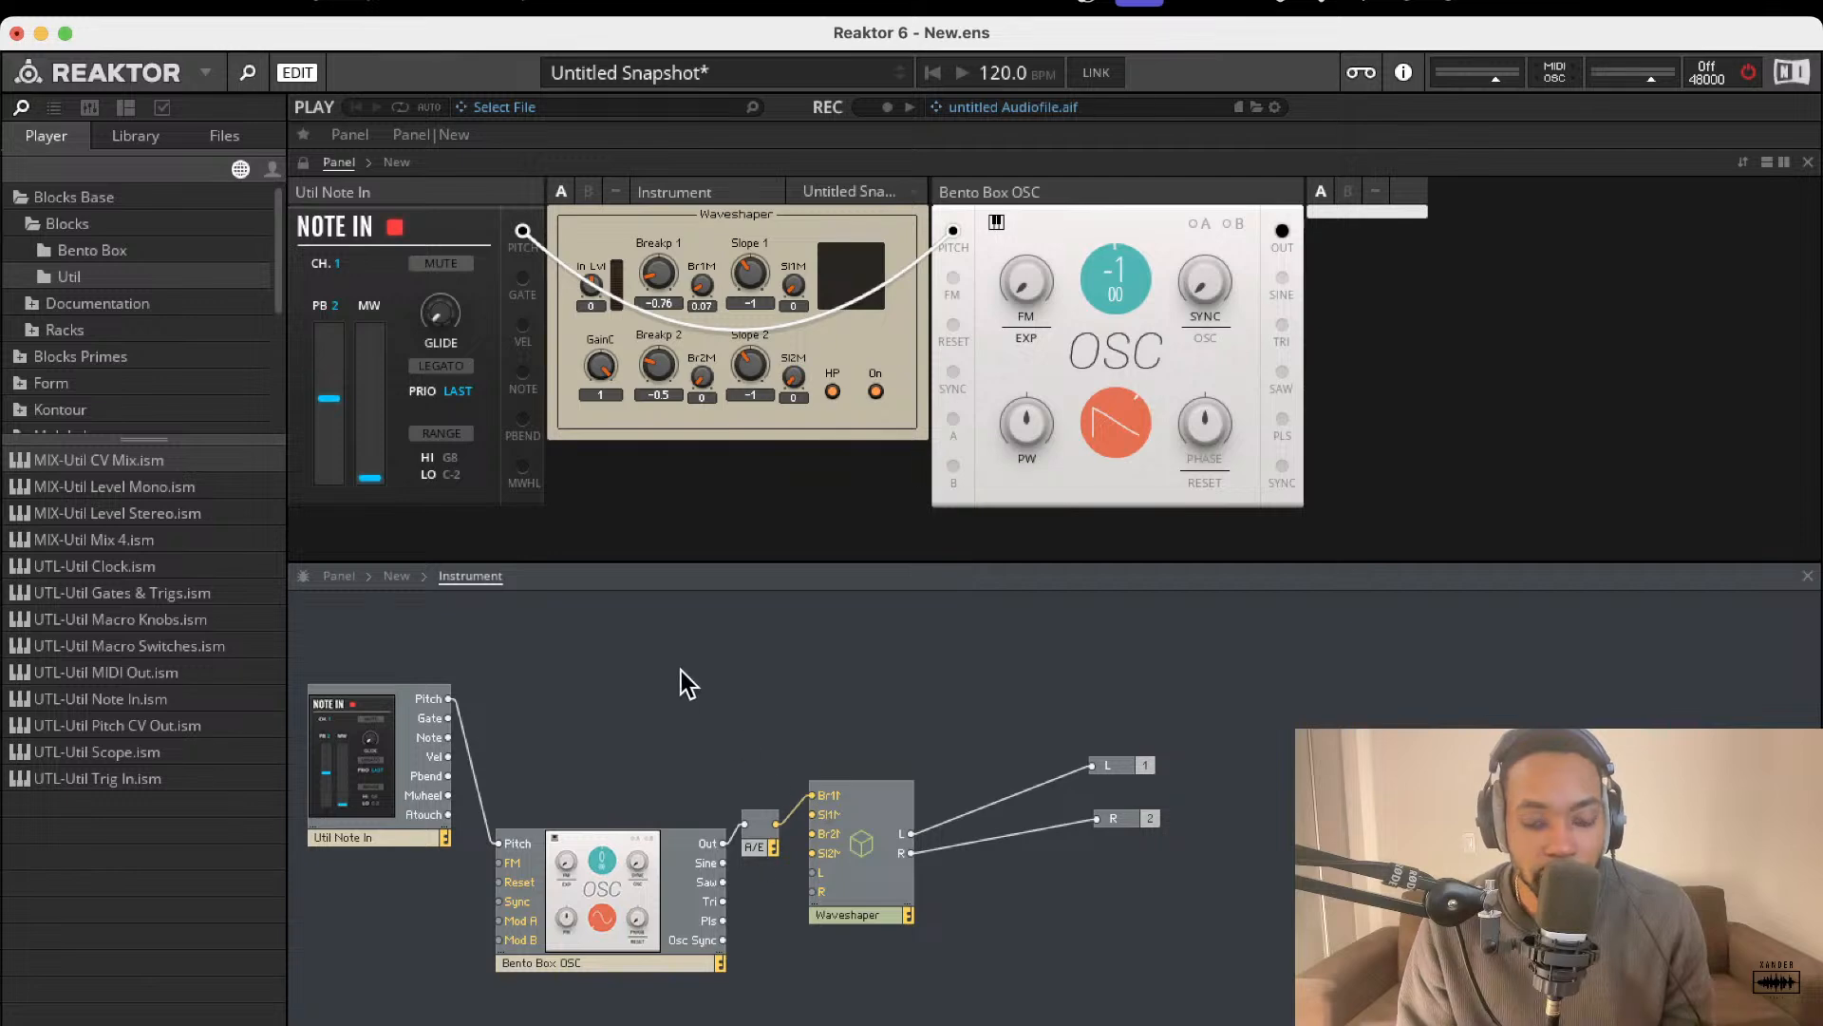
right_click(746, 690)
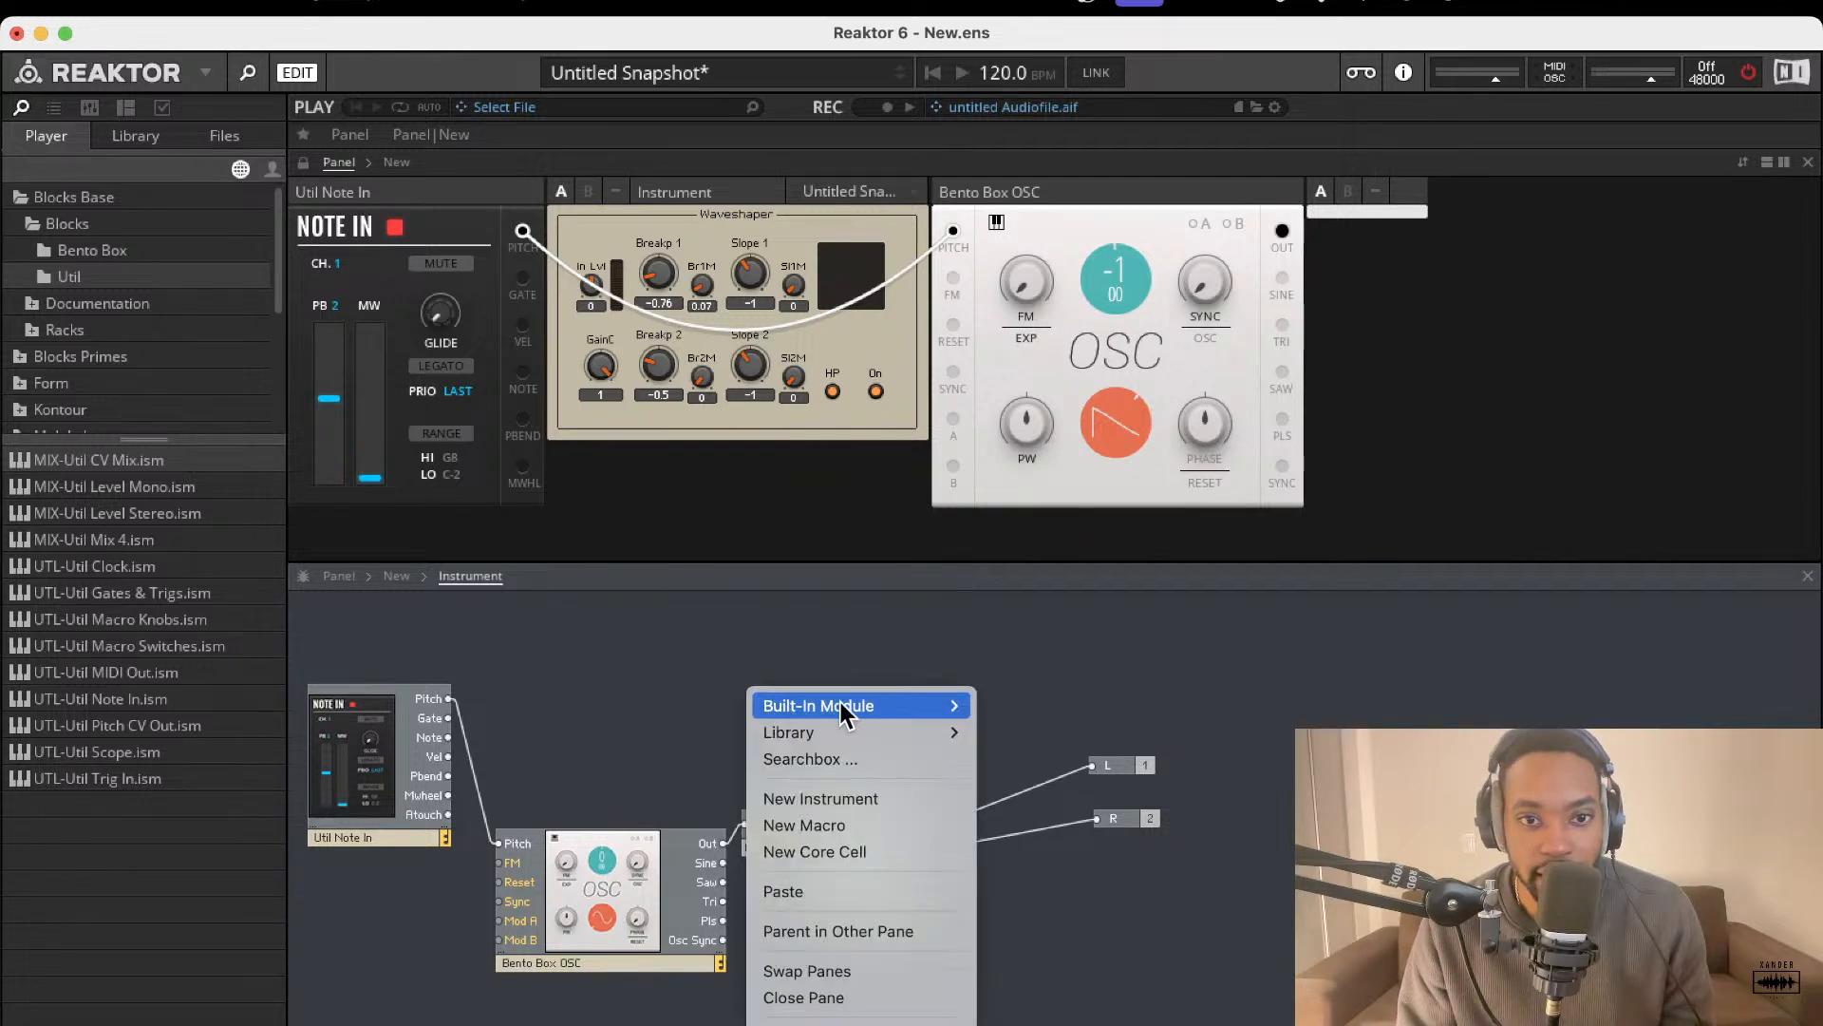
click(699, 693)
- Add the AMP-Bento VCA block from the Bento Box library to the instrument structure
click(141, 135)
click(47, 140)
click(95, 230)
click(95, 251)
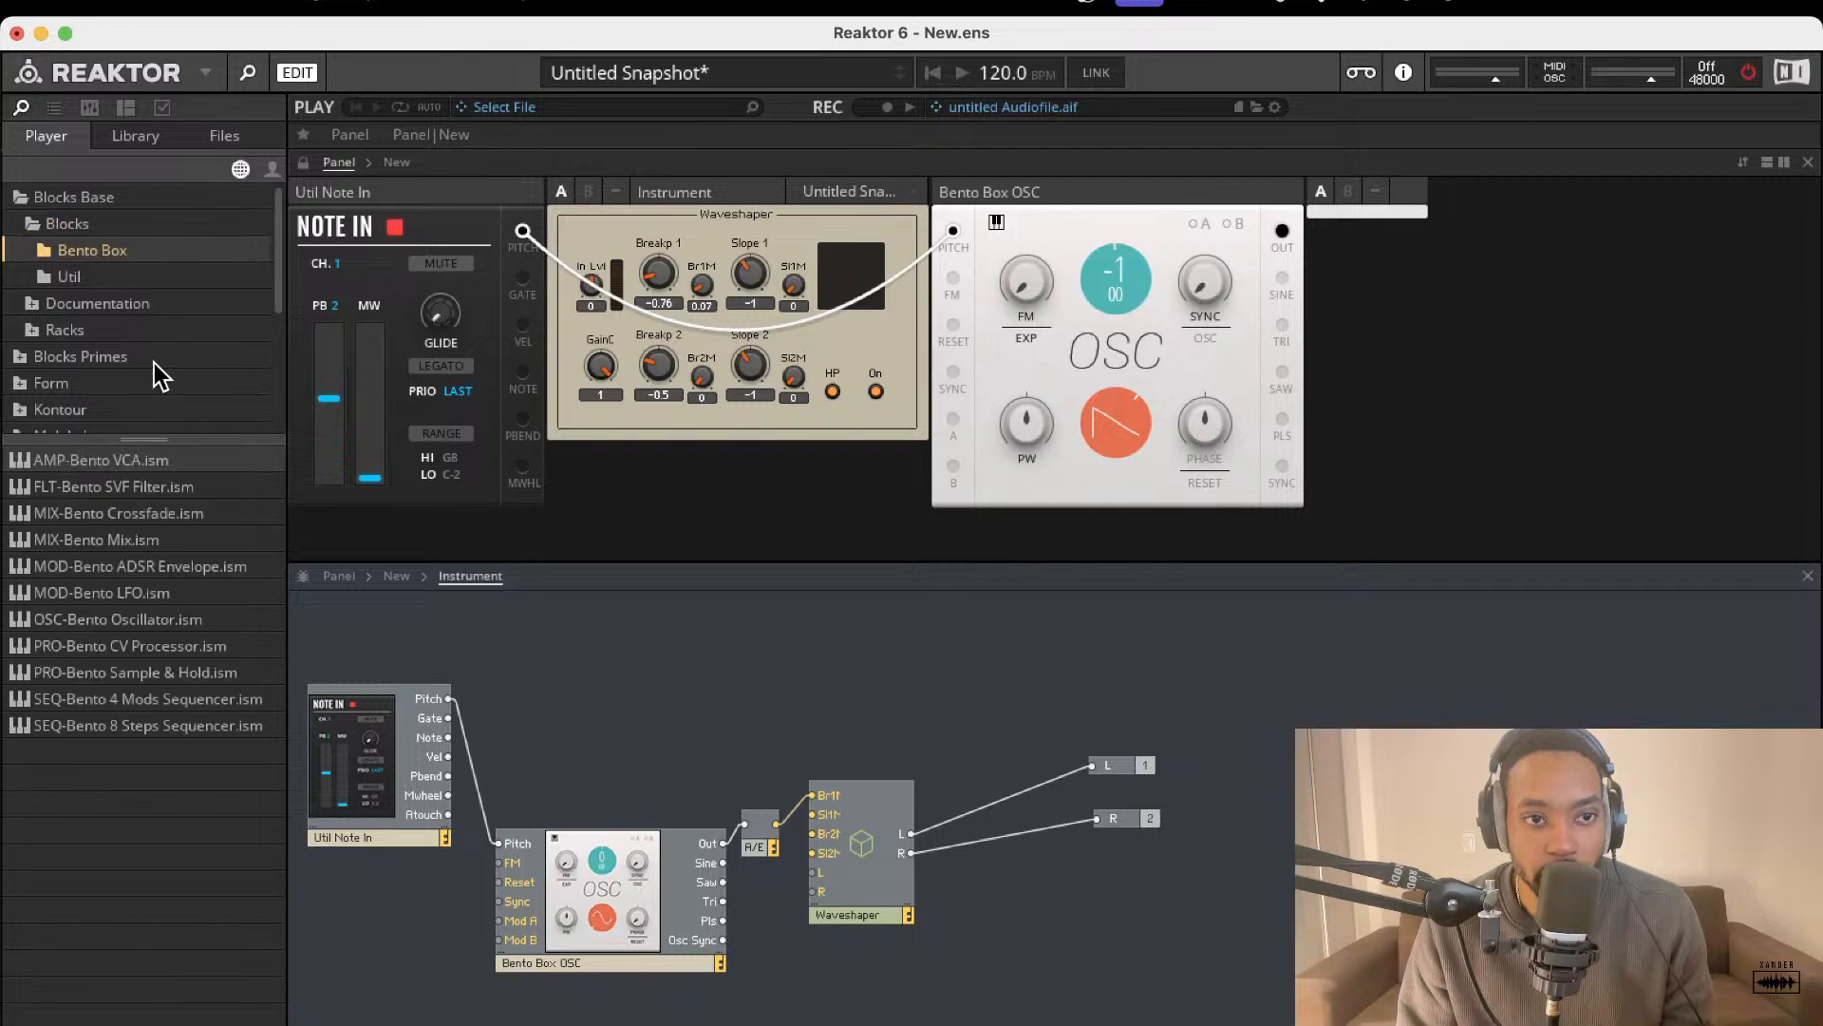
mouse_move(105, 460)
mouse_down()
mouse_move(756, 631)
mouse_move(896, 795)
mouse_move(1091, 873)
mouse_move(1033, 948)
mouse_move(785, 999)
mouse_move(756, 1024)
mouse_up()
- Shift the A/E converter, Waveshaper and output ports away, and wire the VCA between the oscillator's Out and the A/E converter
mouse_move(733, 726)
mouse_down()
mouse_move(1232, 929)
mouse_move(1238, 896)
mouse_up()
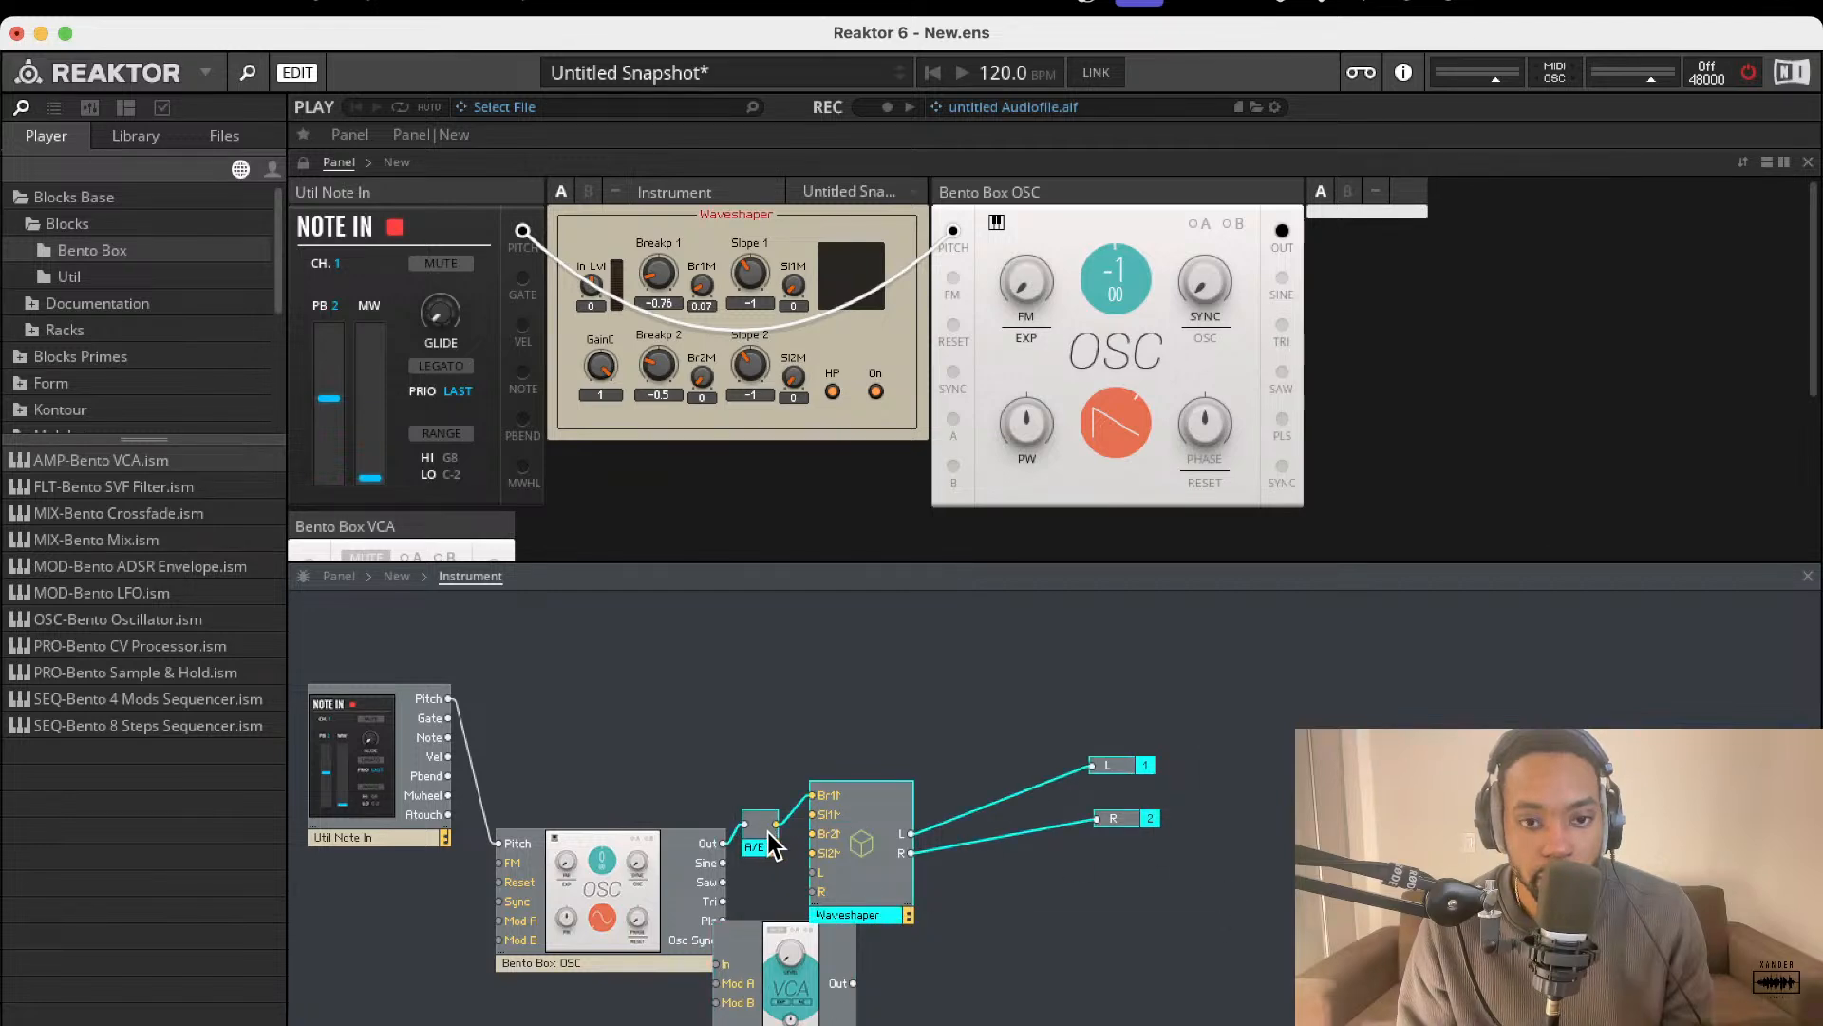
drag(765, 840, 1051, 842)
drag(758, 997, 722, 844)
drag(931, 900, 1037, 821)
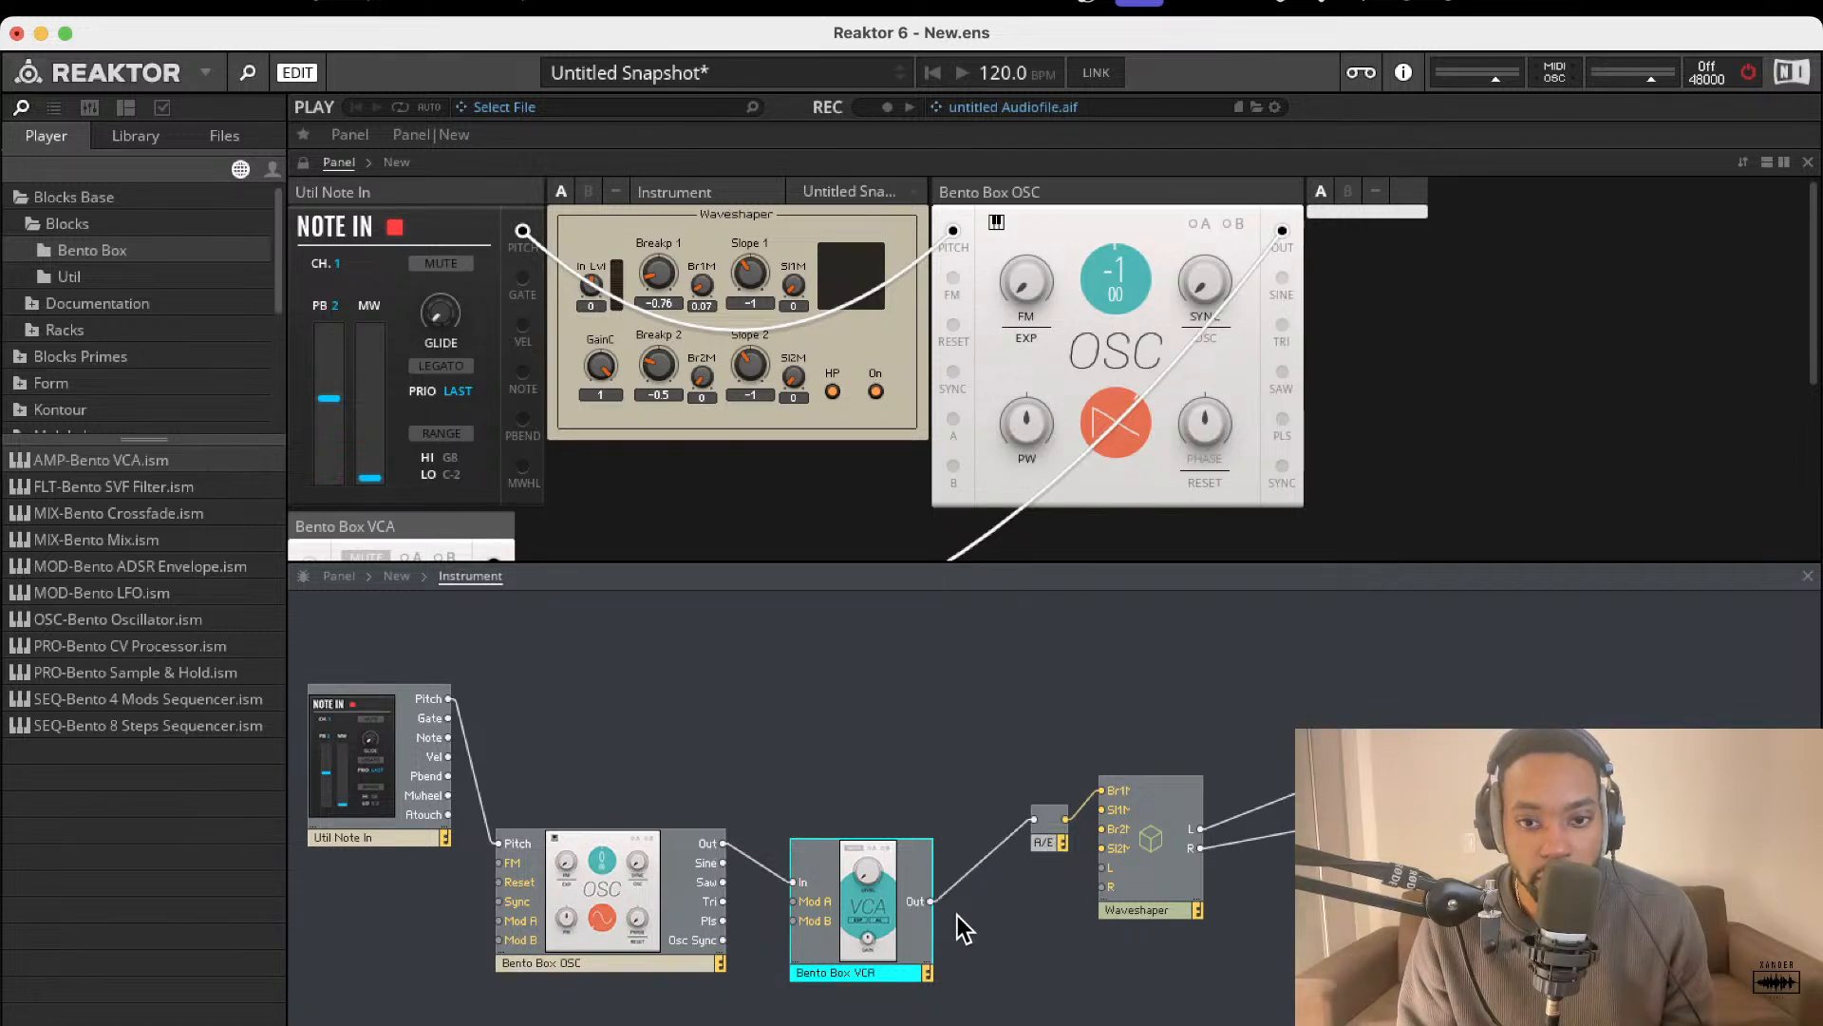
drag(878, 899, 892, 904)
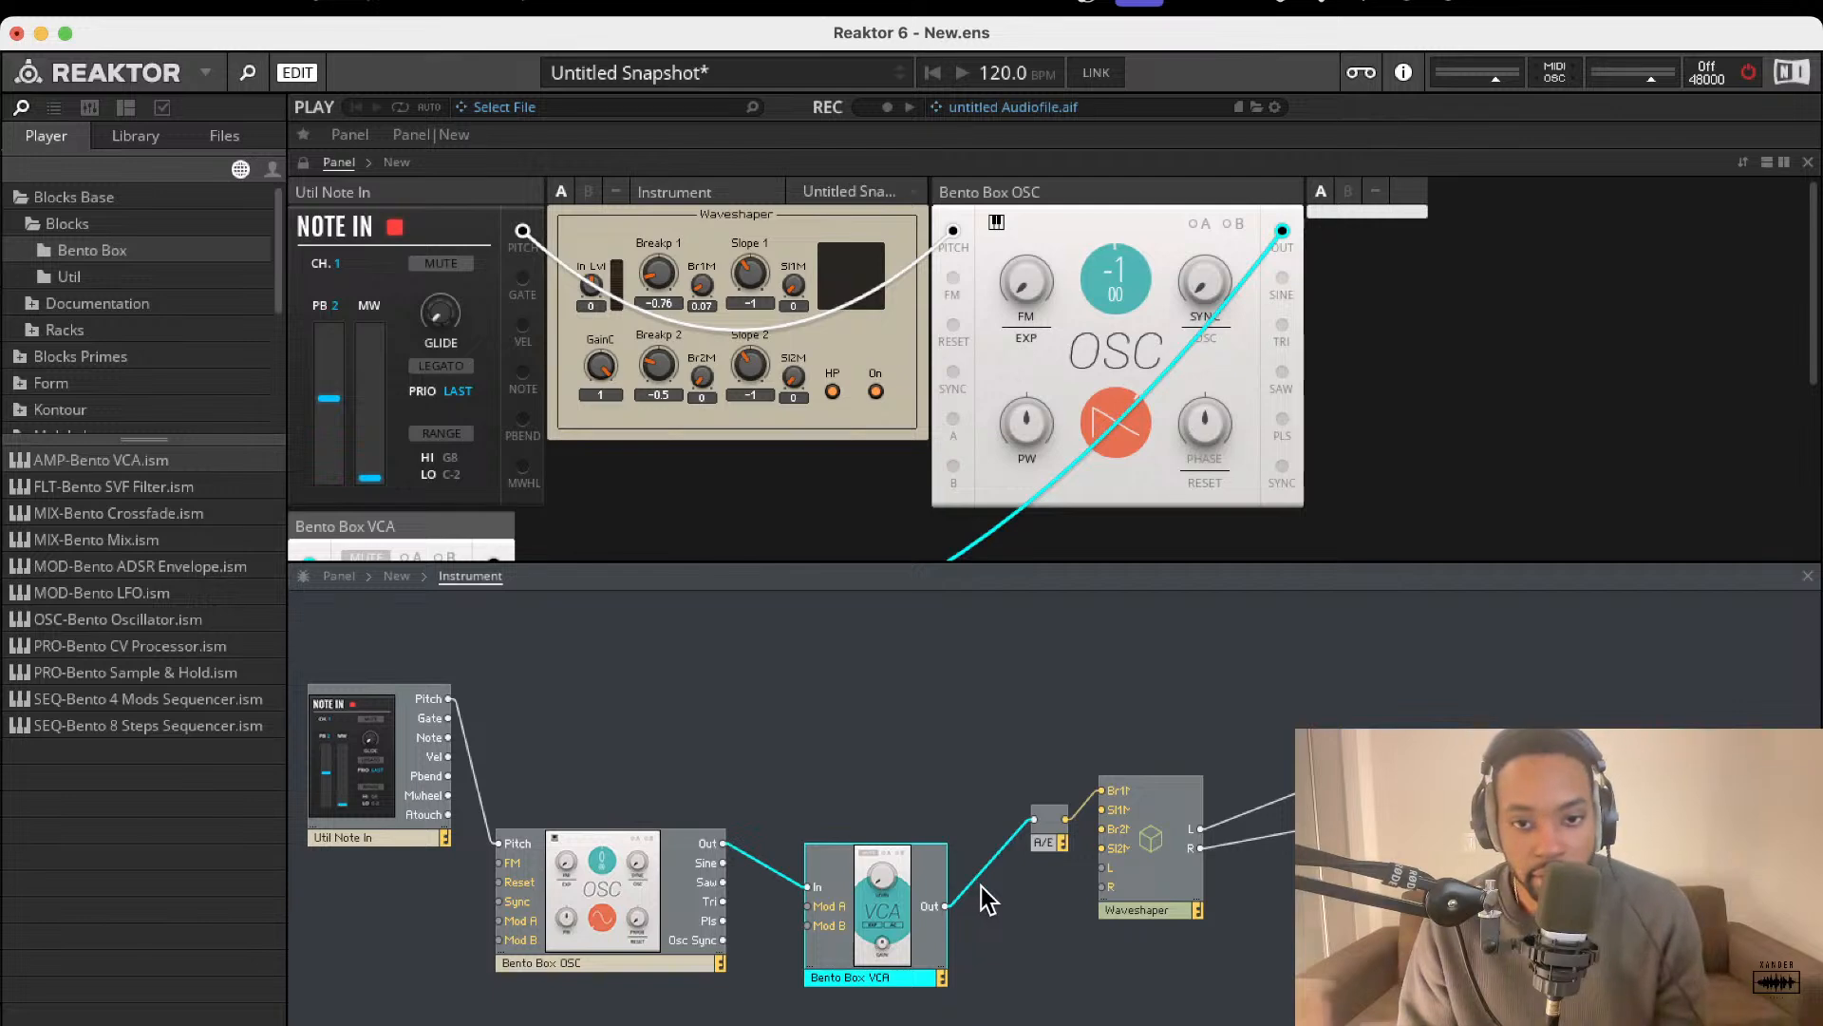
- Disconnect the mono VCA from both the oscillator and the A/E converter, keeping the block in the structure
key(Delete)
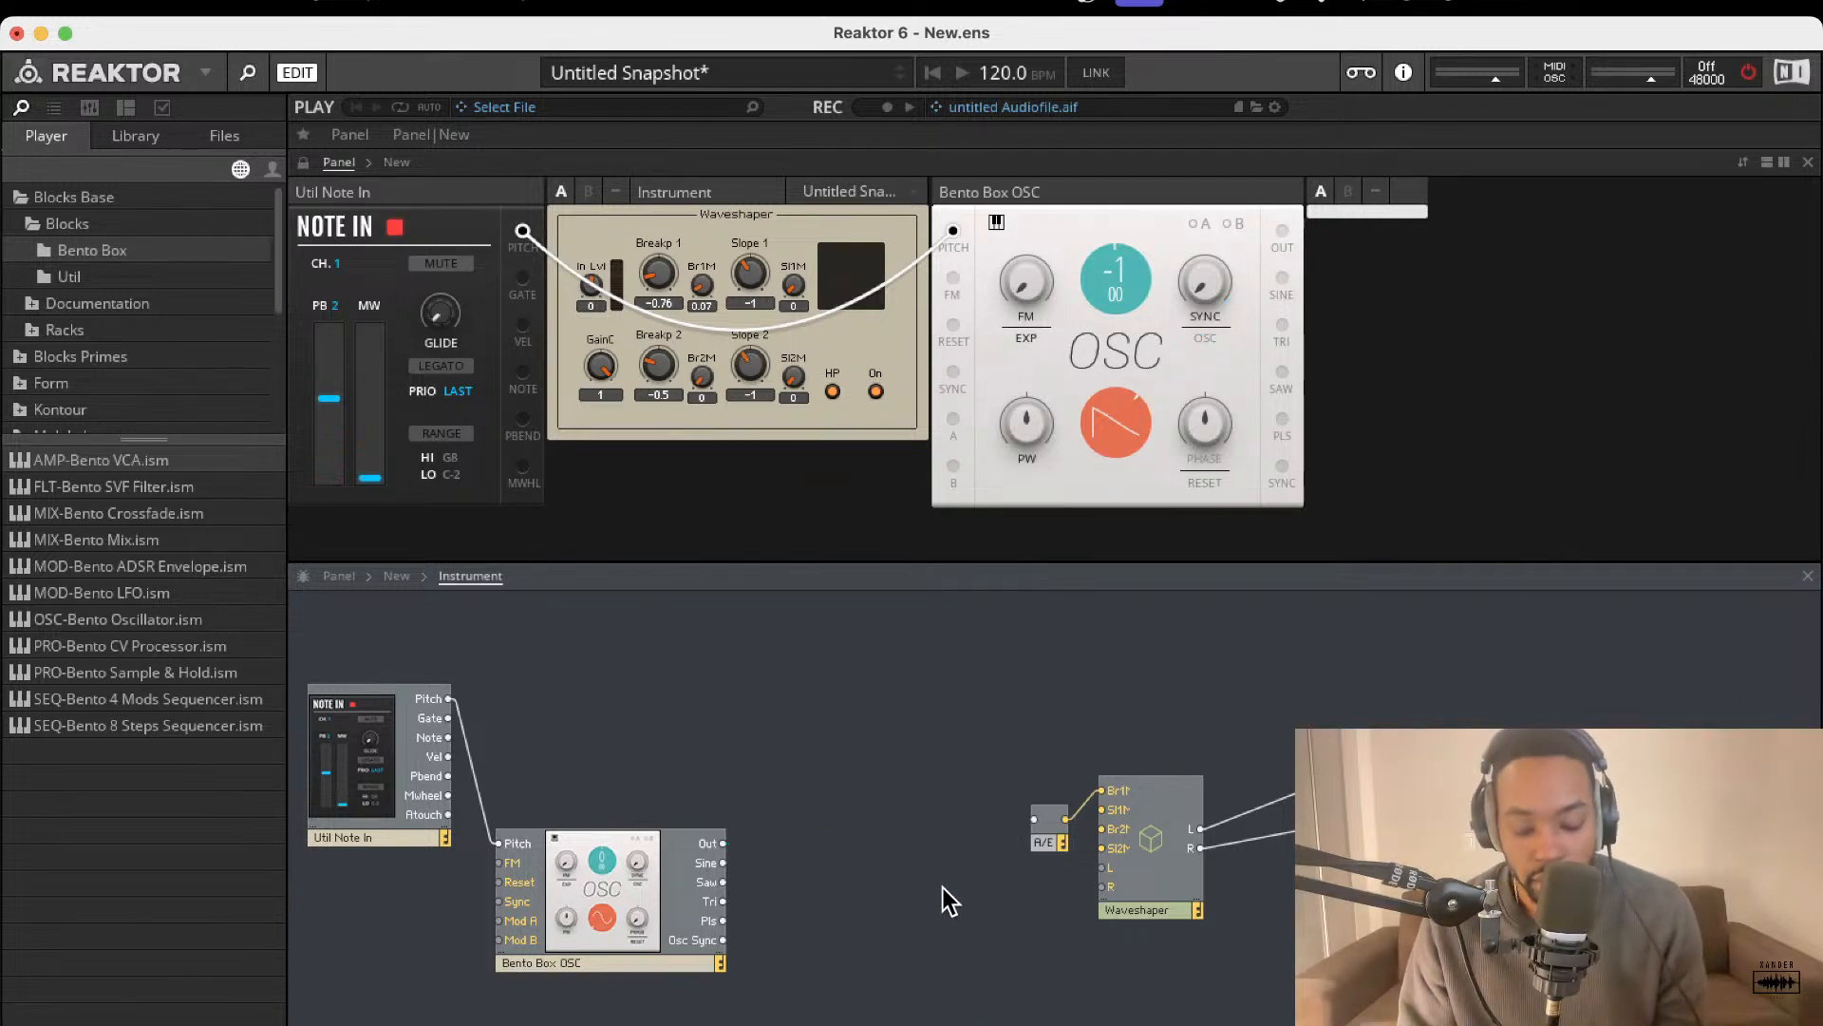
key(super+z)
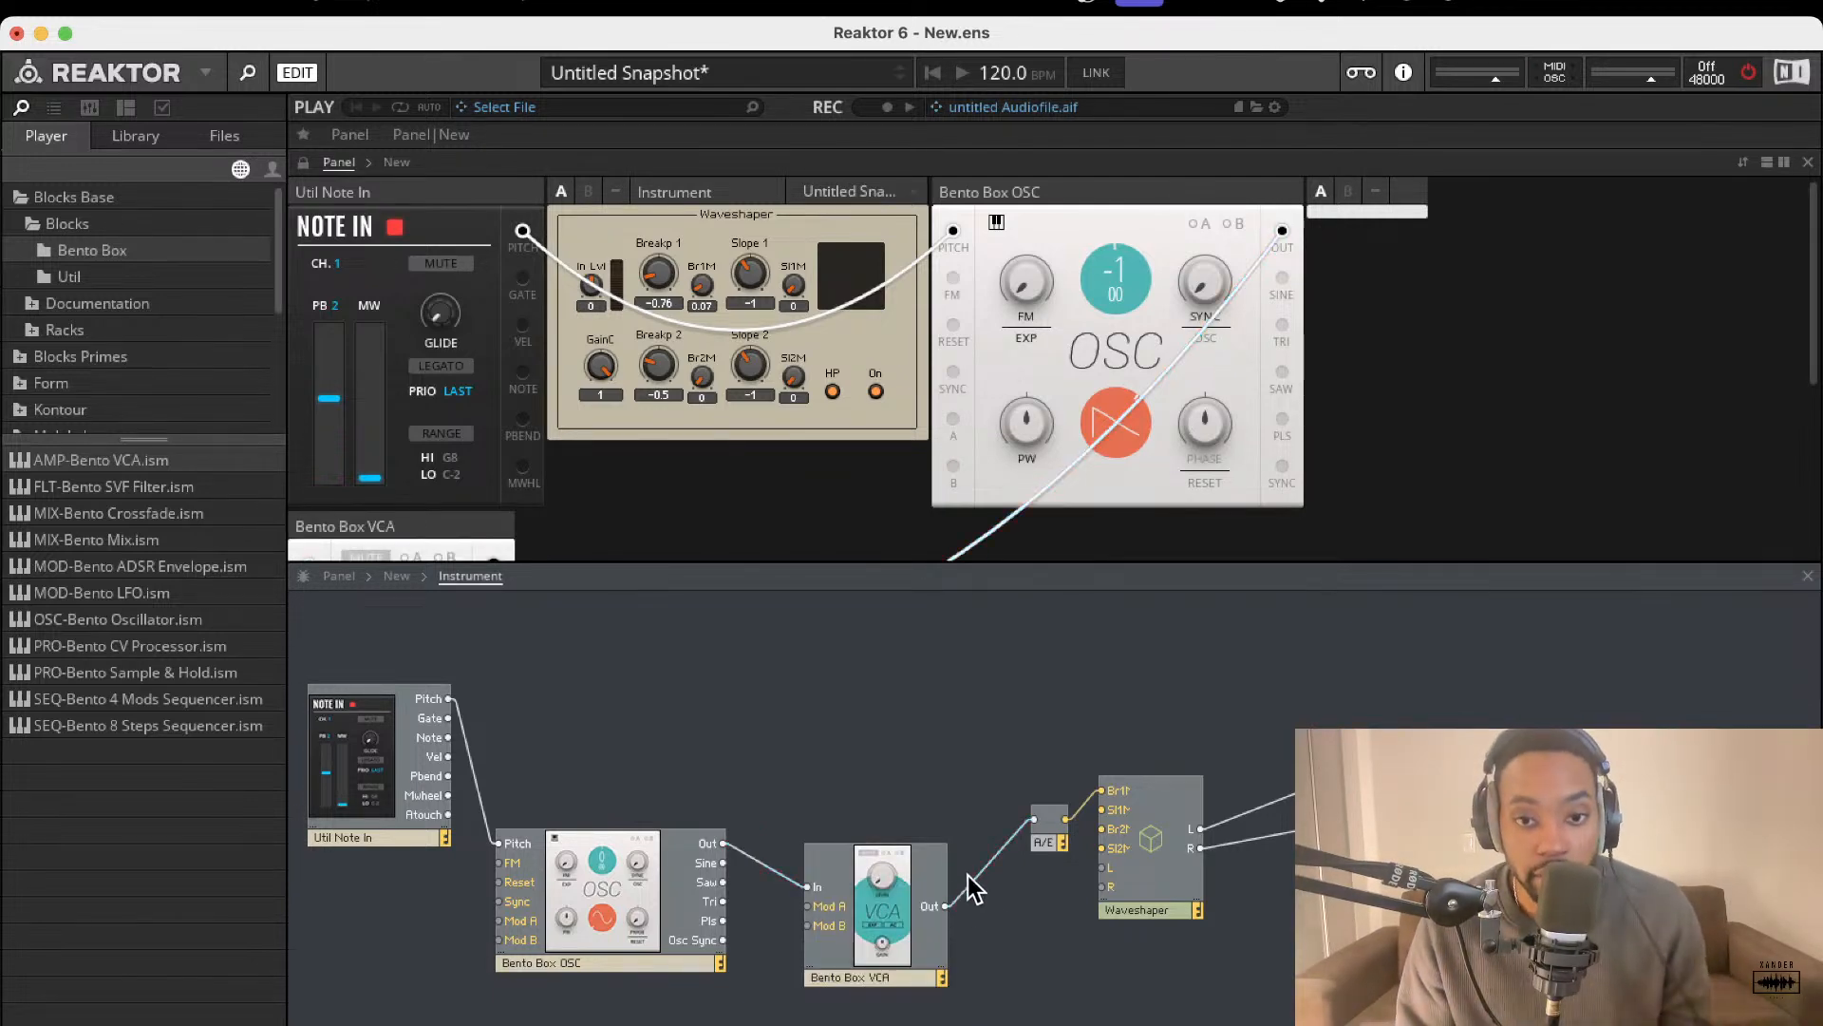
click(971, 875)
key(Delete)
click(785, 872)
key(Delete)
click(883, 893)
key(Delete)
- Move the A/E converter and Waveshaper back beside the oscillator and place the mono VCA after the Waveshaper
drag(1144, 862, 1165, 830)
drag(1193, 1006, 921, 857)
drag(1396, 826, 1143, 851)
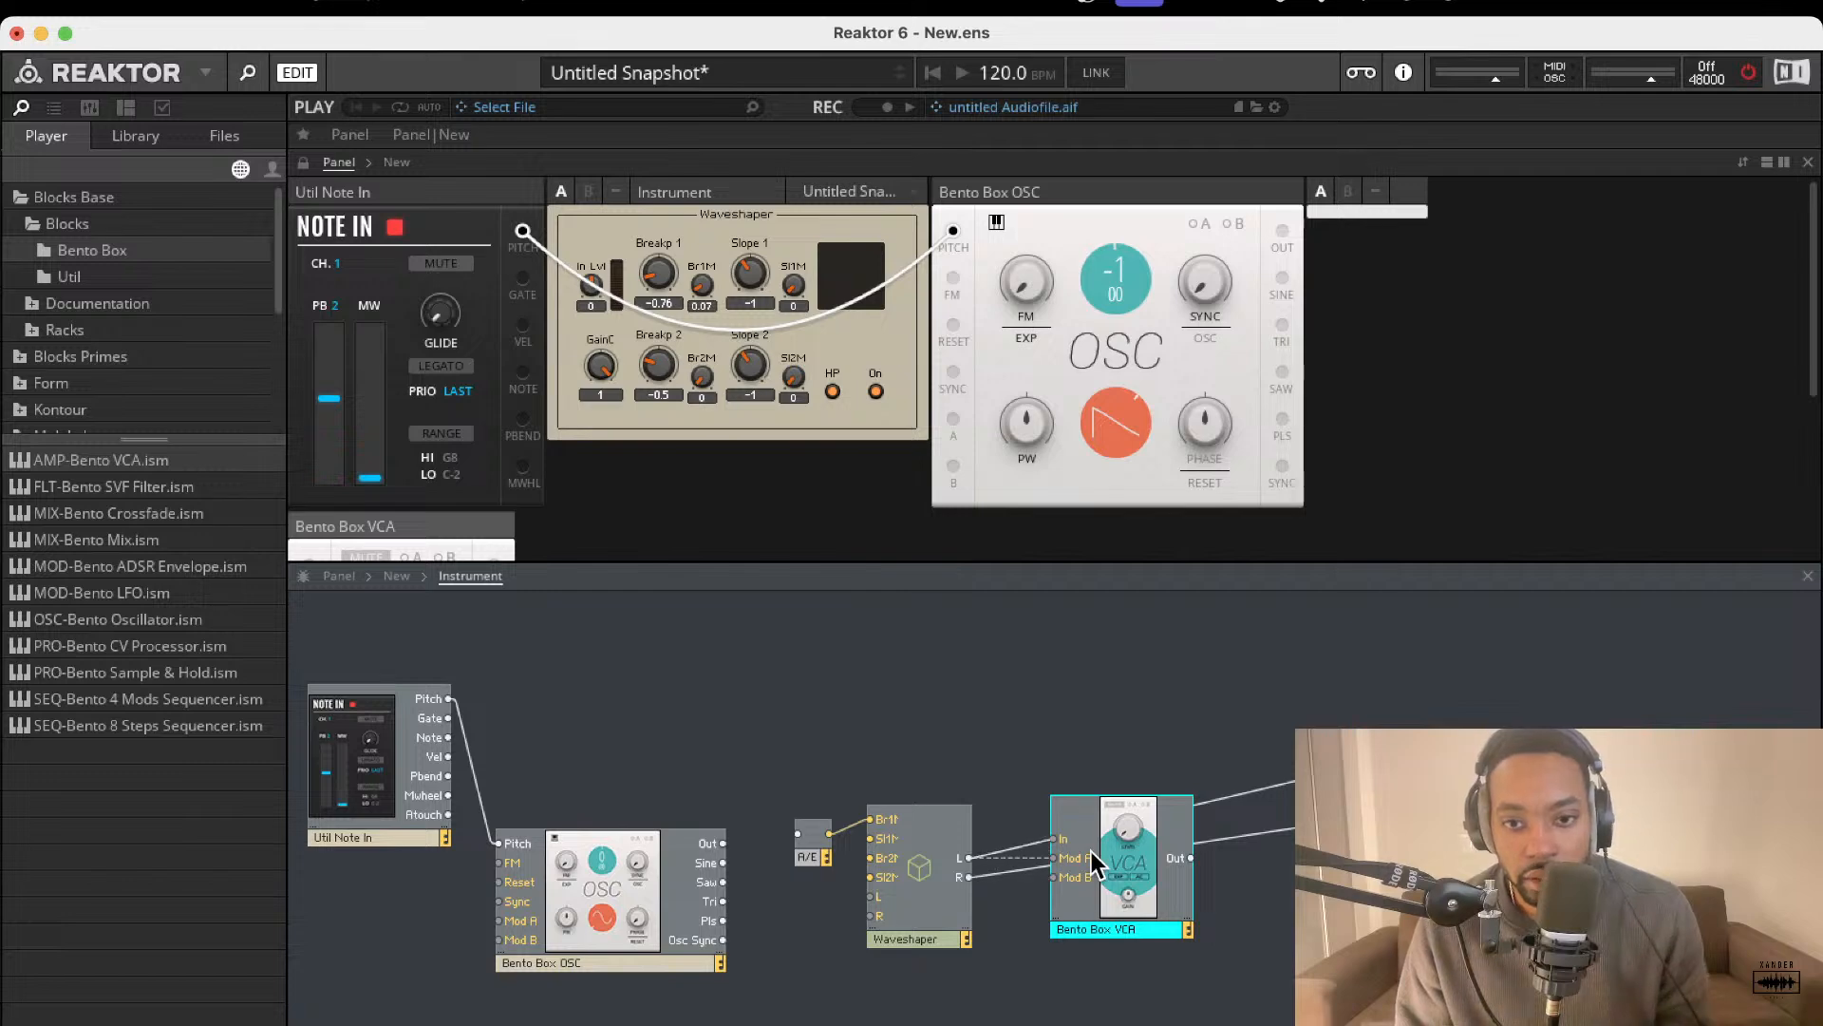
- Try wiring the Waveshaper's output into the mono VCA's In port, and remove that cable
drag(970, 876, 1177, 903)
click(1045, 890)
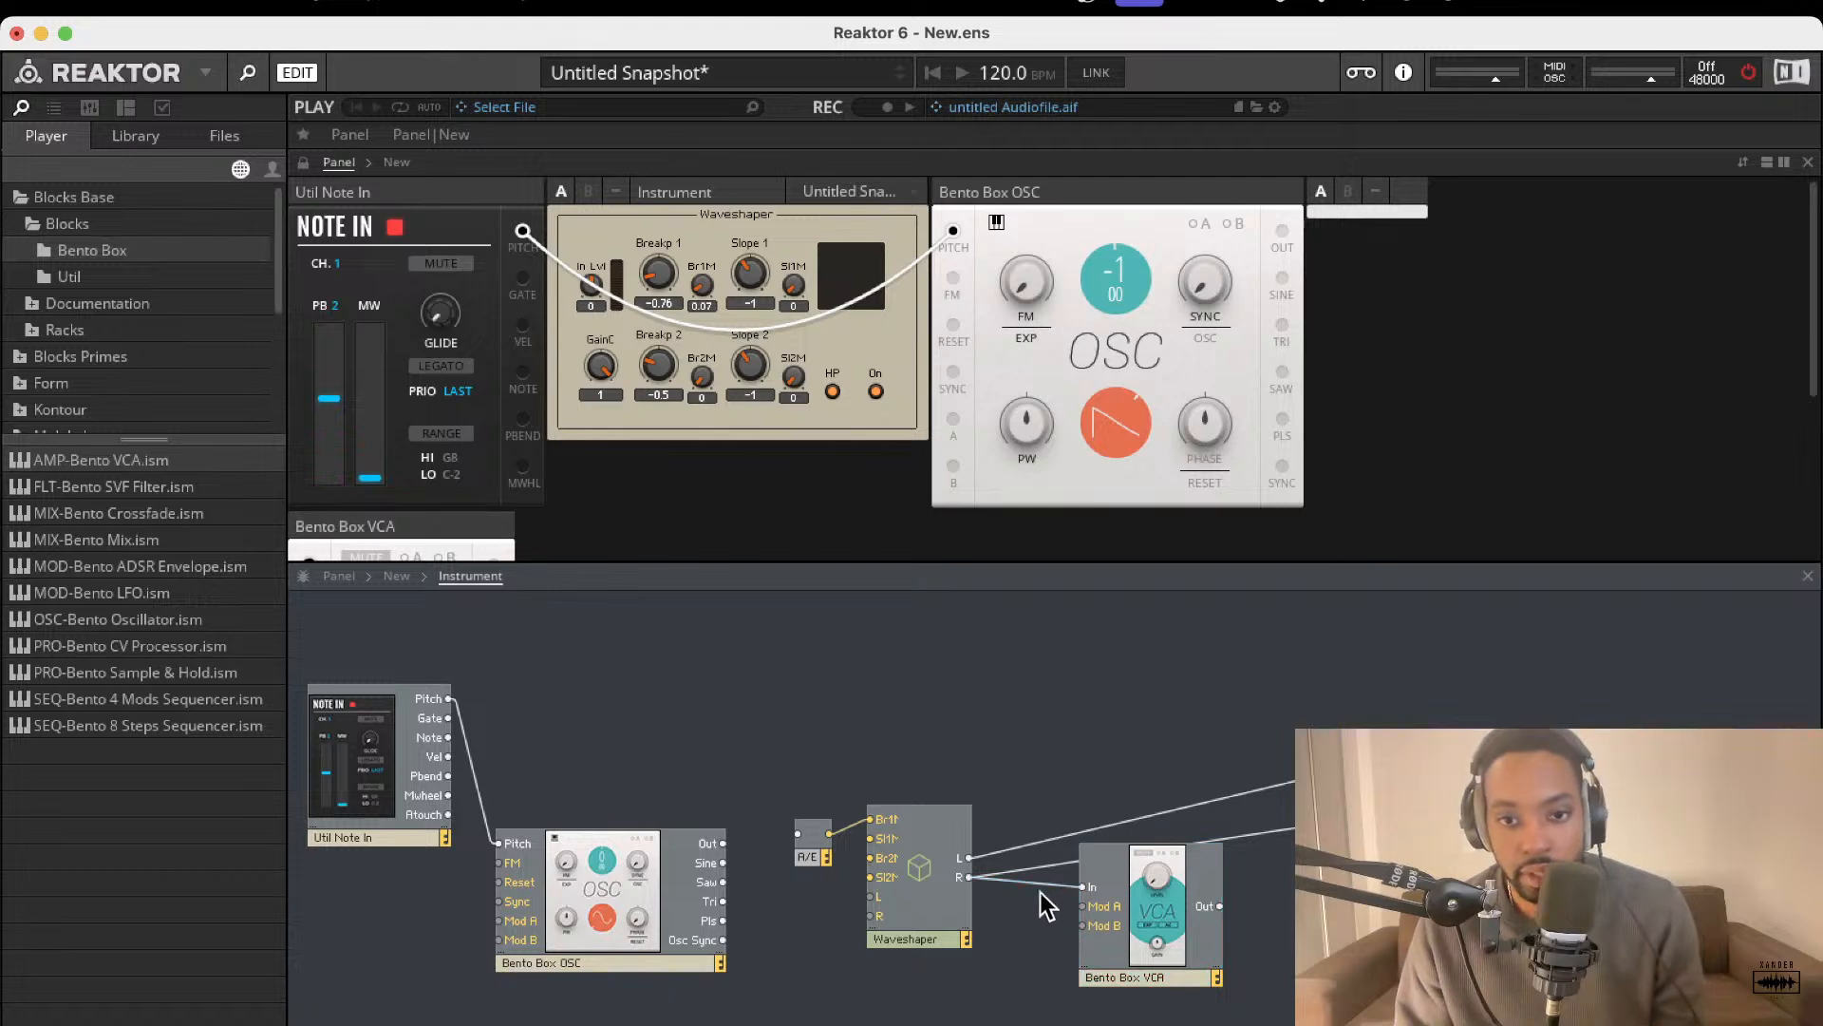
click(1052, 885)
key(Delete)
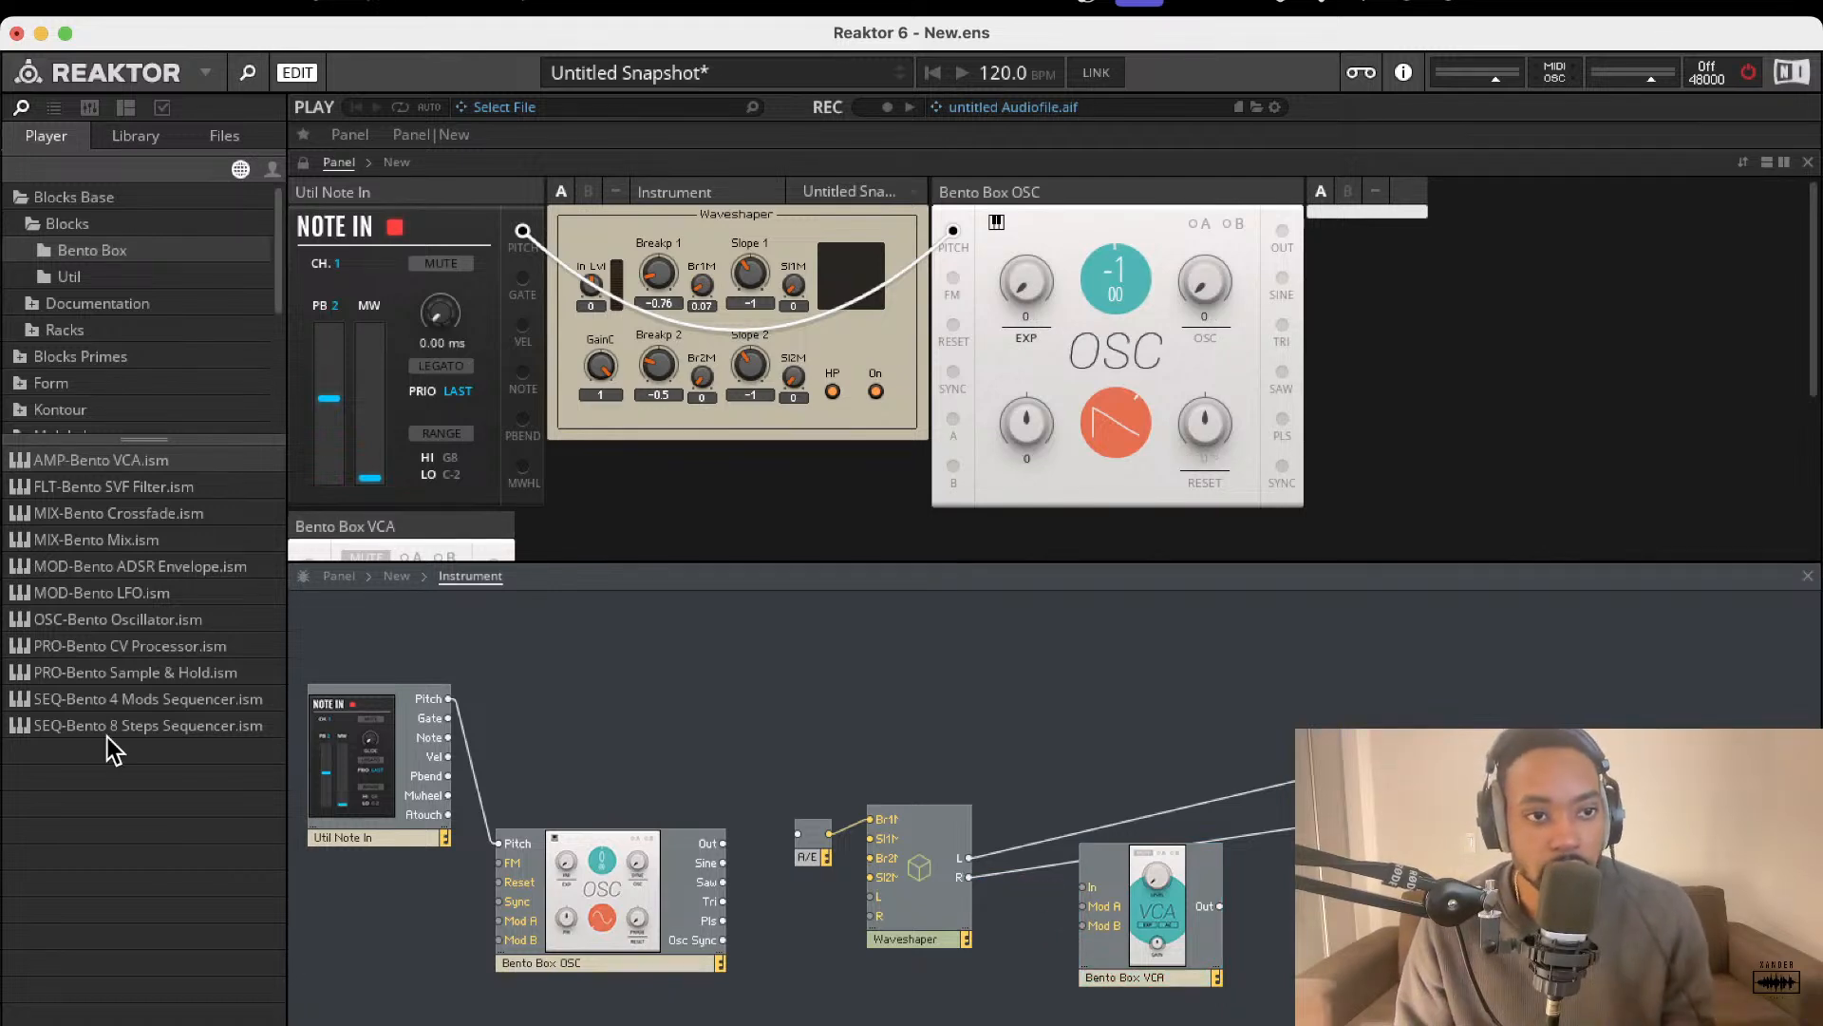
- Search for "vca", add the Bento Box VCA (St) block, and delete the mono Bento Box VCA
right_click(862, 669)
key(Escape)
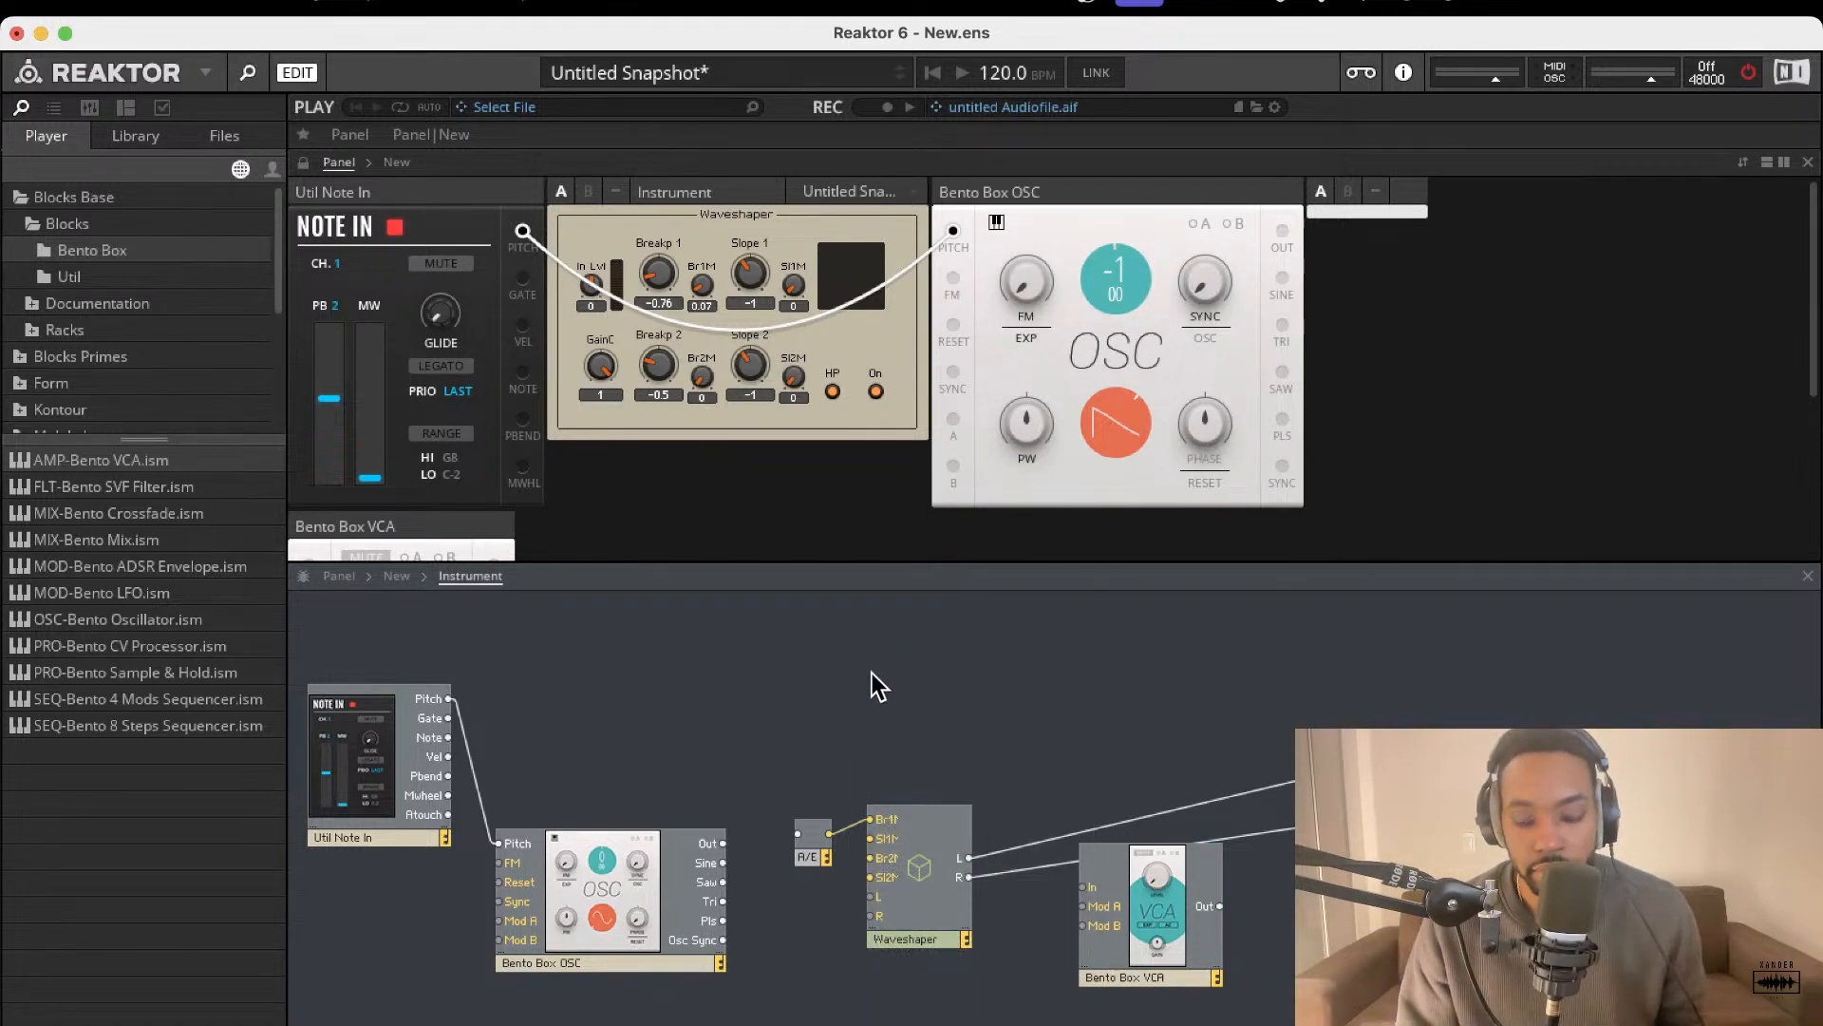
double_click(872, 673)
text(vca)
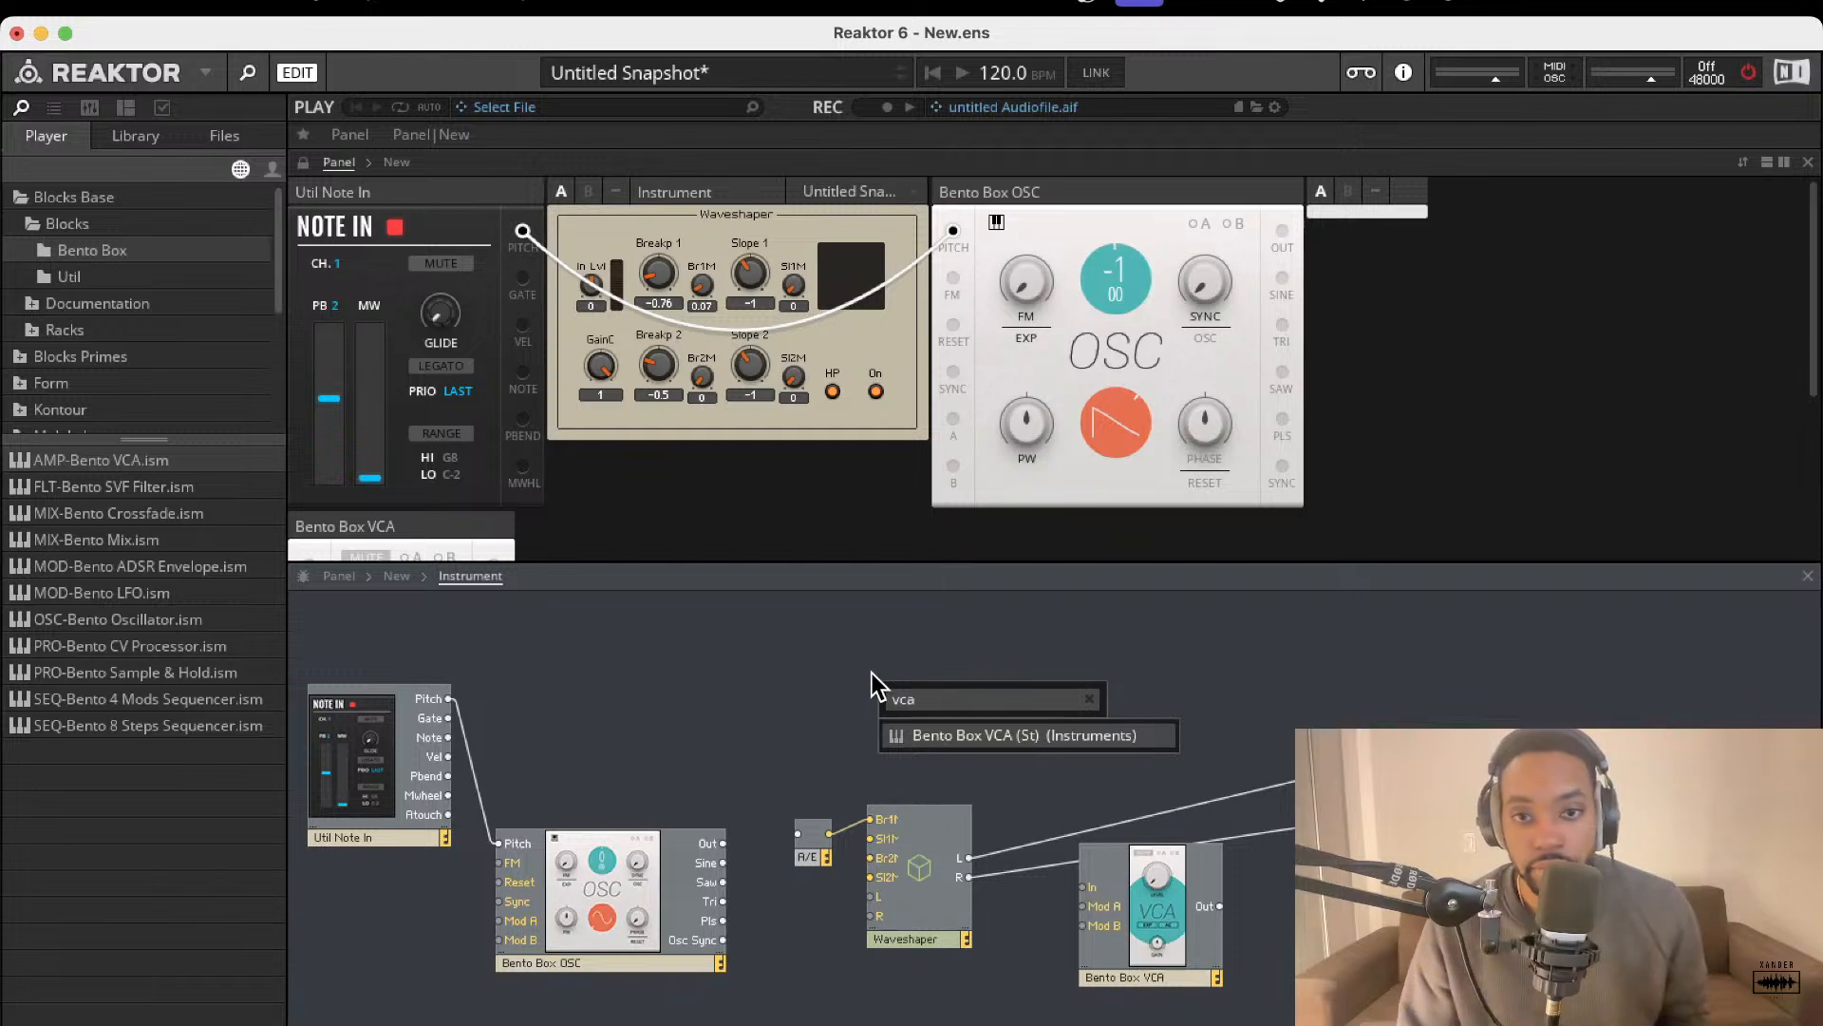
click(1061, 735)
drag(937, 735, 1145, 707)
drag(1157, 910, 1085, 955)
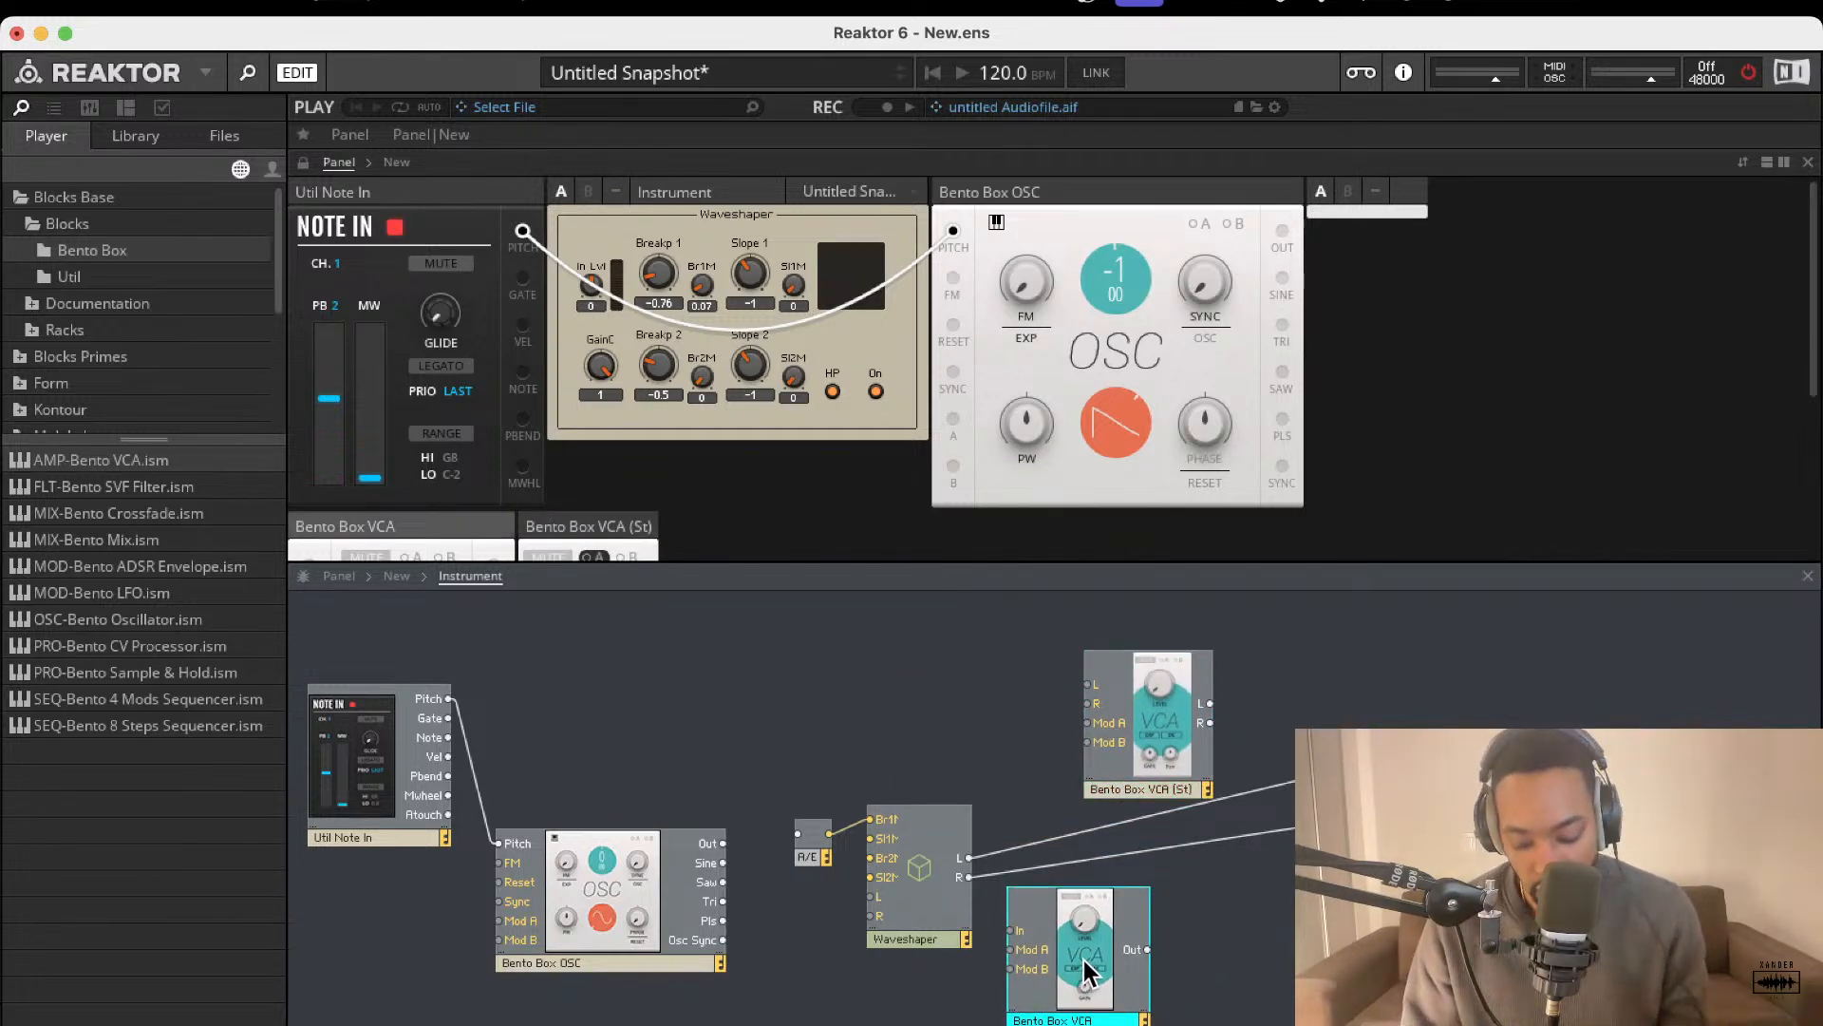
key(Delete)
- Place the stereo VCA after the Waveshaper and wire its L and R channels between the Waveshaper and the instrument's output ports
drag(1152, 724, 1114, 889)
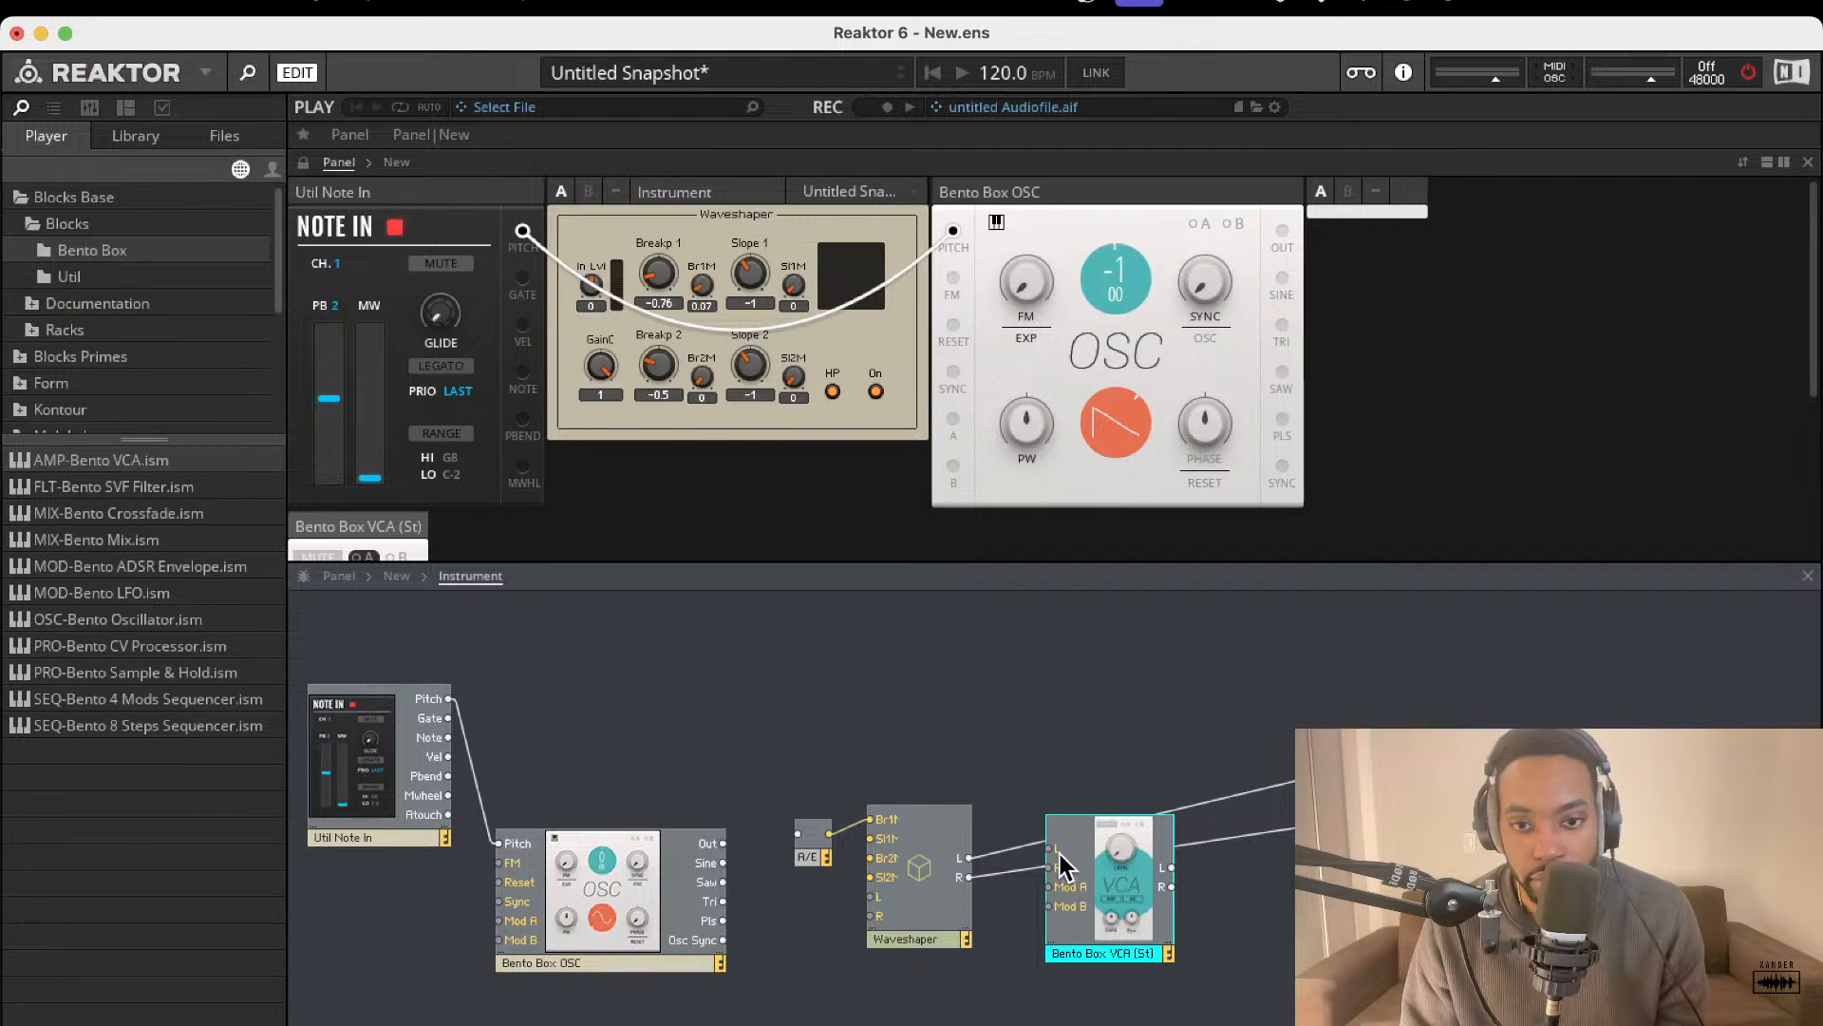
mouse_move(969, 851)
mouse_down()
mouse_move(1010, 868)
mouse_move(971, 876)
mouse_up()
drag(1152, 835, 1322, 745)
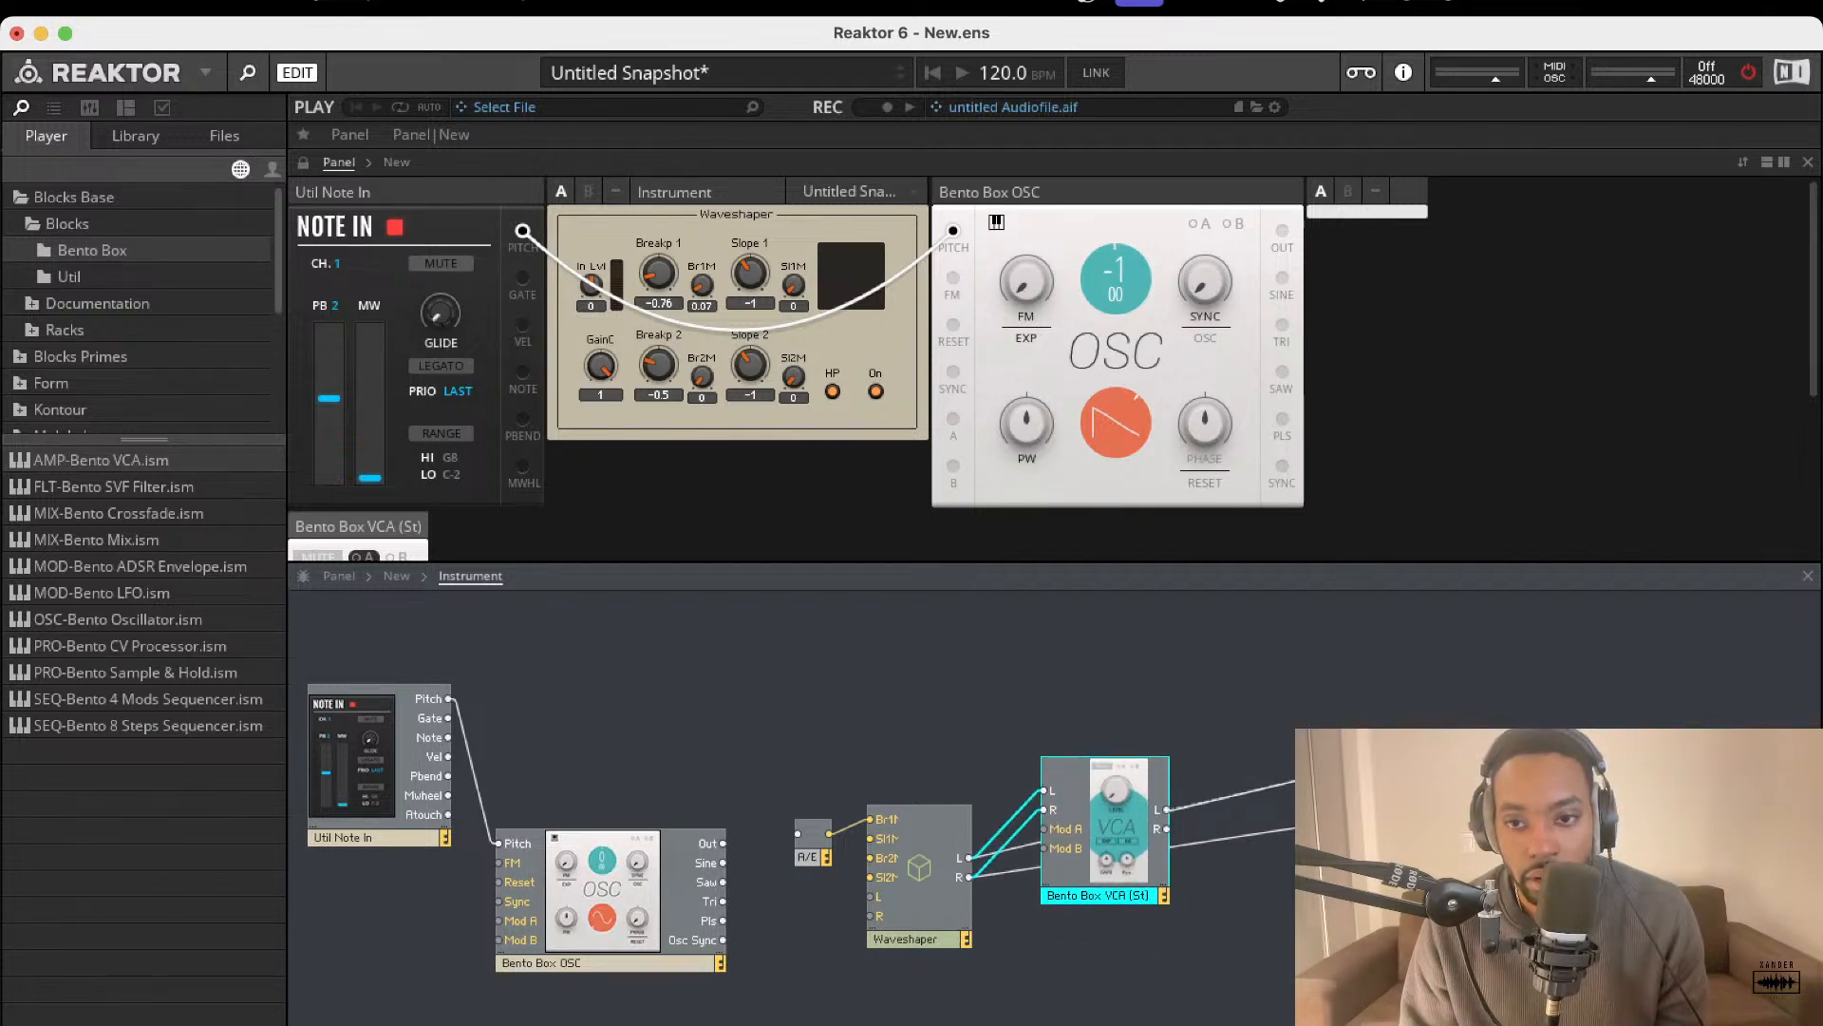
drag(1167, 828, 1320, 822)
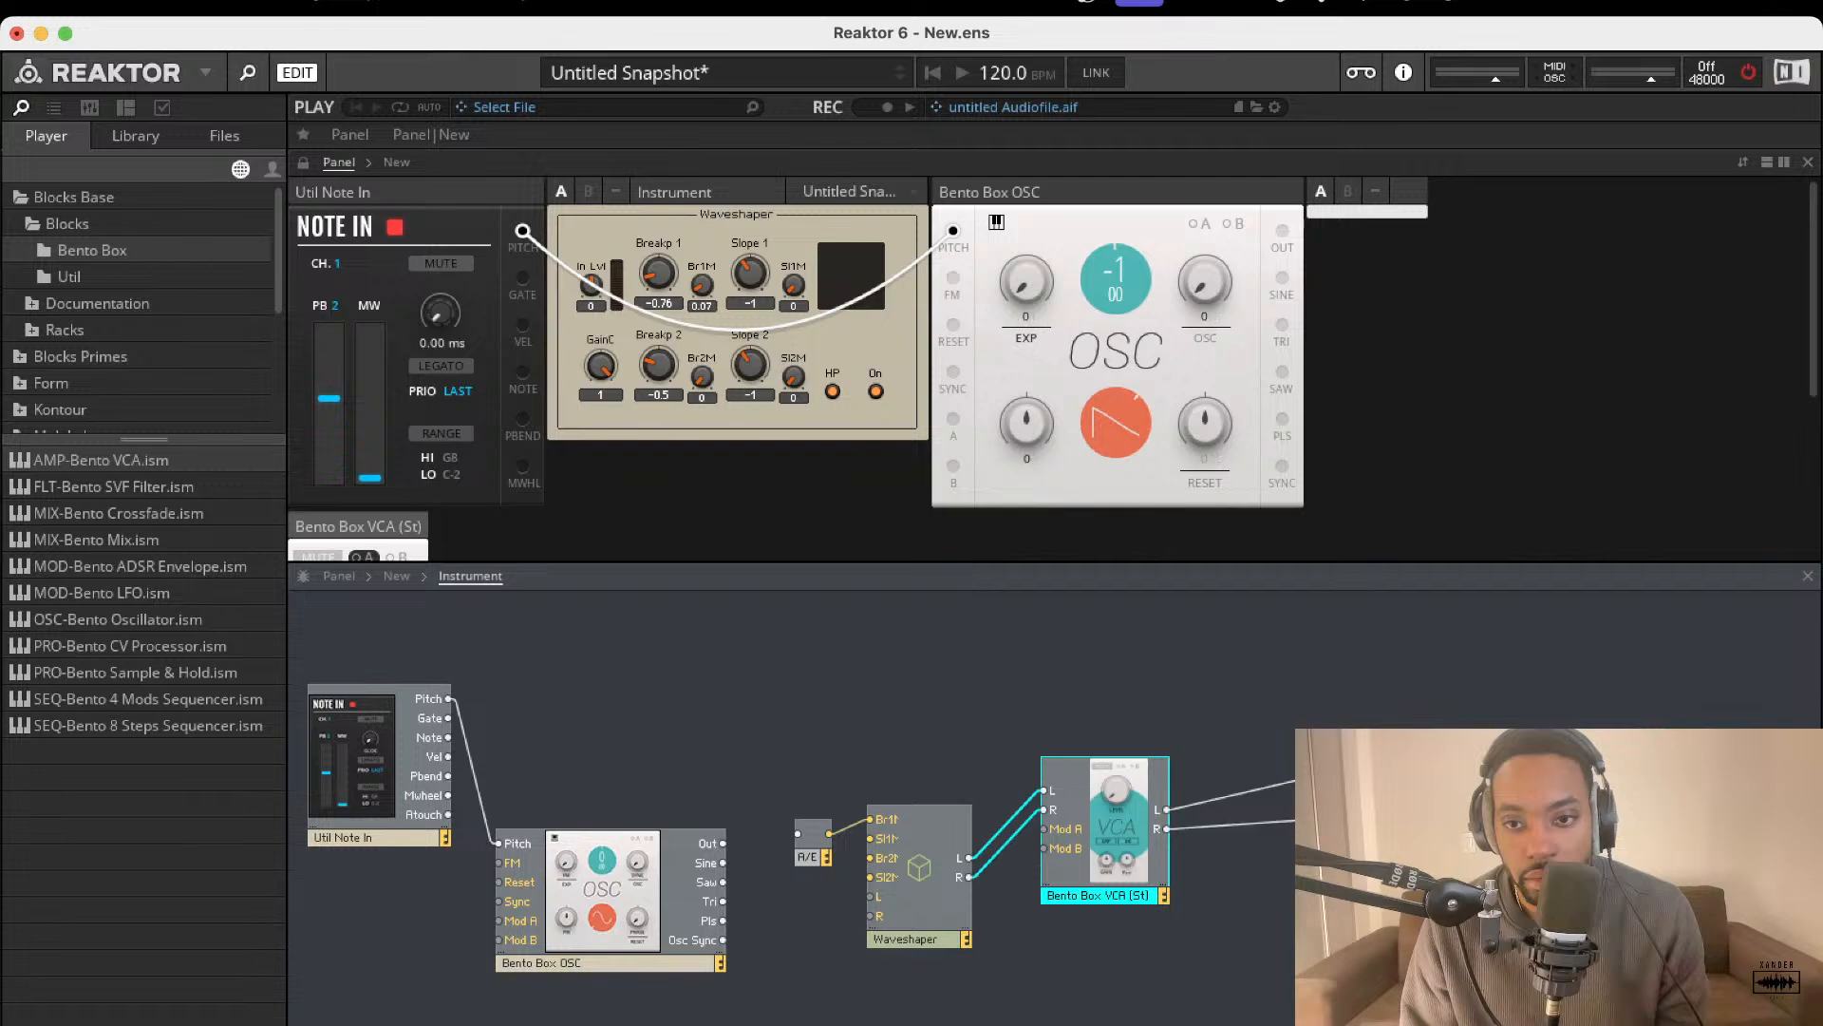
drag(1097, 839, 1126, 796)
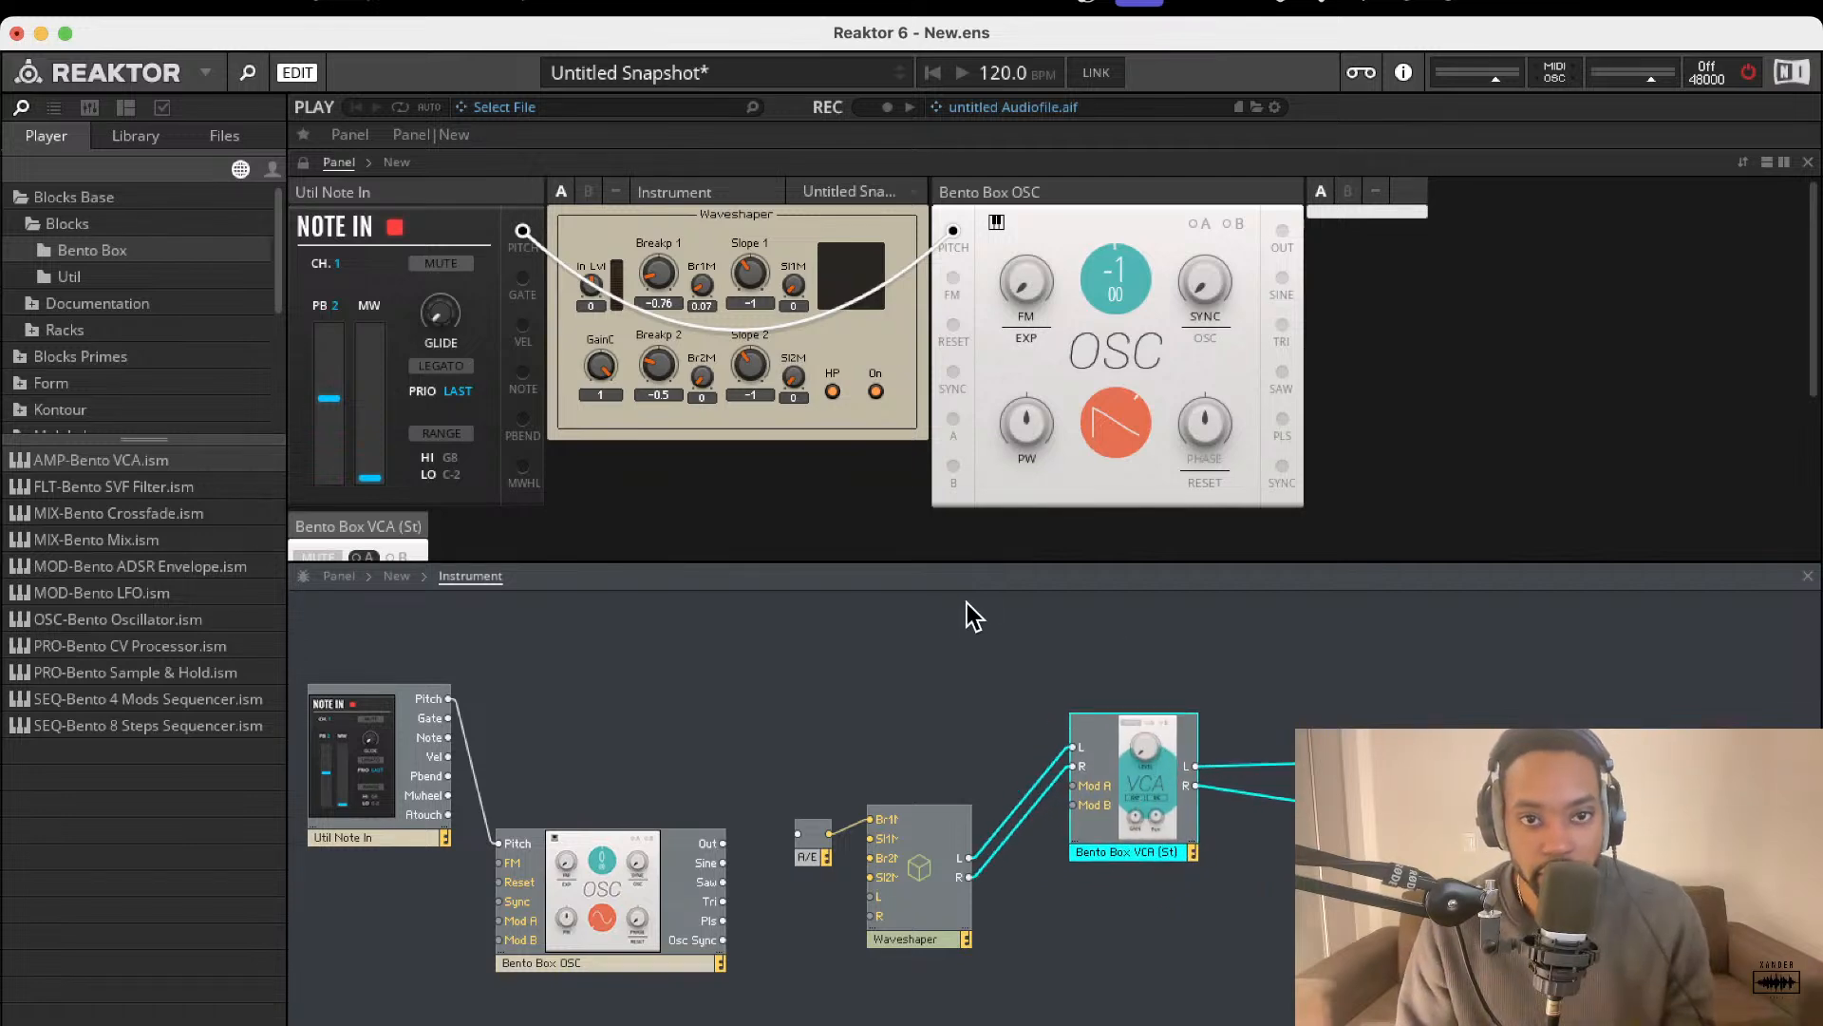
- Arrange the stereo VCA's panel directly beside the Bento Box OSC panel and turn the audio engine on
scroll(554, 412, down, 3)
drag(359, 407, 1429, 327)
drag(1517, 203, 1376, 212)
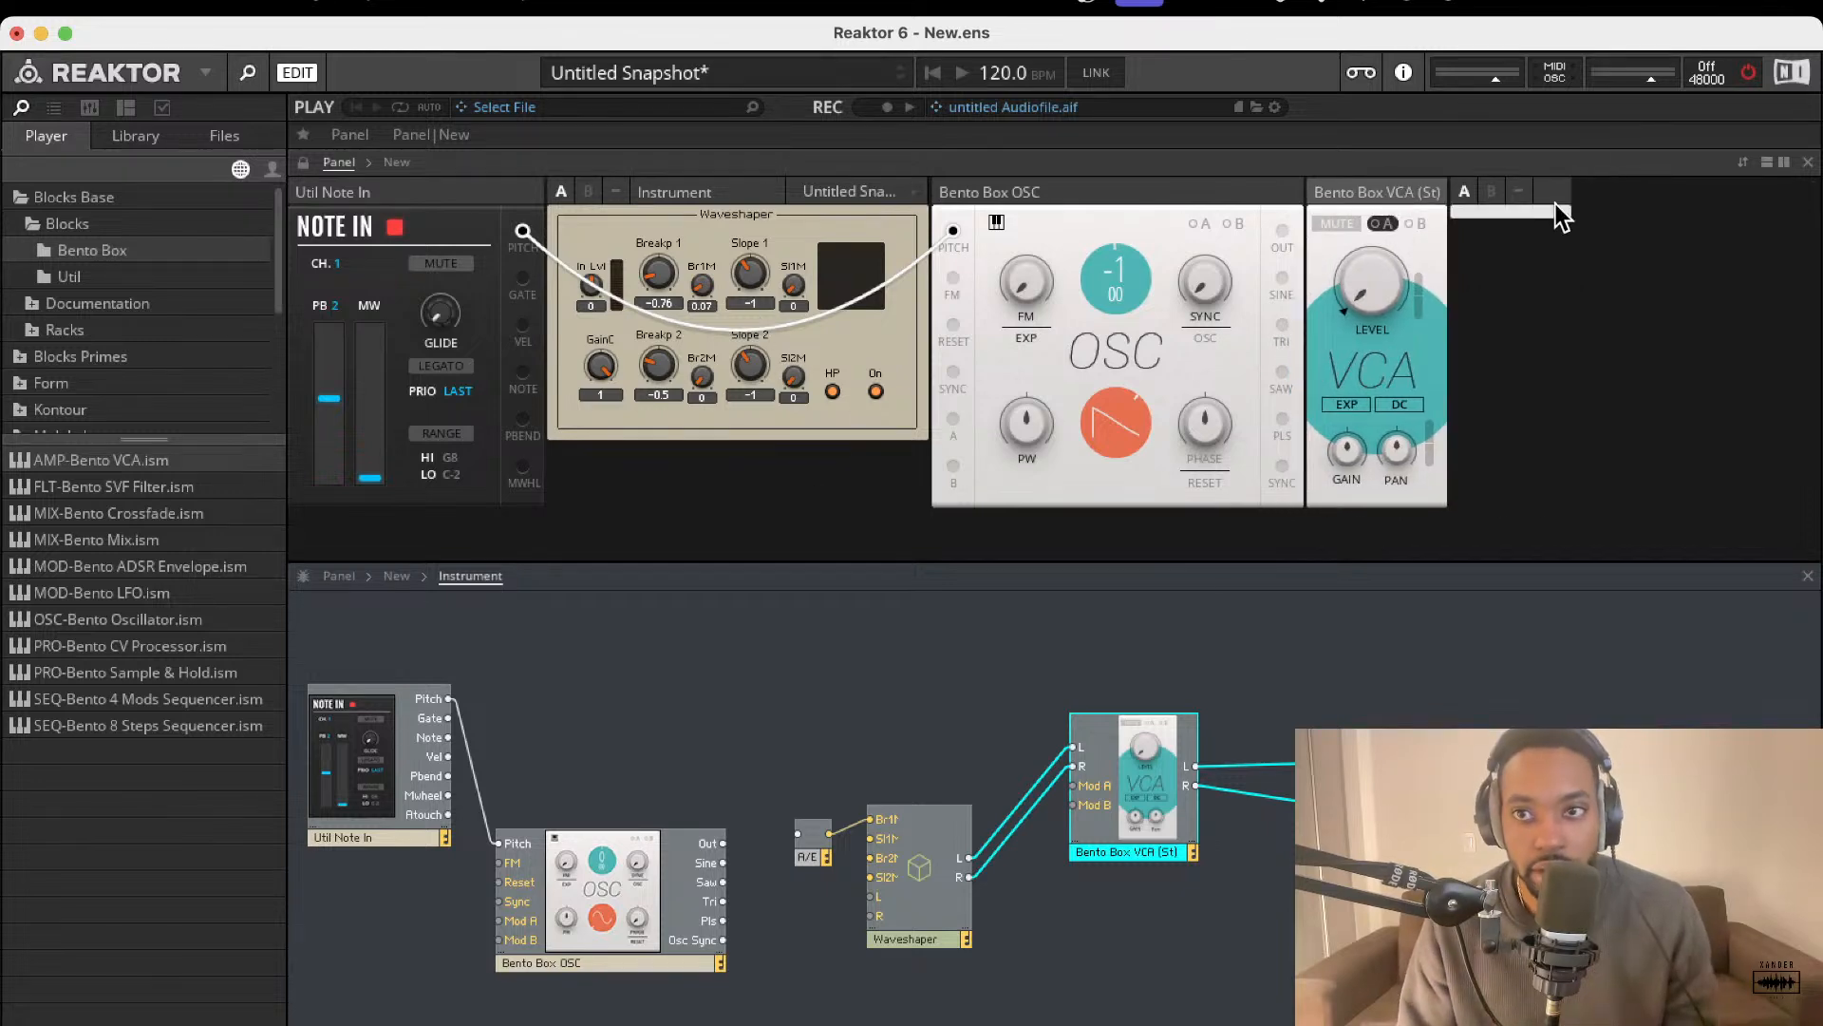
click(1748, 74)
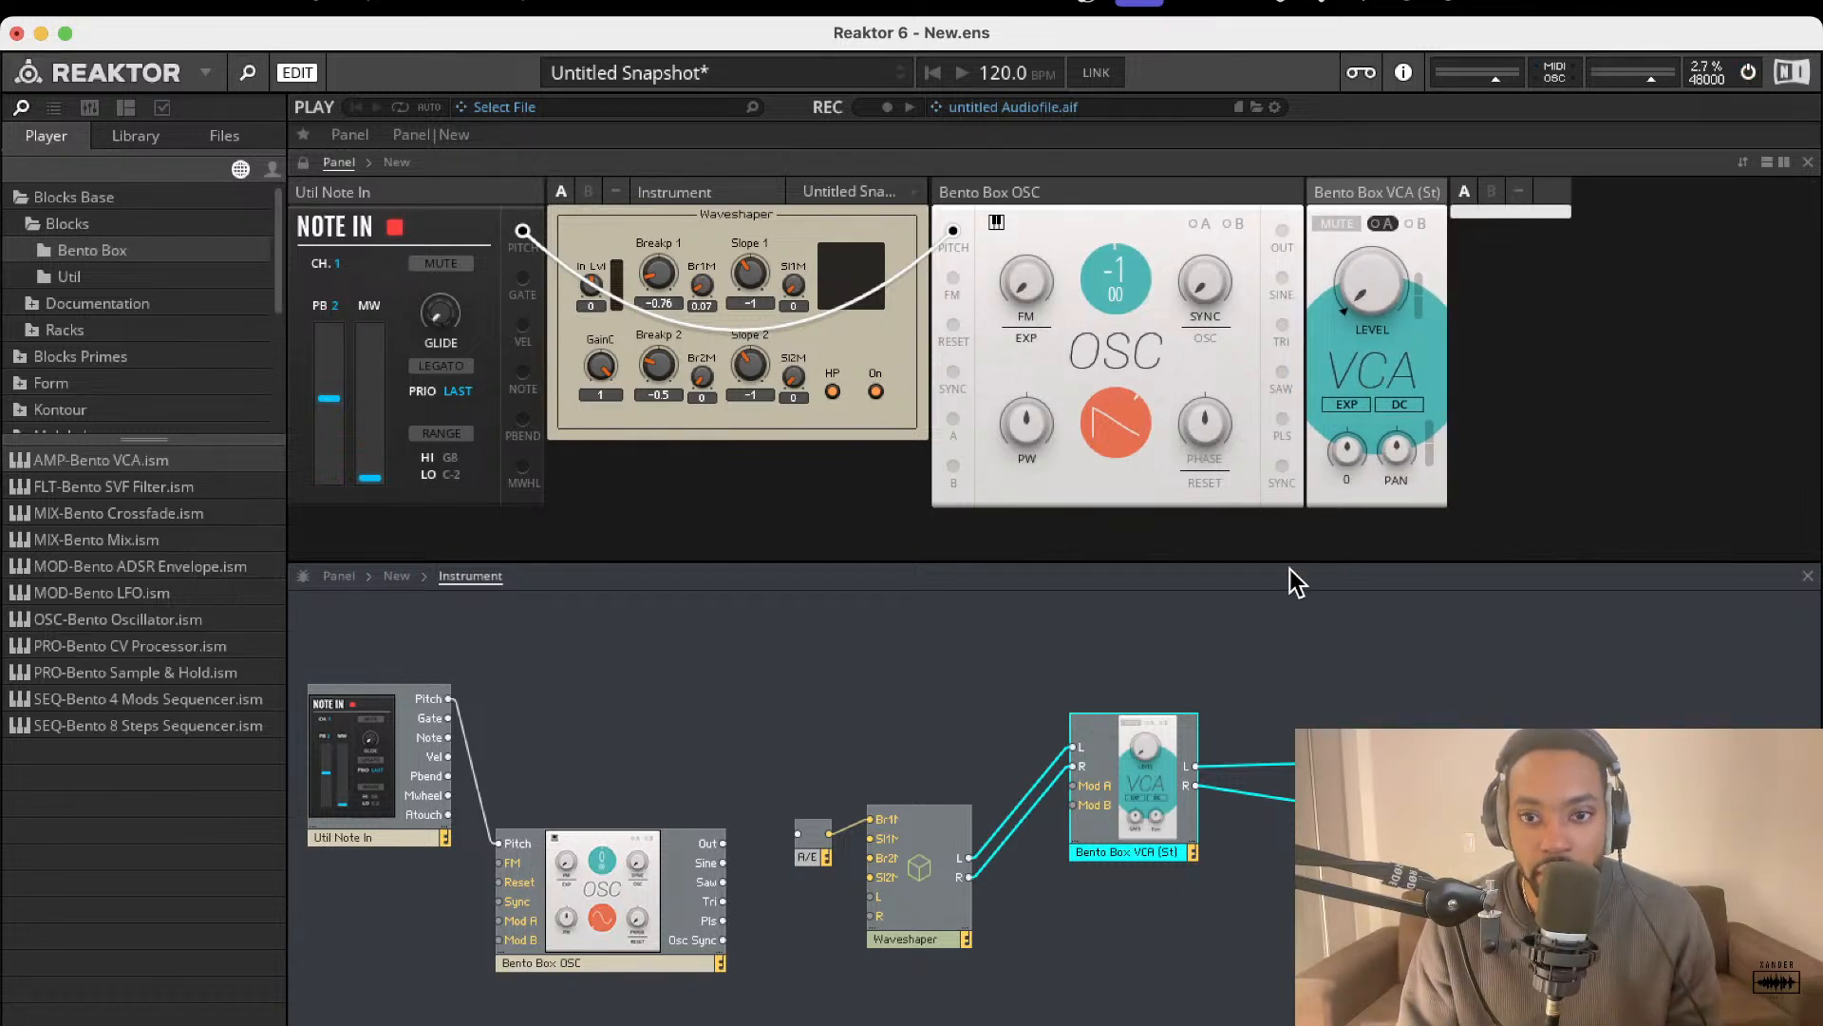
click(1379, 285)
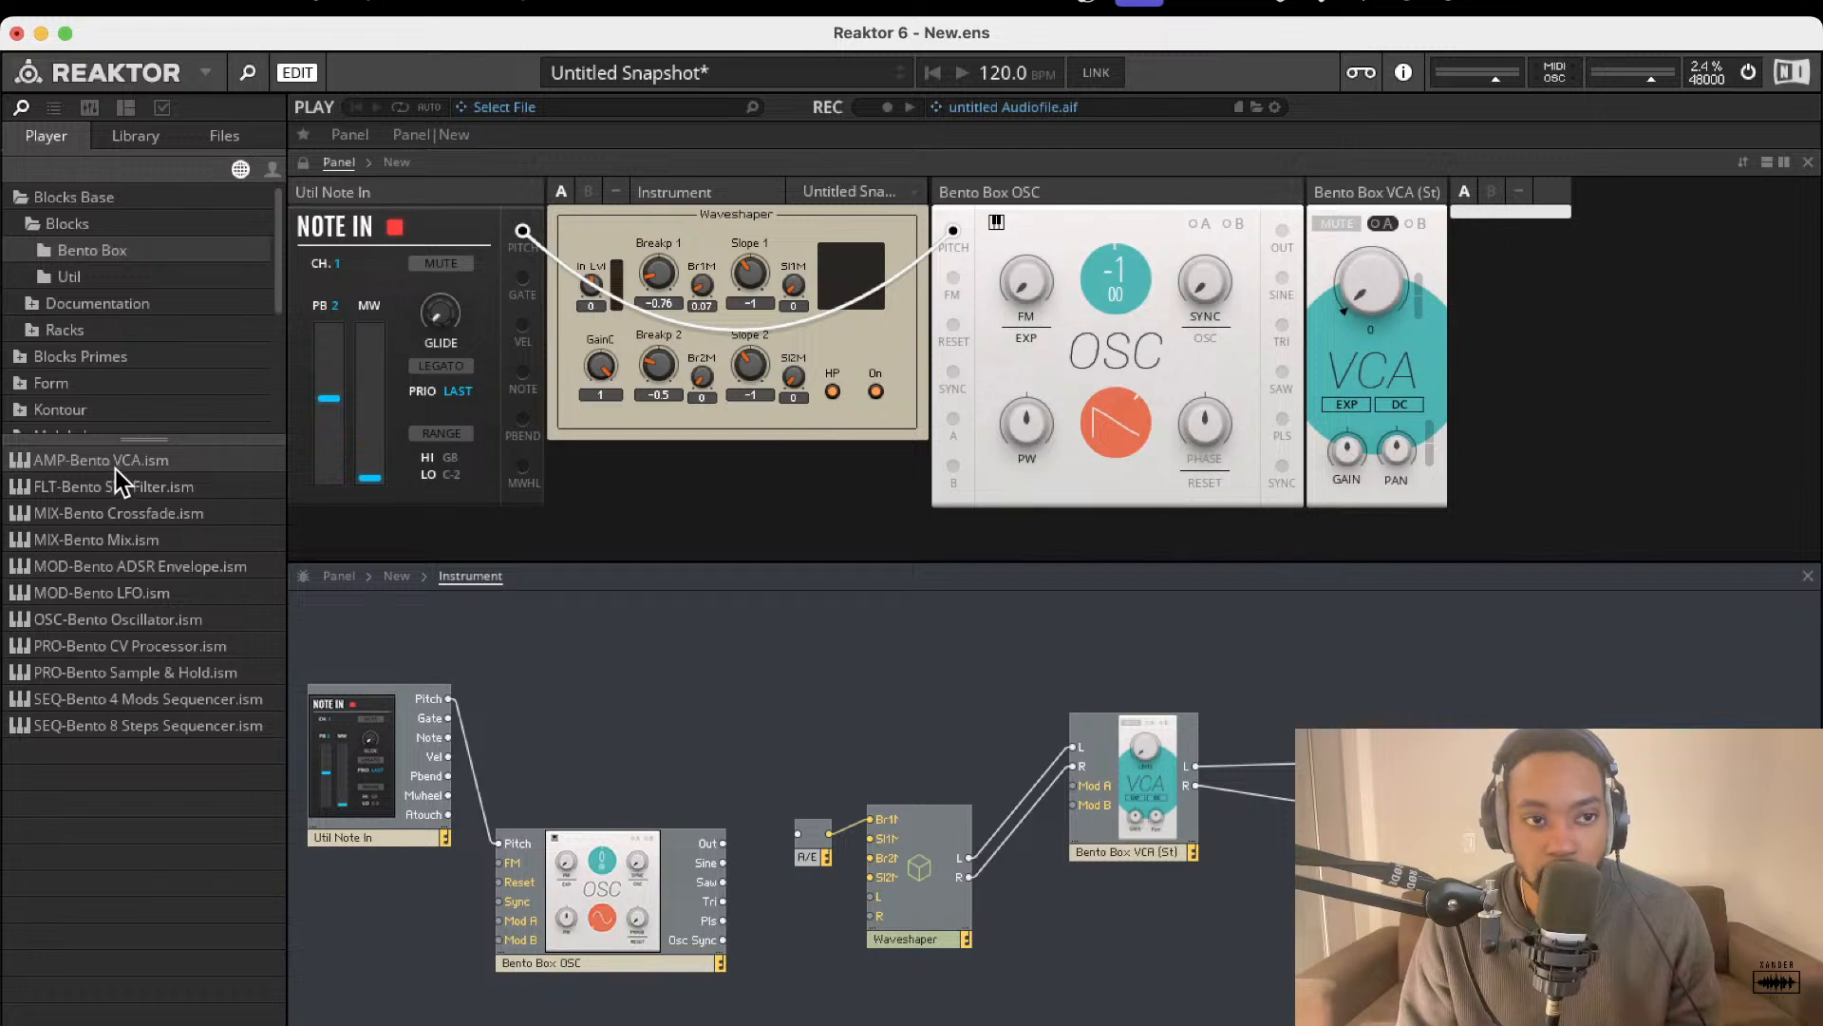
- Add a Bento ADSR Envelope gated by Note In and driving the stereo VCA's Mod A, and wire the oscillator's Out into the A/E converter
drag(134, 577, 439, 720)
drag(1137, 935, 1092, 788)
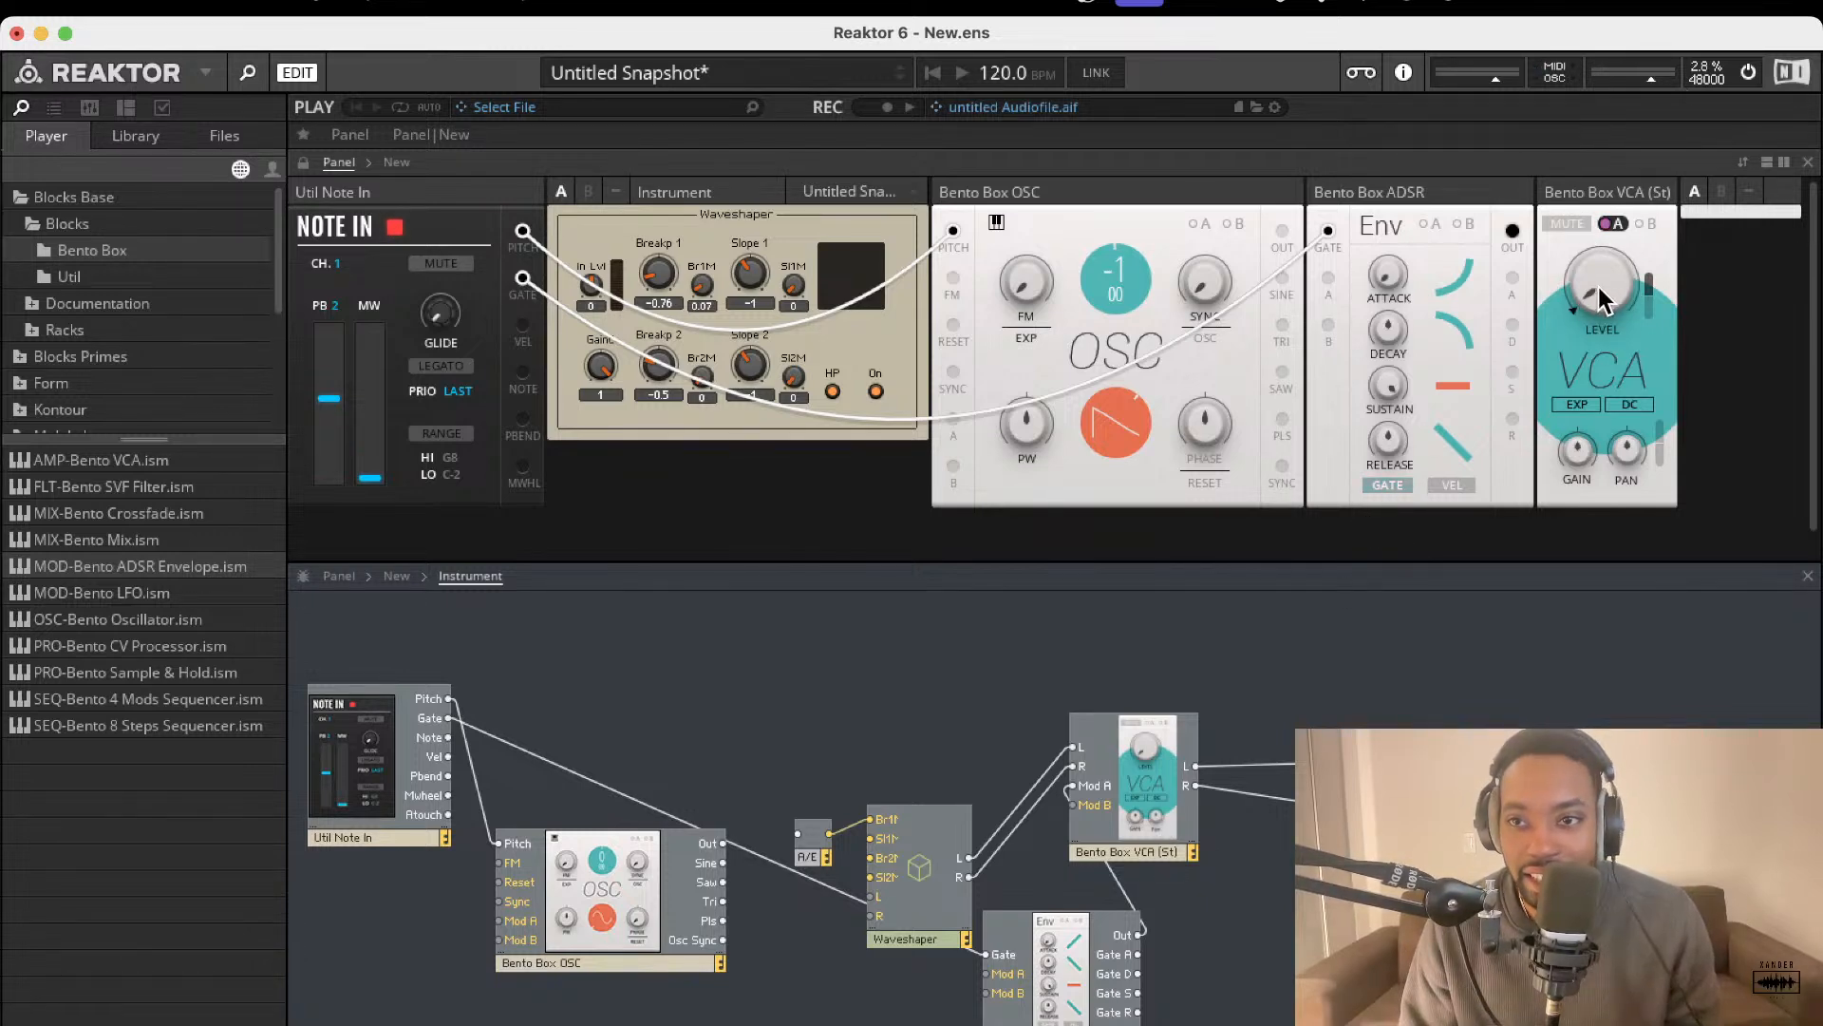
drag(1150, 767, 1218, 797)
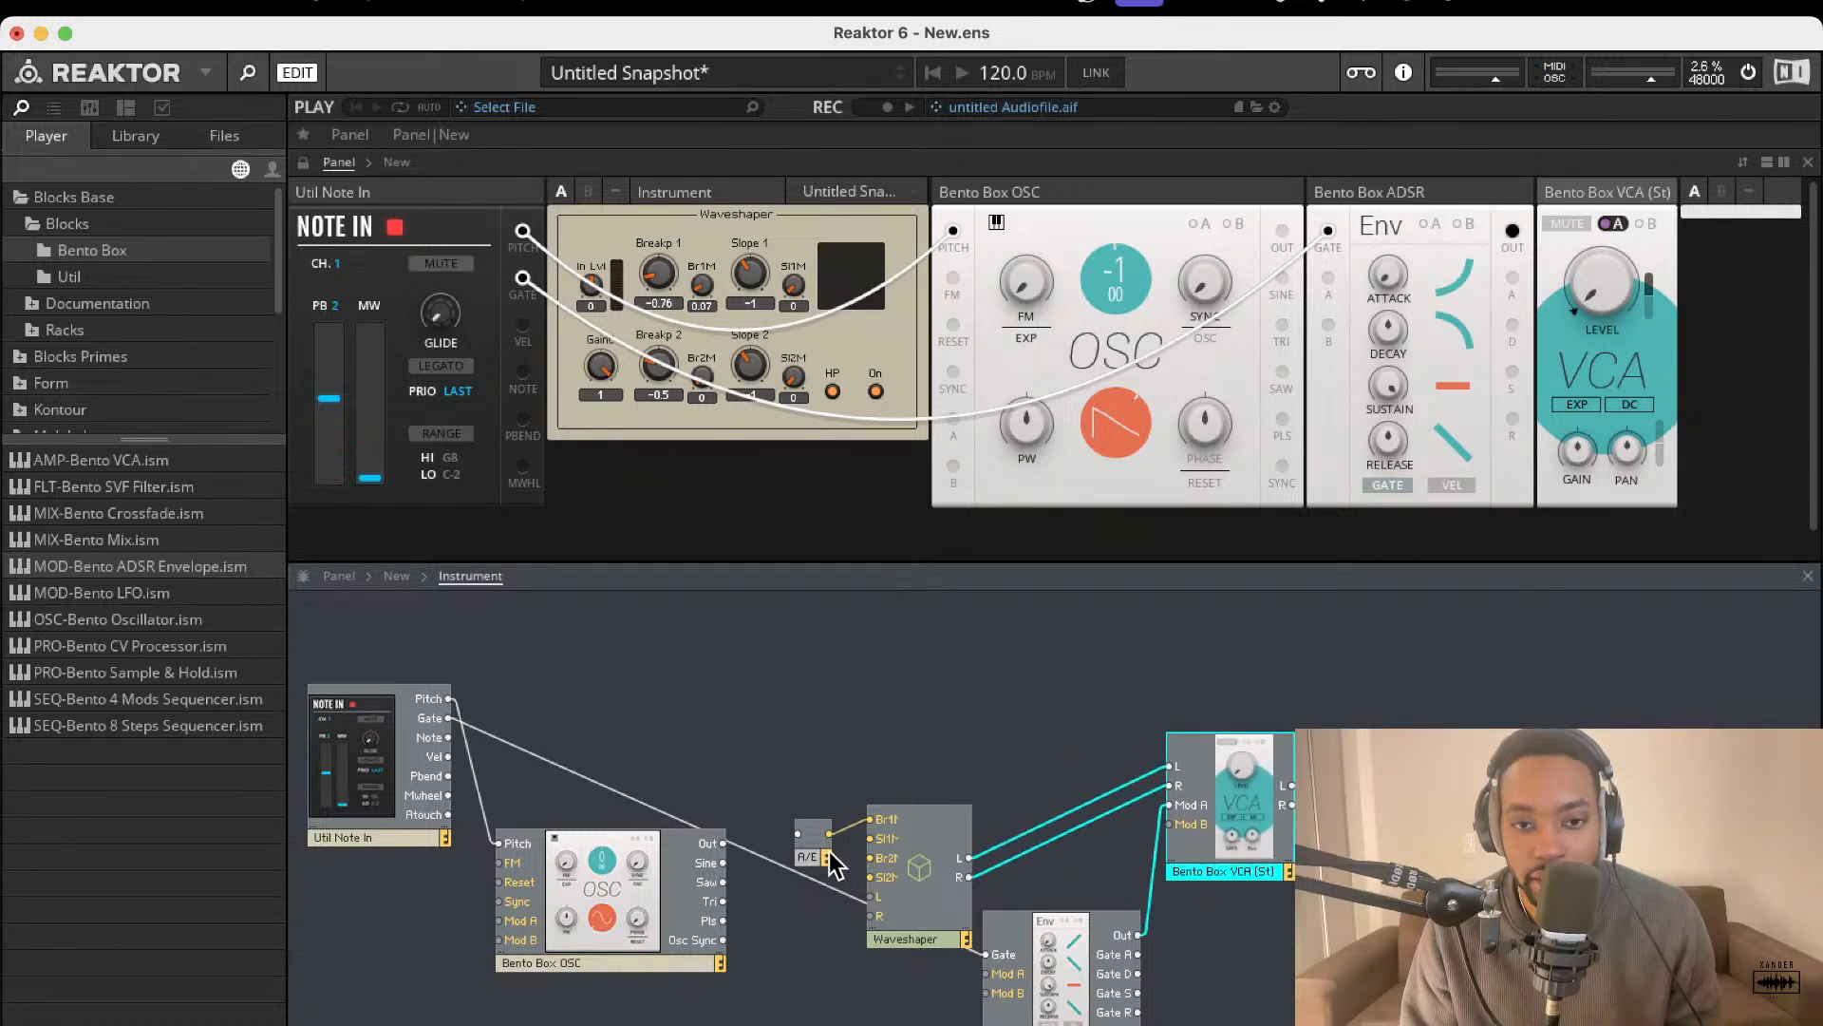
drag(797, 834, 724, 842)
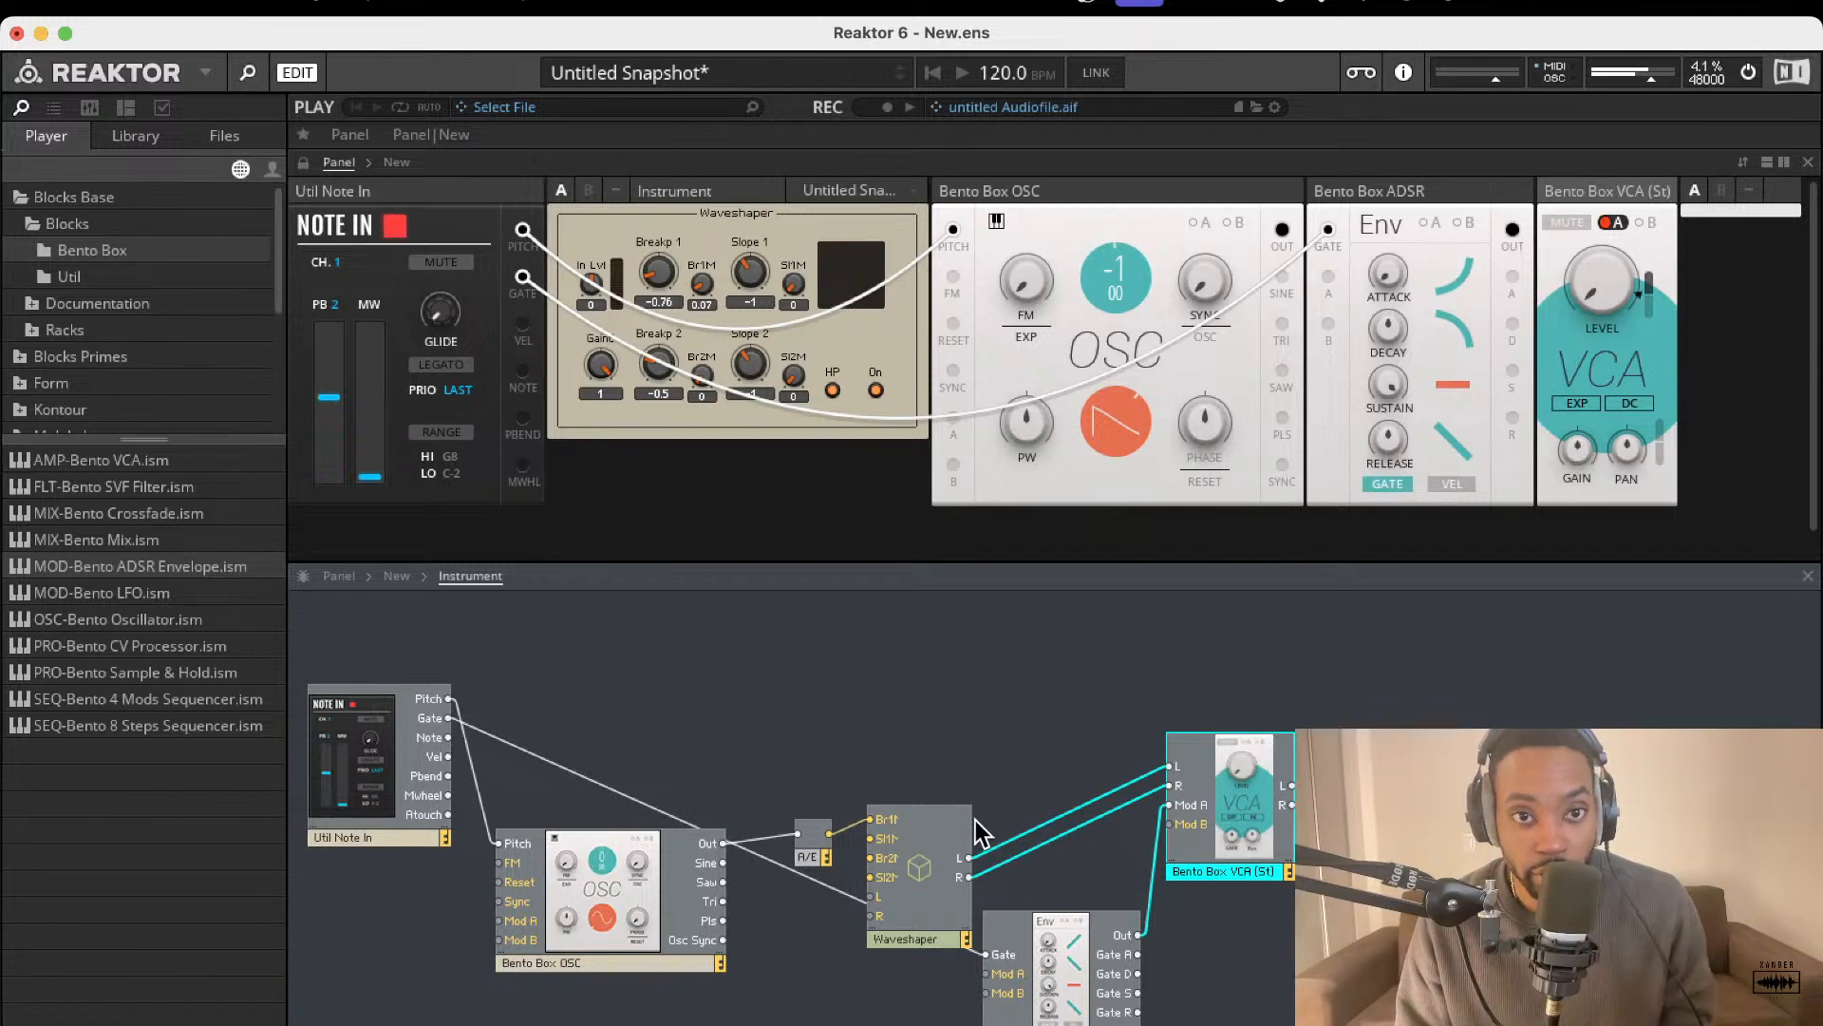
- Set the Waveshaper's Breakp 1 to 0.56 and move the Bento Box OSC panel between Note In and the Waveshaper
mouse_move(661, 281)
mouse_down()
mouse_move(675, 207)
mouse_move(675, 248)
mouse_move(693, 249)
mouse_move(676, 270)
mouse_move(662, 249)
mouse_up()
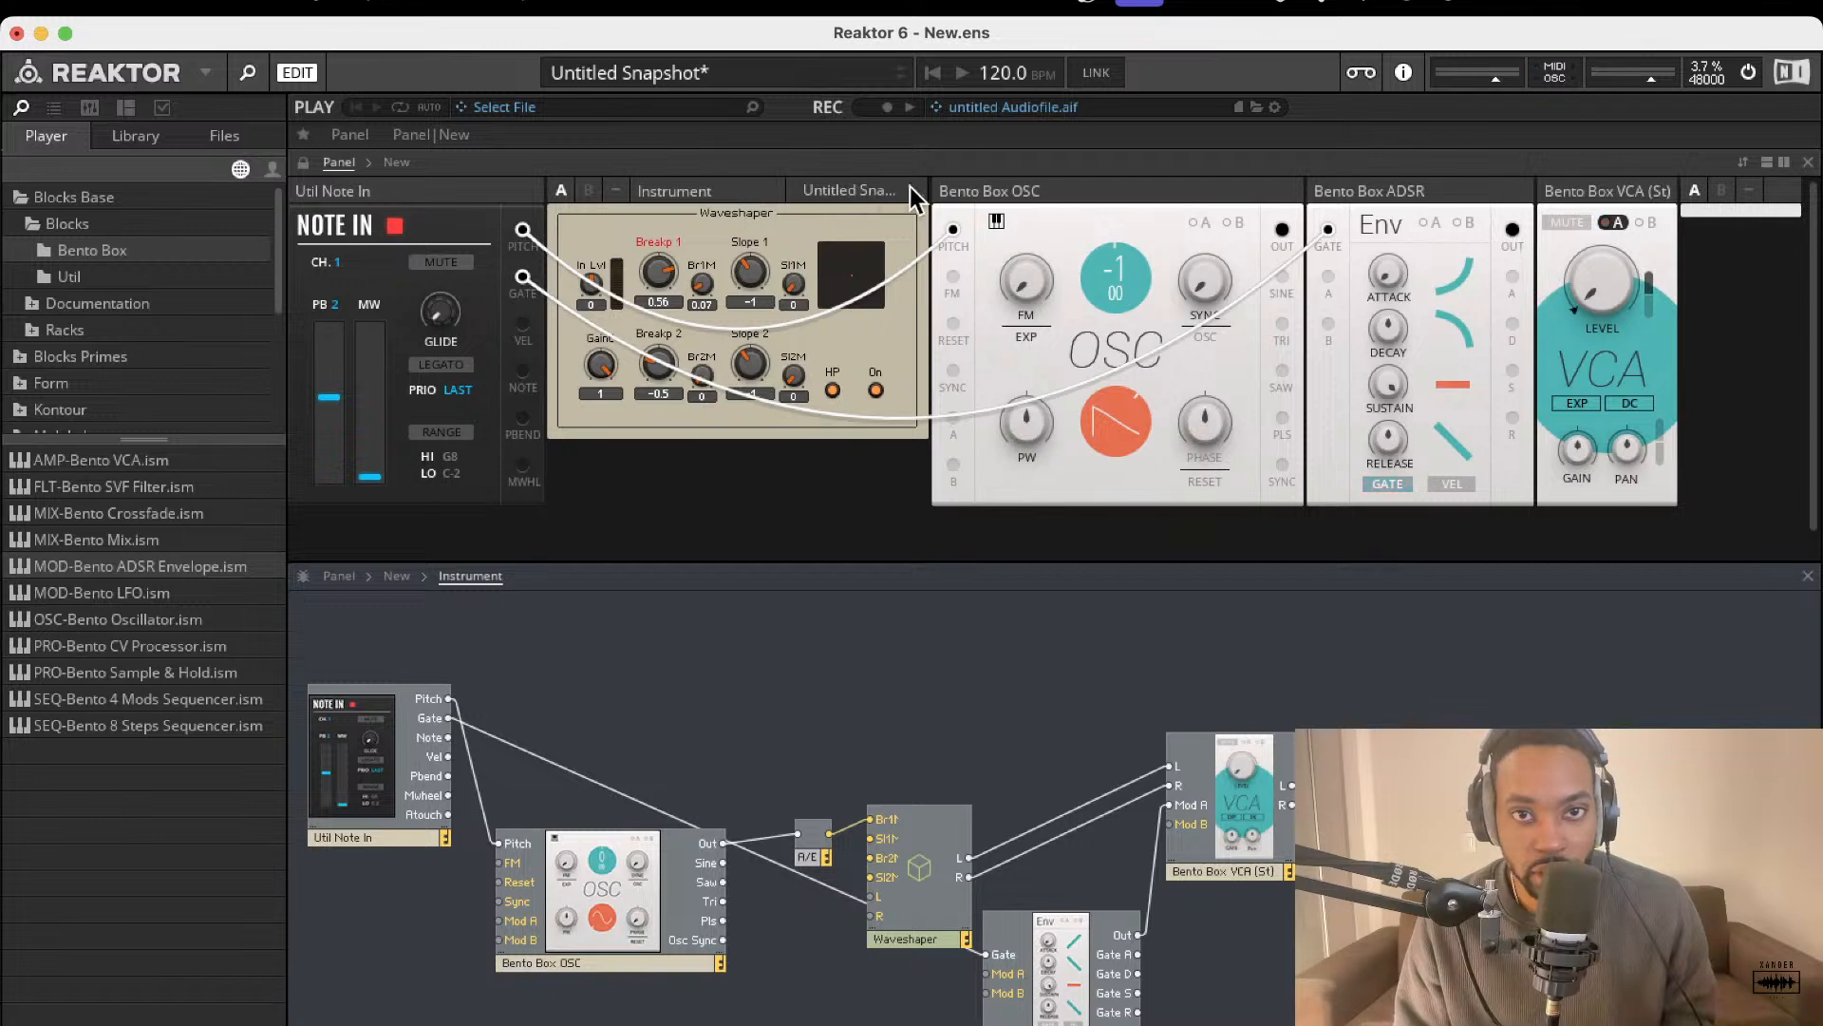
drag(1120, 194, 871, 211)
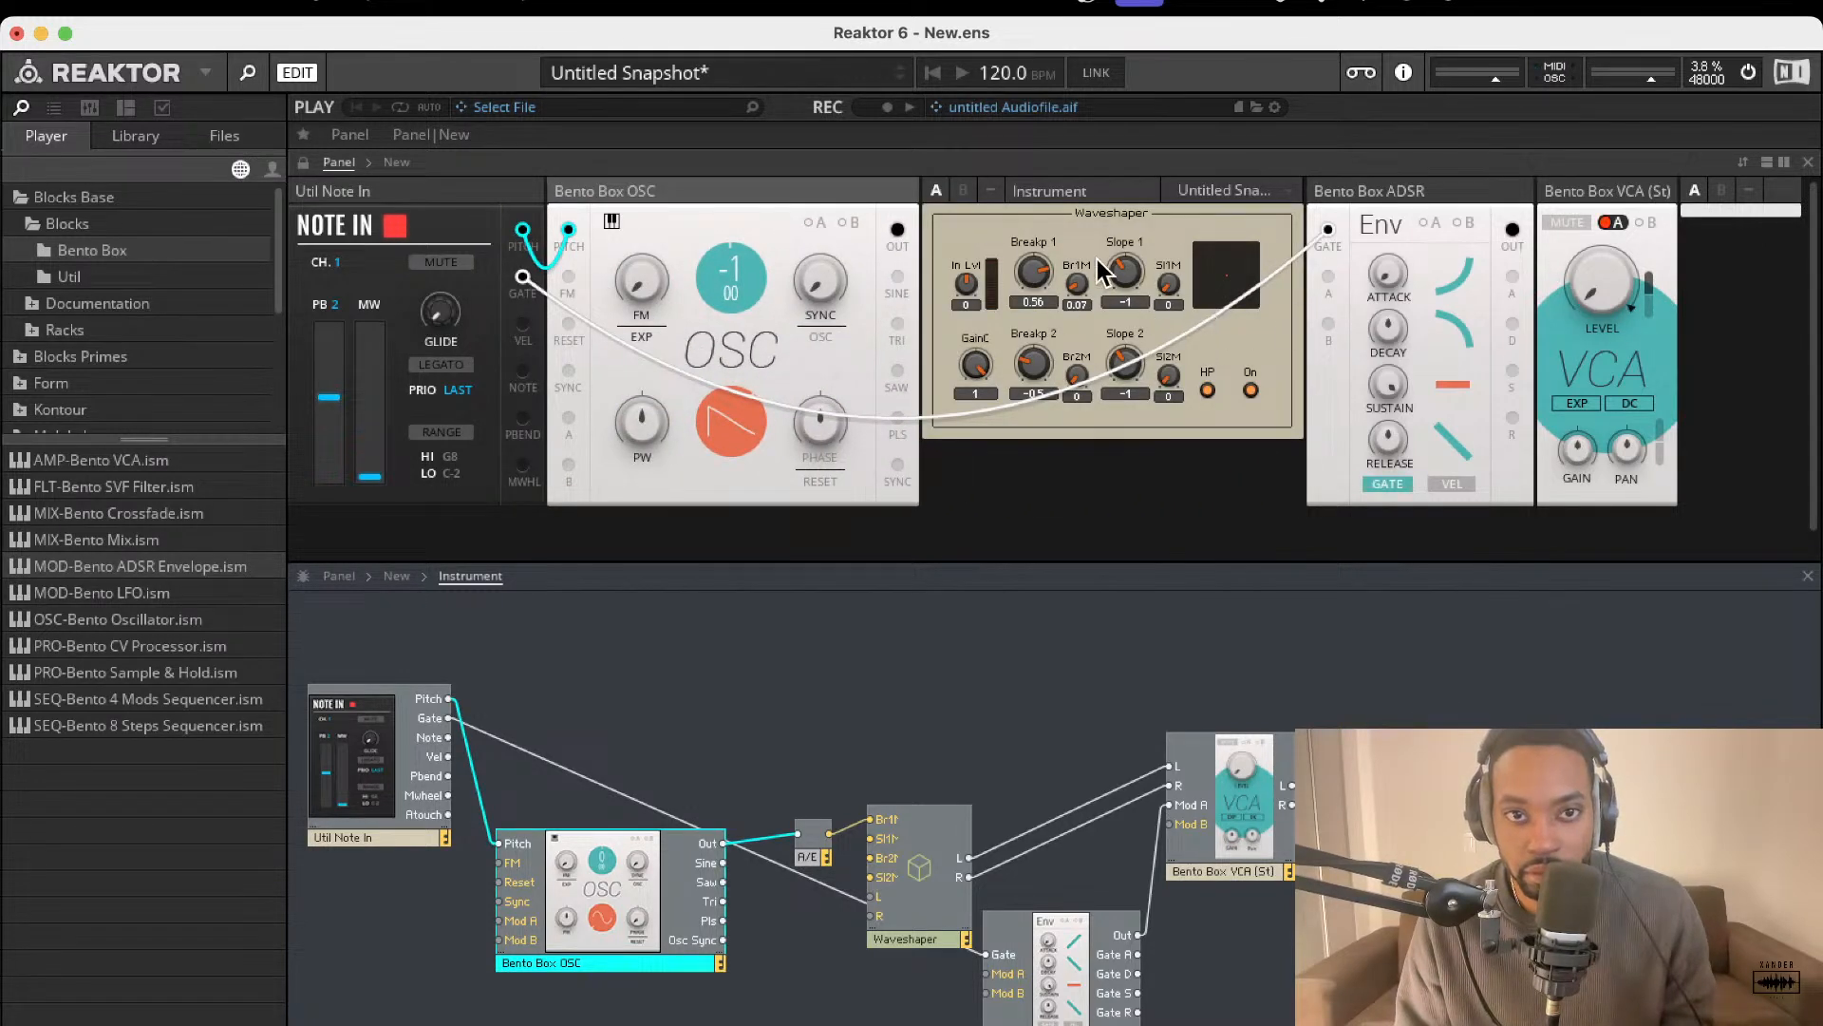
- Compare the Waveshaper instrument's A, B and minimized panel views, set Breakp 1 to -0.04, and return to view A
click(959, 196)
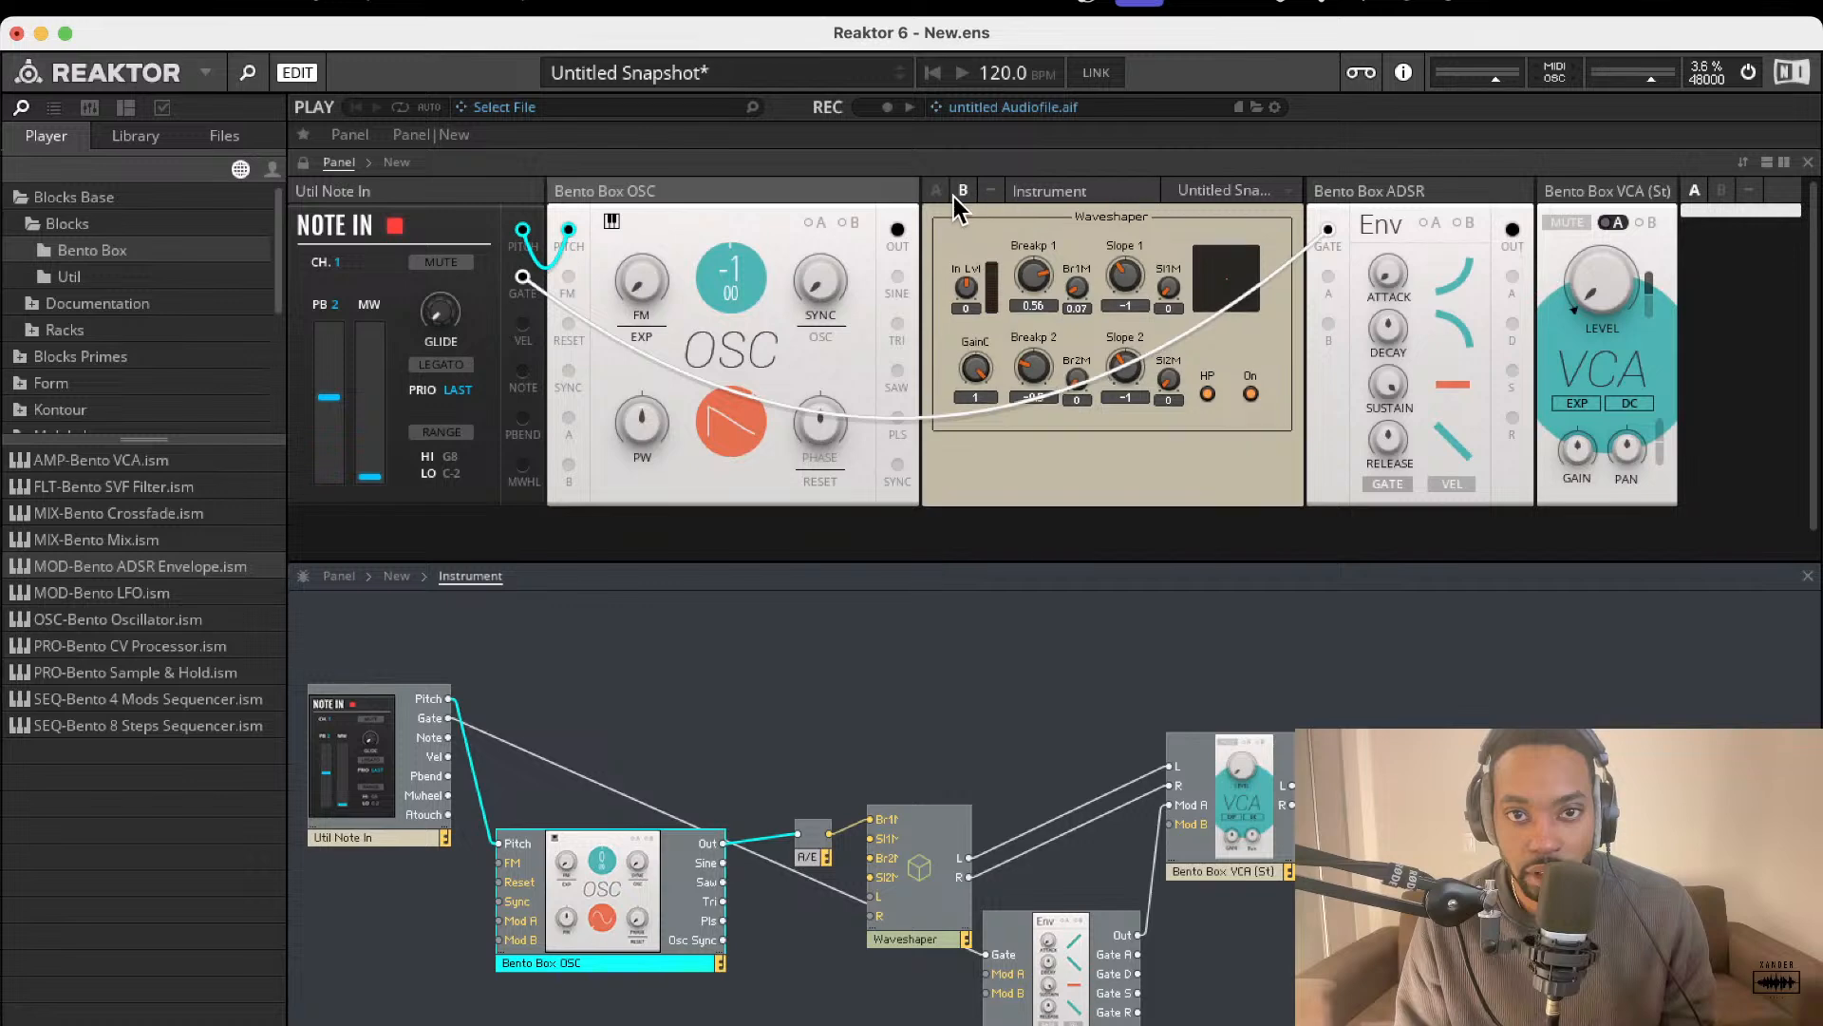
click(989, 193)
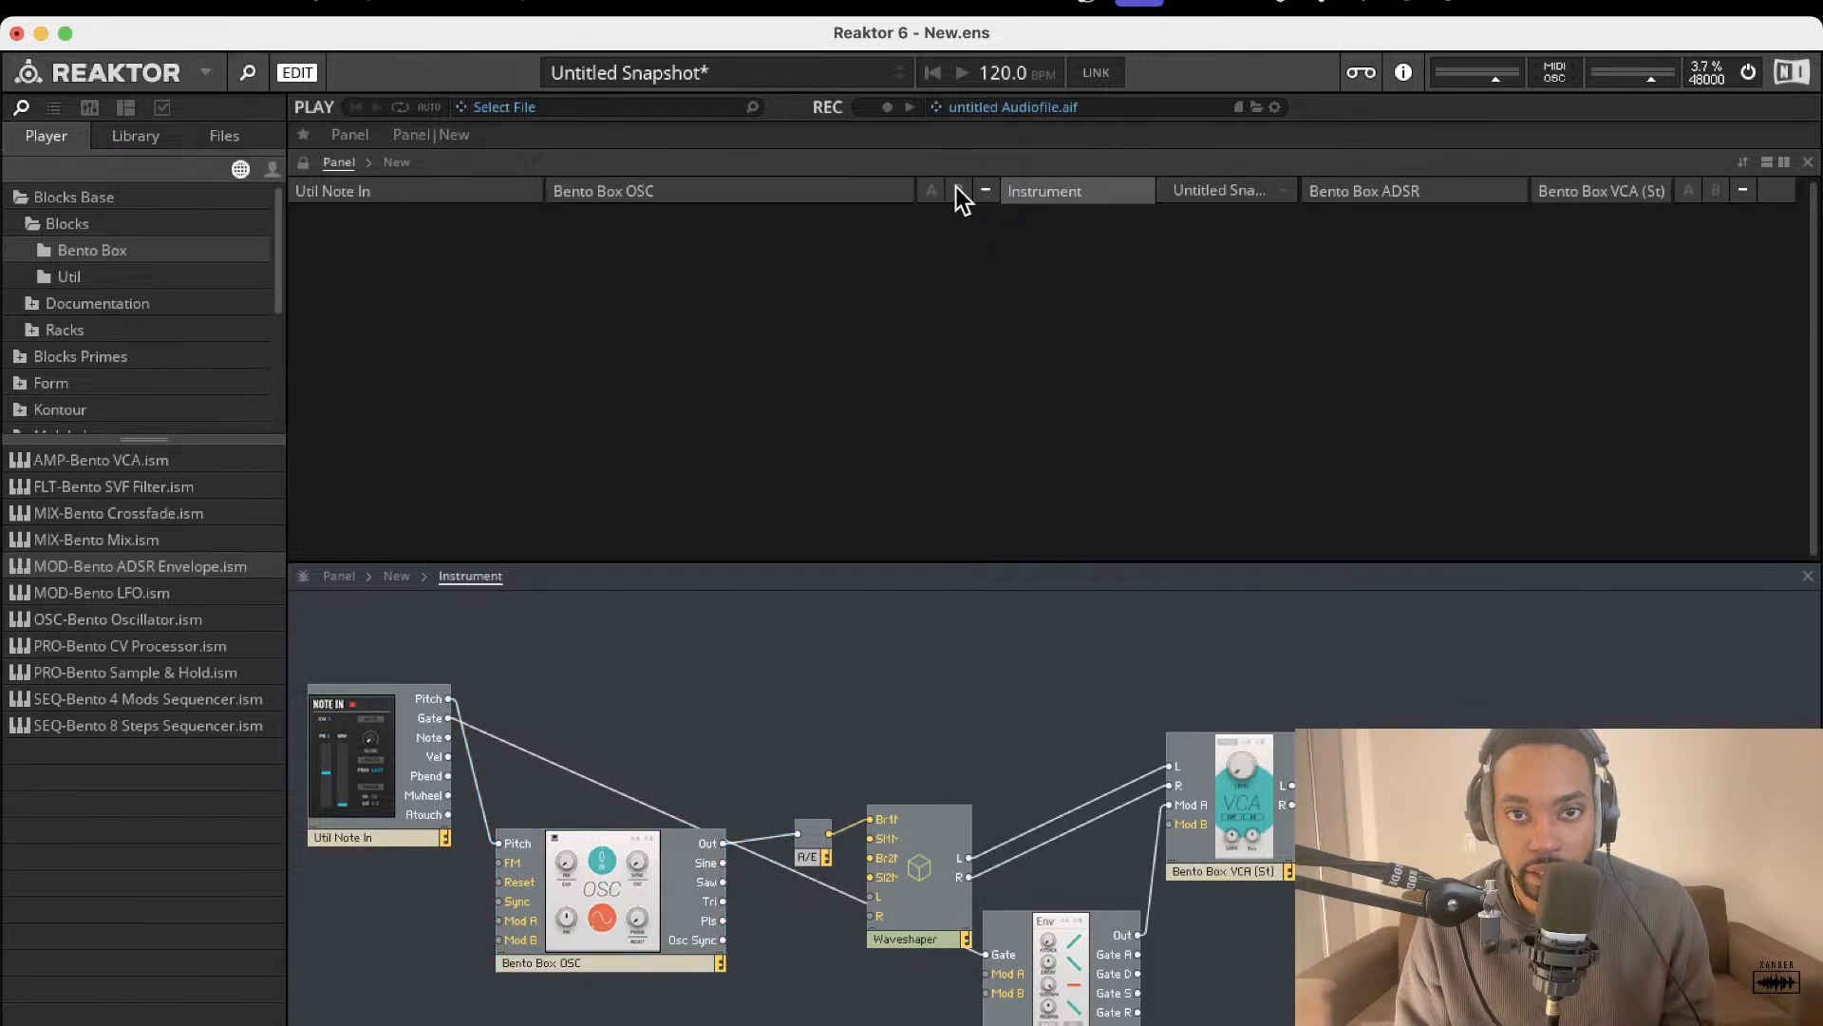
click(983, 193)
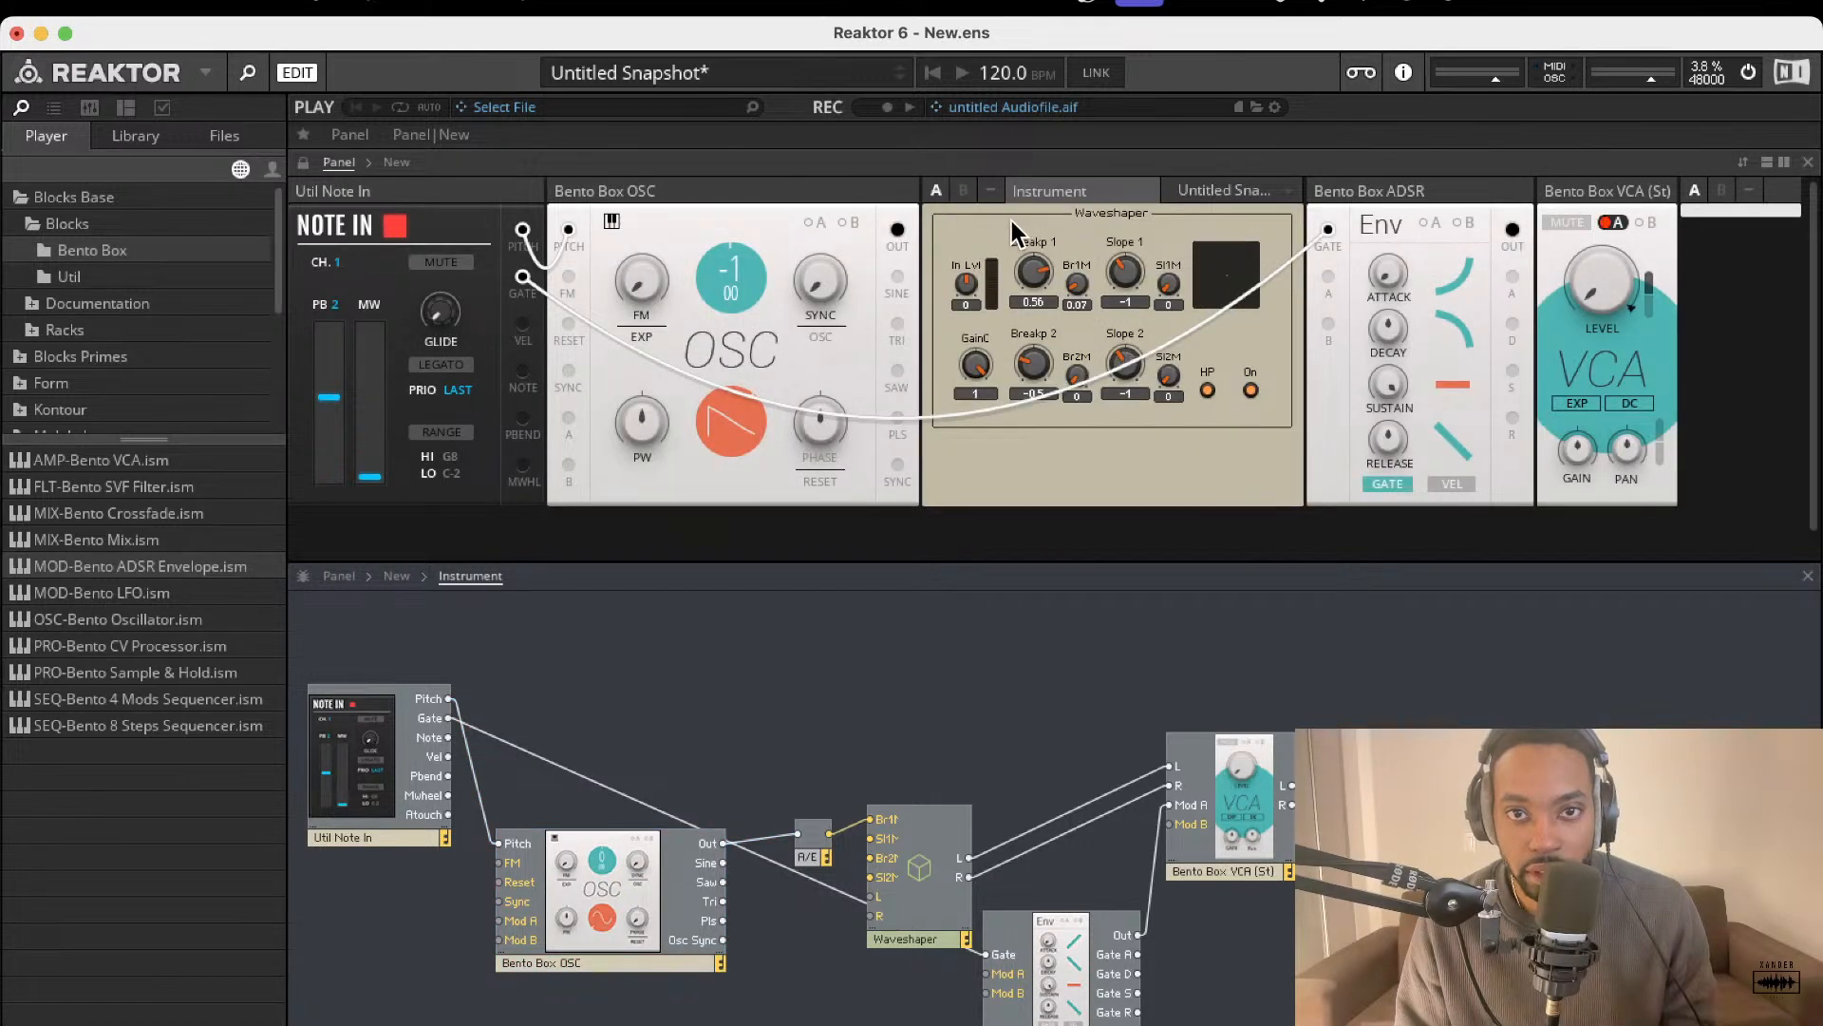
drag(1032, 272, 1040, 319)
click(959, 193)
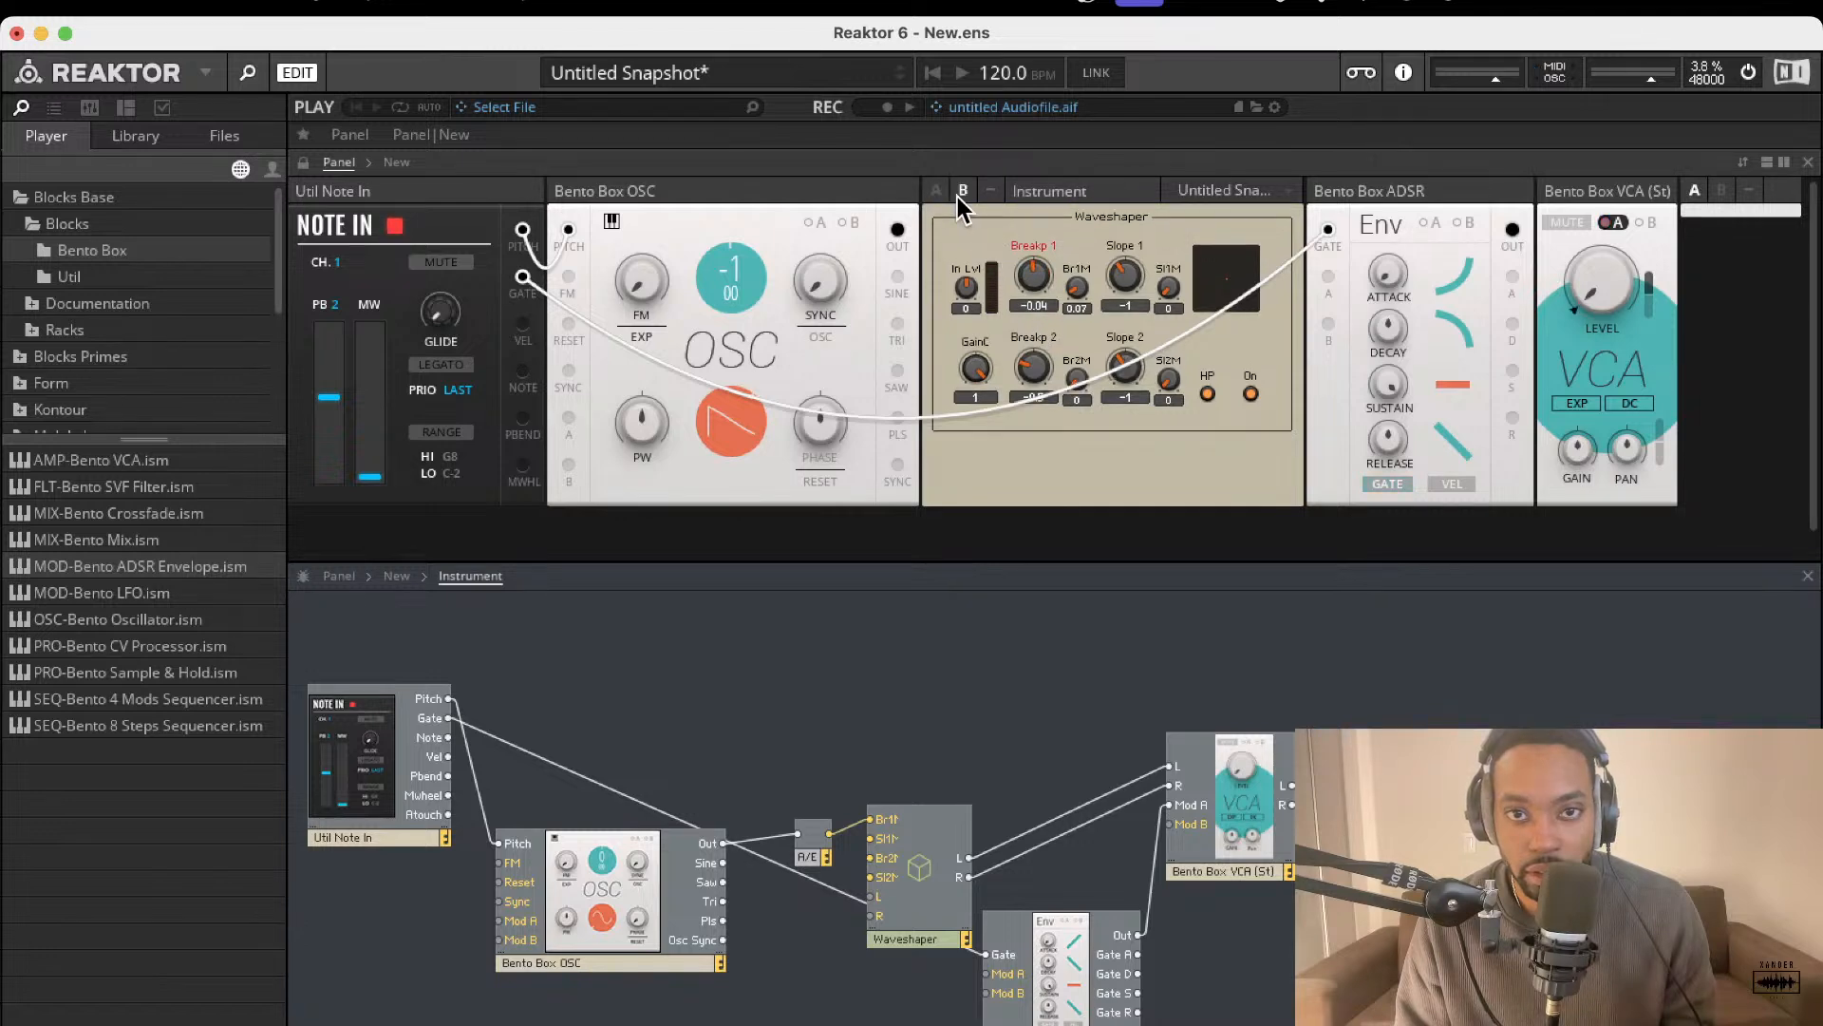
click(990, 193)
click(987, 193)
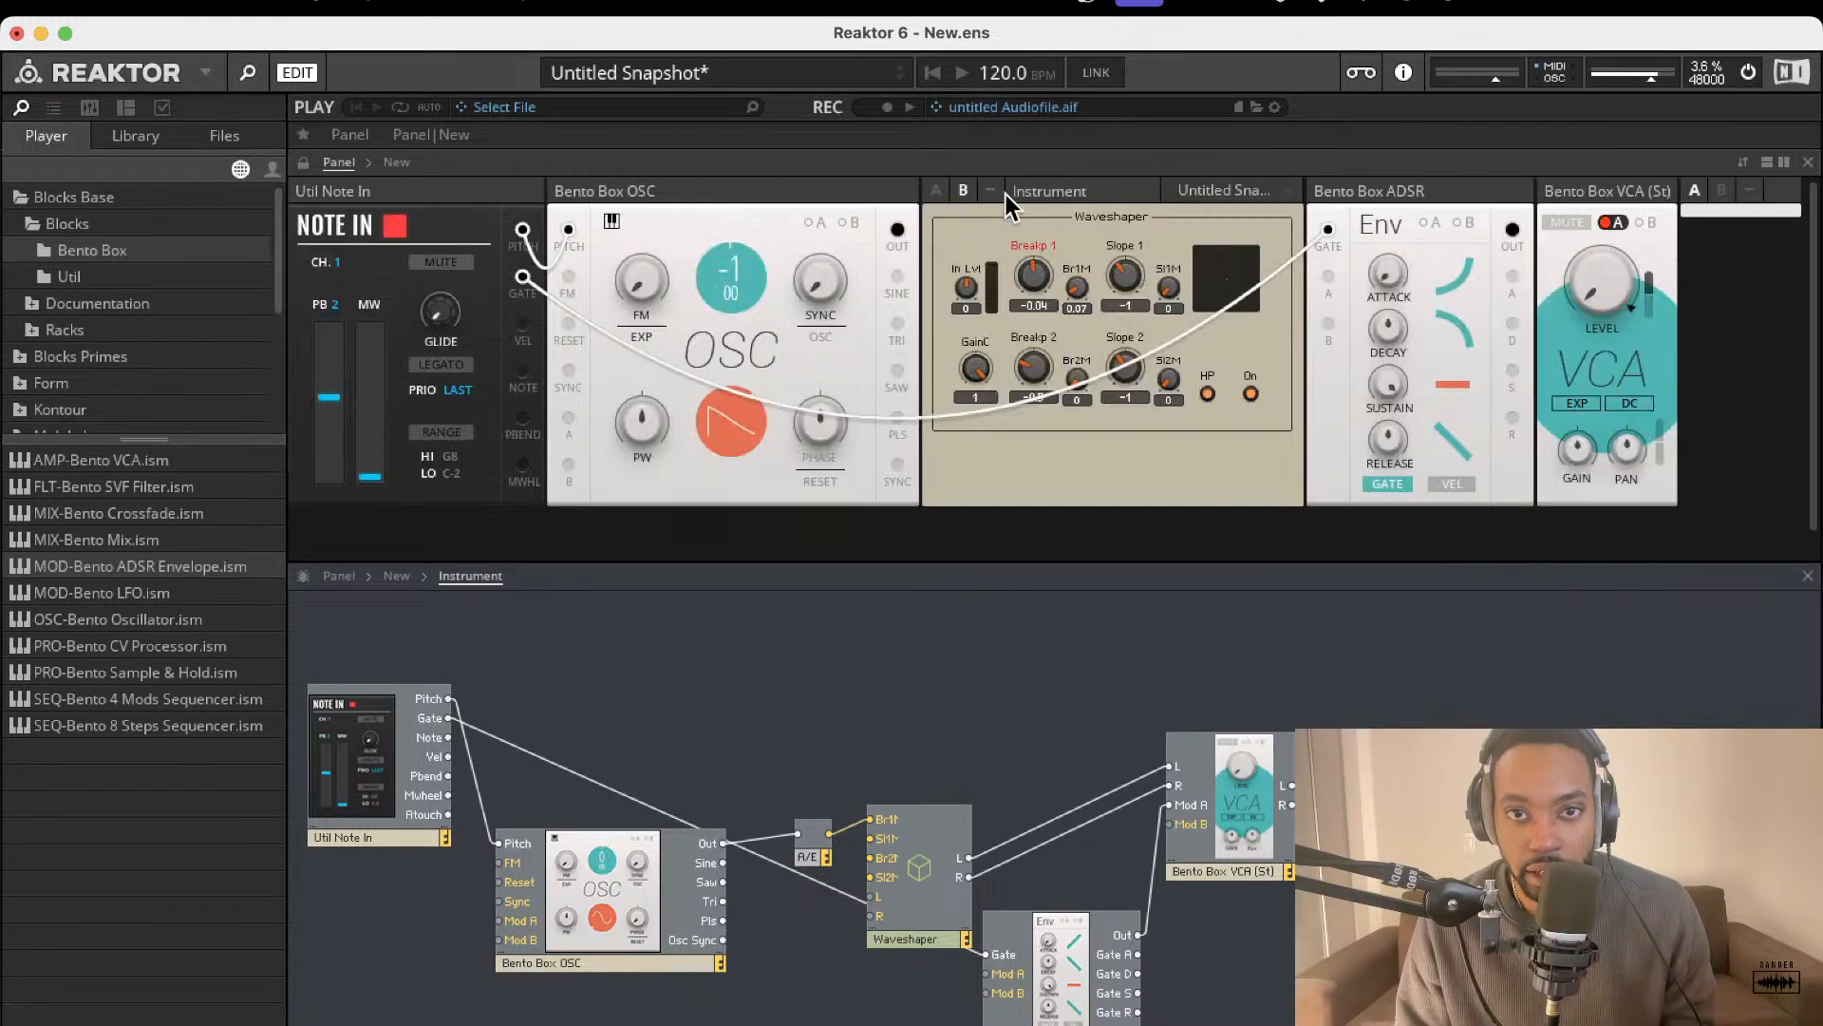
click(946, 189)
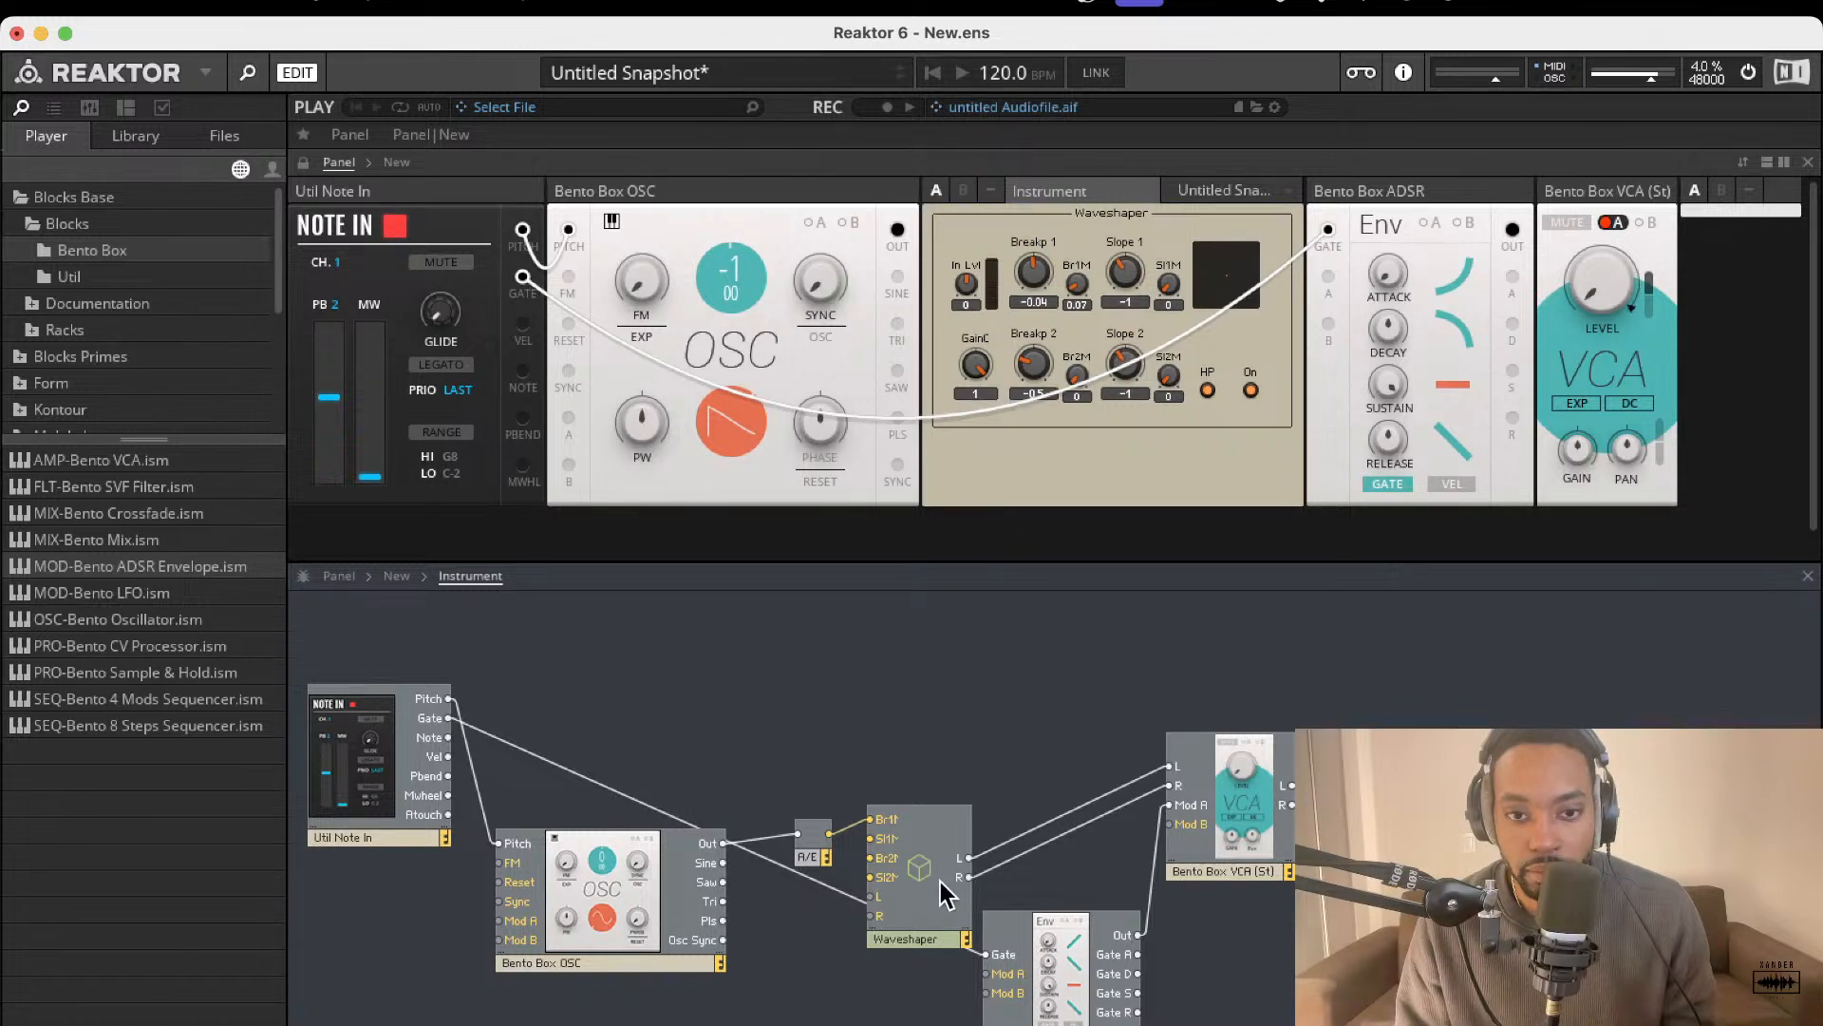
right_click(944, 203)
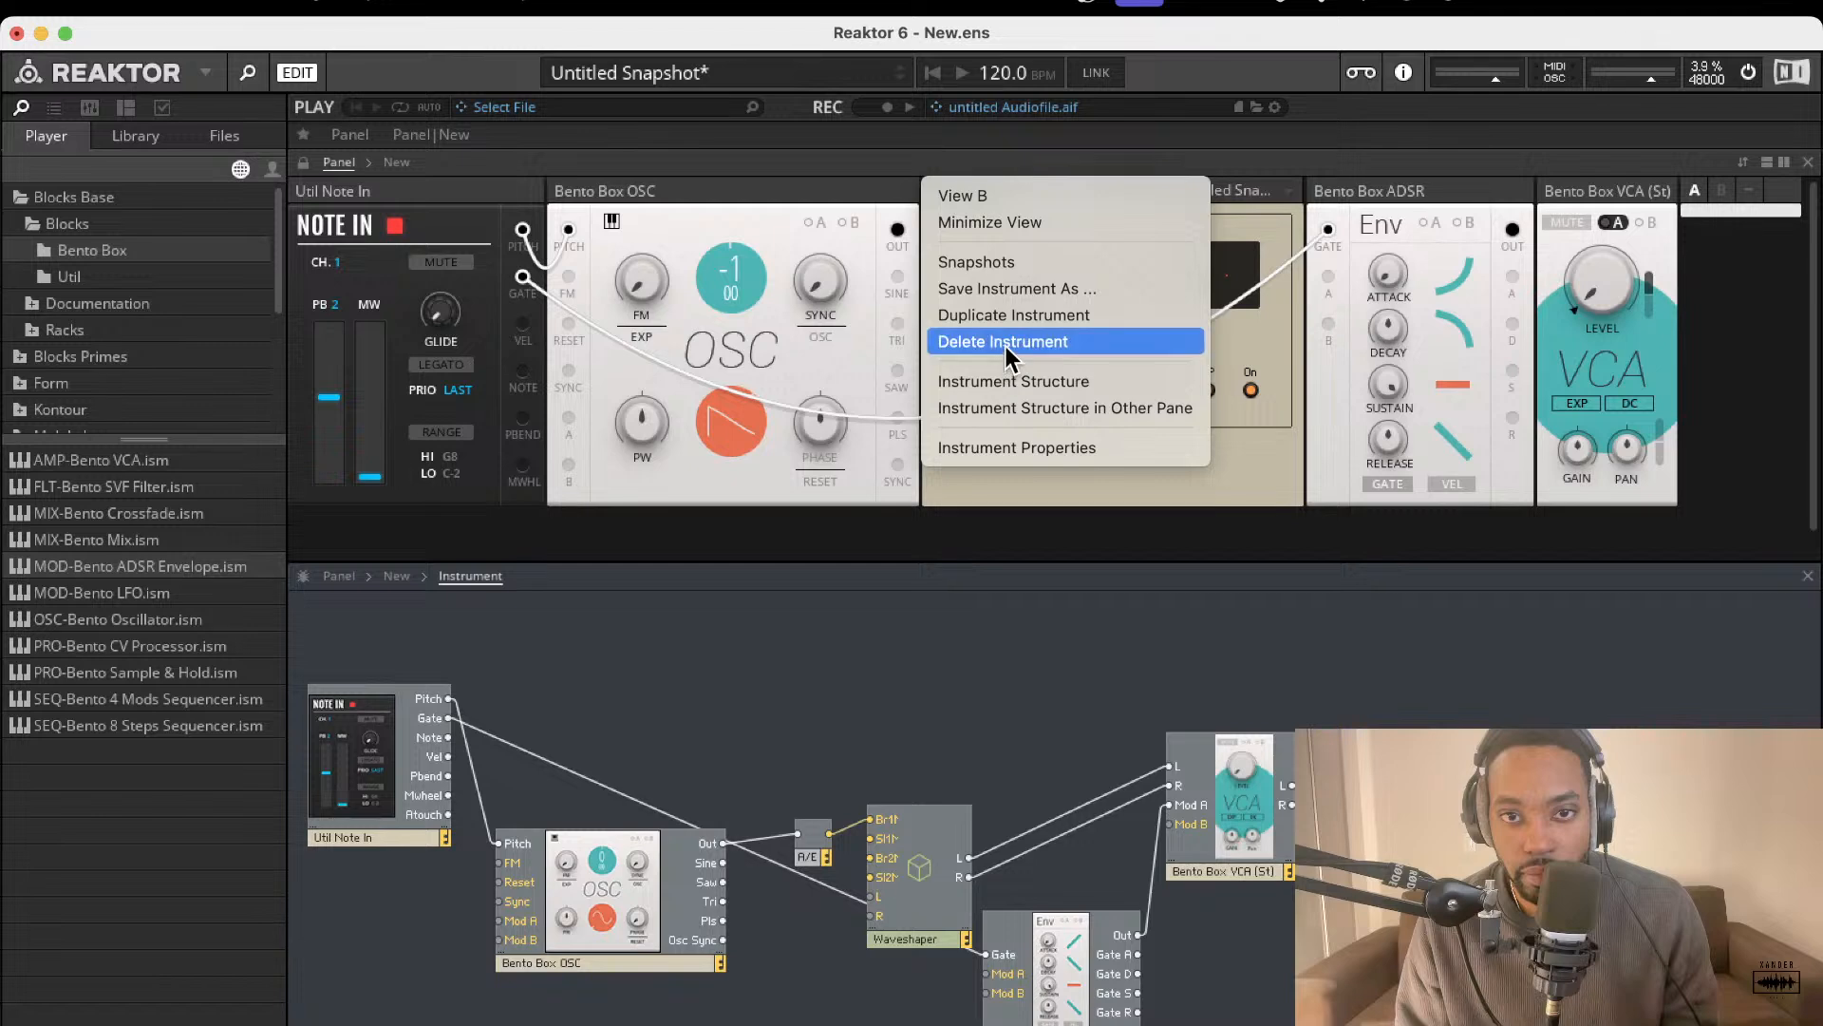
click(868, 192)
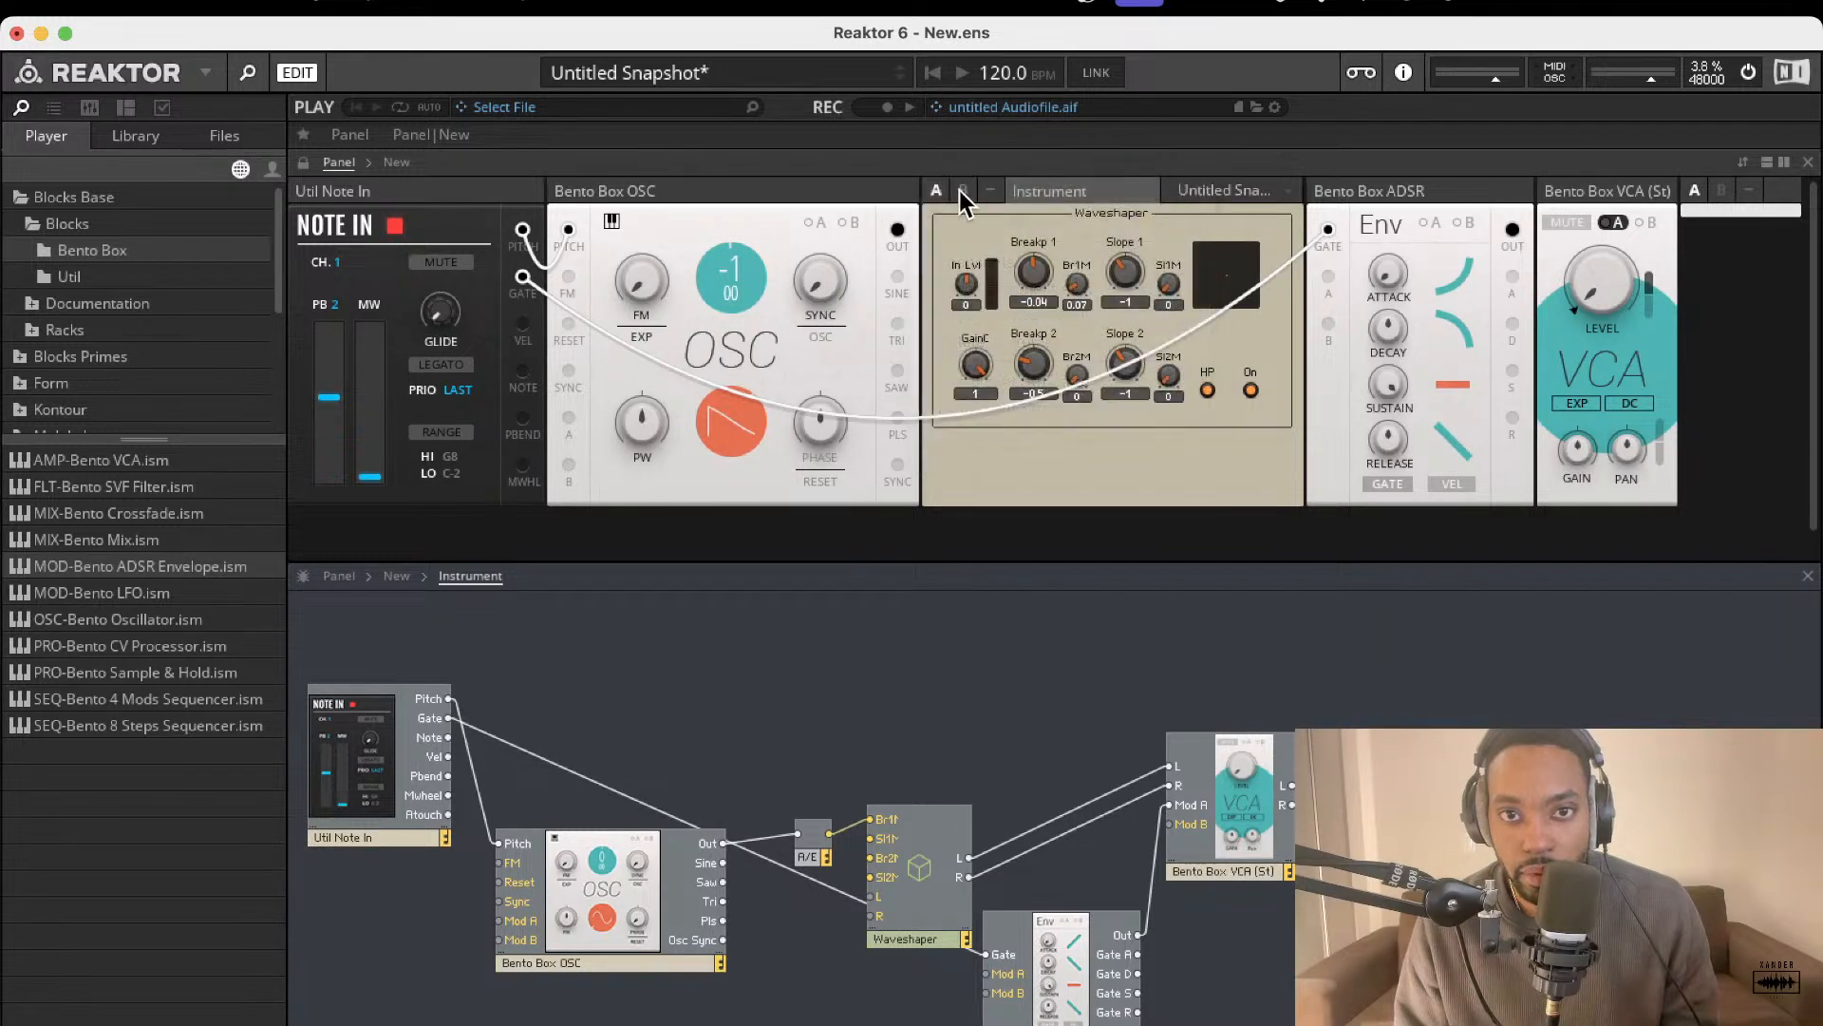
click(961, 194)
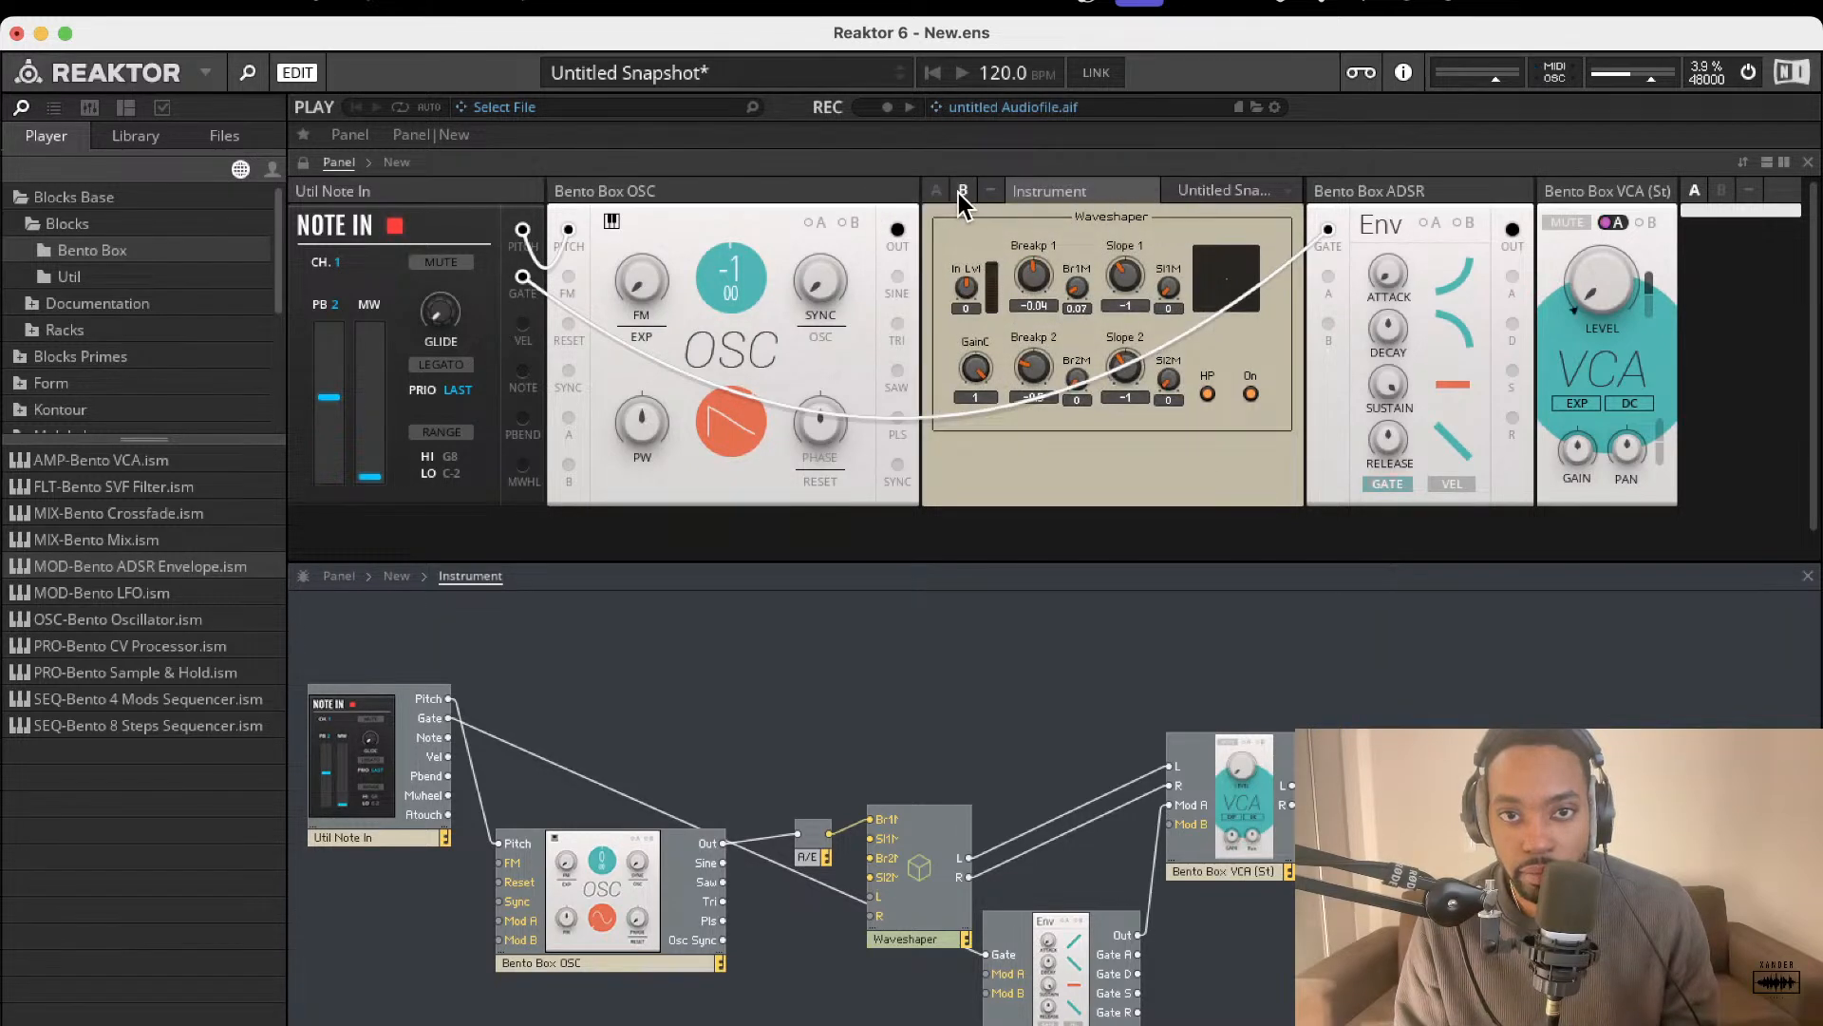
click(938, 192)
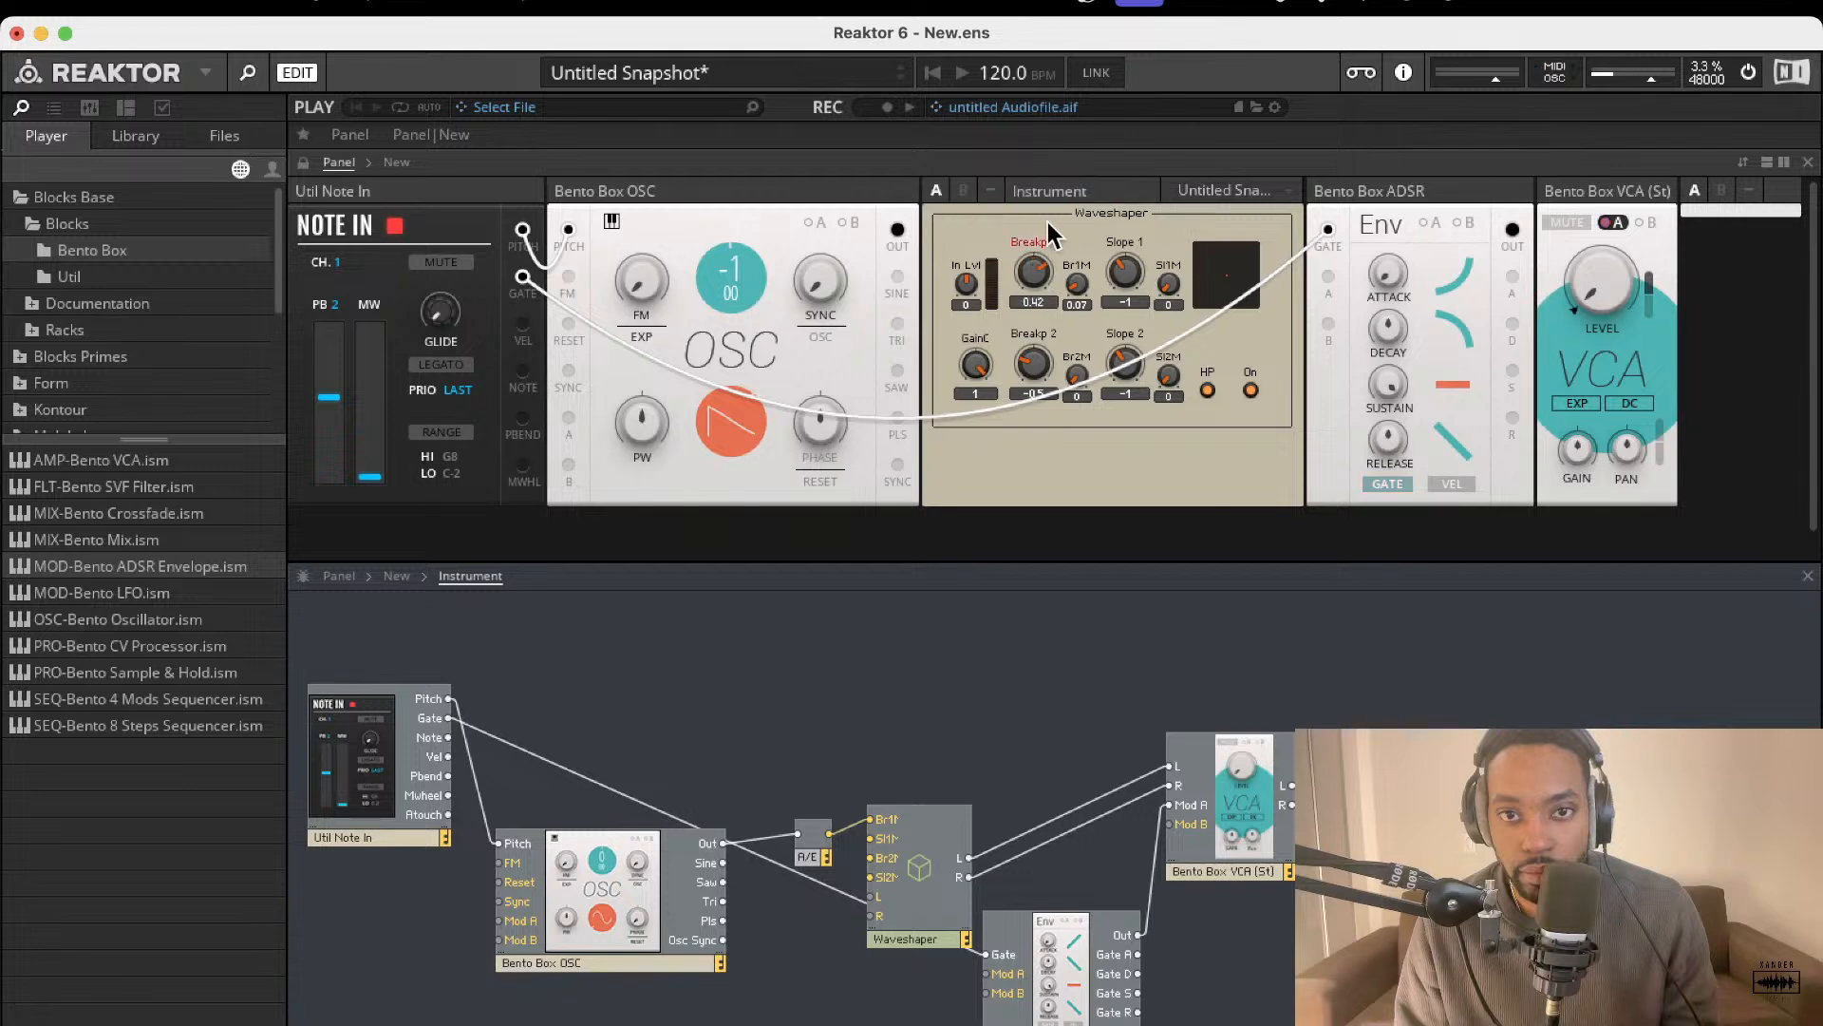
- Set the Waveshaper's Breakp 1 to -0.56 and Slope 1 to -0.7, and the oscillator's FM to 0.6 and pitch to 26.99
drag(1037, 262, 1045, 249)
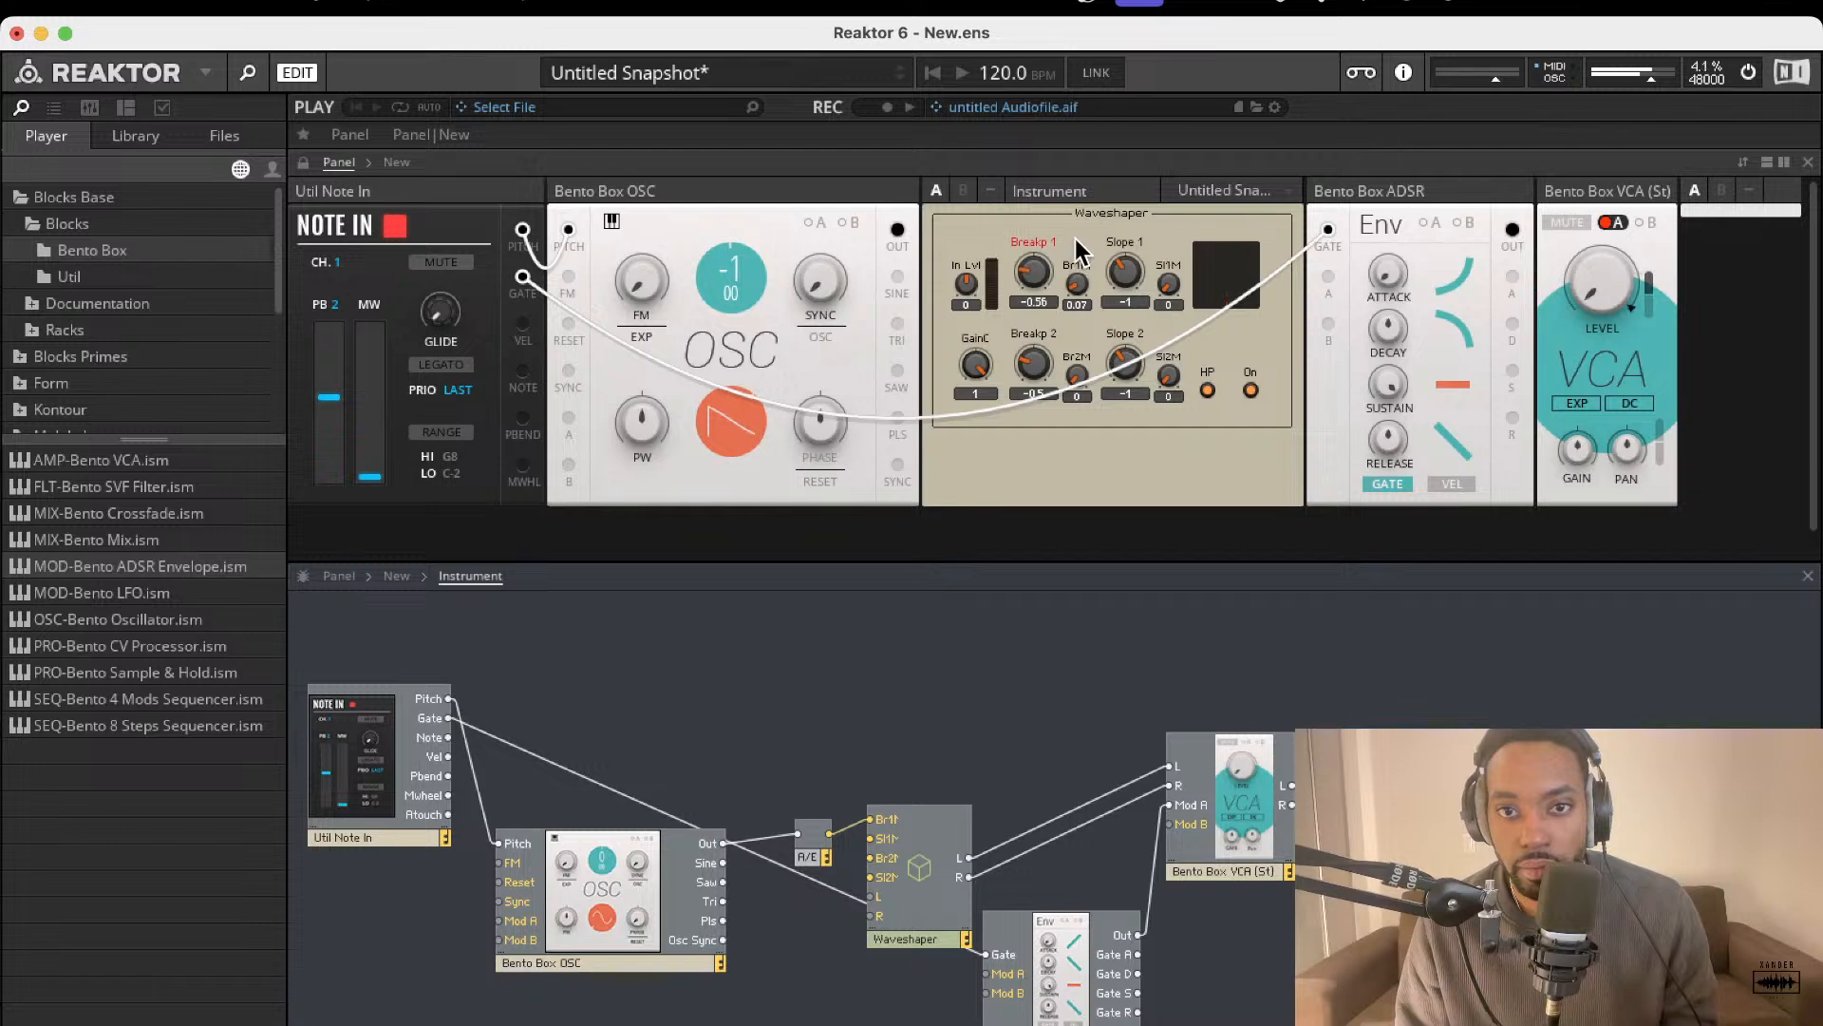
drag(1128, 287, 1130, 280)
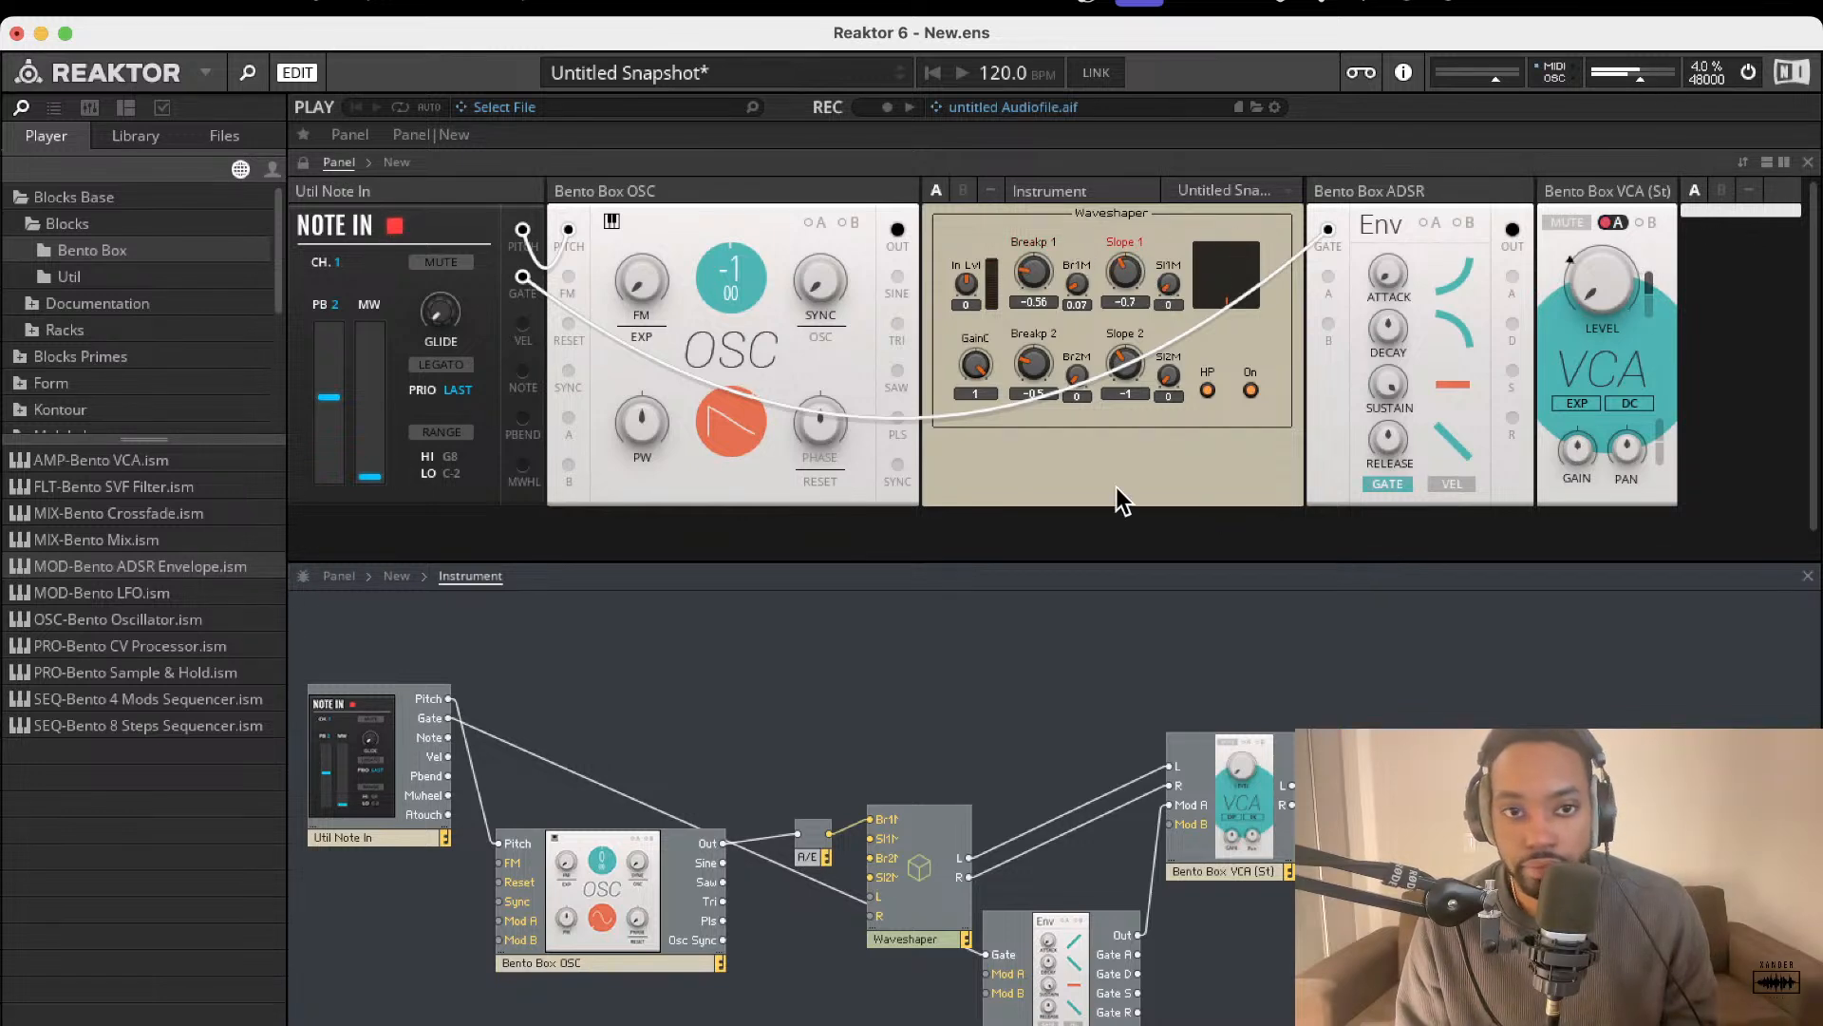
drag(647, 276, 665, 239)
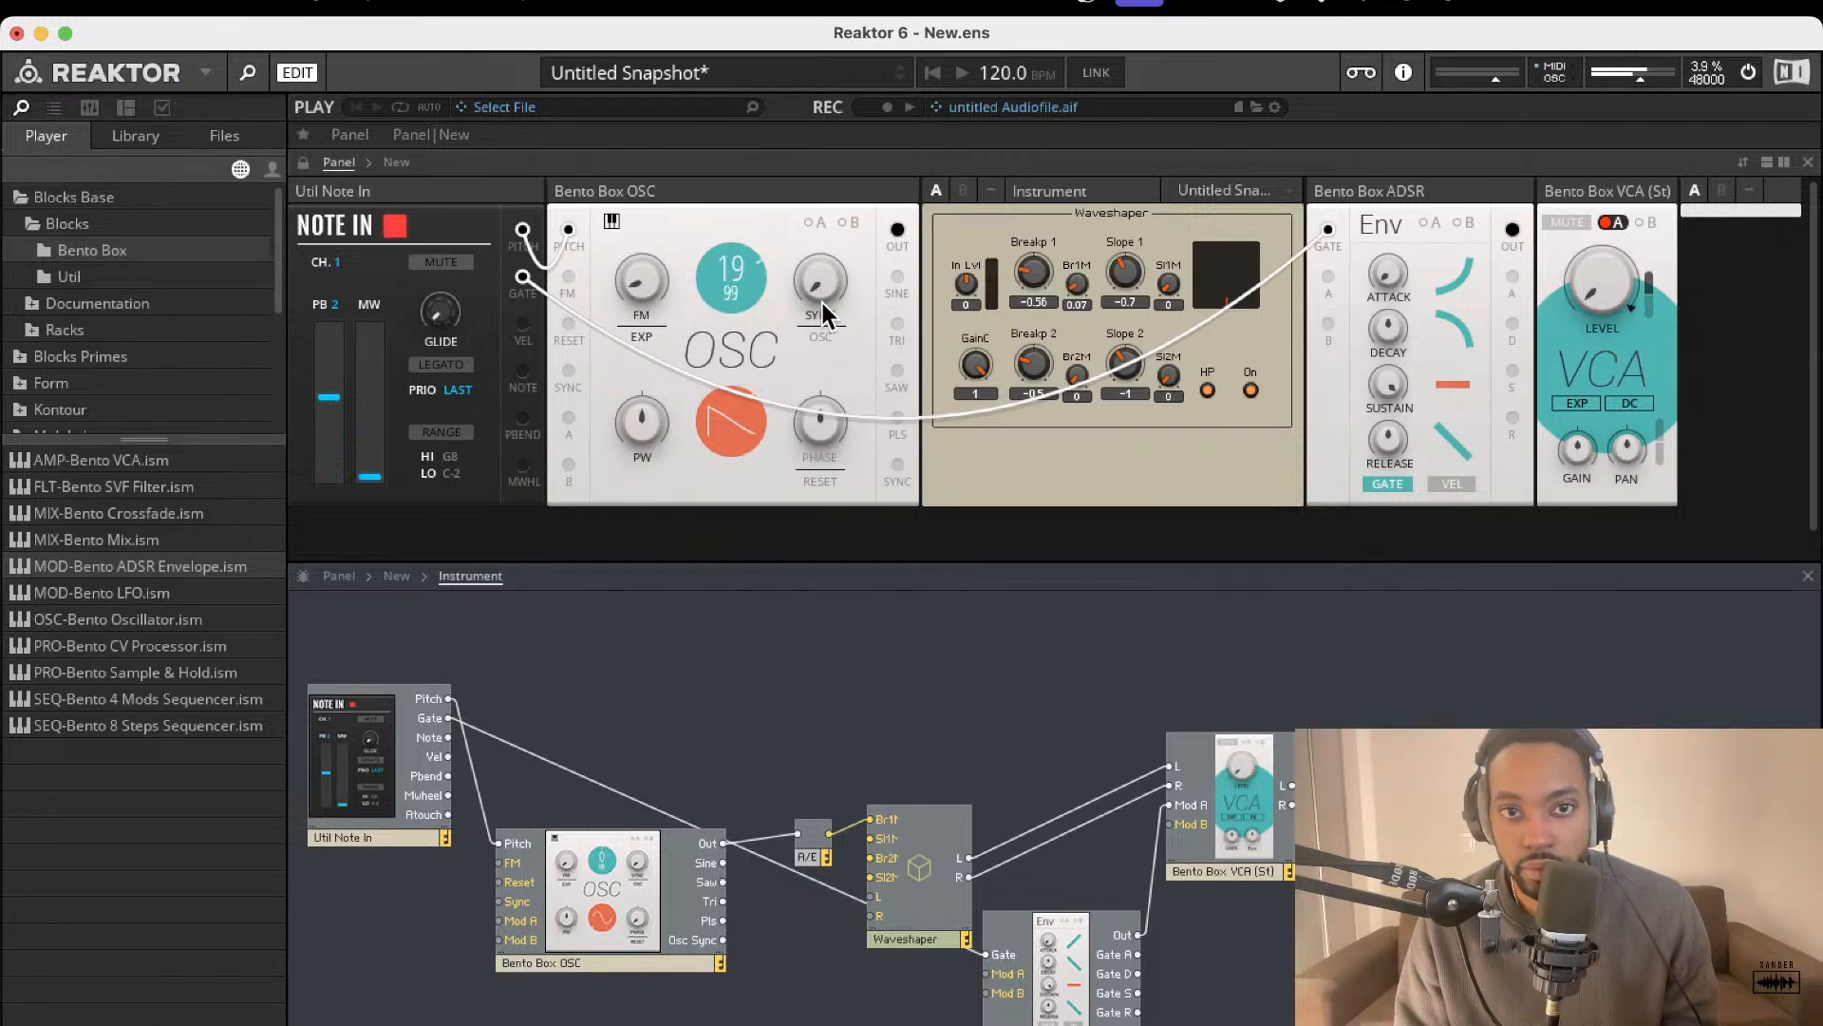
drag(732, 306, 769, 494)
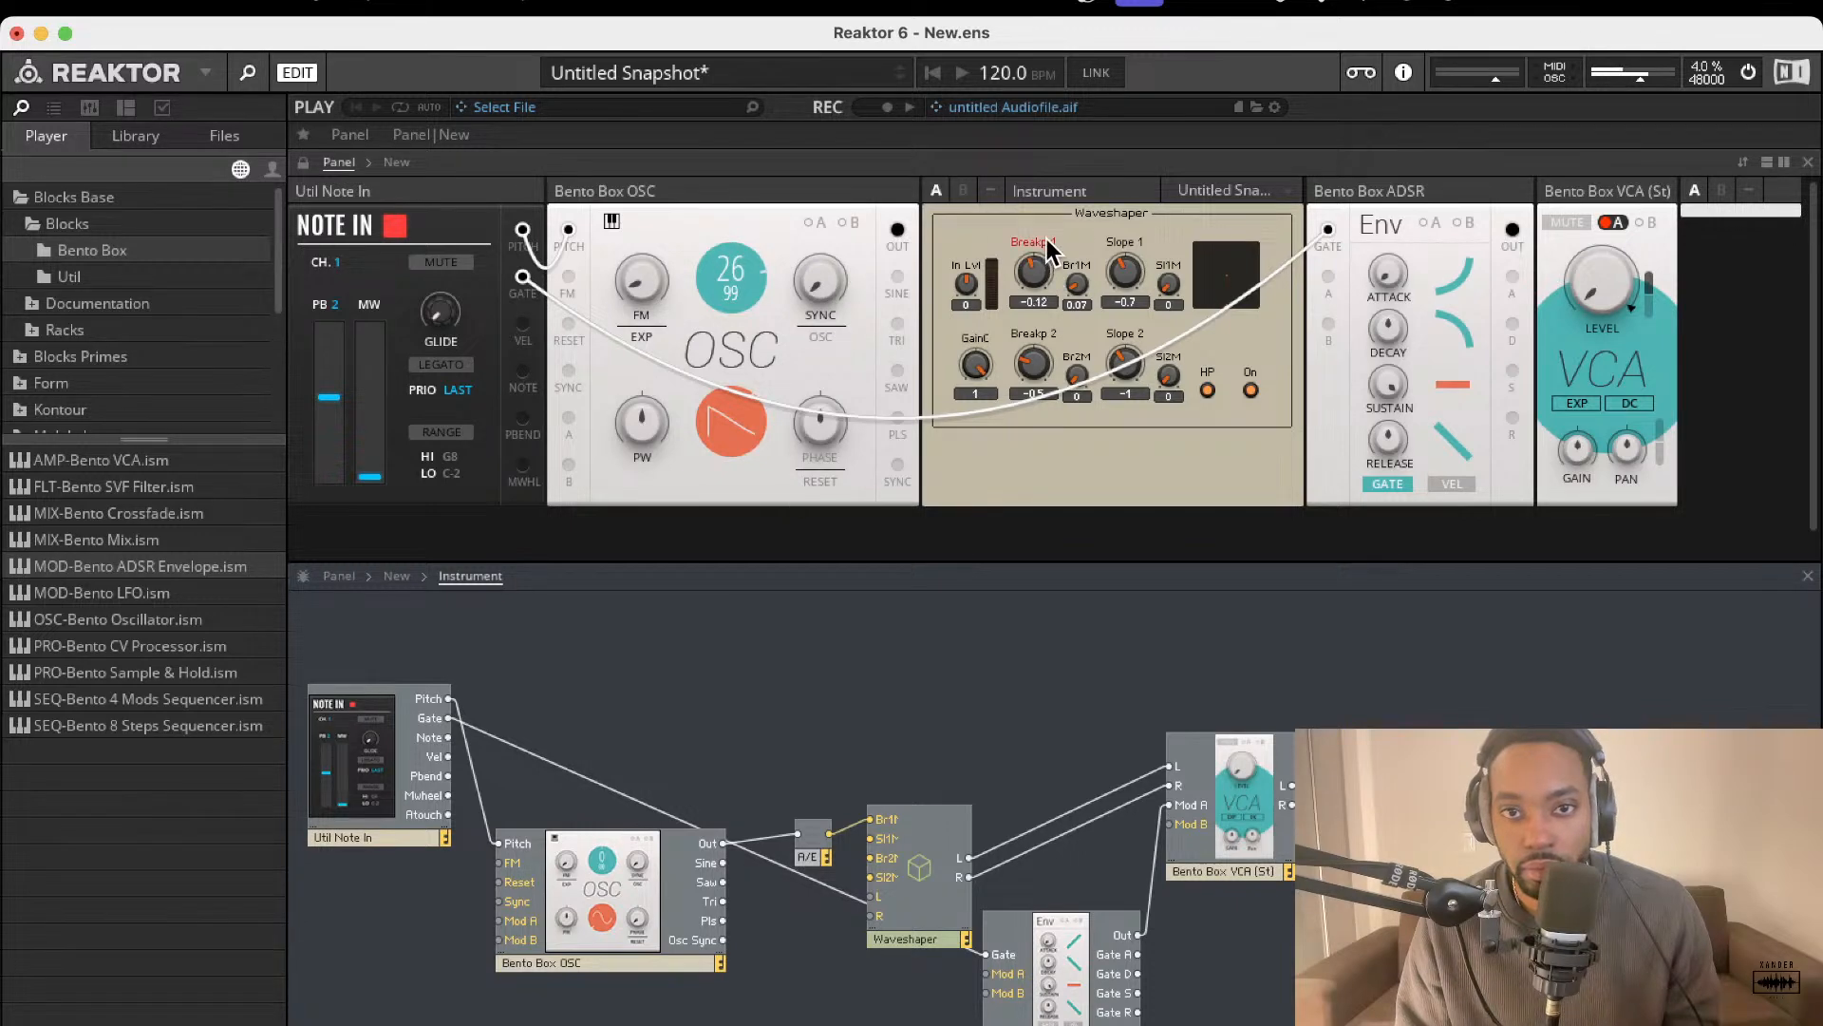
- Set the Waveshaper's Breakp 1 to -0.98 and its In Lvl to -22.5
drag(1047, 209, 1049, 231)
drag(958, 268, 966, 354)
click(973, 366)
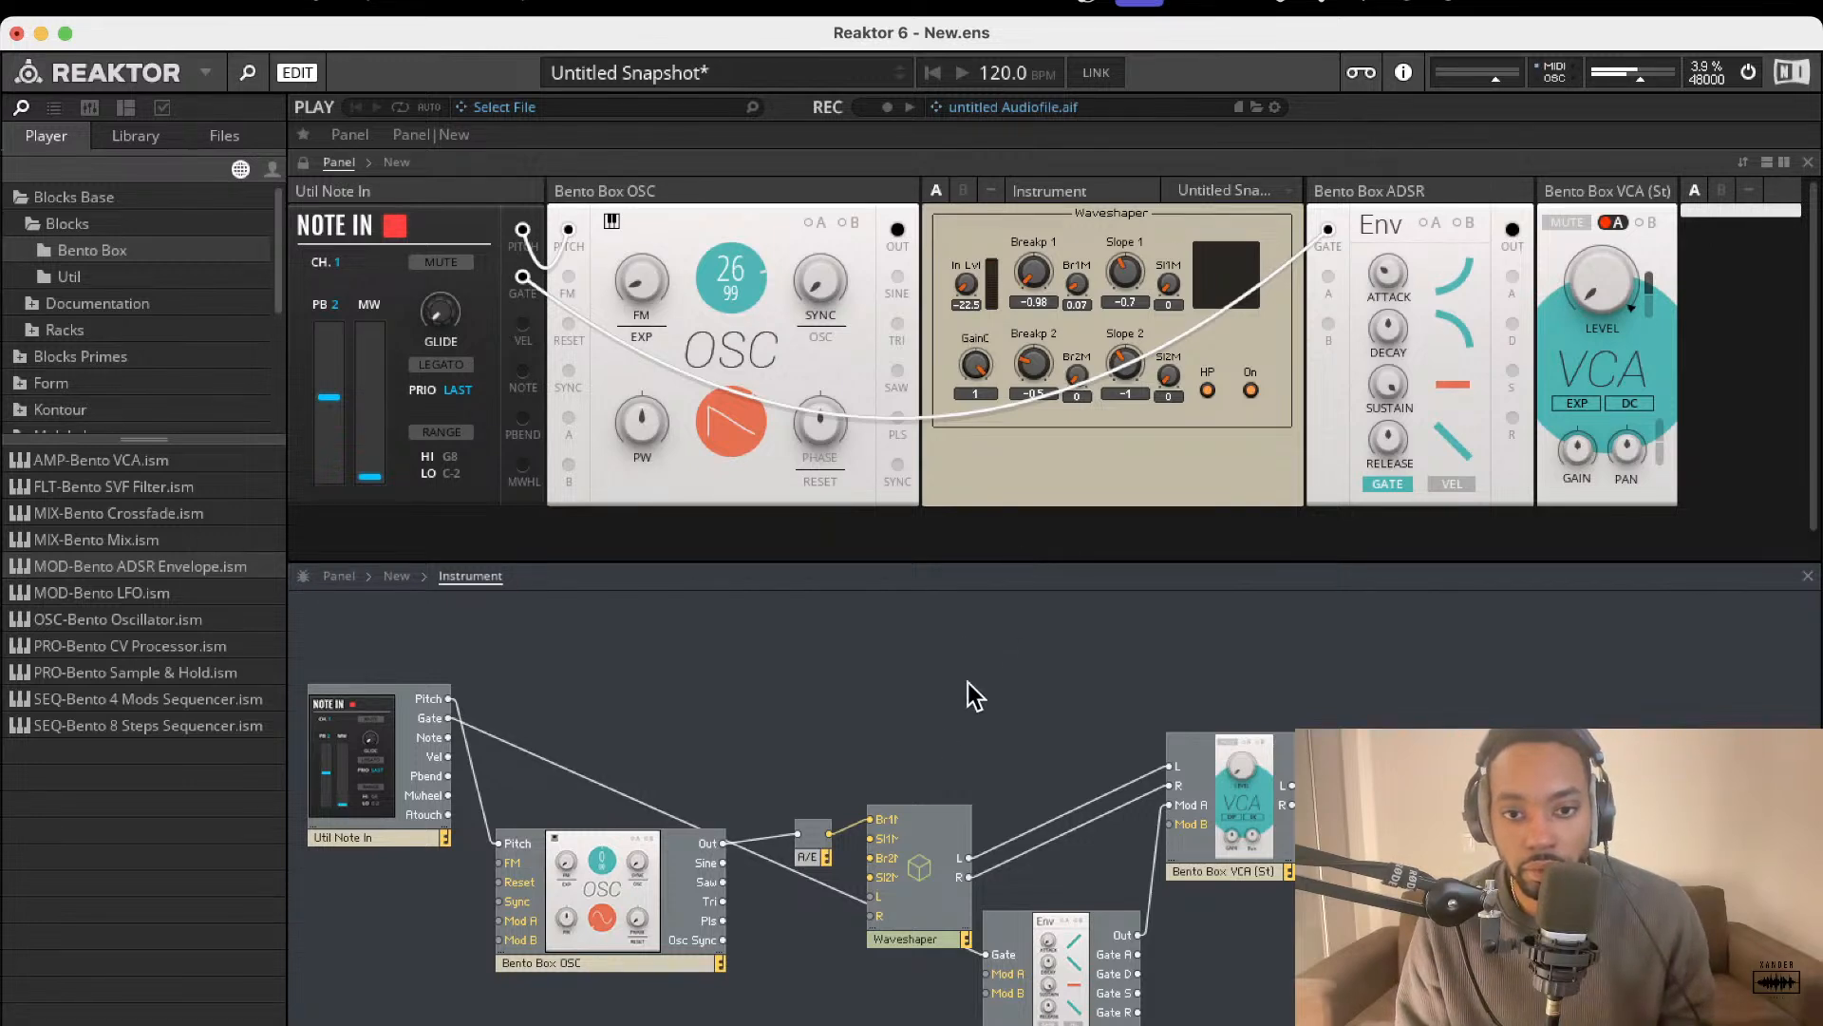
- Connect the A/E converter's output to the Waveshaper's Sl1M input as well, and test the HP and On switches
click(831, 831)
drag(832, 833, 872, 838)
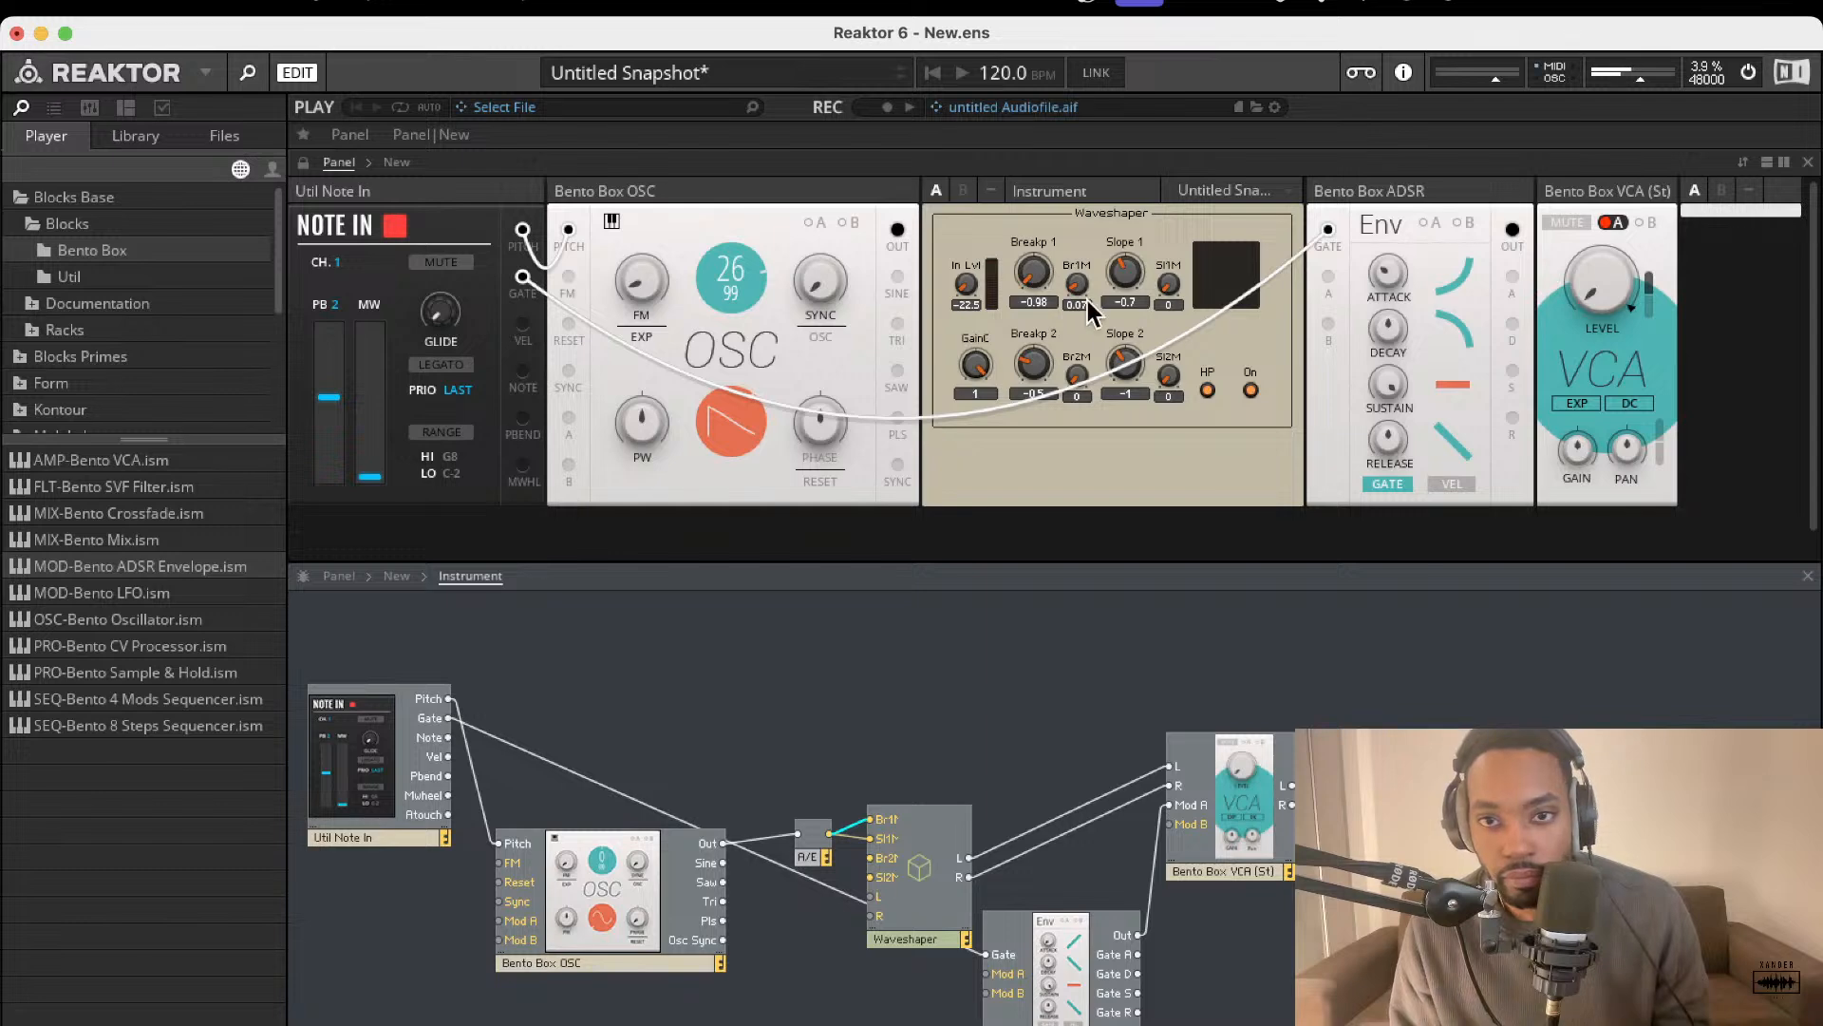
click(1208, 391)
click(1208, 390)
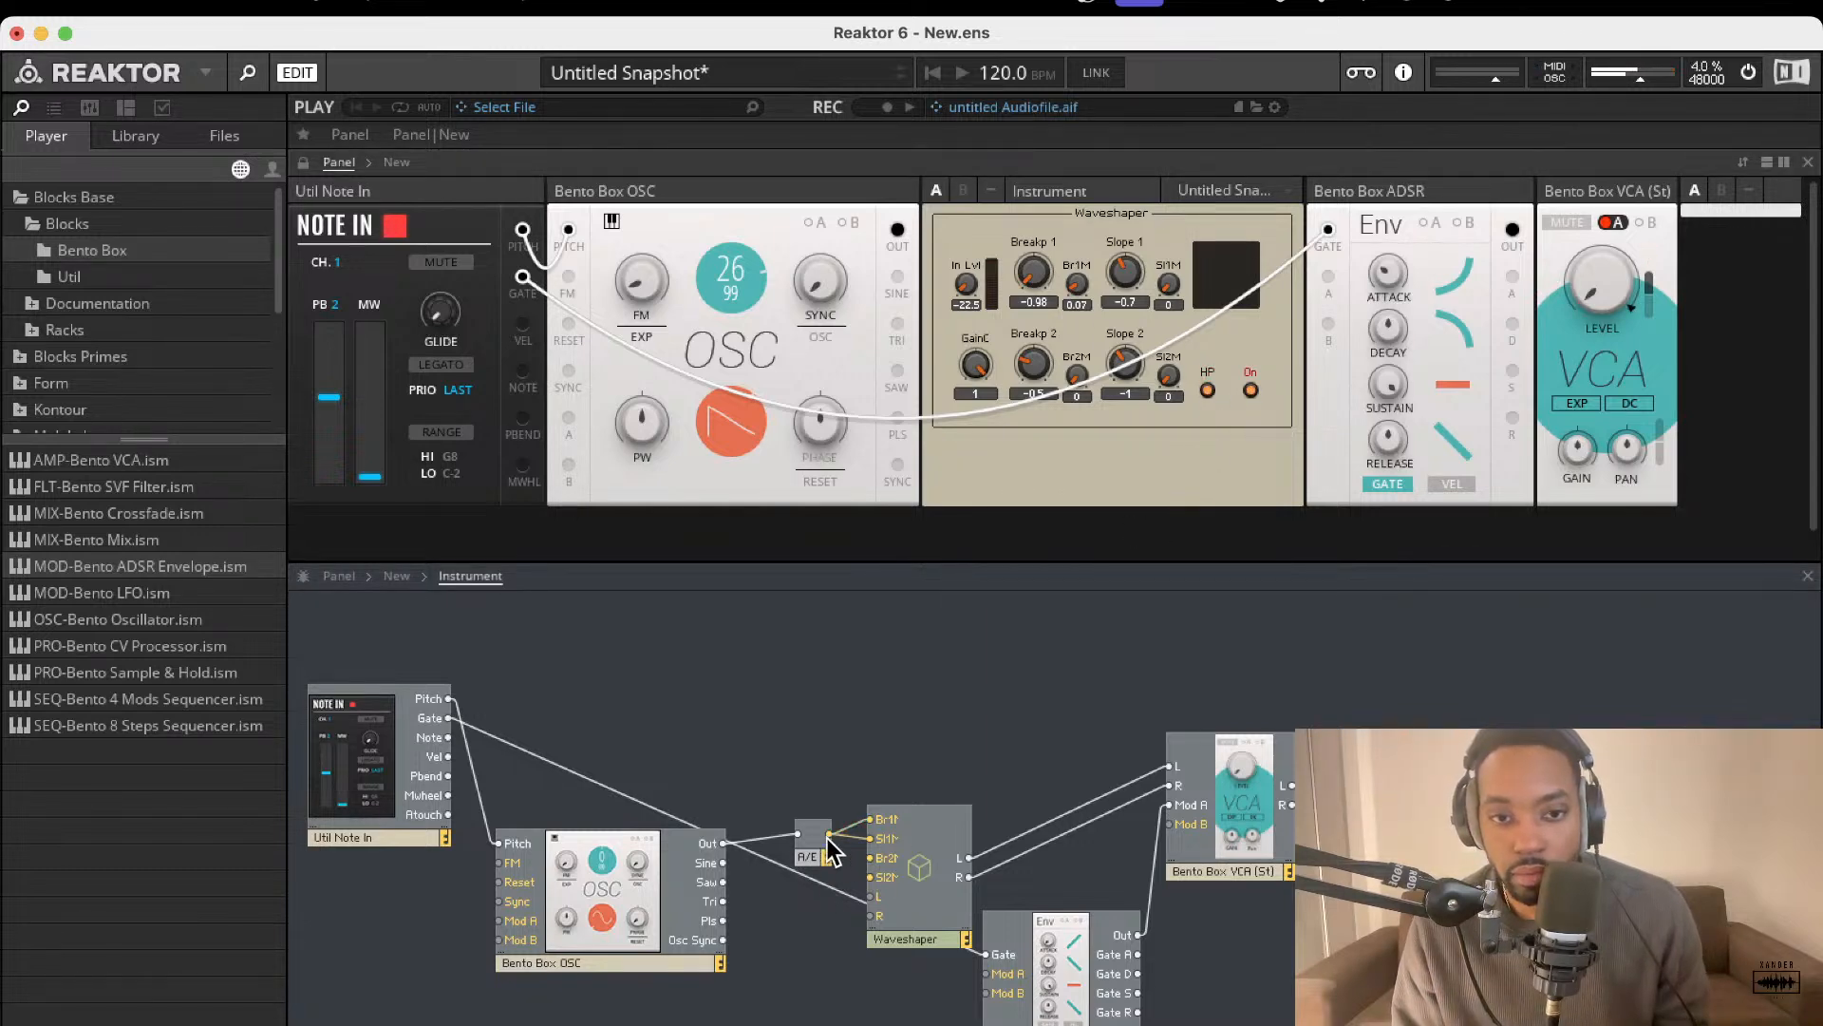
- Try wiring the A/E converter's output to the Waveshaper's Br2M input, remove that cable, and set Slope 2 to -0.8
drag(832, 834, 871, 858)
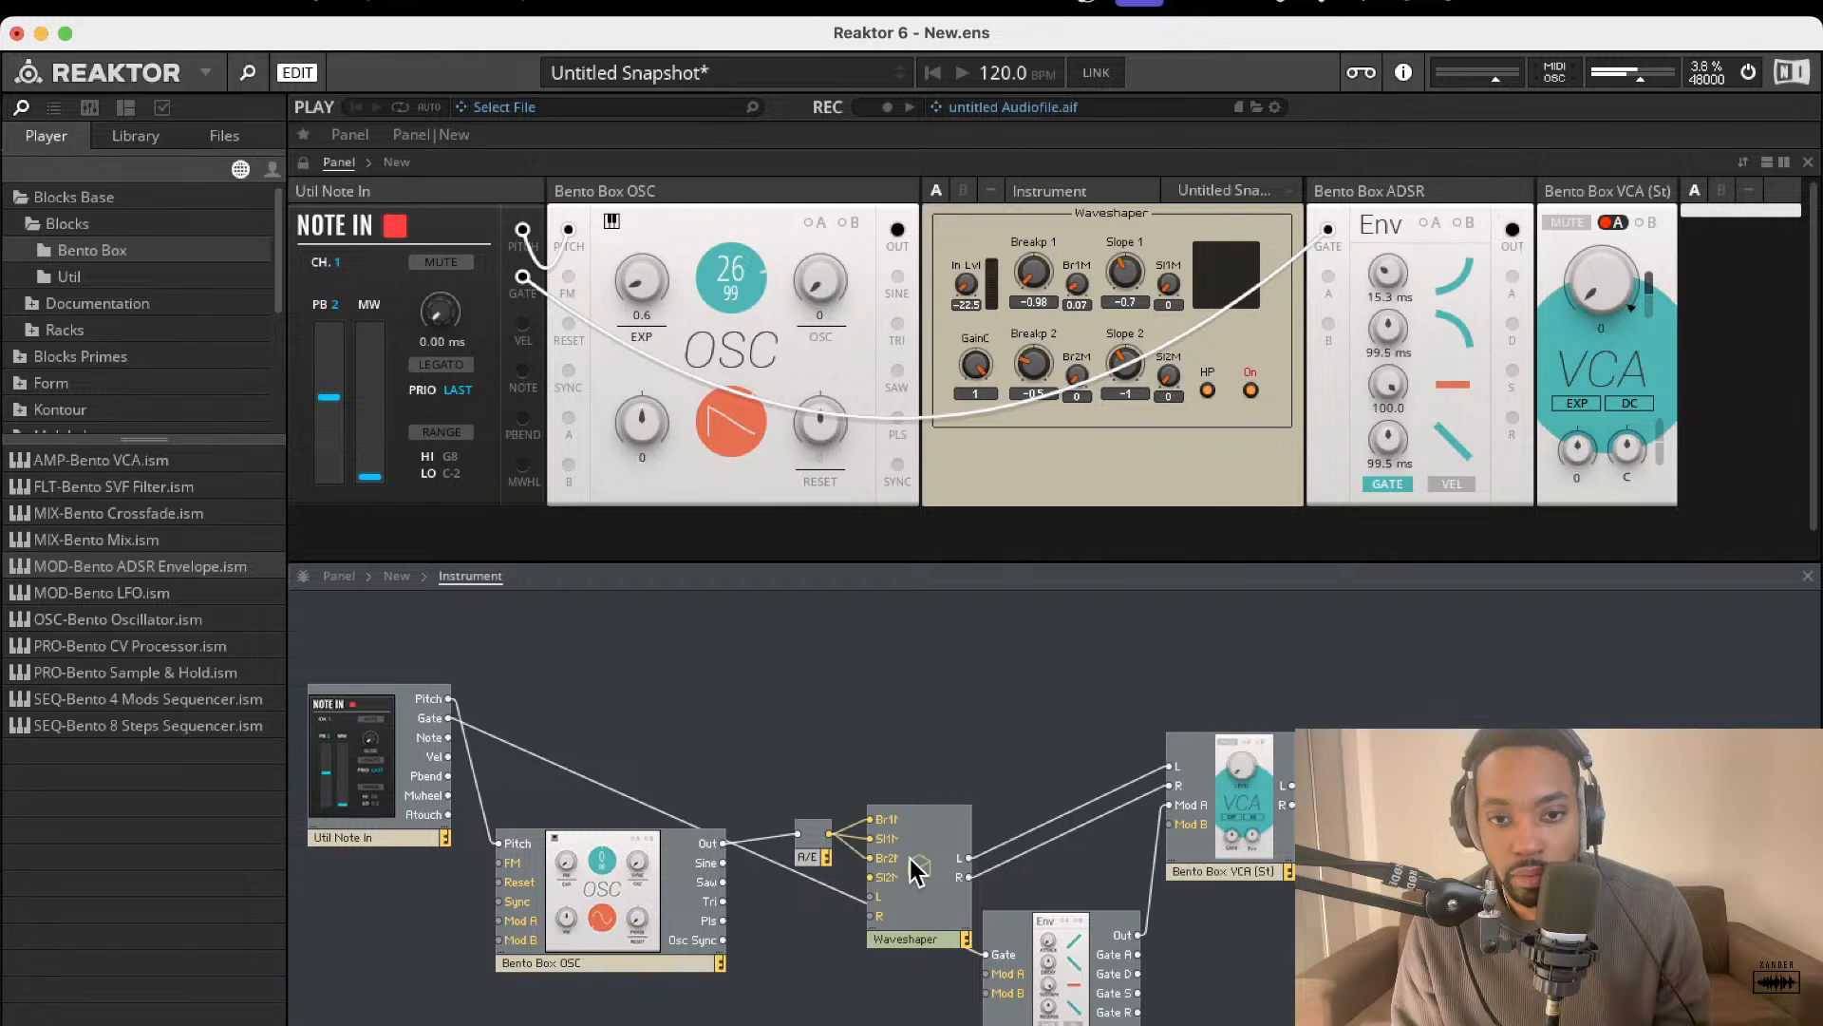
mouse_move(1142, 366)
mouse_down()
mouse_move(1161, 296)
mouse_move(1149, 370)
mouse_move(1172, 339)
mouse_move(1127, 370)
mouse_up()
click(853, 854)
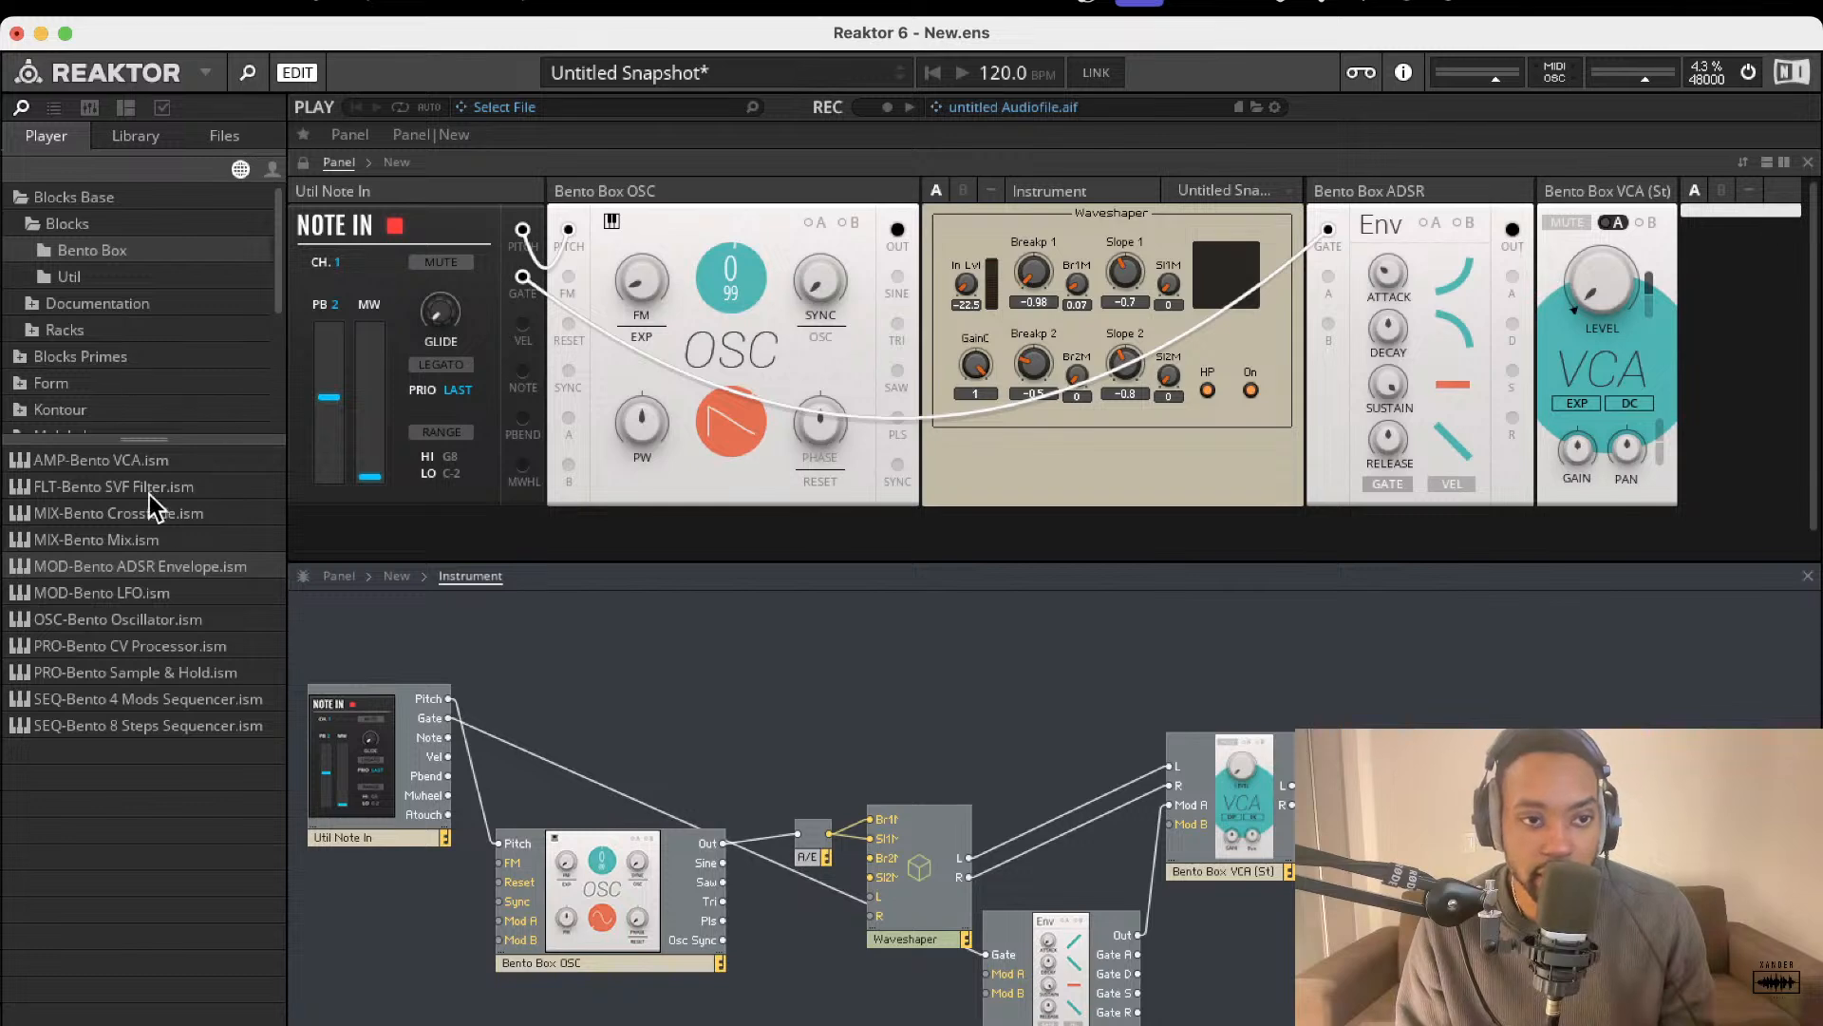
- Add a Bento SVF Filter and place it between the oscillator and the A/E converter, shifting the VCA, converter and Waveshaper to make room
drag(155, 488, 1177, 953)
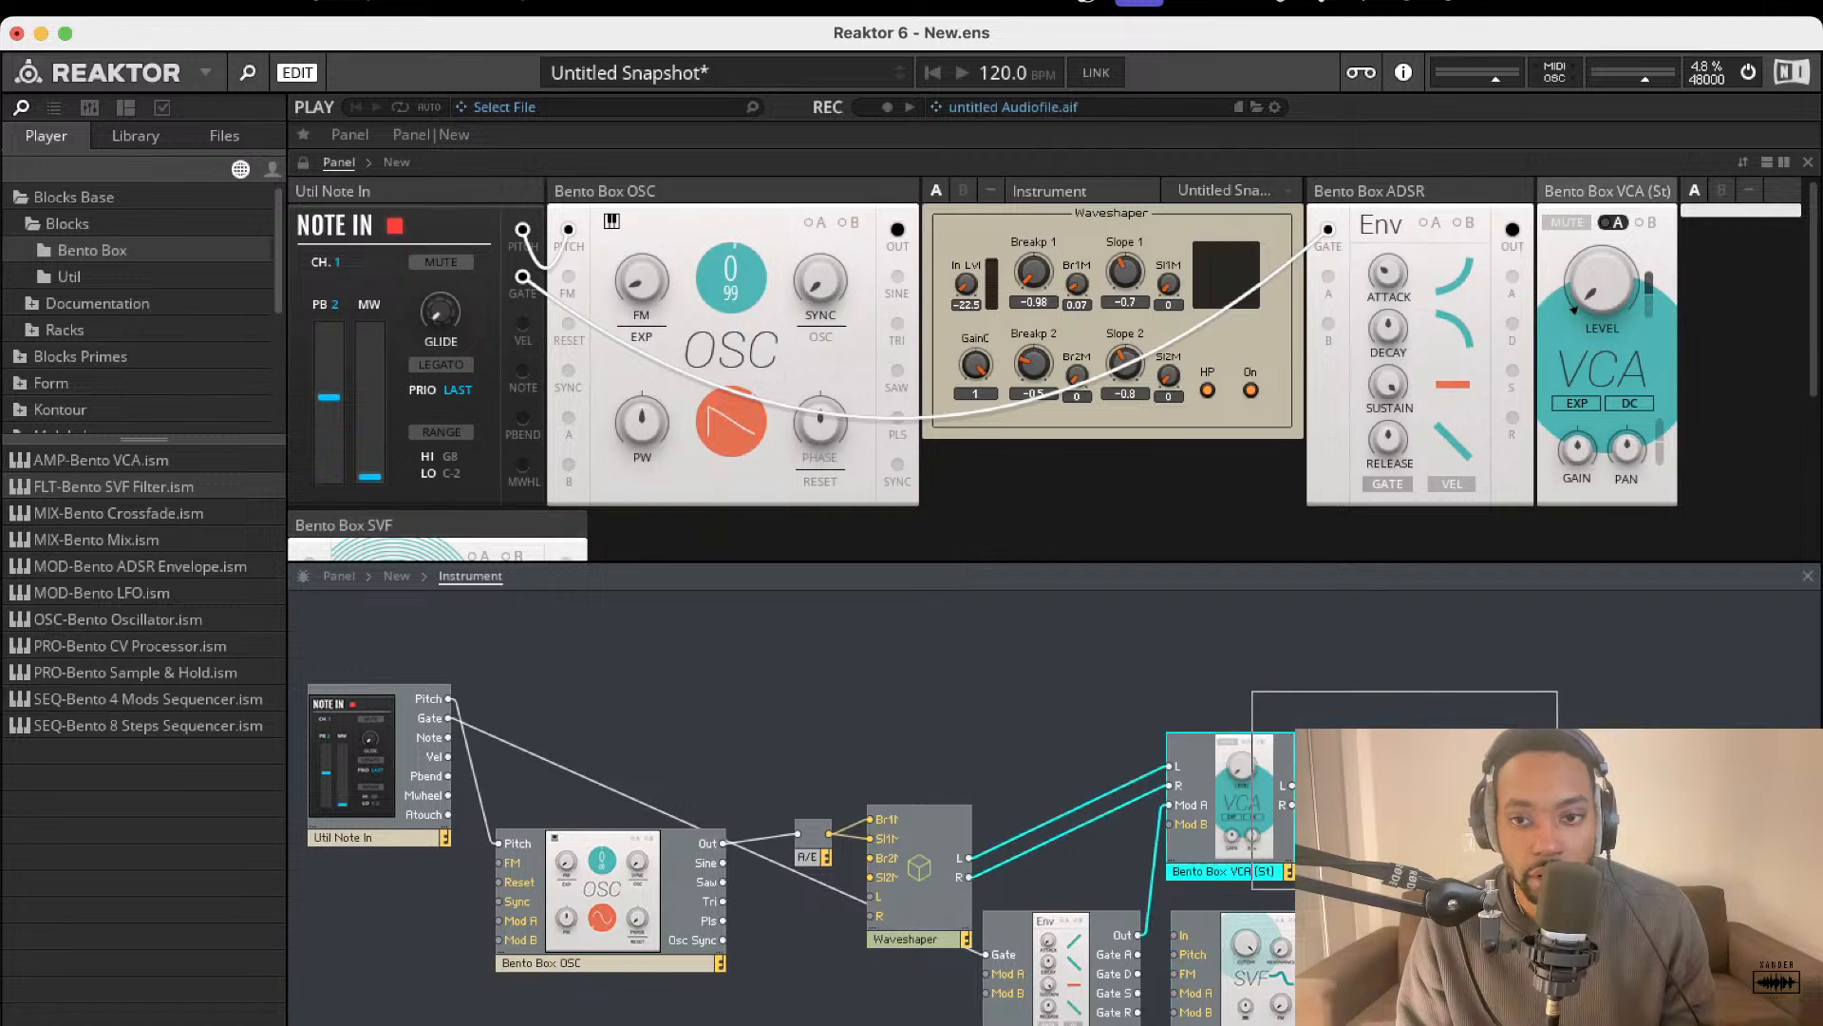
drag(1222, 837, 1439, 842)
drag(1222, 961, 1207, 866)
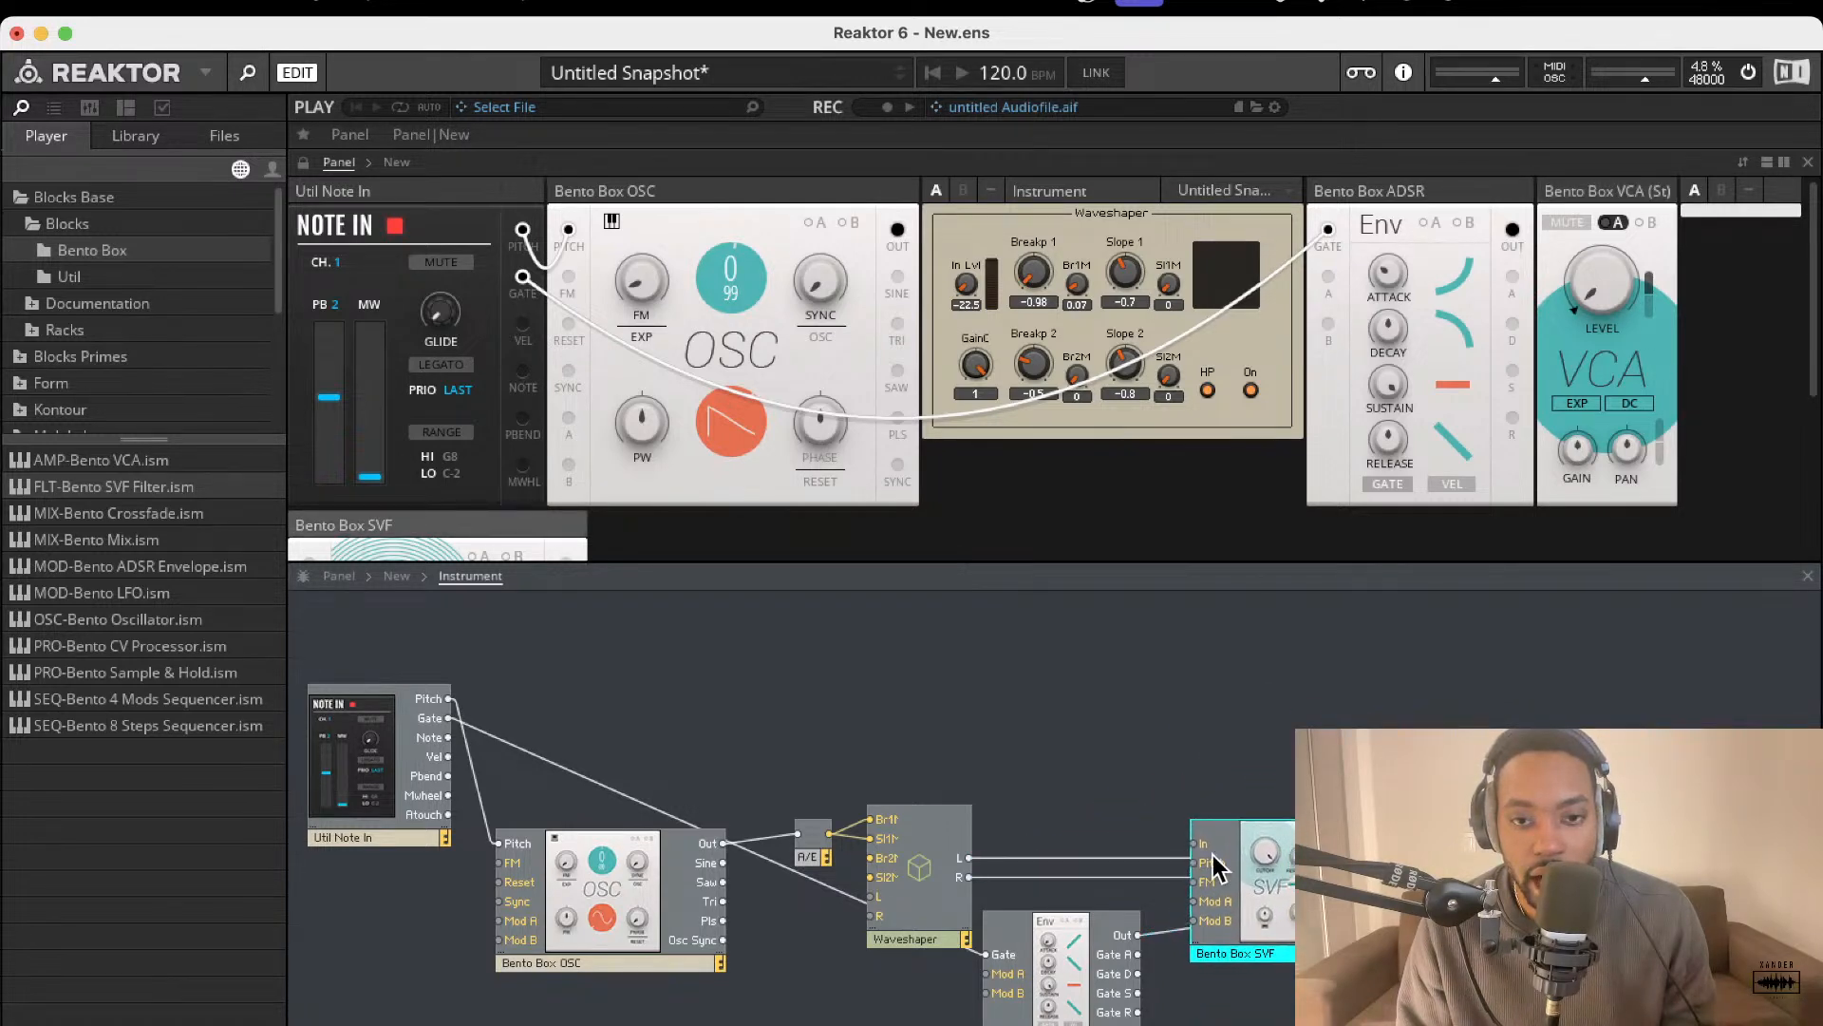
drag(1044, 839, 975, 857)
drag(1198, 901, 1063, 891)
drag(1256, 904, 856, 962)
drag(808, 790, 1092, 815)
drag(926, 852, 1092, 811)
drag(834, 828, 985, 795)
- Wire the oscillator's Out to the SVF's Pitch port and the SVF's Out to the A/E converter
drag(839, 949, 724, 843)
drag(925, 867, 948, 801)
scroll(769, 423, down, 5)
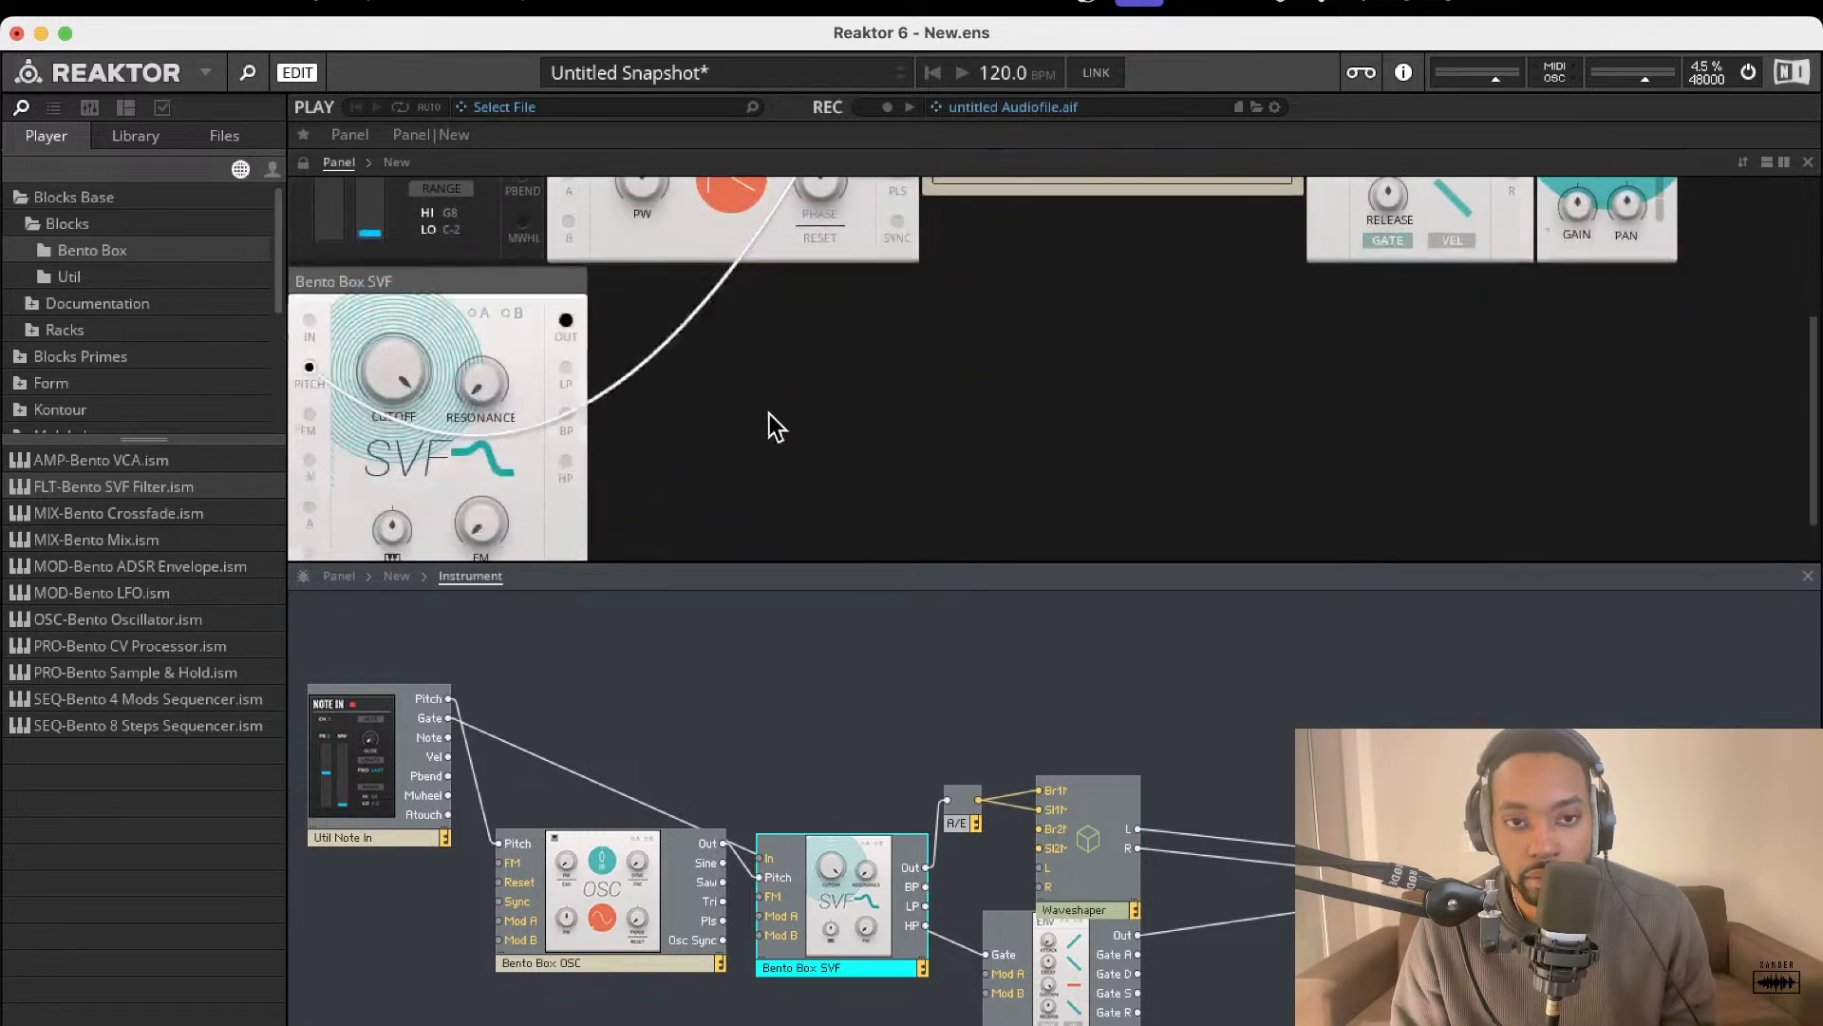
scroll(766, 366, up, 5)
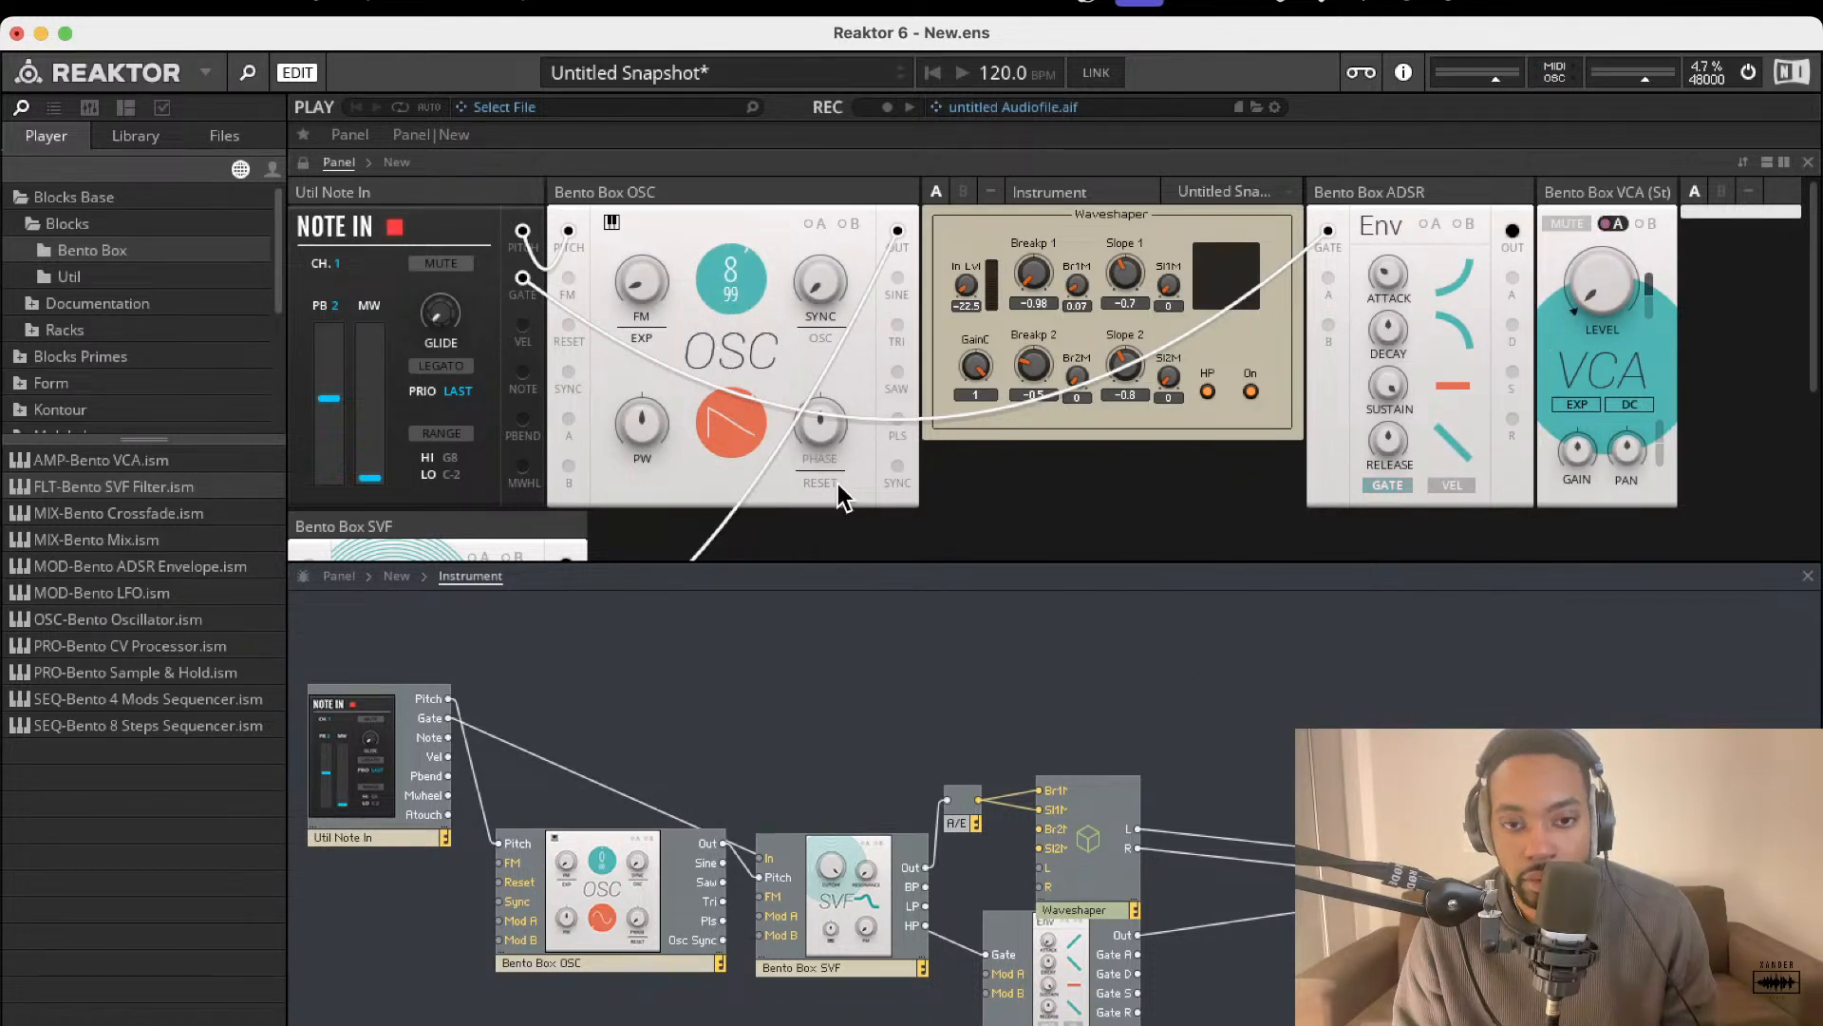
- Connect the oscillator's Out to the SVF's In port and delete the cable to its Pitch port, undoing the accidental deletion of the SVF
drag(834, 873, 842, 894)
drag(757, 854, 769, 878)
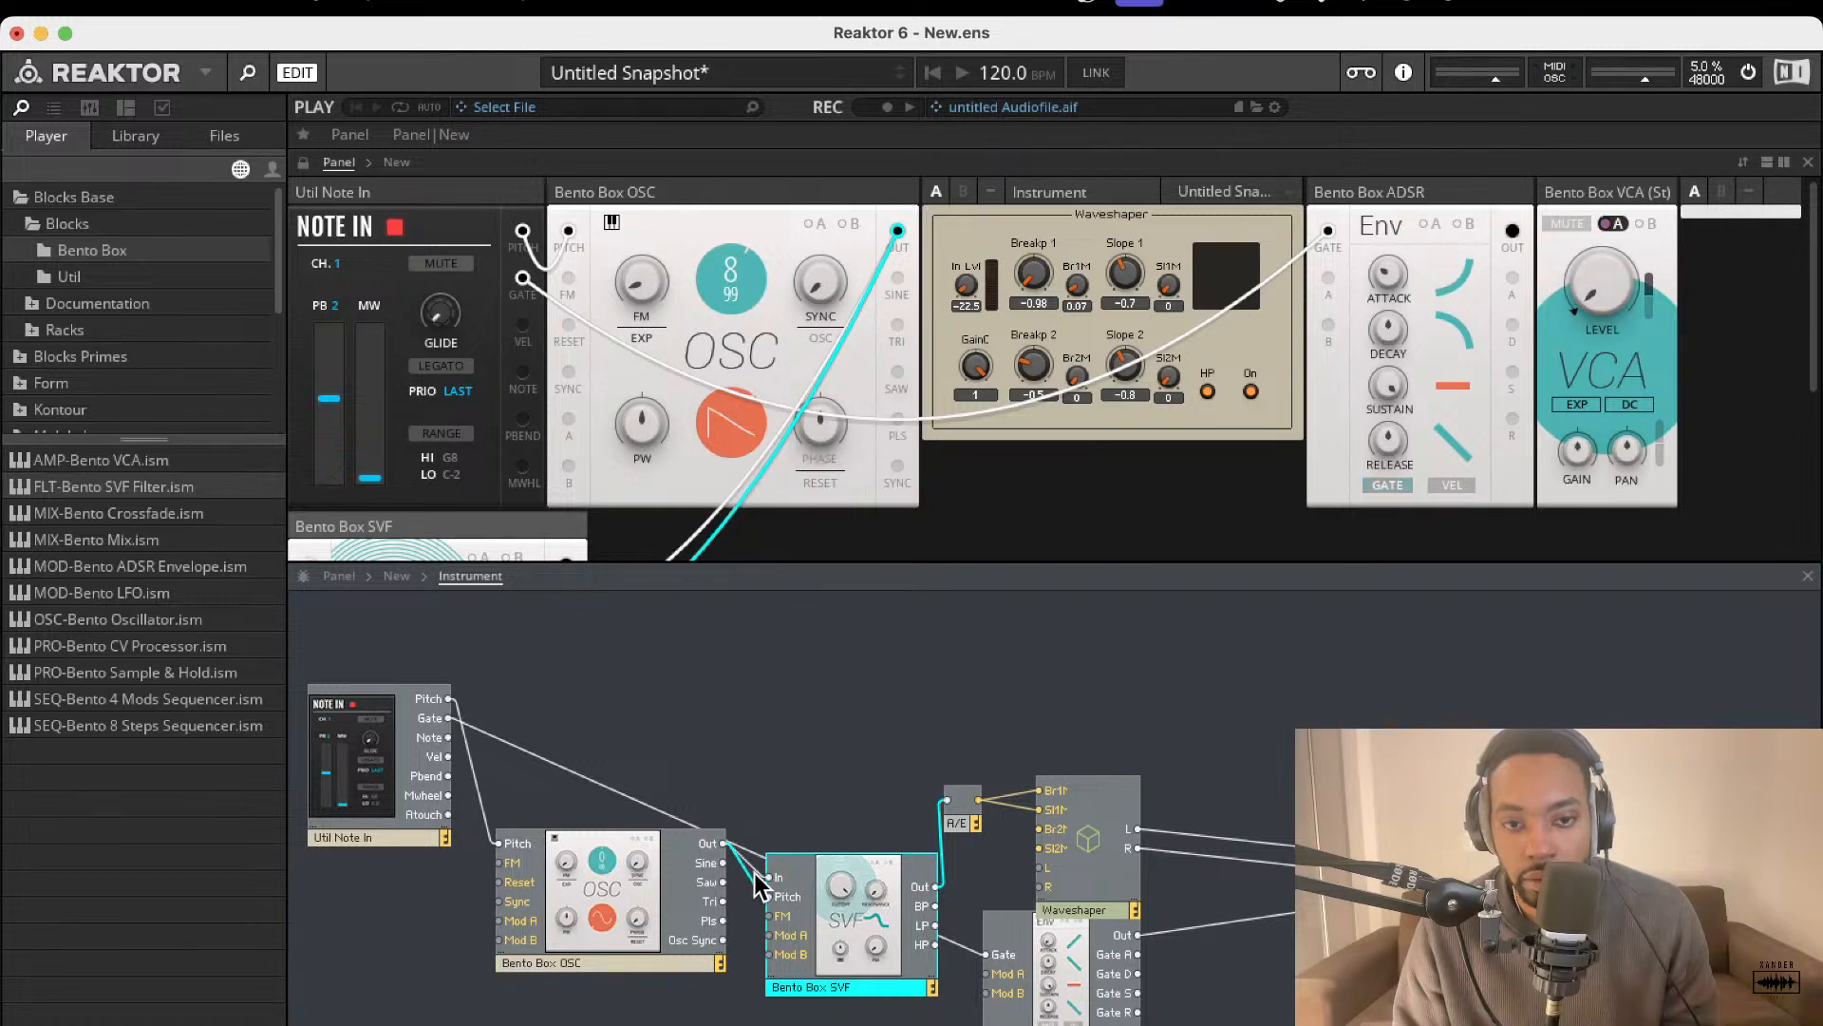
key(Delete)
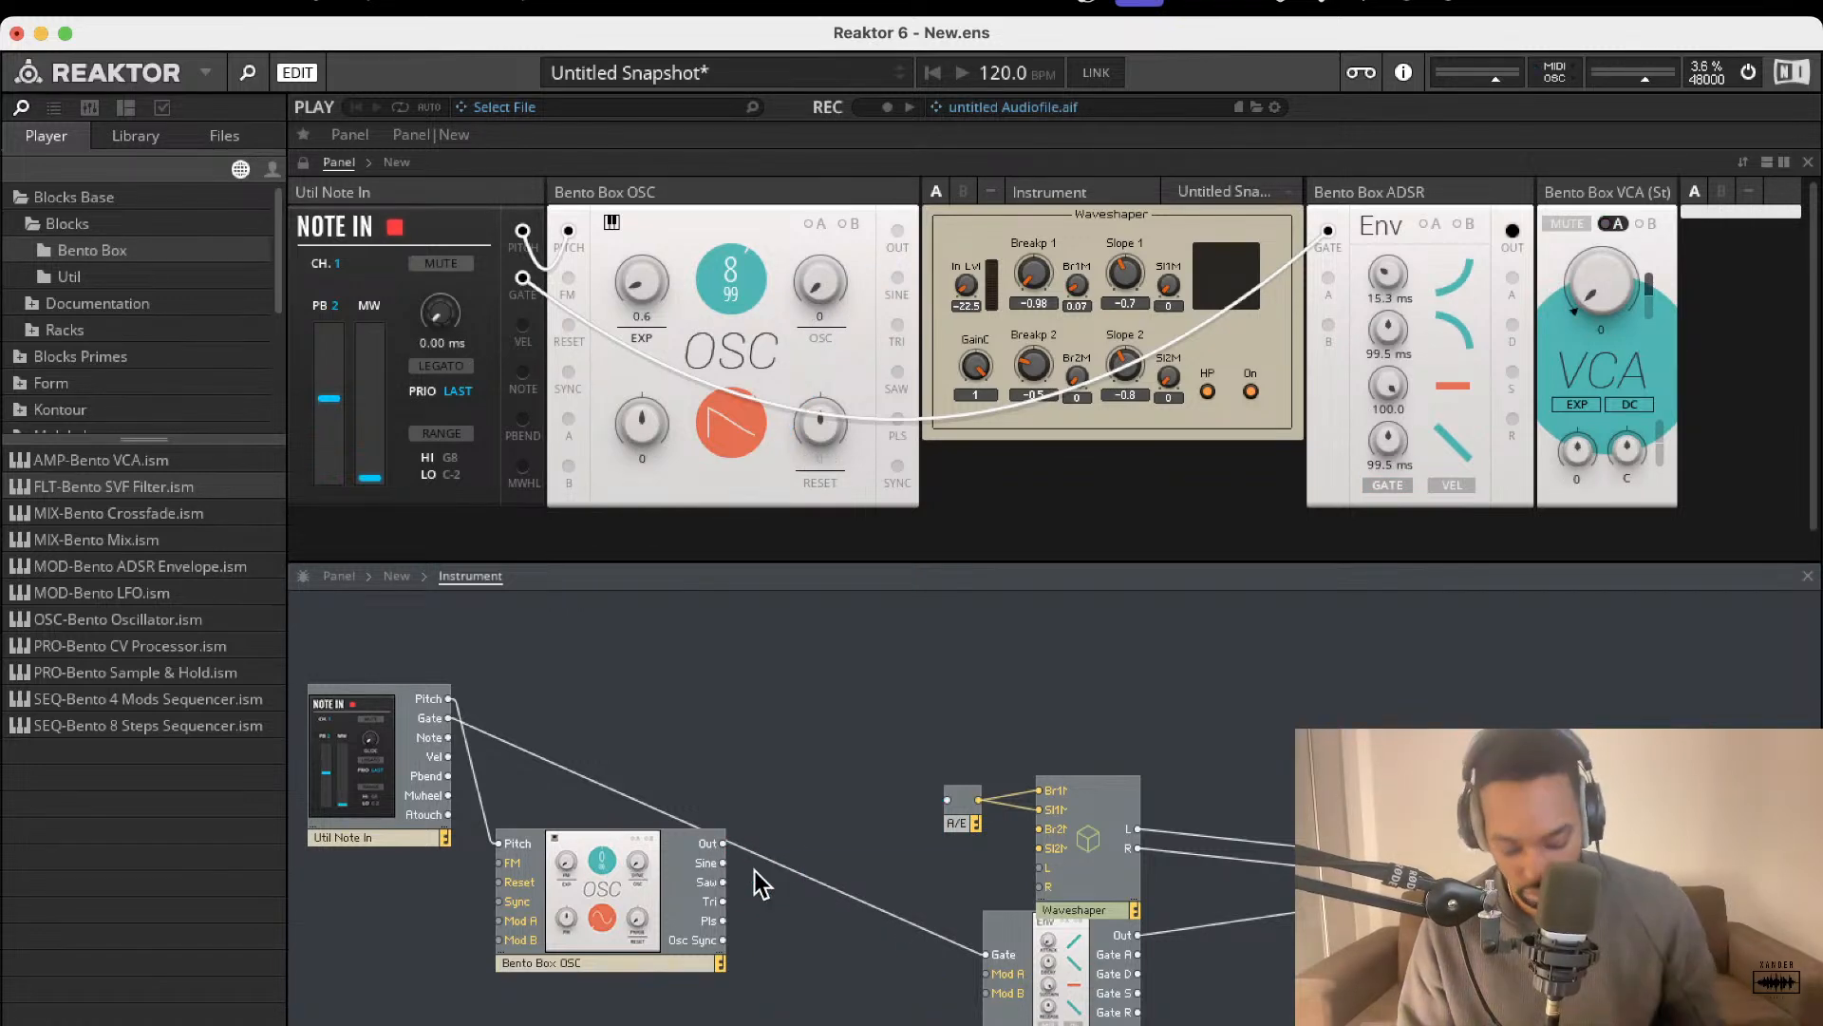
key(cmd+z)
key(Delete)
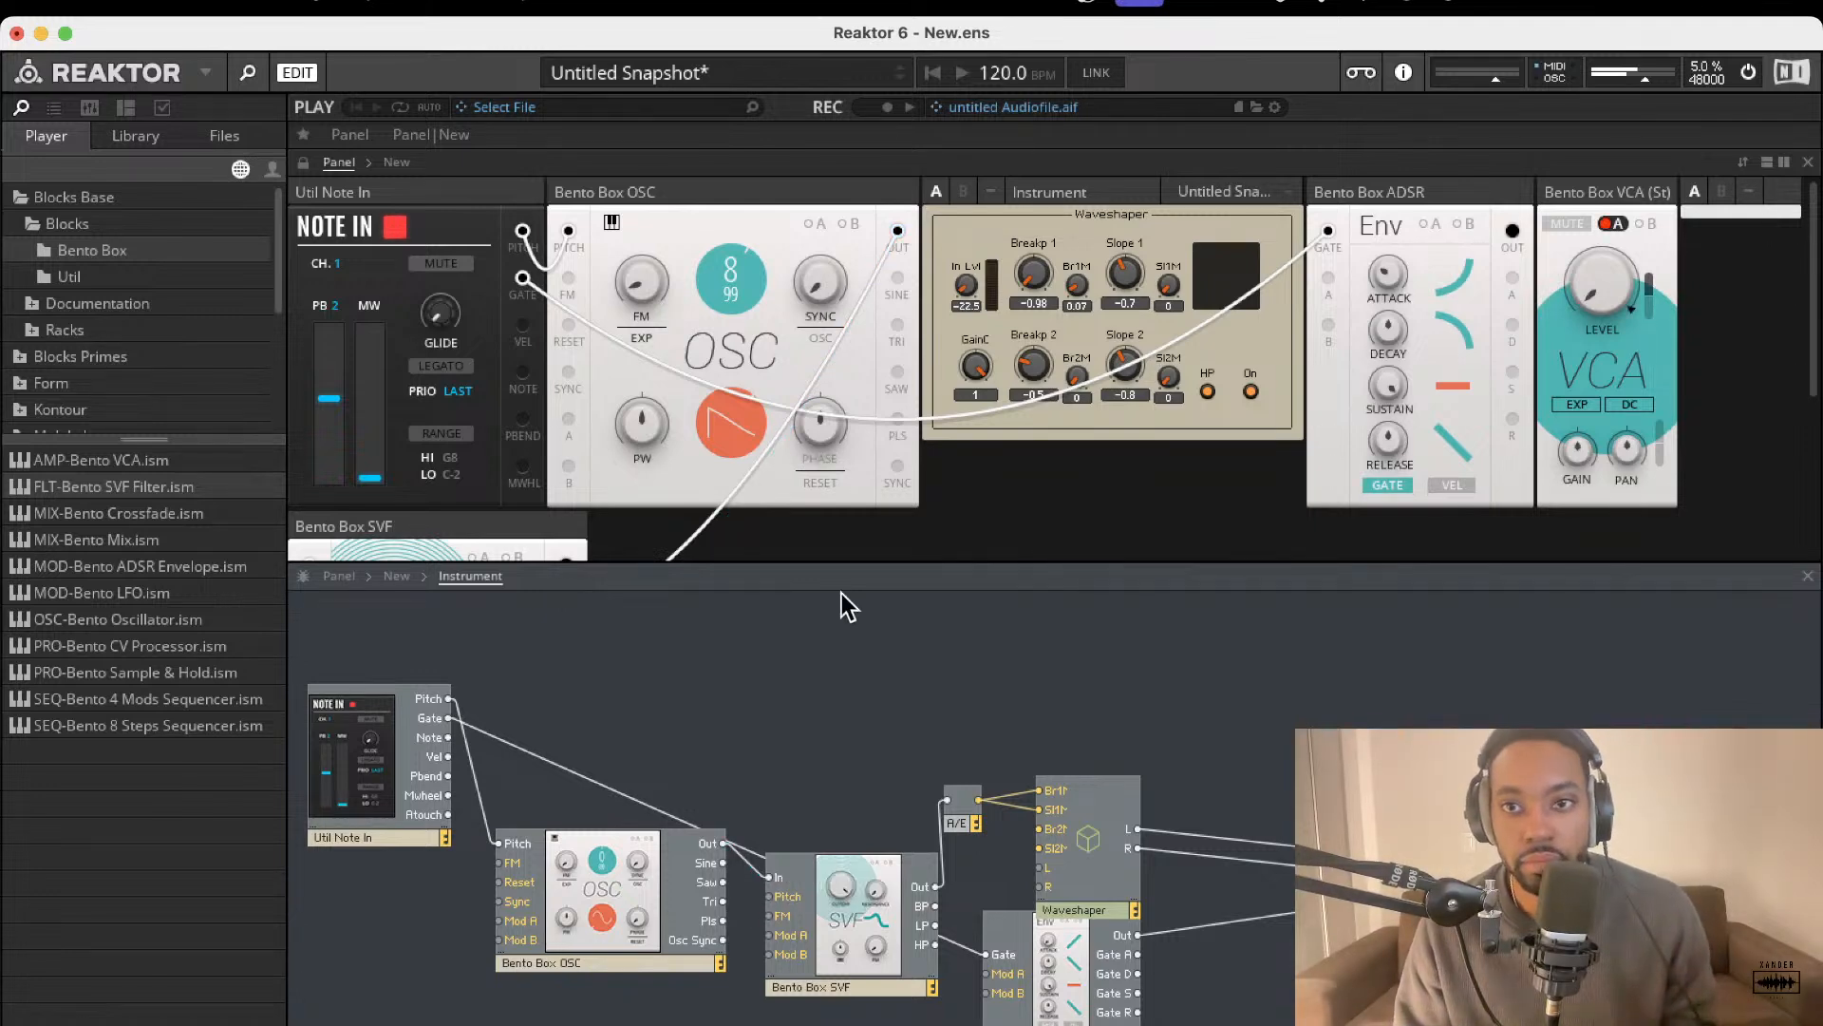
- Lower the cutoff frequency of the Bento Box SVF filter
scroll(475, 437, down, 5)
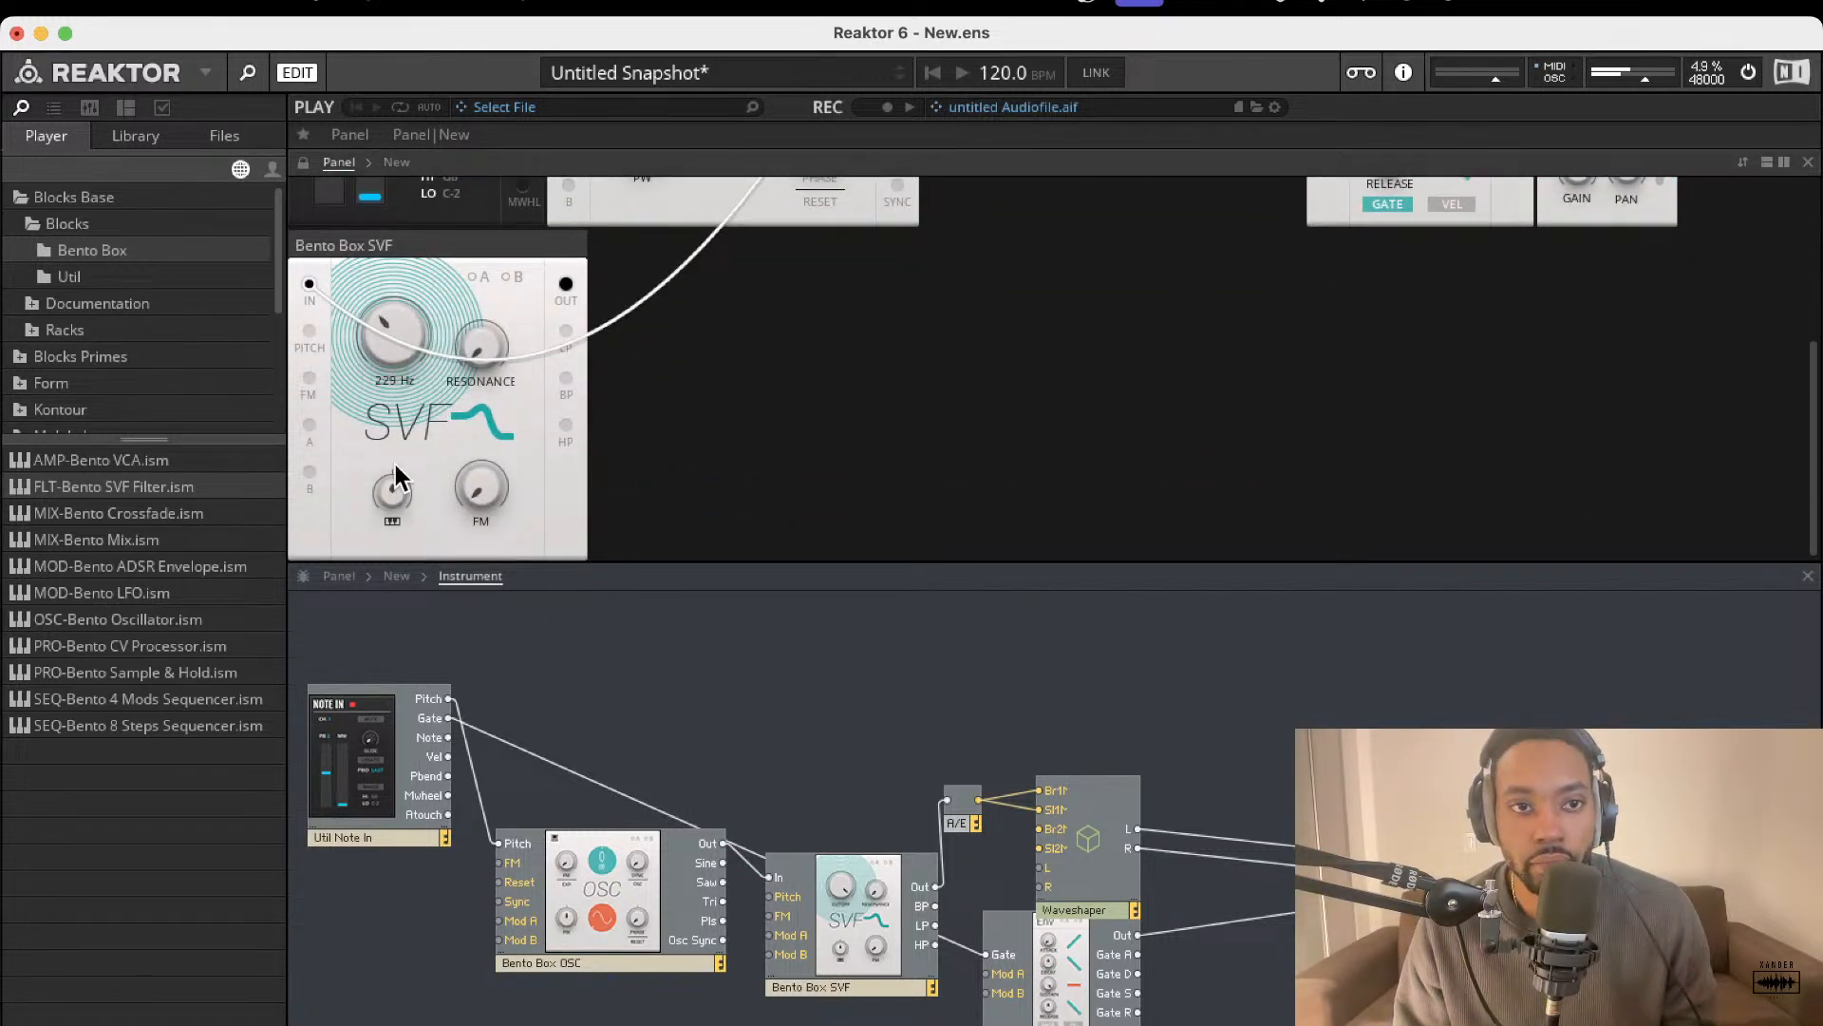
scroll(438, 356, up, 1)
drag(403, 382, 402, 457)
scroll(403, 328, up, 6)
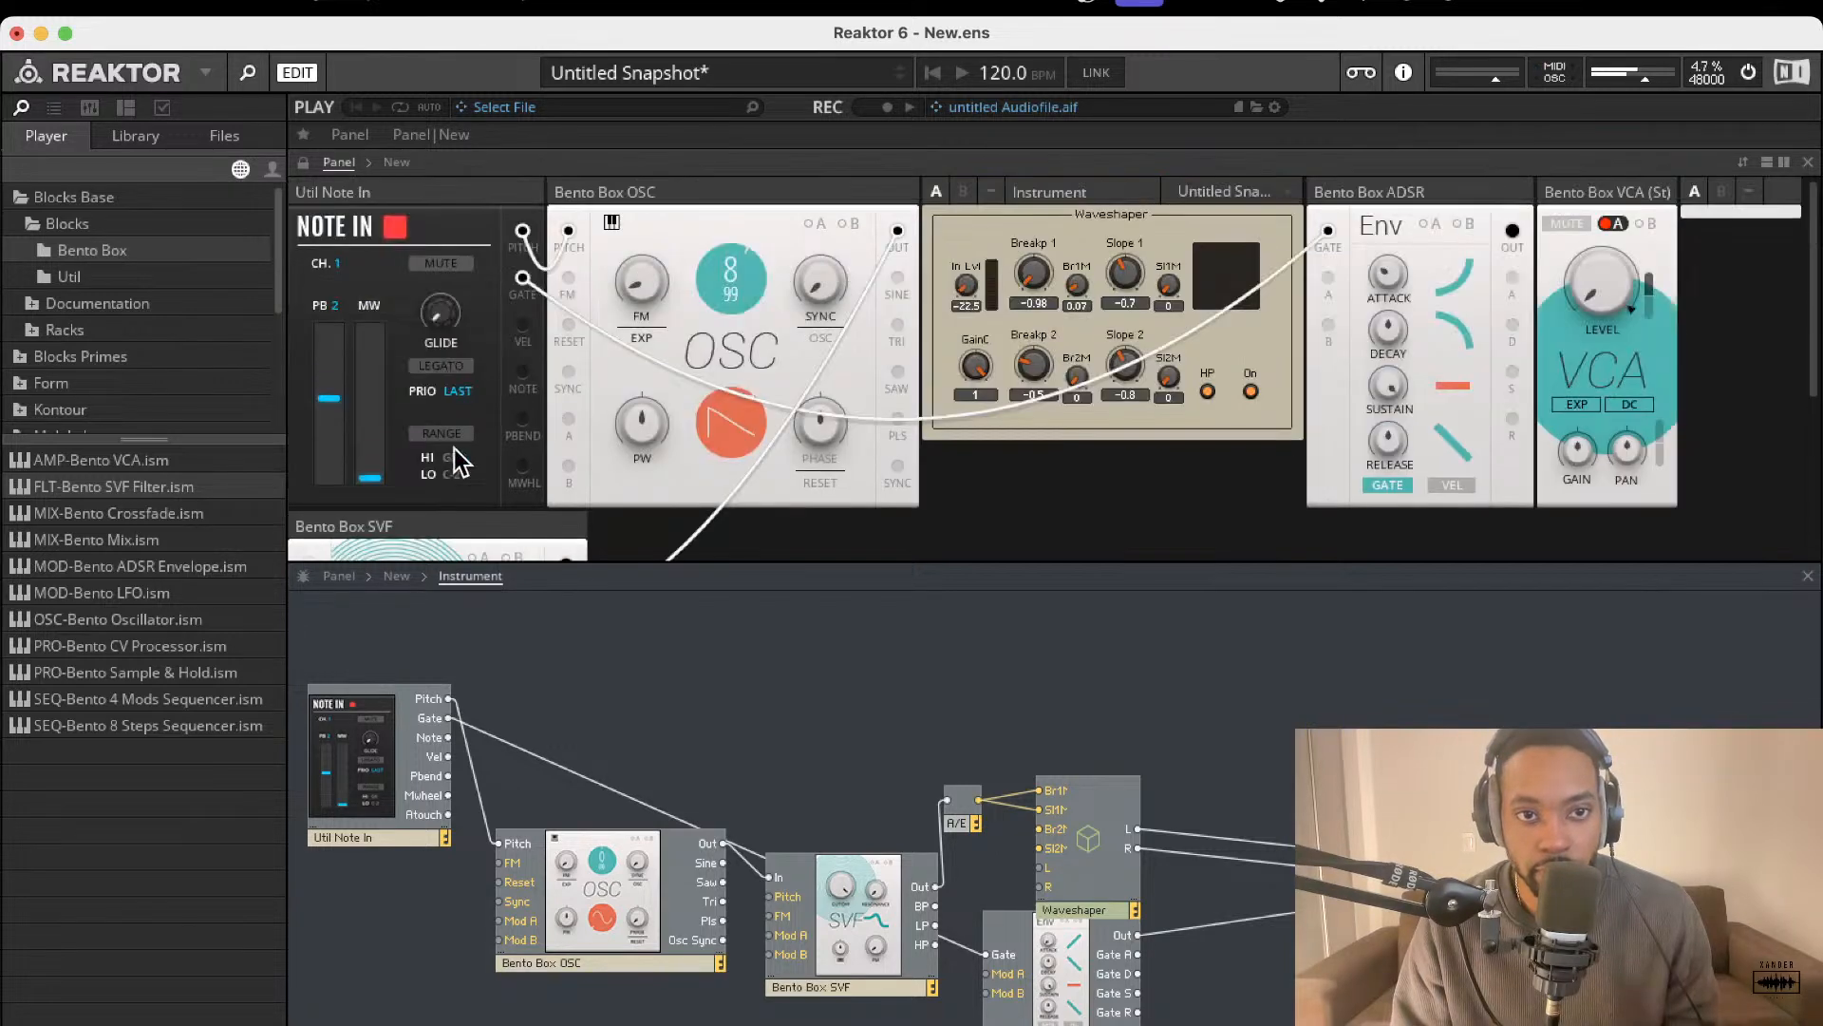
scroll(508, 409, down, 2)
scroll(508, 409, up, 2)
- Set the oscillator's pitch to 9.00, the Waveshaper's Breakp 1 to -0.56 and its Slope 1 to -3.5
drag(740, 277, 742, 178)
drag(1044, 280, 1037, 245)
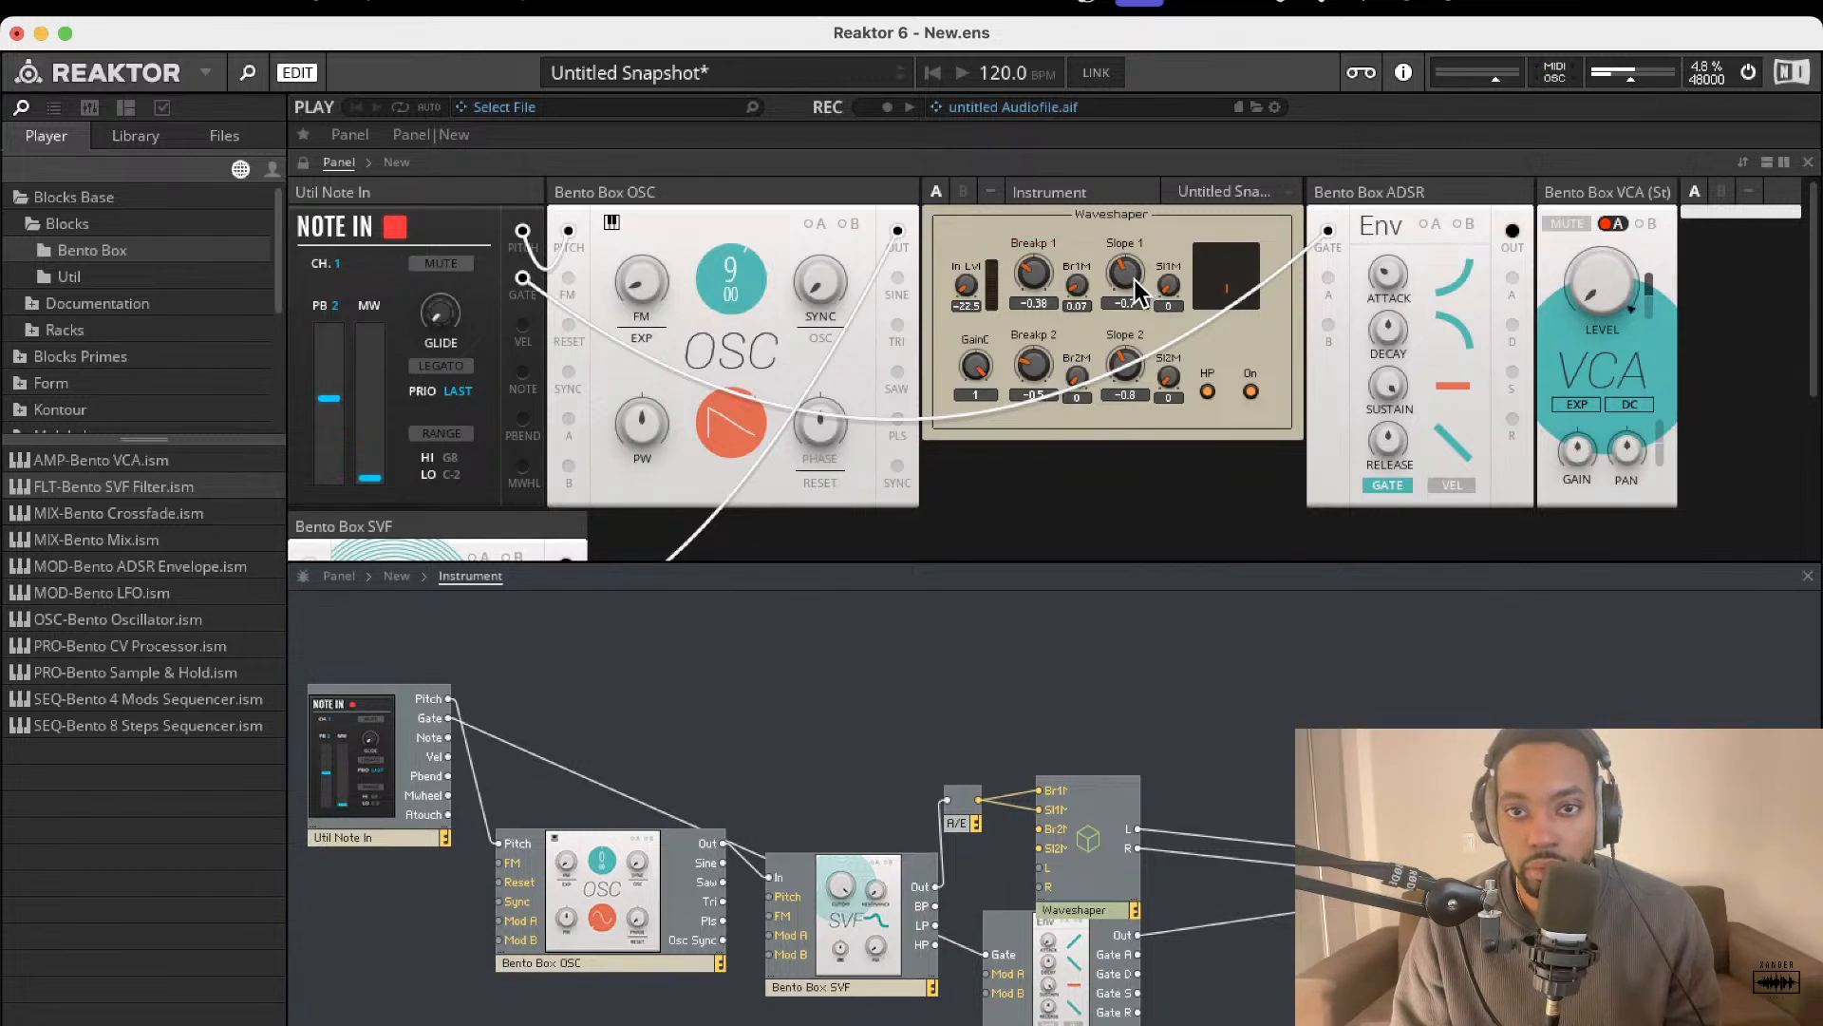
drag(1126, 323, 1124, 346)
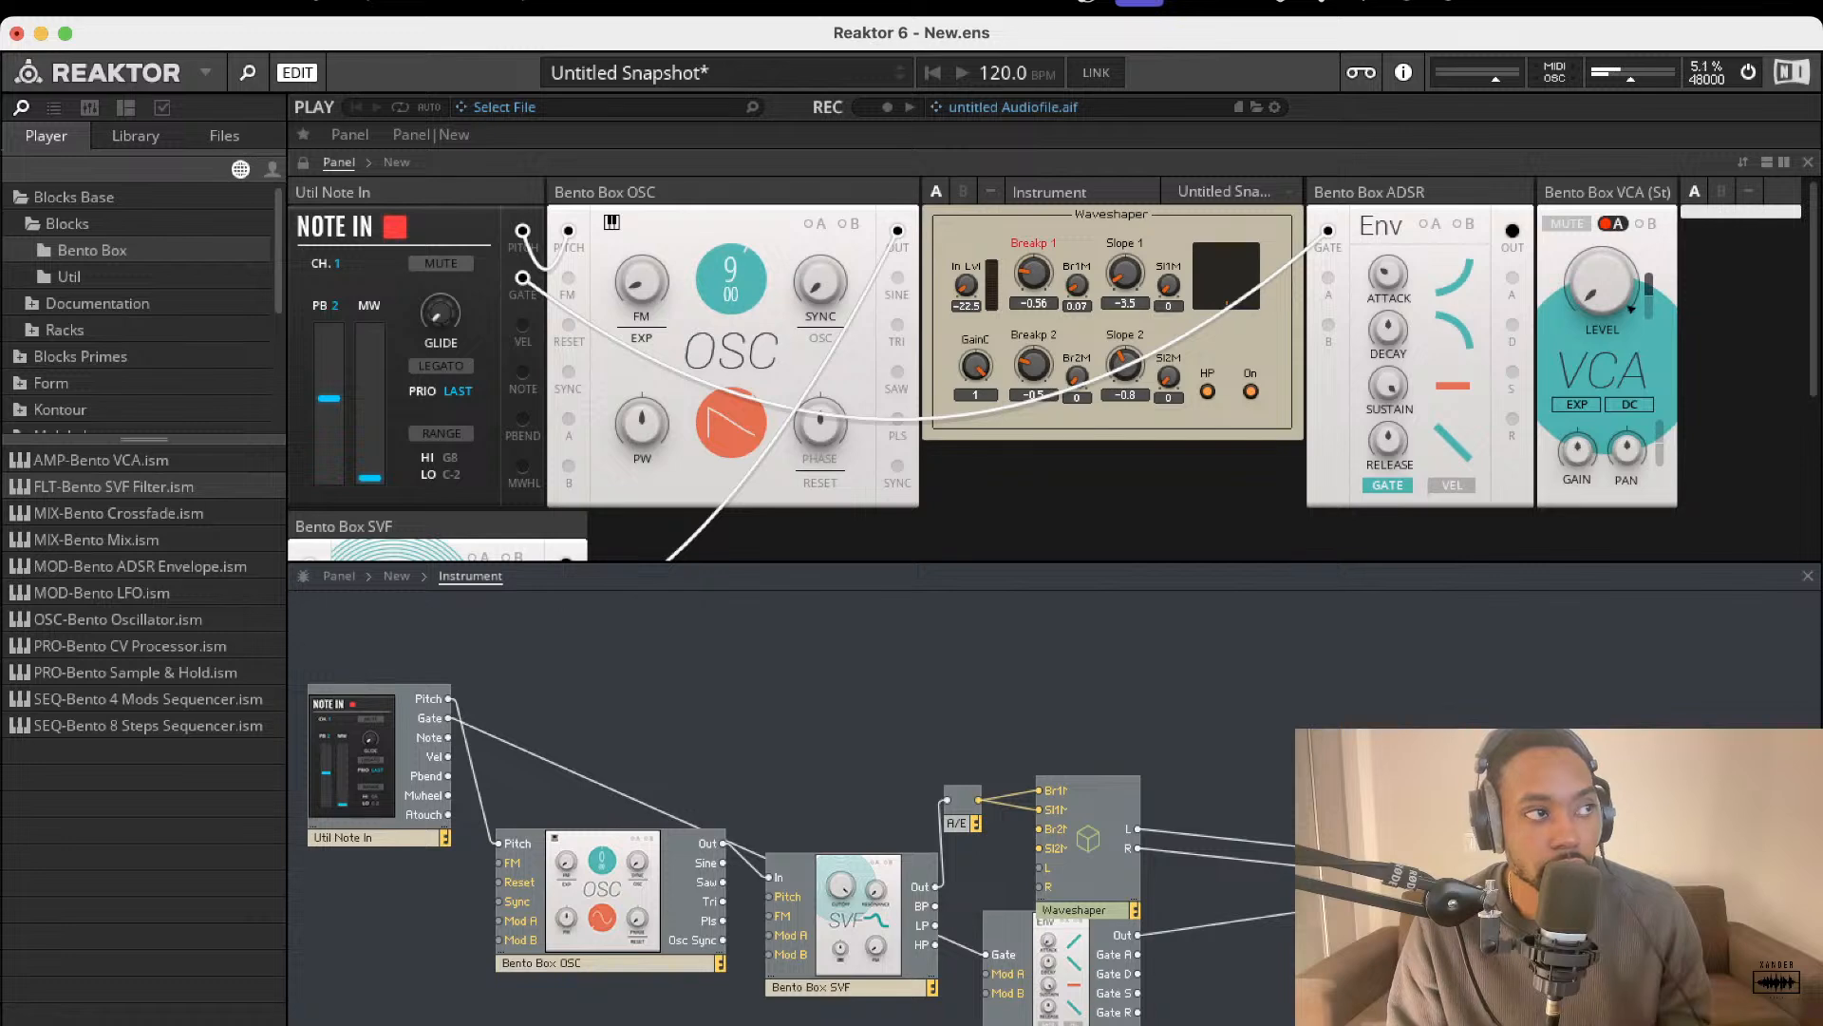
- Add a Bento LFO before the oscillator and wire its Out to the oscillator's Mod A port
mouse_move(627, 323)
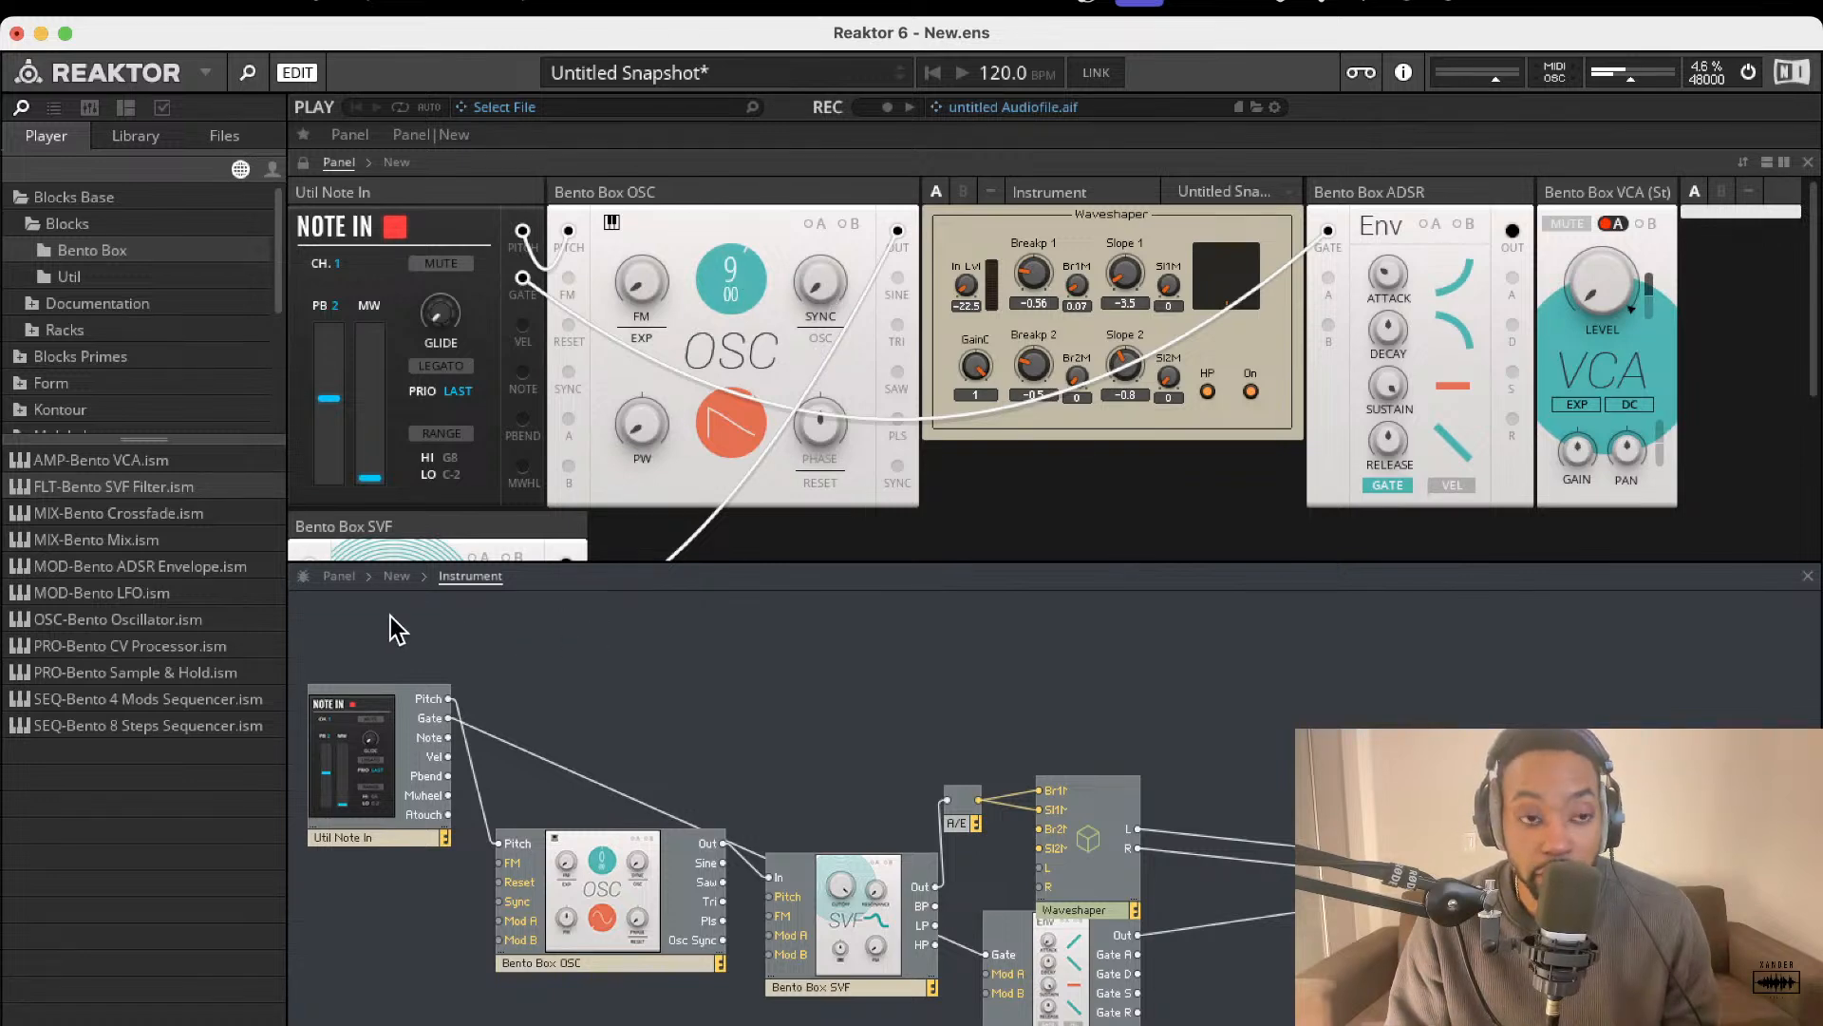
drag(137, 591, 950, 720)
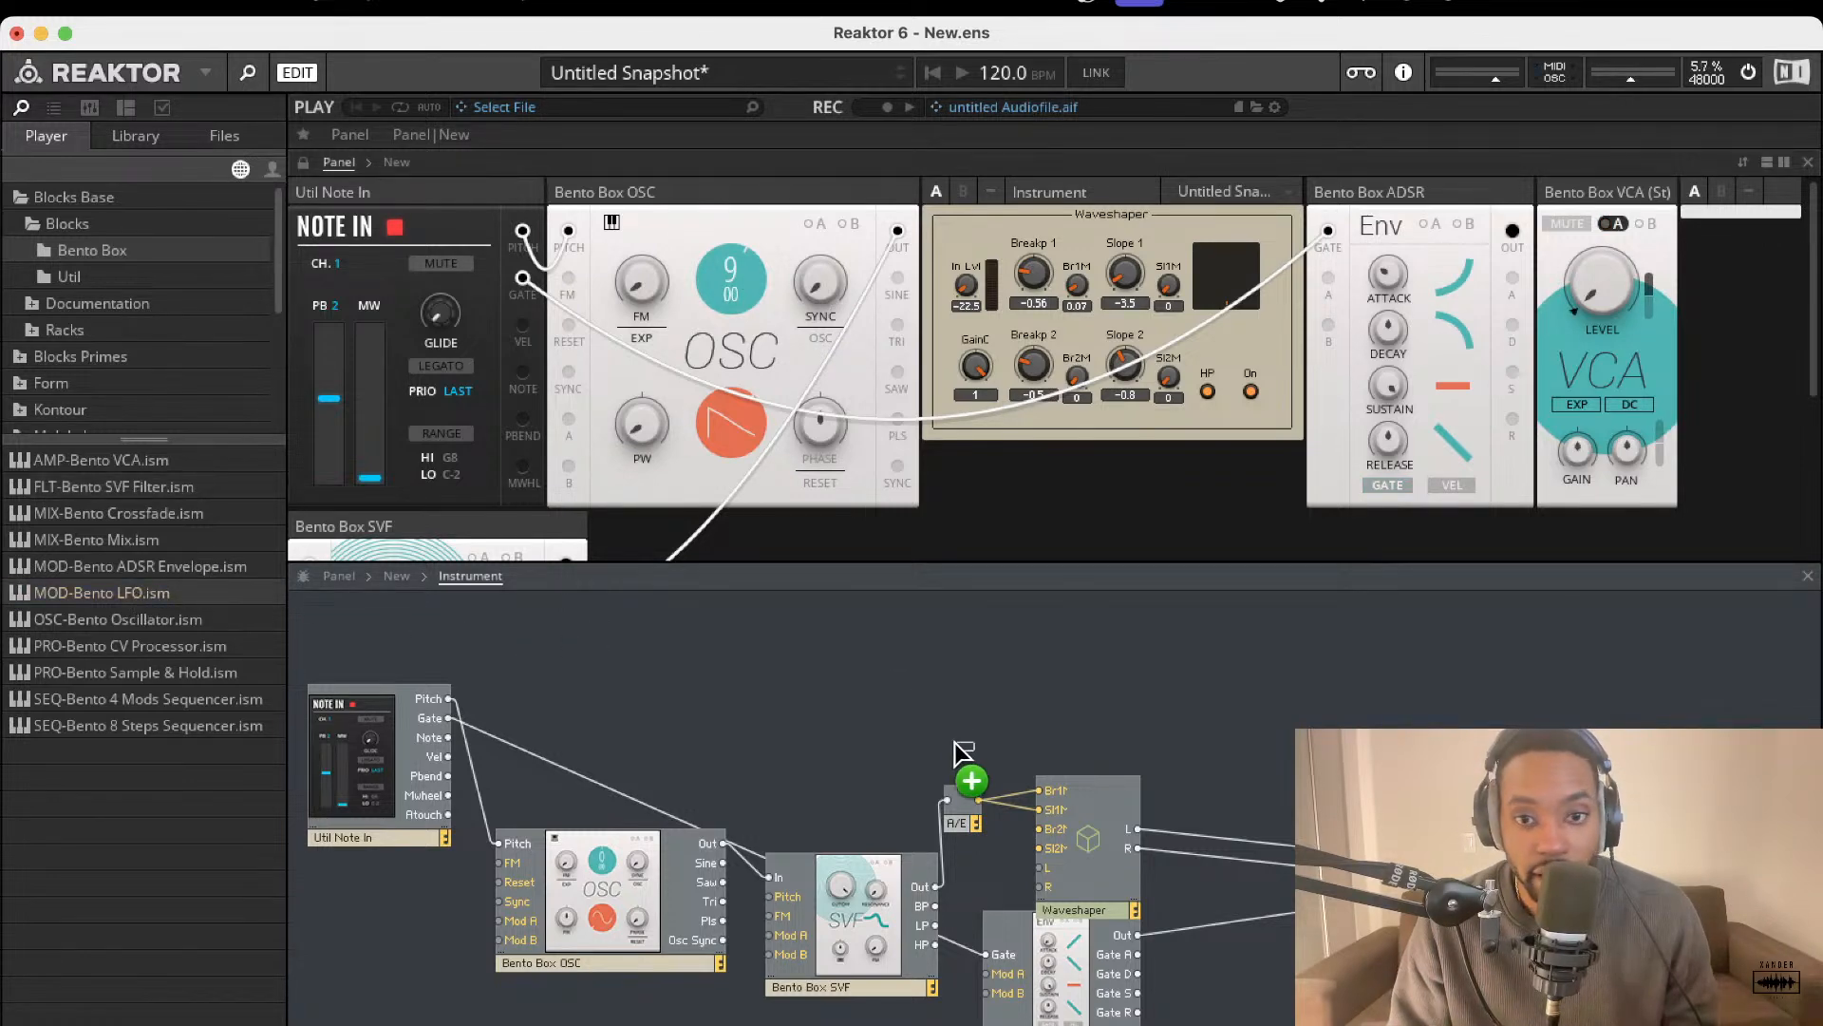
drag(1132, 750, 413, 968)
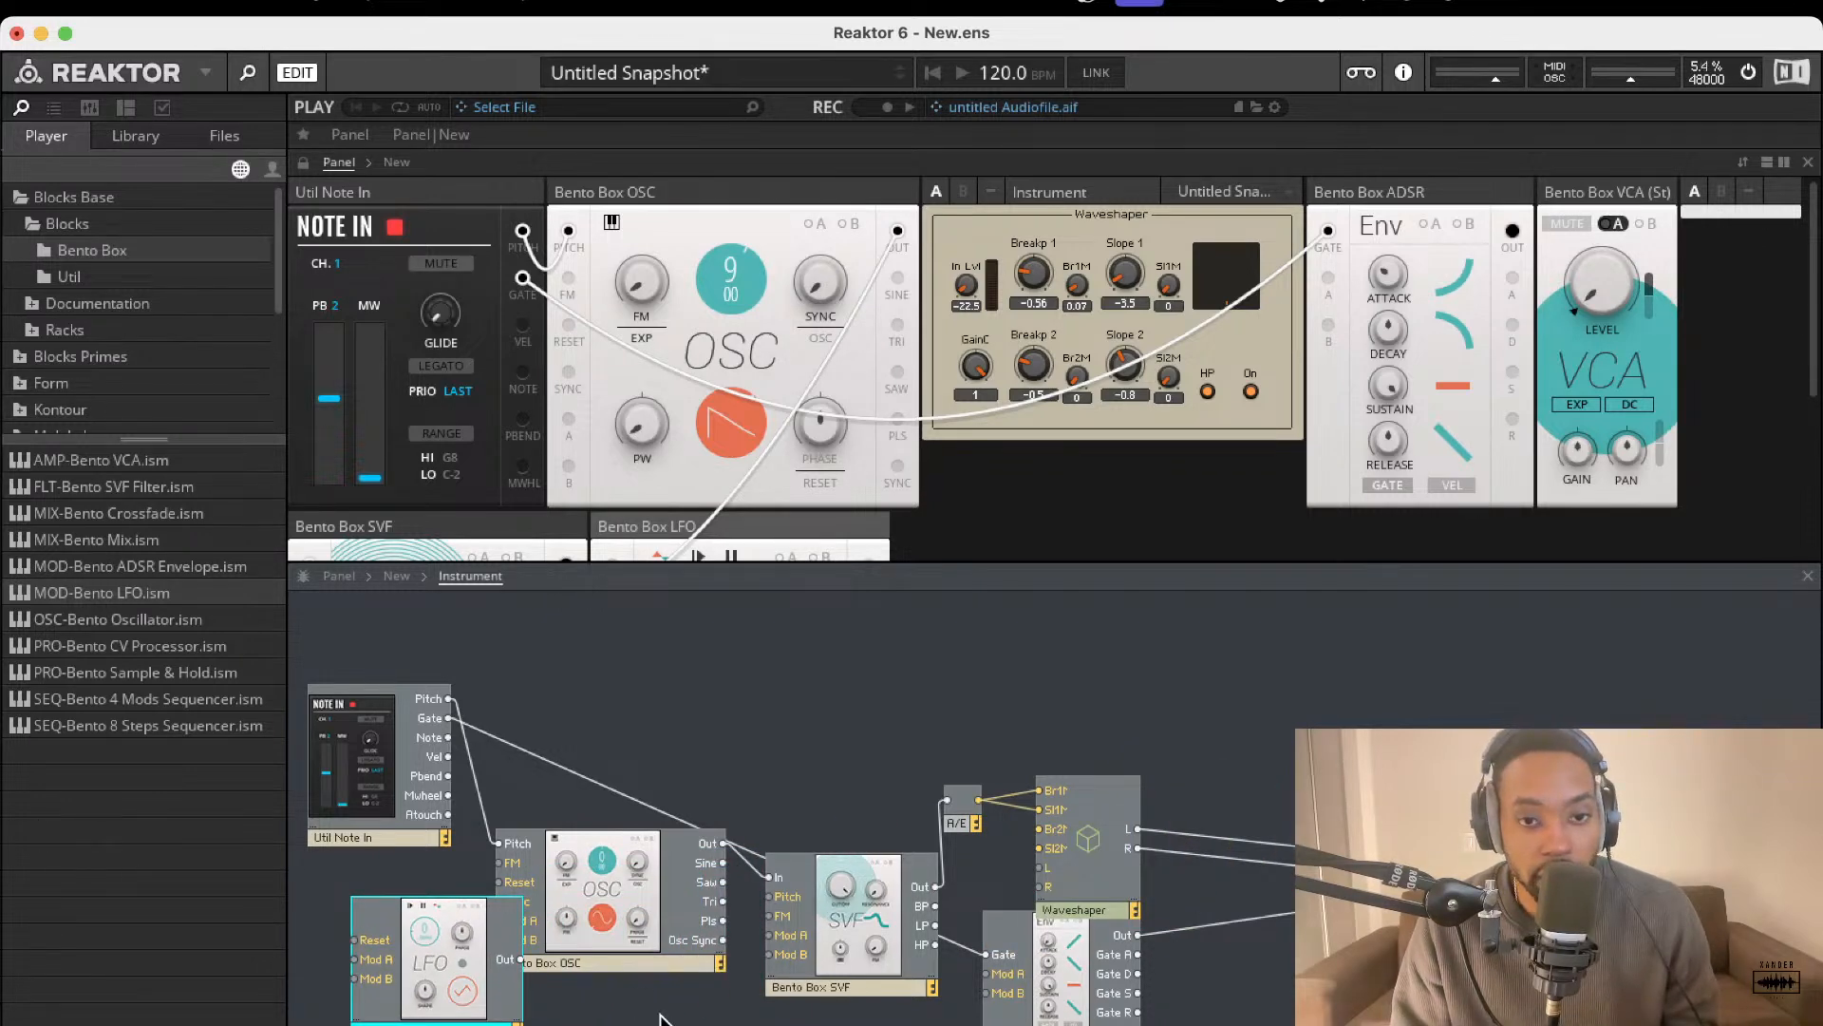
drag(472, 978, 537, 922)
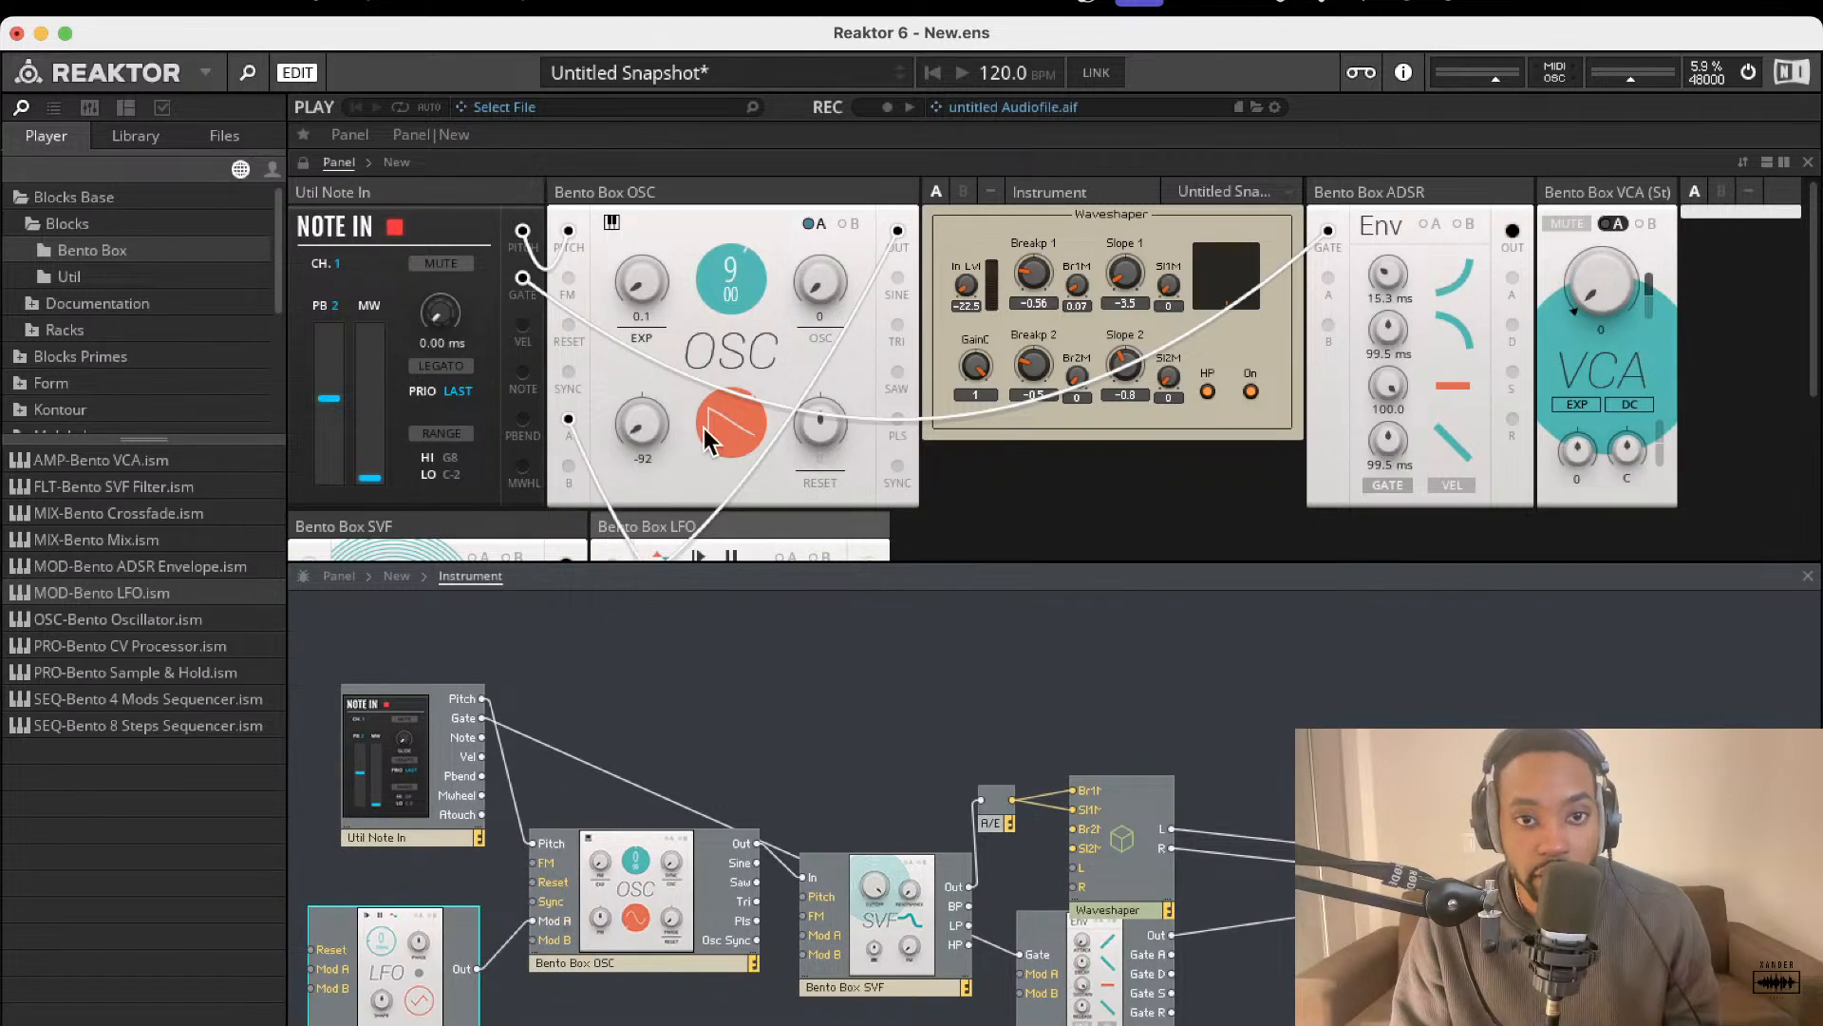
- Try modulating the oscillator's waveform with the LFO at a rate of 100, and delete the LFO
scroll(707, 417, down, 3)
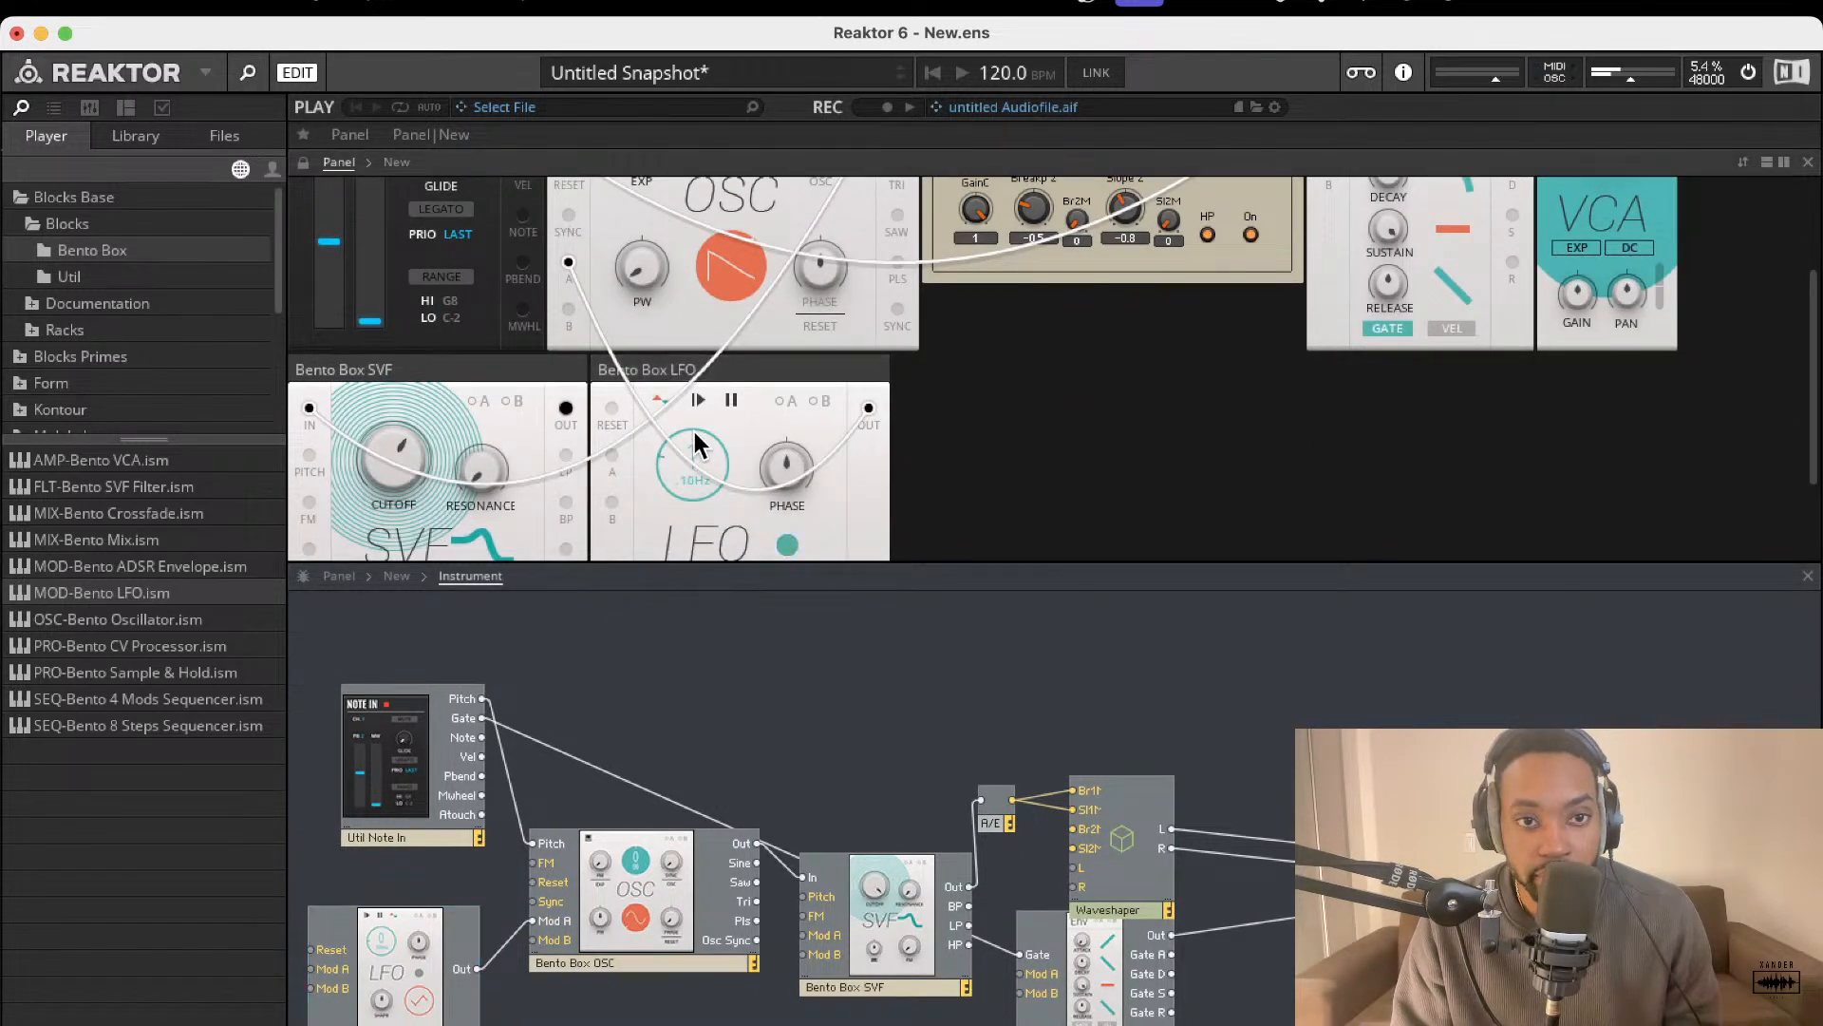
scroll(722, 399, up, 3)
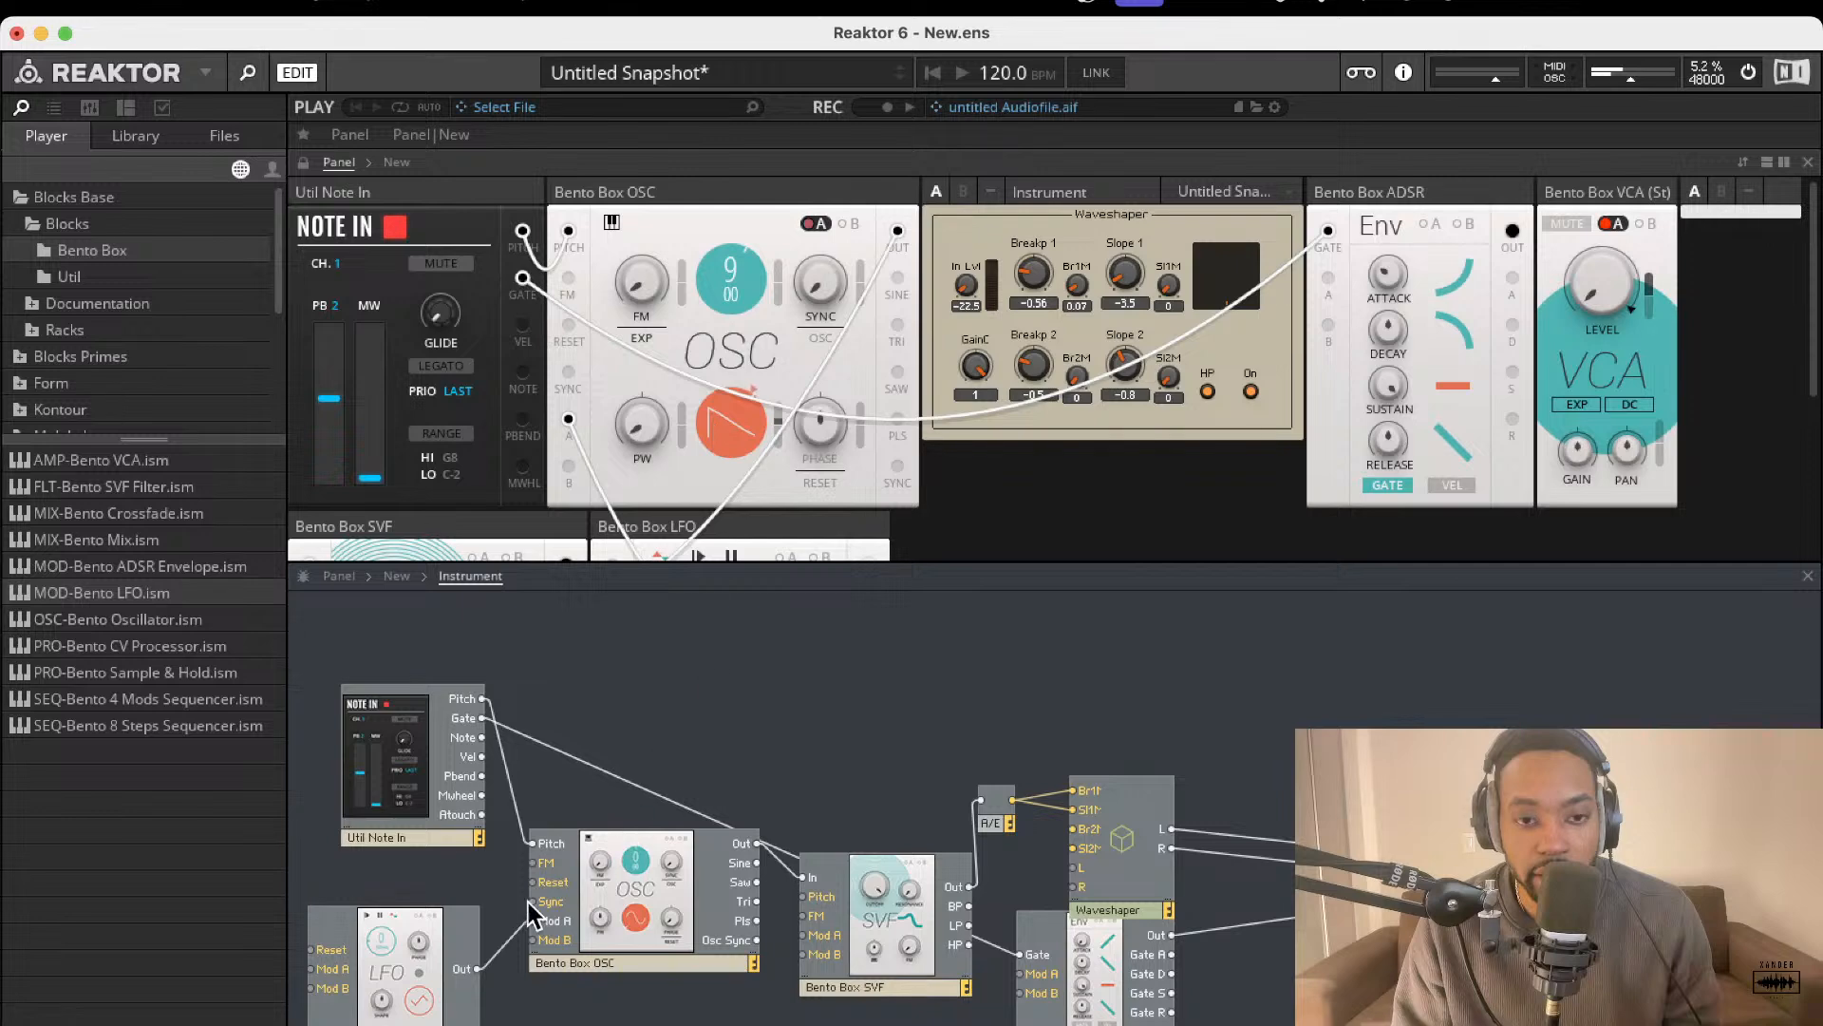
scroll(714, 419, down, 2)
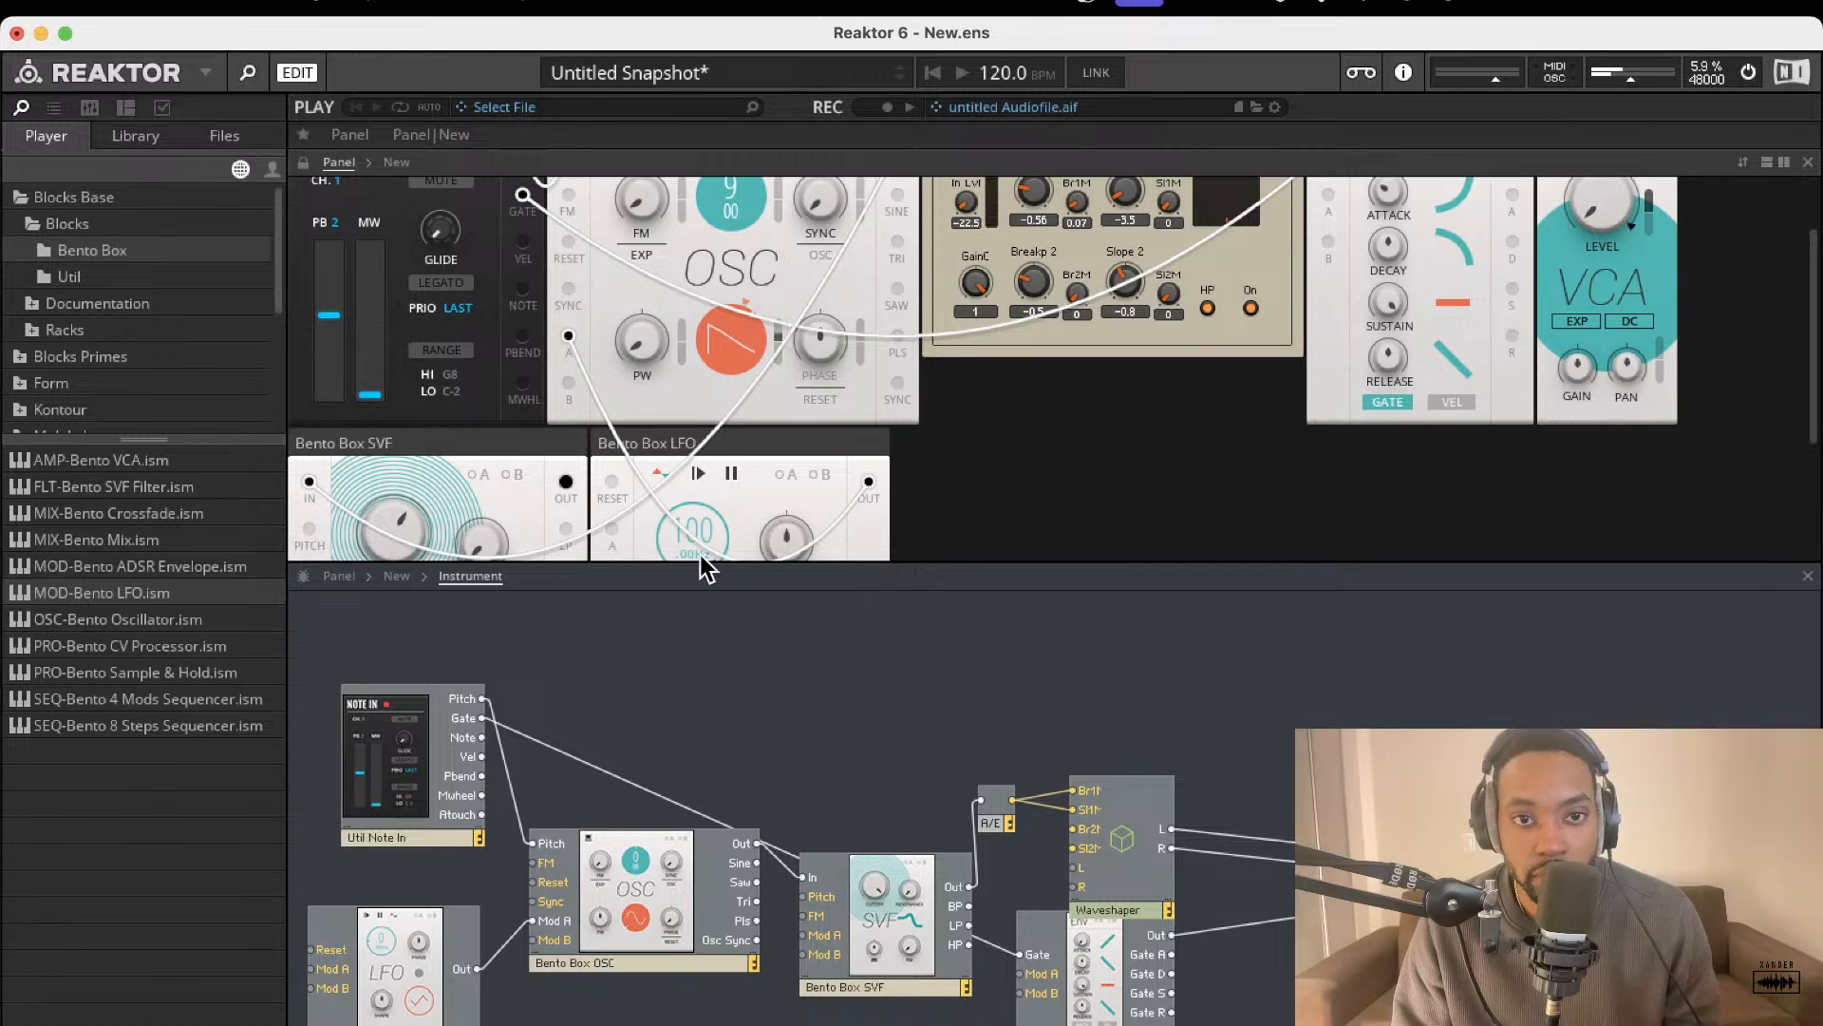
click(480, 972)
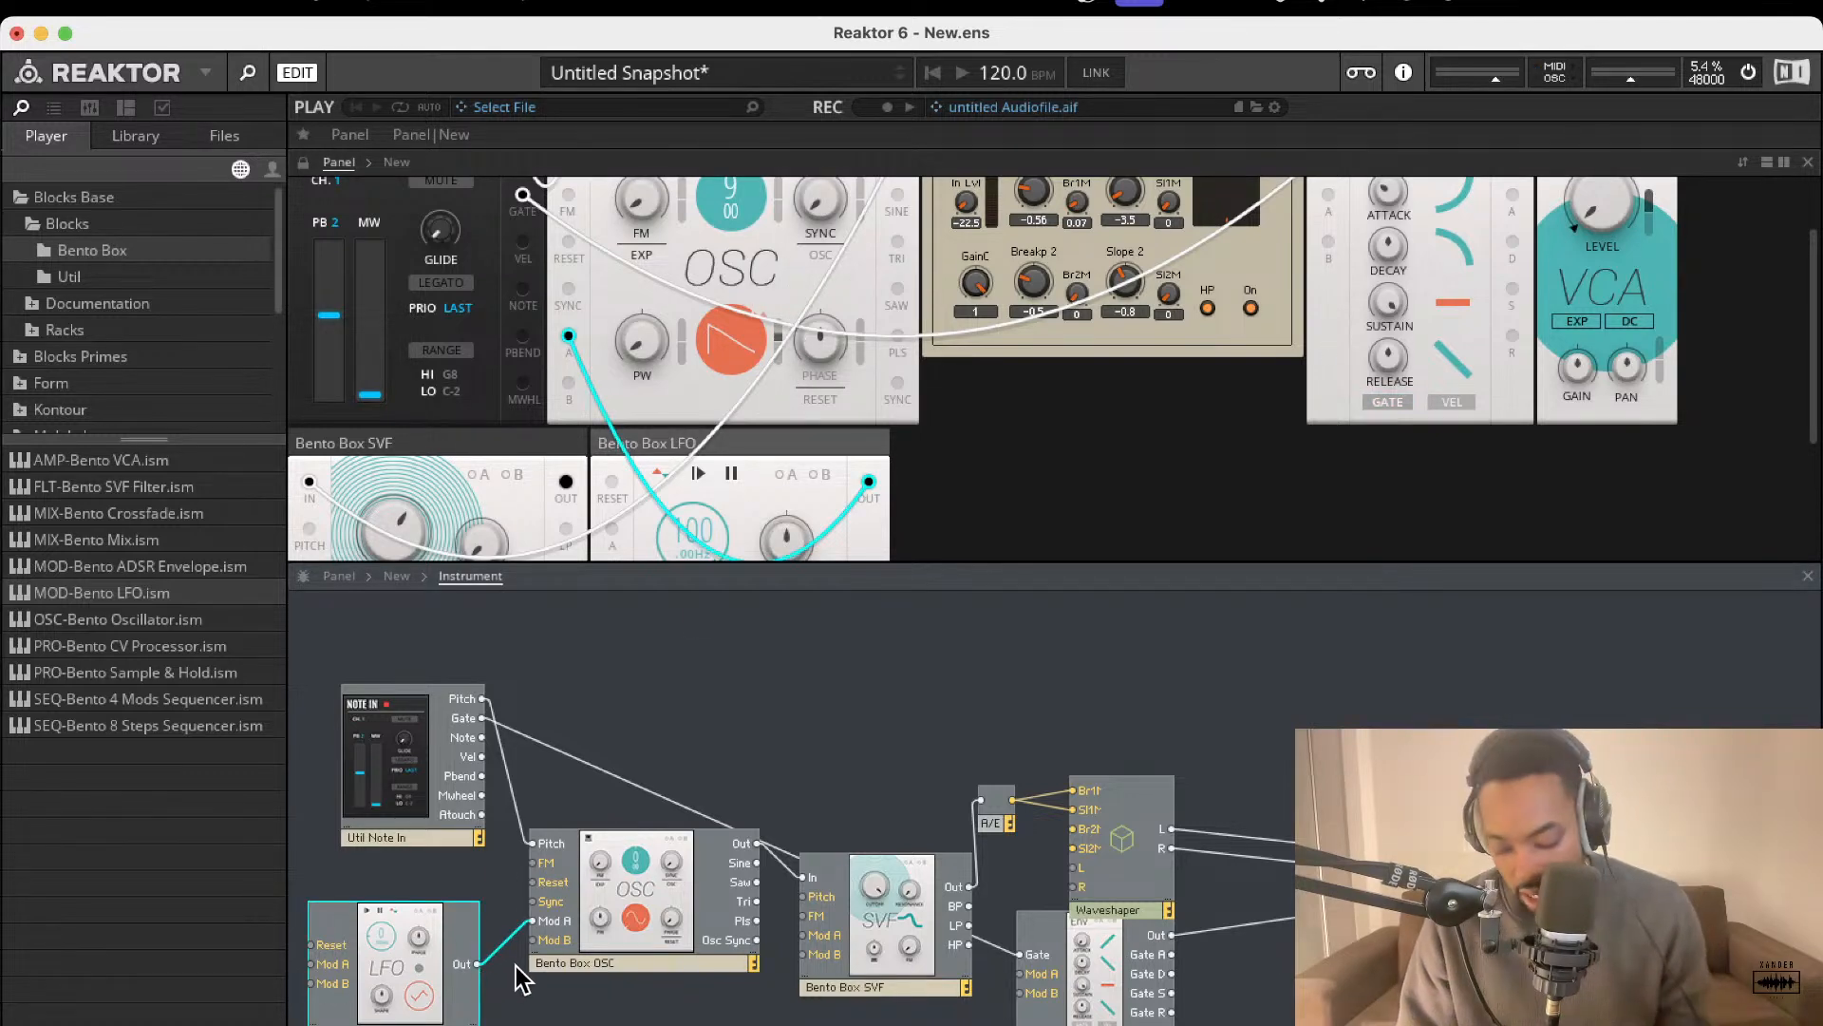
key(Delete)
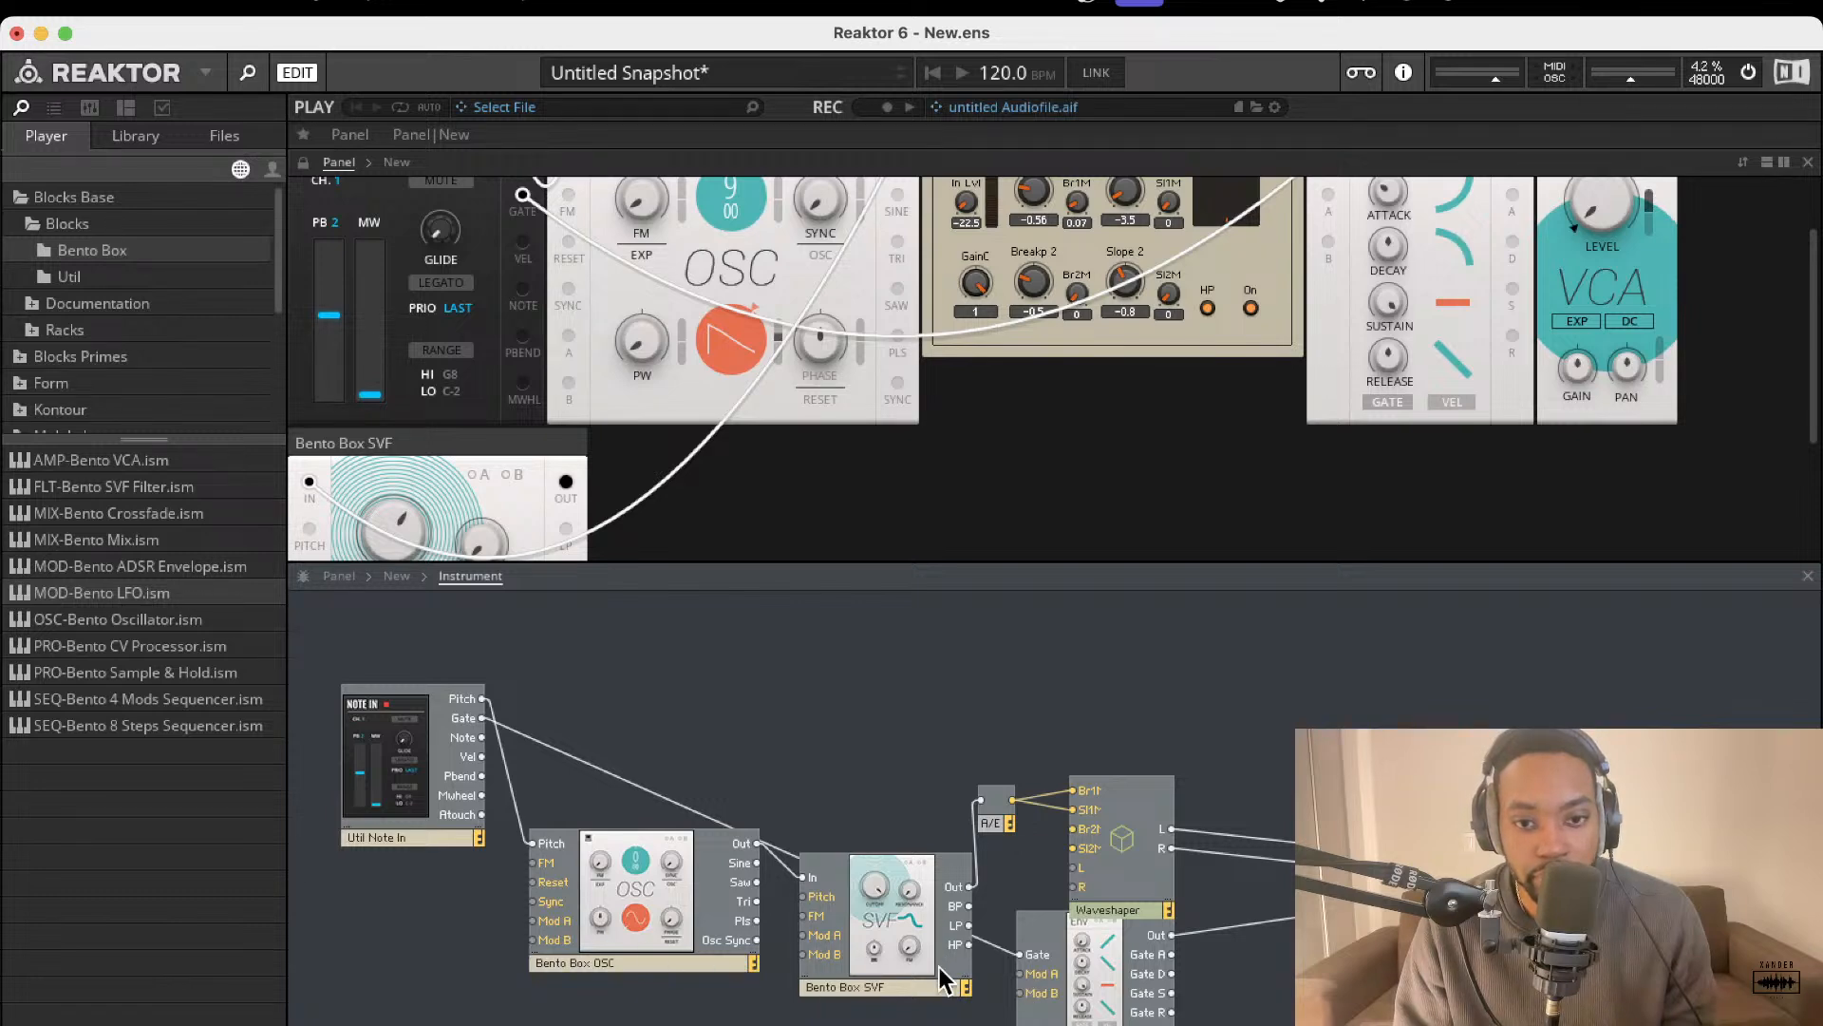
- Duplicate the Bento Box ADSR with its Gate cable from Note In and place the copy below the oscillator
click(1103, 1008)
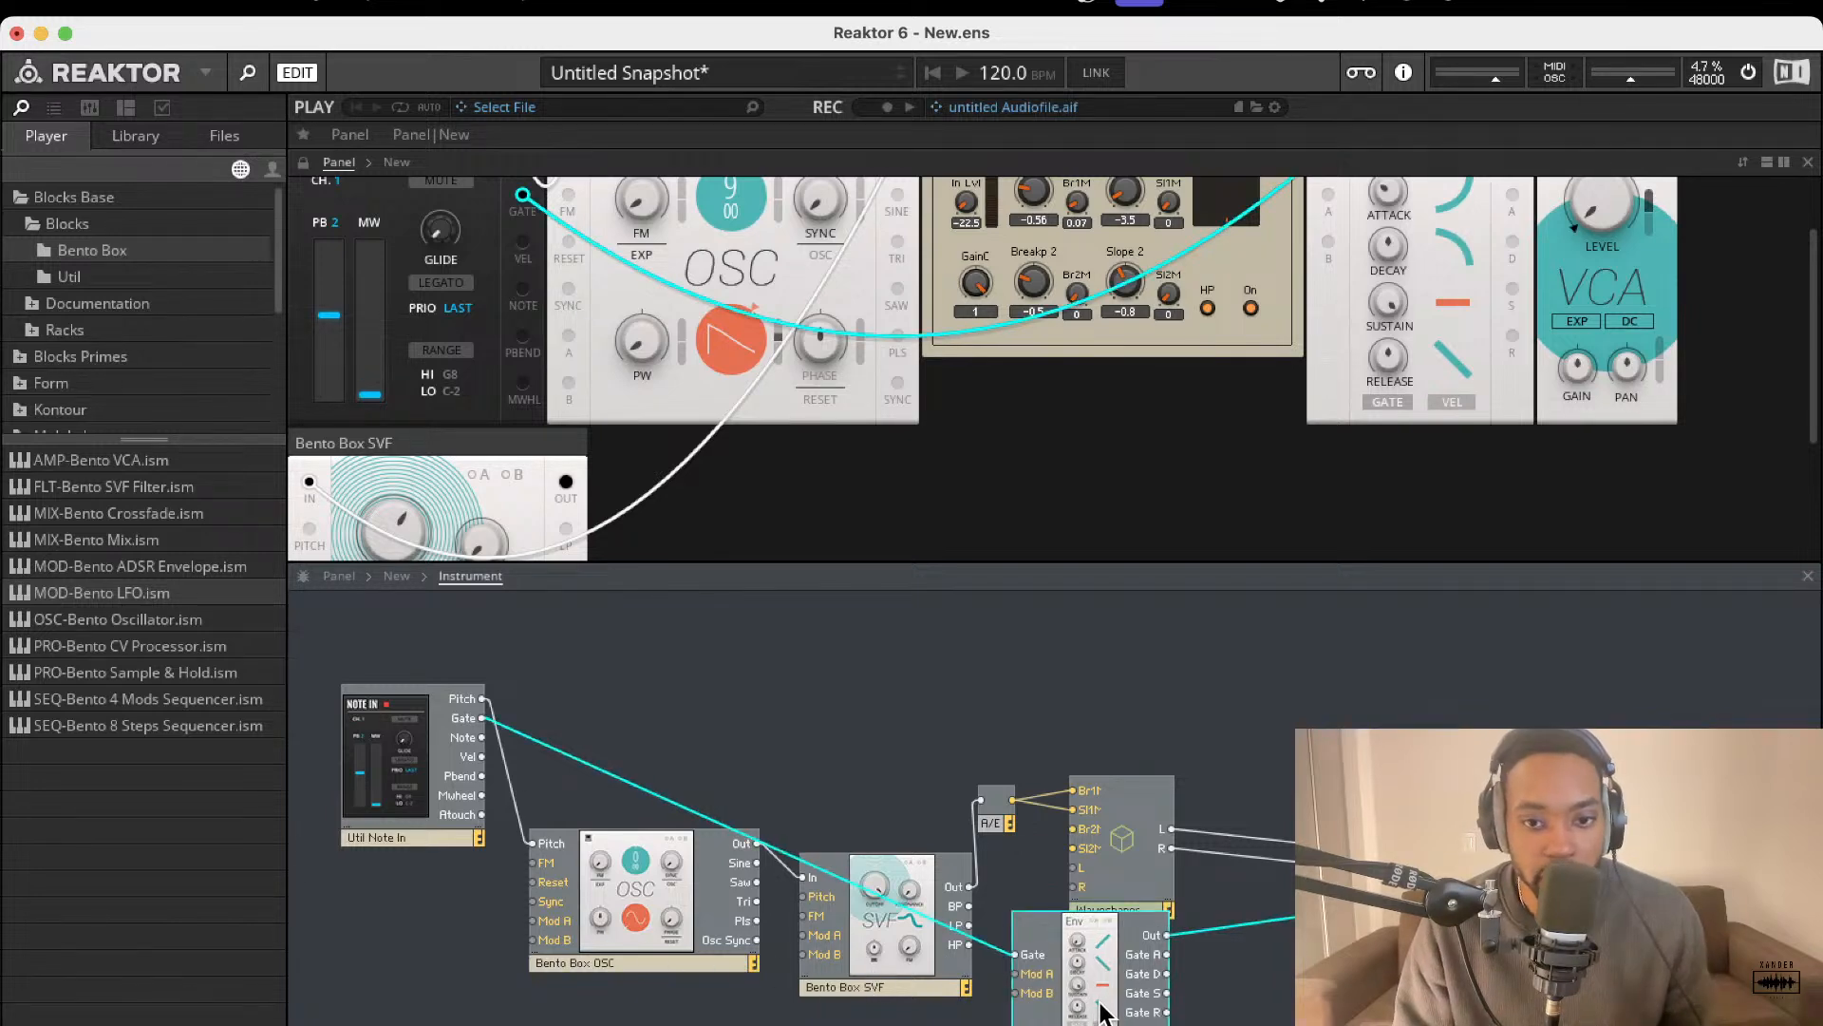
drag(1127, 1016, 562, 1014)
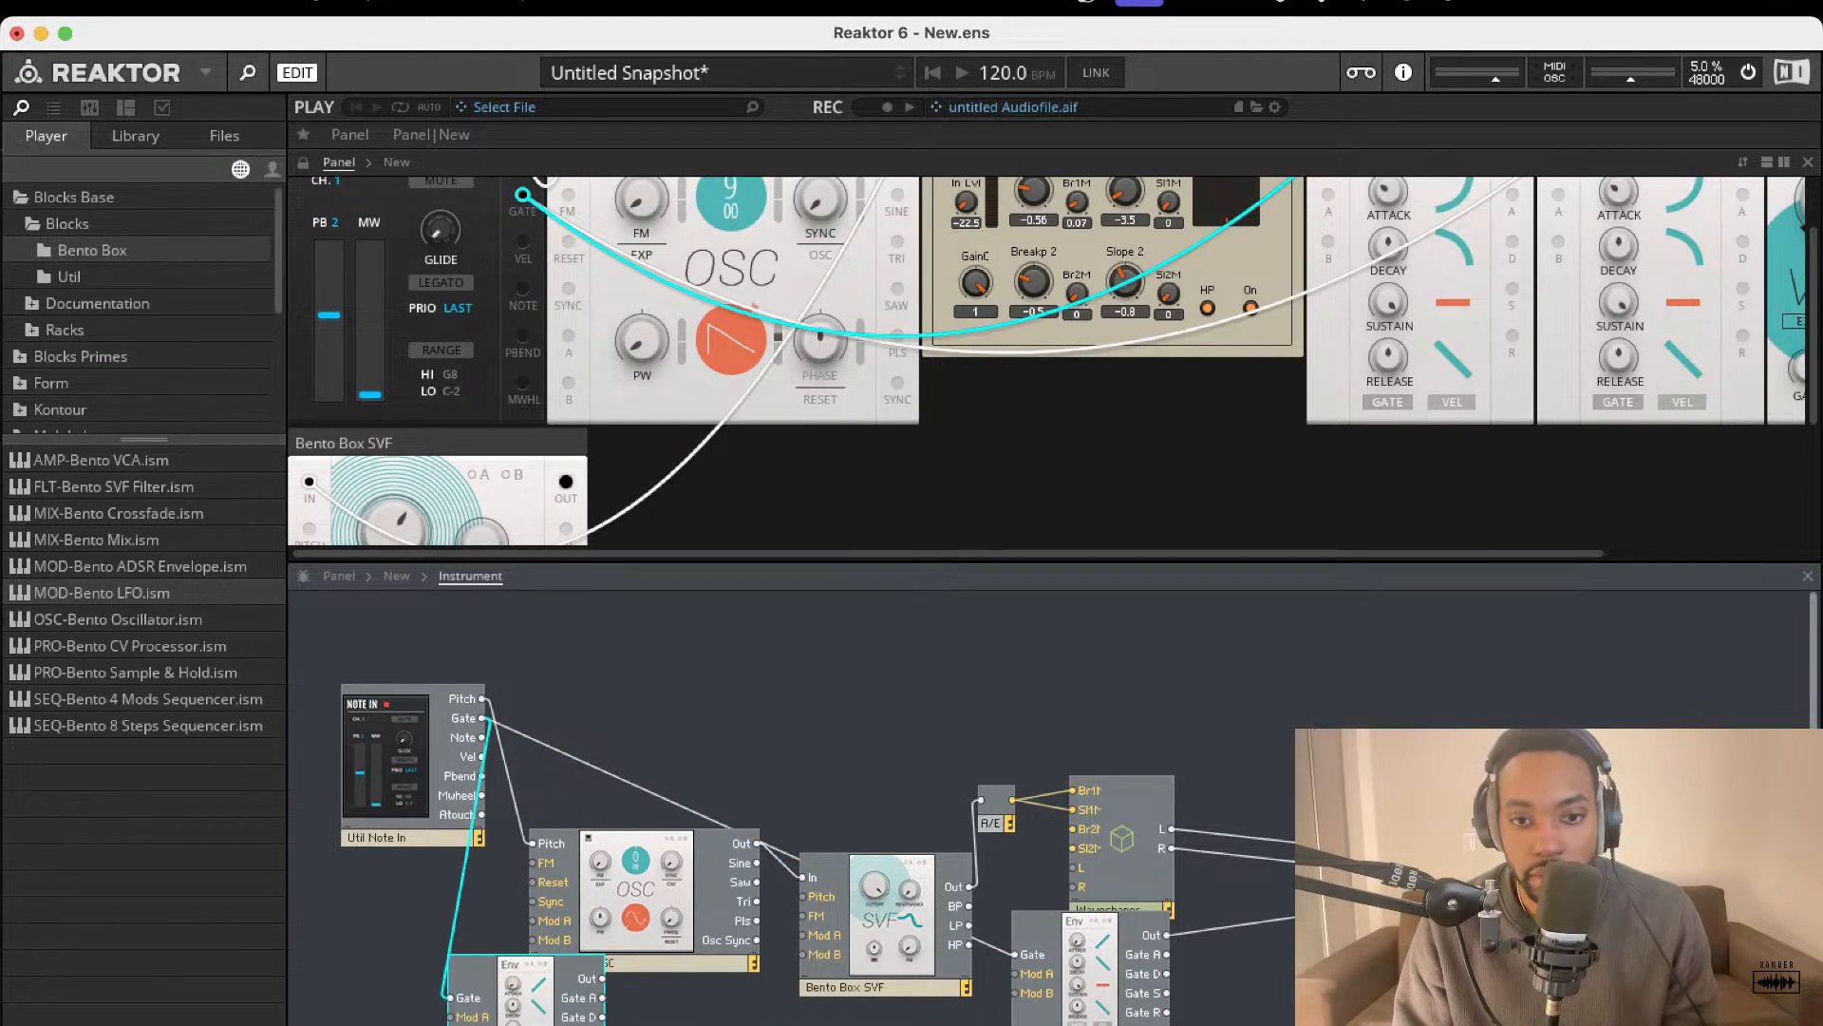
double_click(562, 1015)
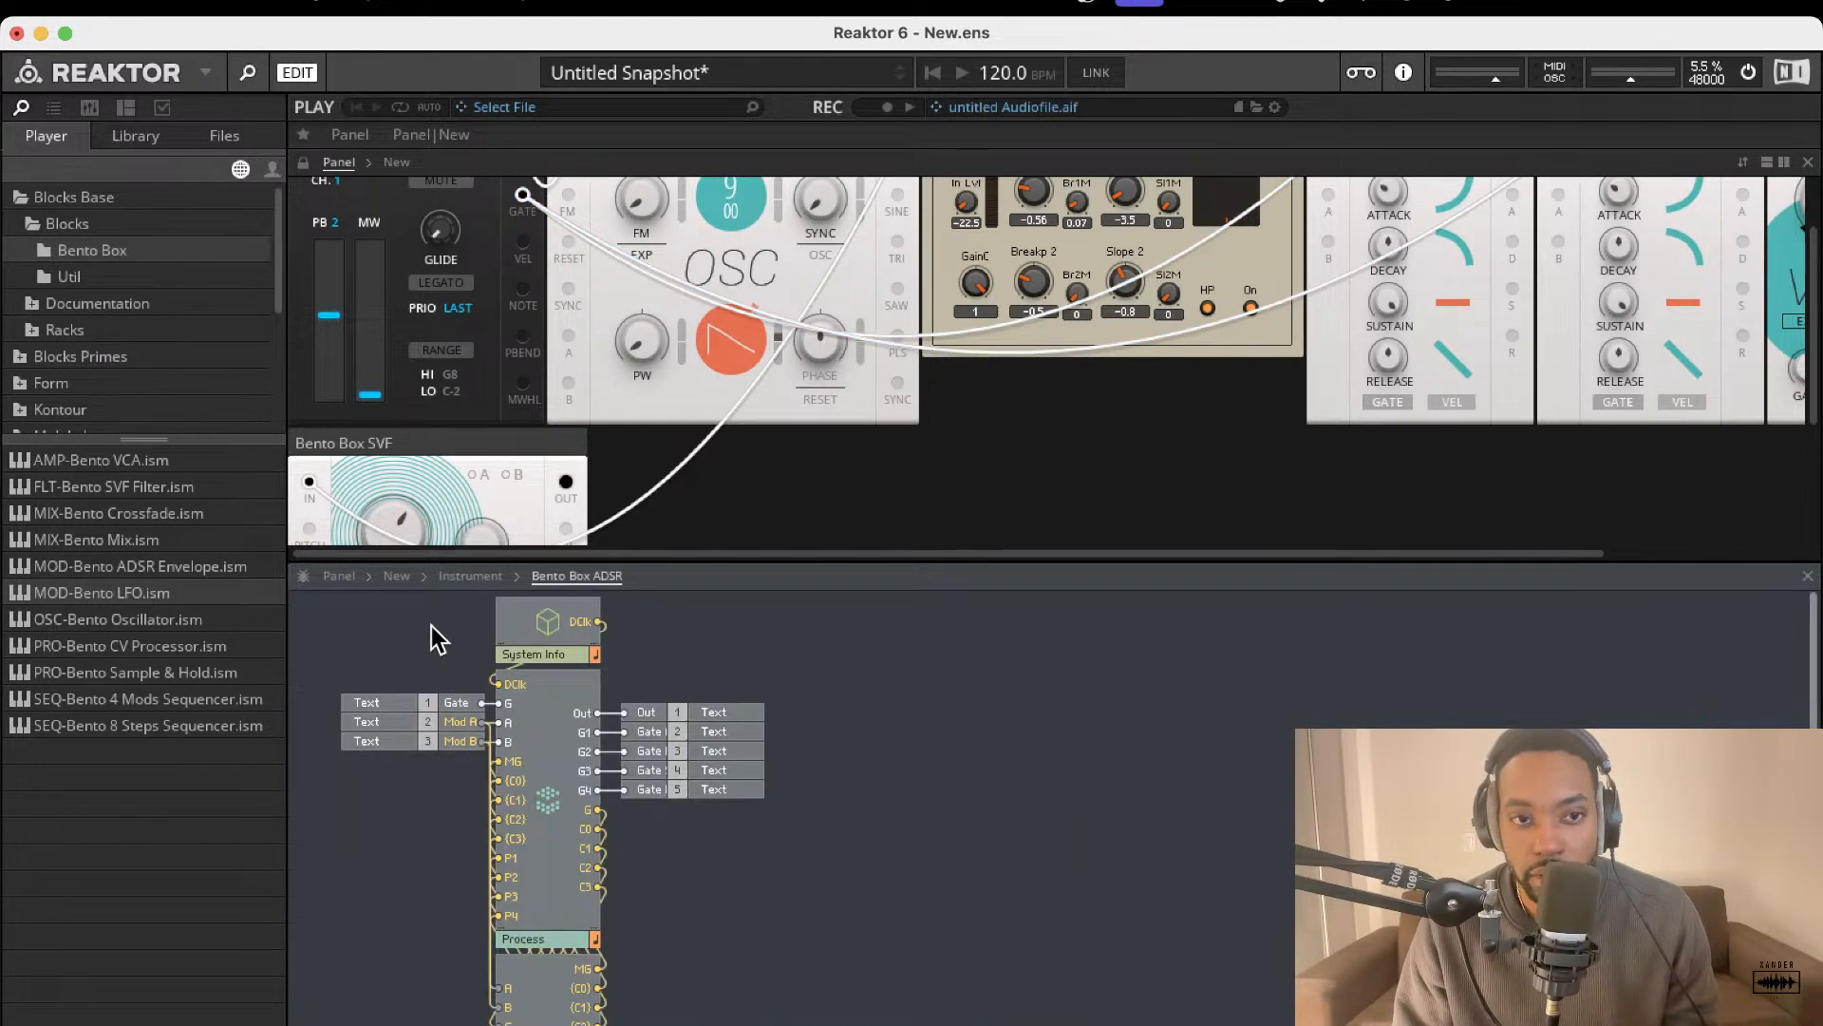
click(469, 577)
- Rename the original Bento Box ADSR as AMP ADSR and move it past the Waveshaper
click(1071, 923)
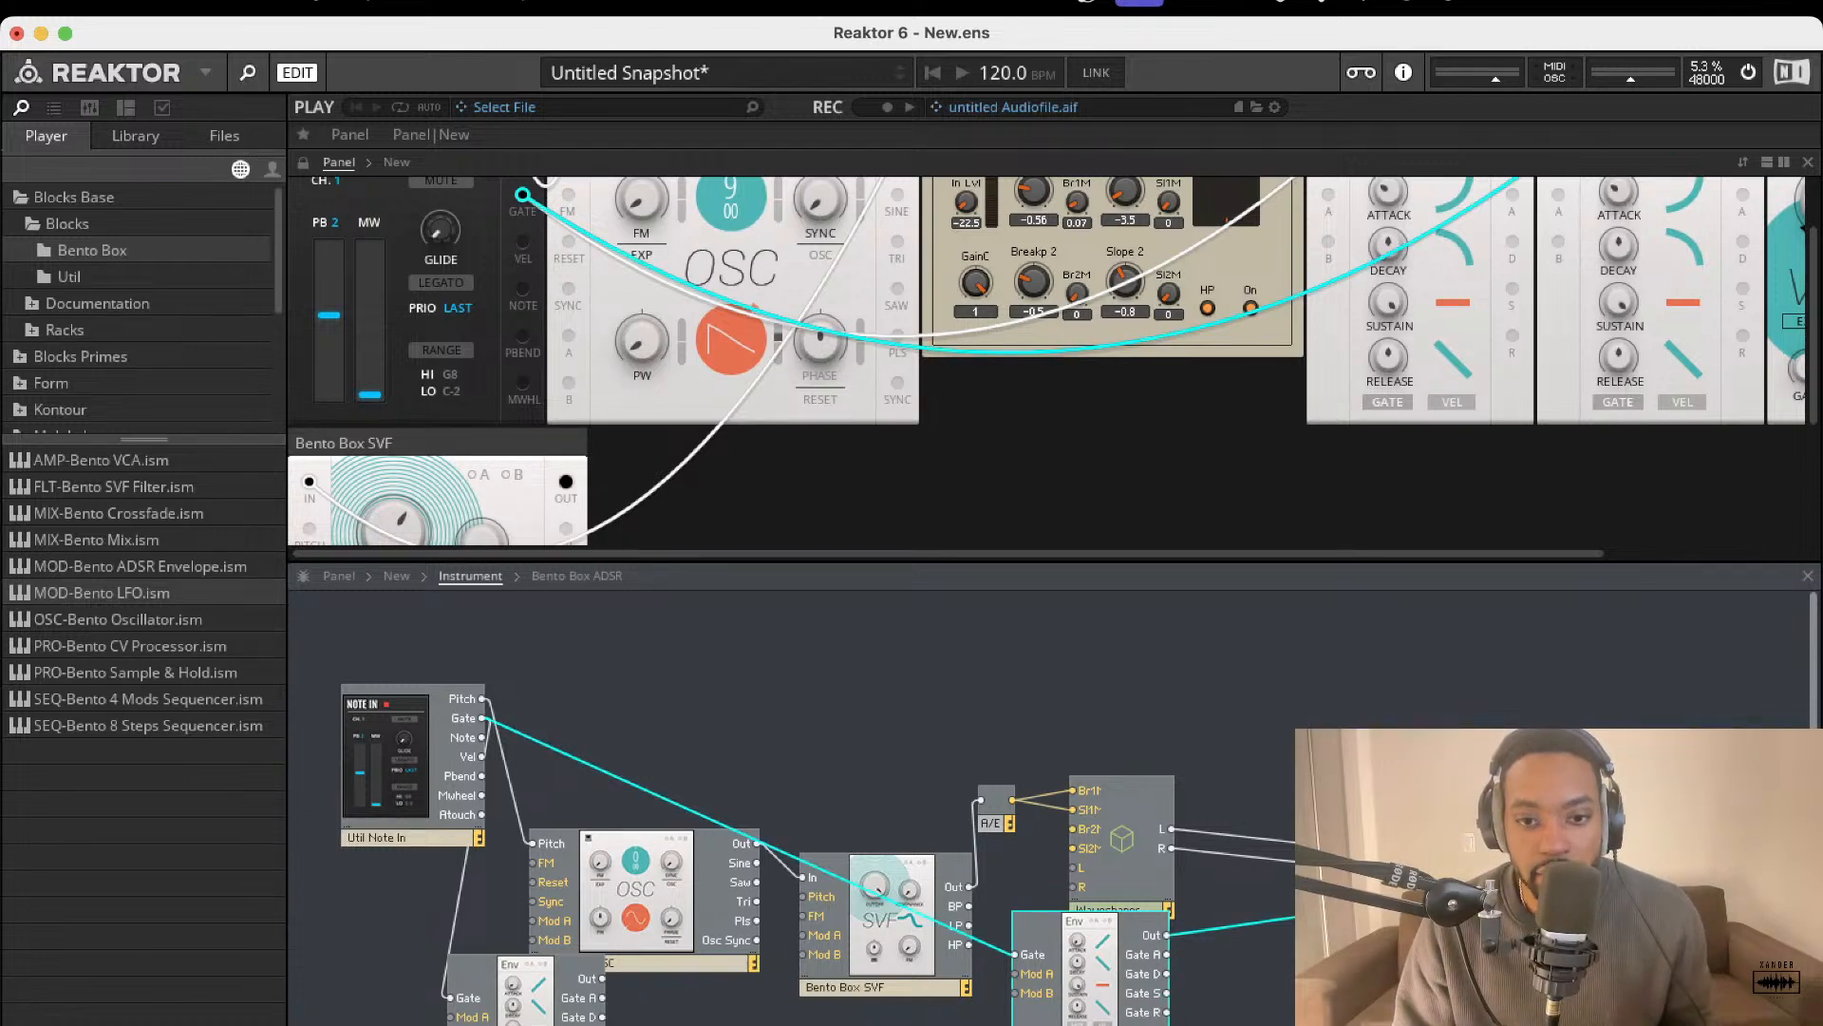
click(1081, 993)
drag(1269, 986, 1298, 990)
- Wire the duplicated ADSR's Out to the SVF's Mod A port and rename the duplicate as FLTR ADSR
drag(532, 1002, 802, 934)
scroll(803, 934, down, 2)
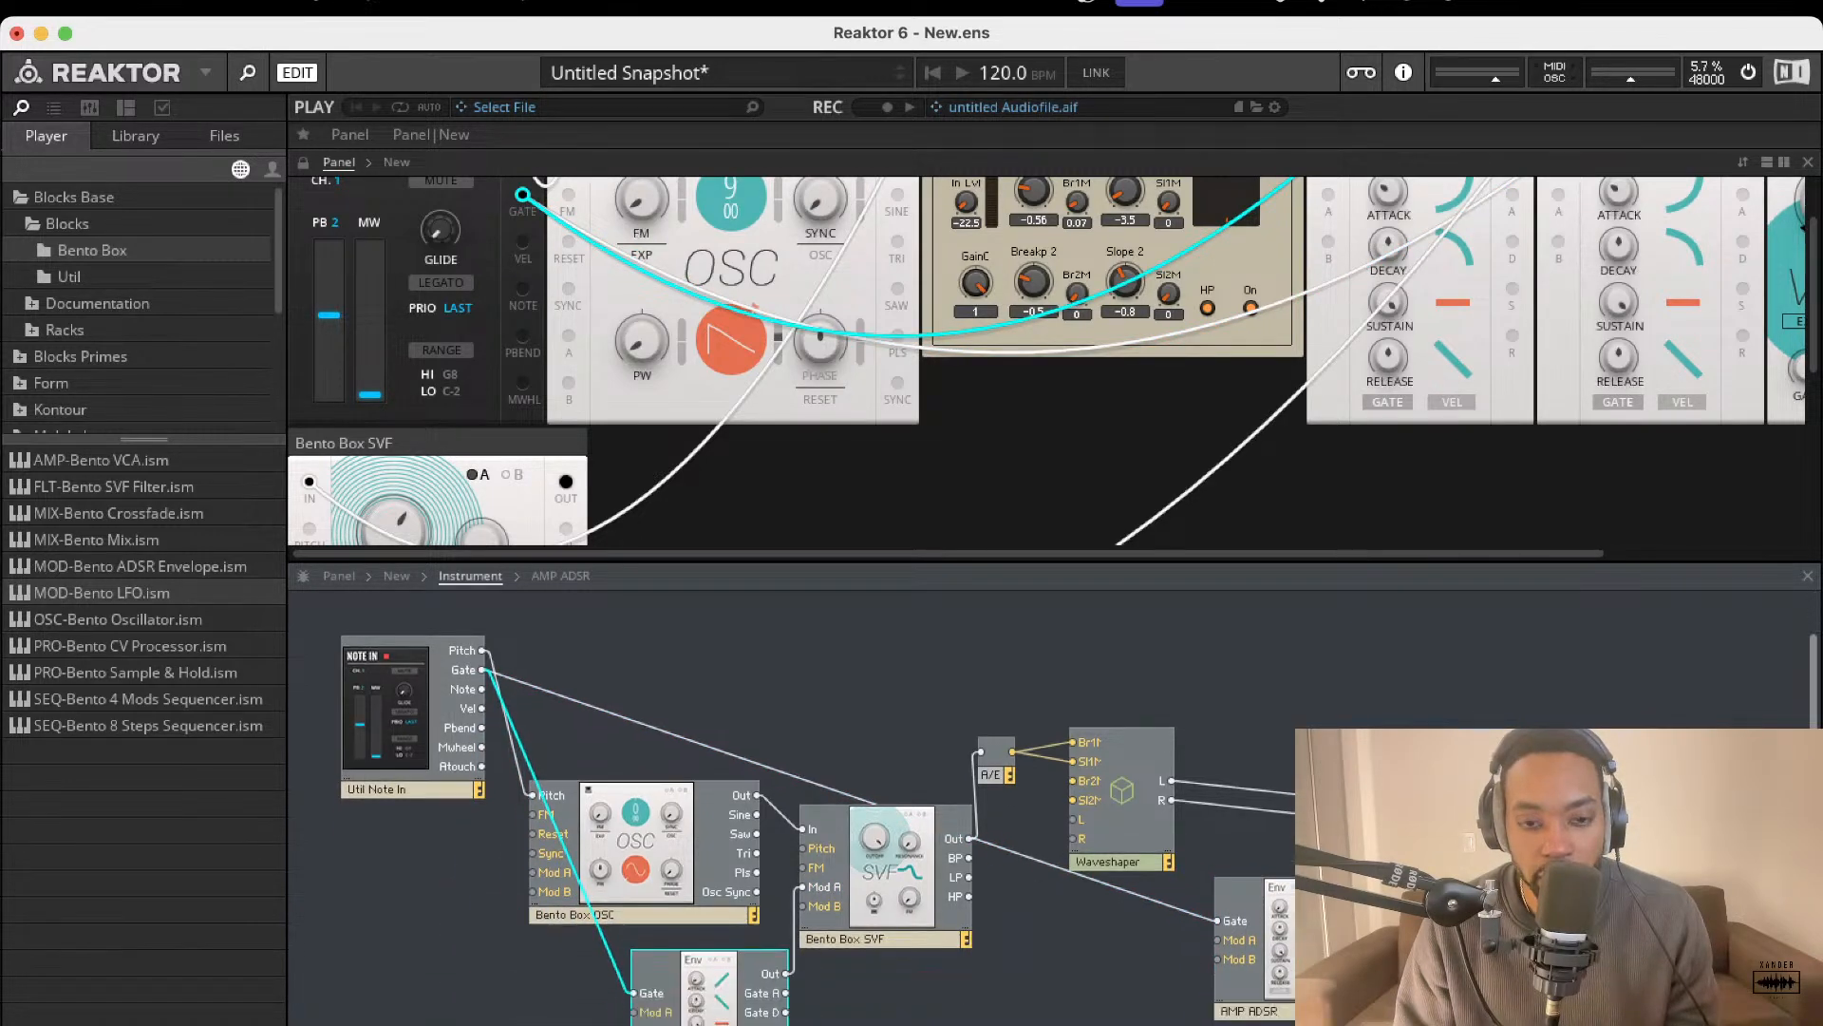
click(710, 978)
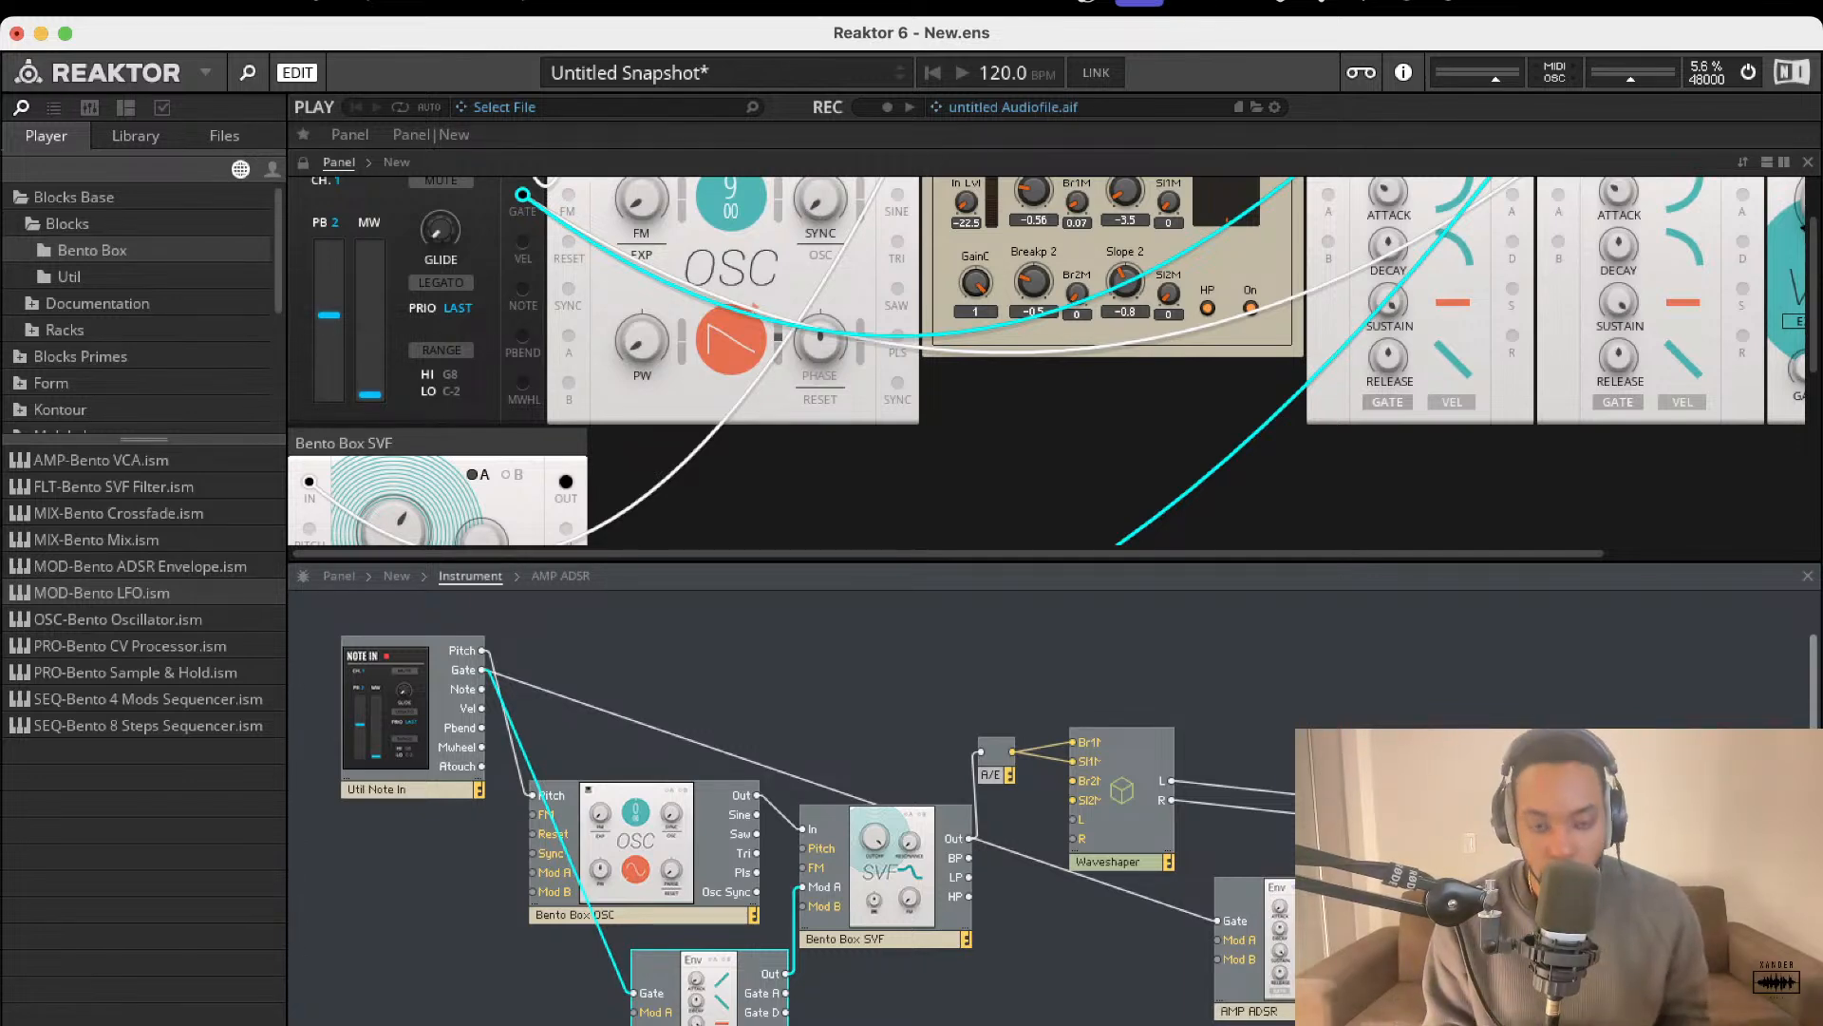
click(649, 1024)
- Wire the FLTR ADSR's Out to the oscillator's Mod A port, deleting the mistaken cable to Mod B
drag(662, 991, 539, 891)
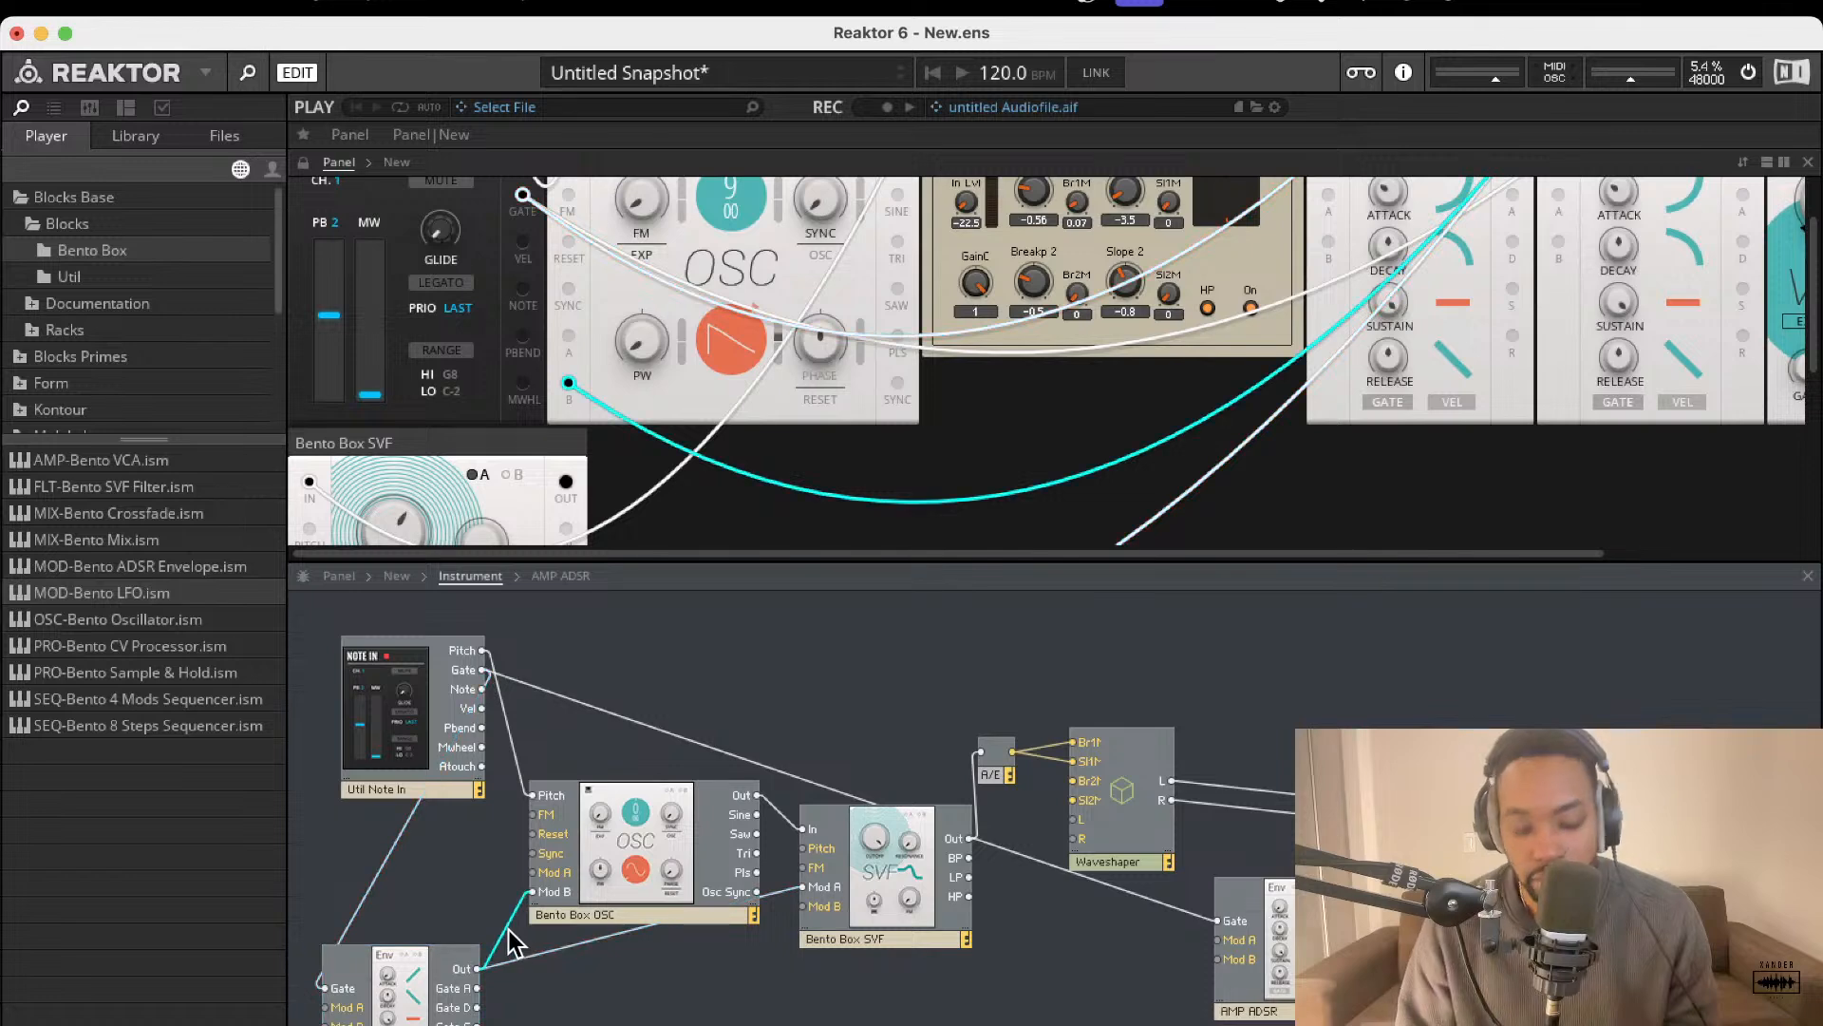
key(Delete)
drag(479, 968, 551, 867)
- Show the oscillator's modulation A amounts and adjust the amount applied to its waveform
scroll(646, 351, up, 3)
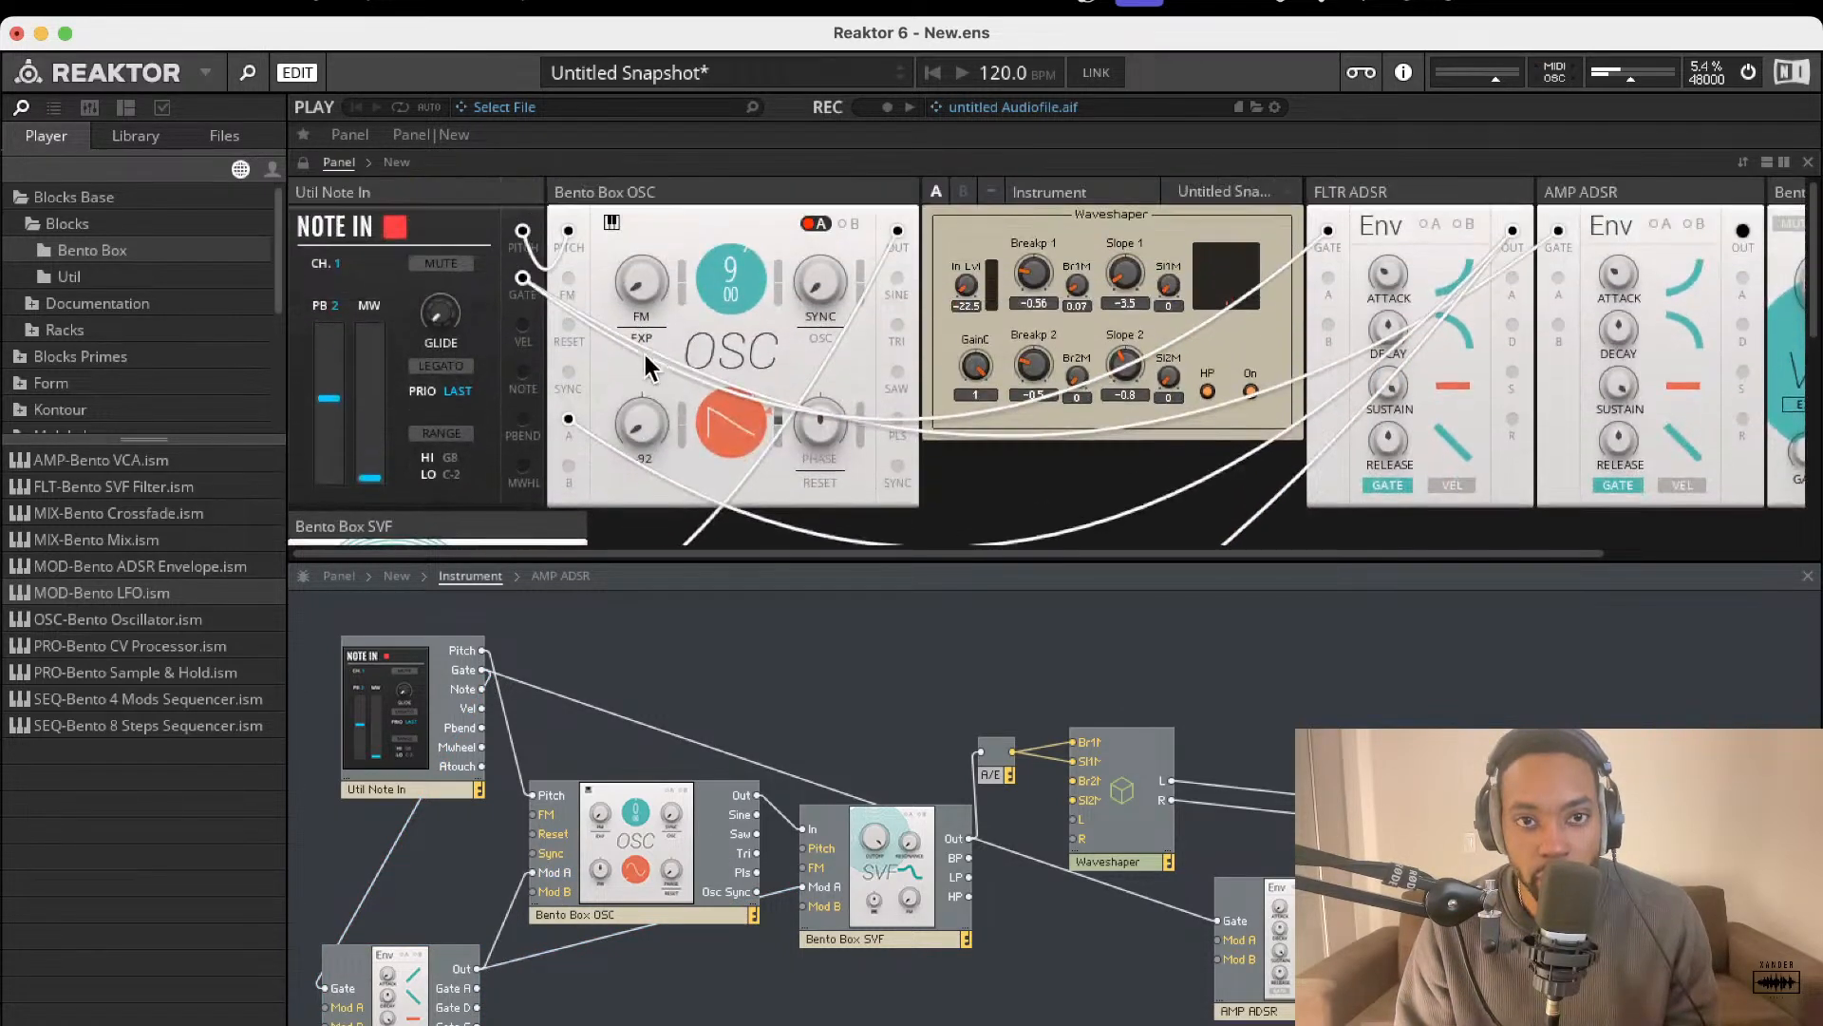
click(817, 224)
drag(781, 416, 782, 361)
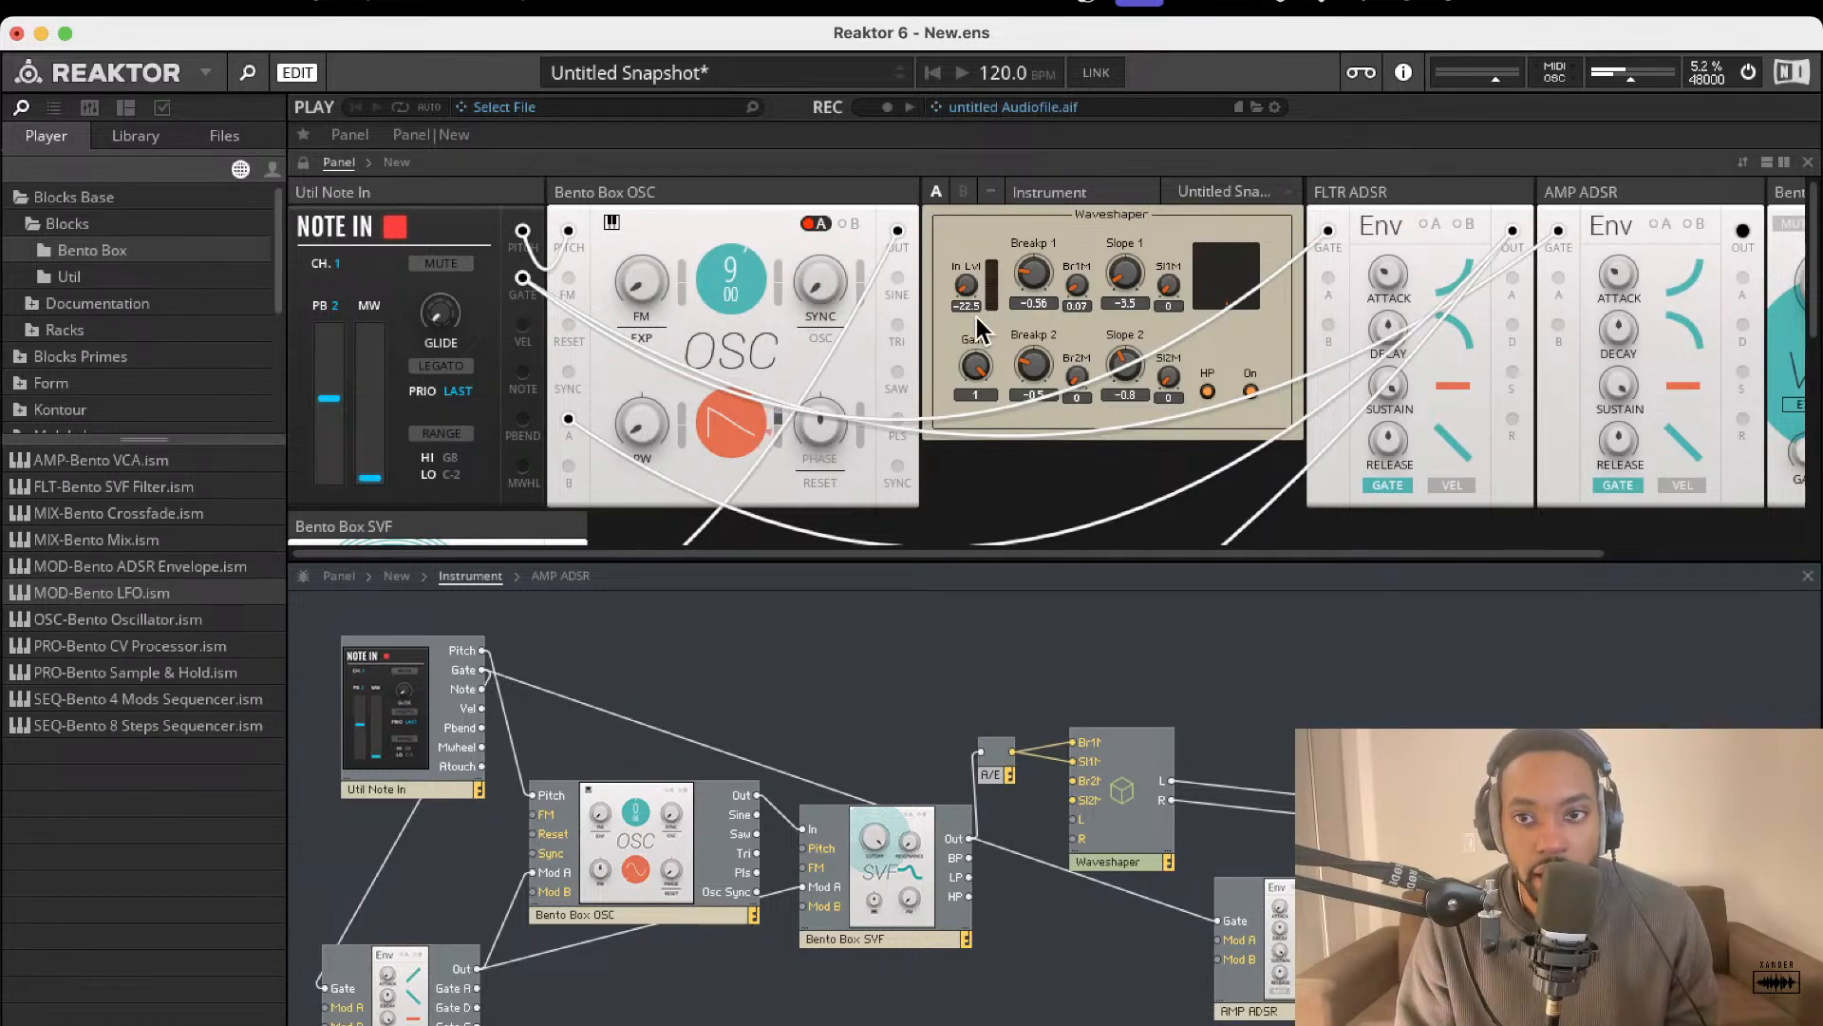
- Lengthen the FLTR ADSR's attack to 4.05 s
scroll(978, 317, down, 5)
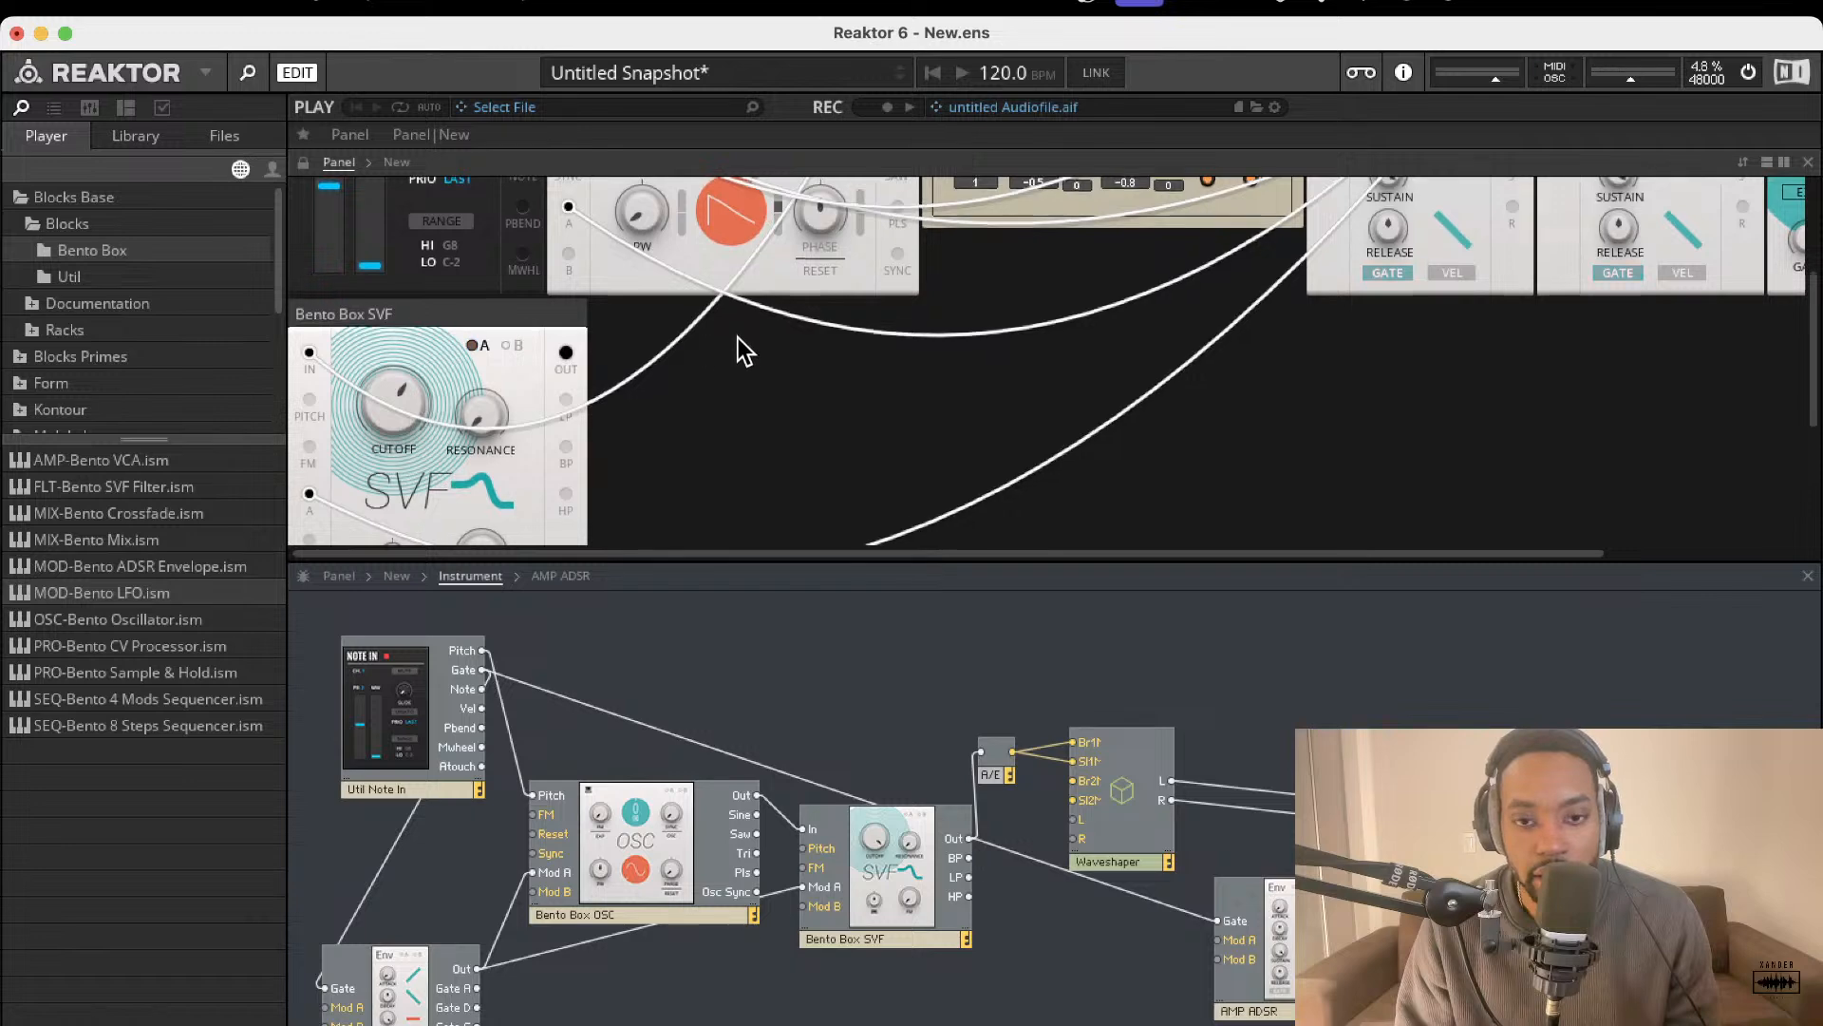
scroll(738, 338, up, 5)
scroll(854, 349, down, 1)
scroll(874, 340, up, 1)
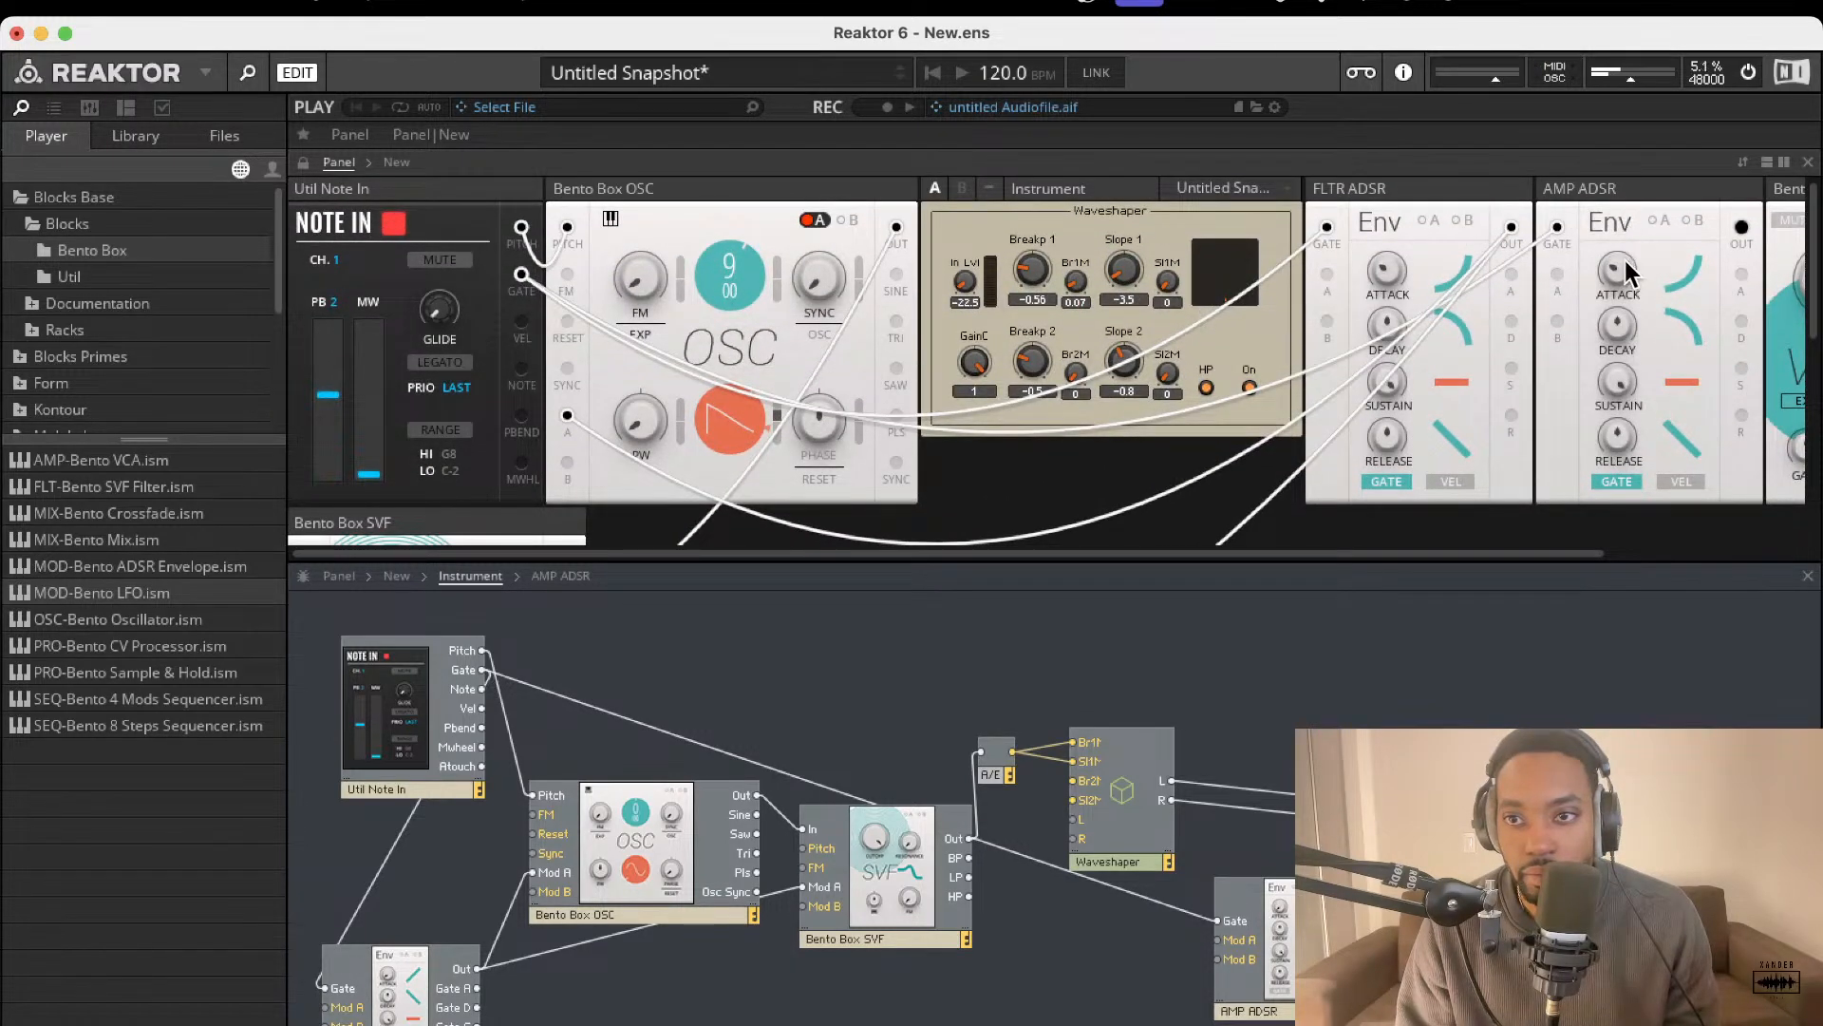
drag(1403, 265, 1420, 163)
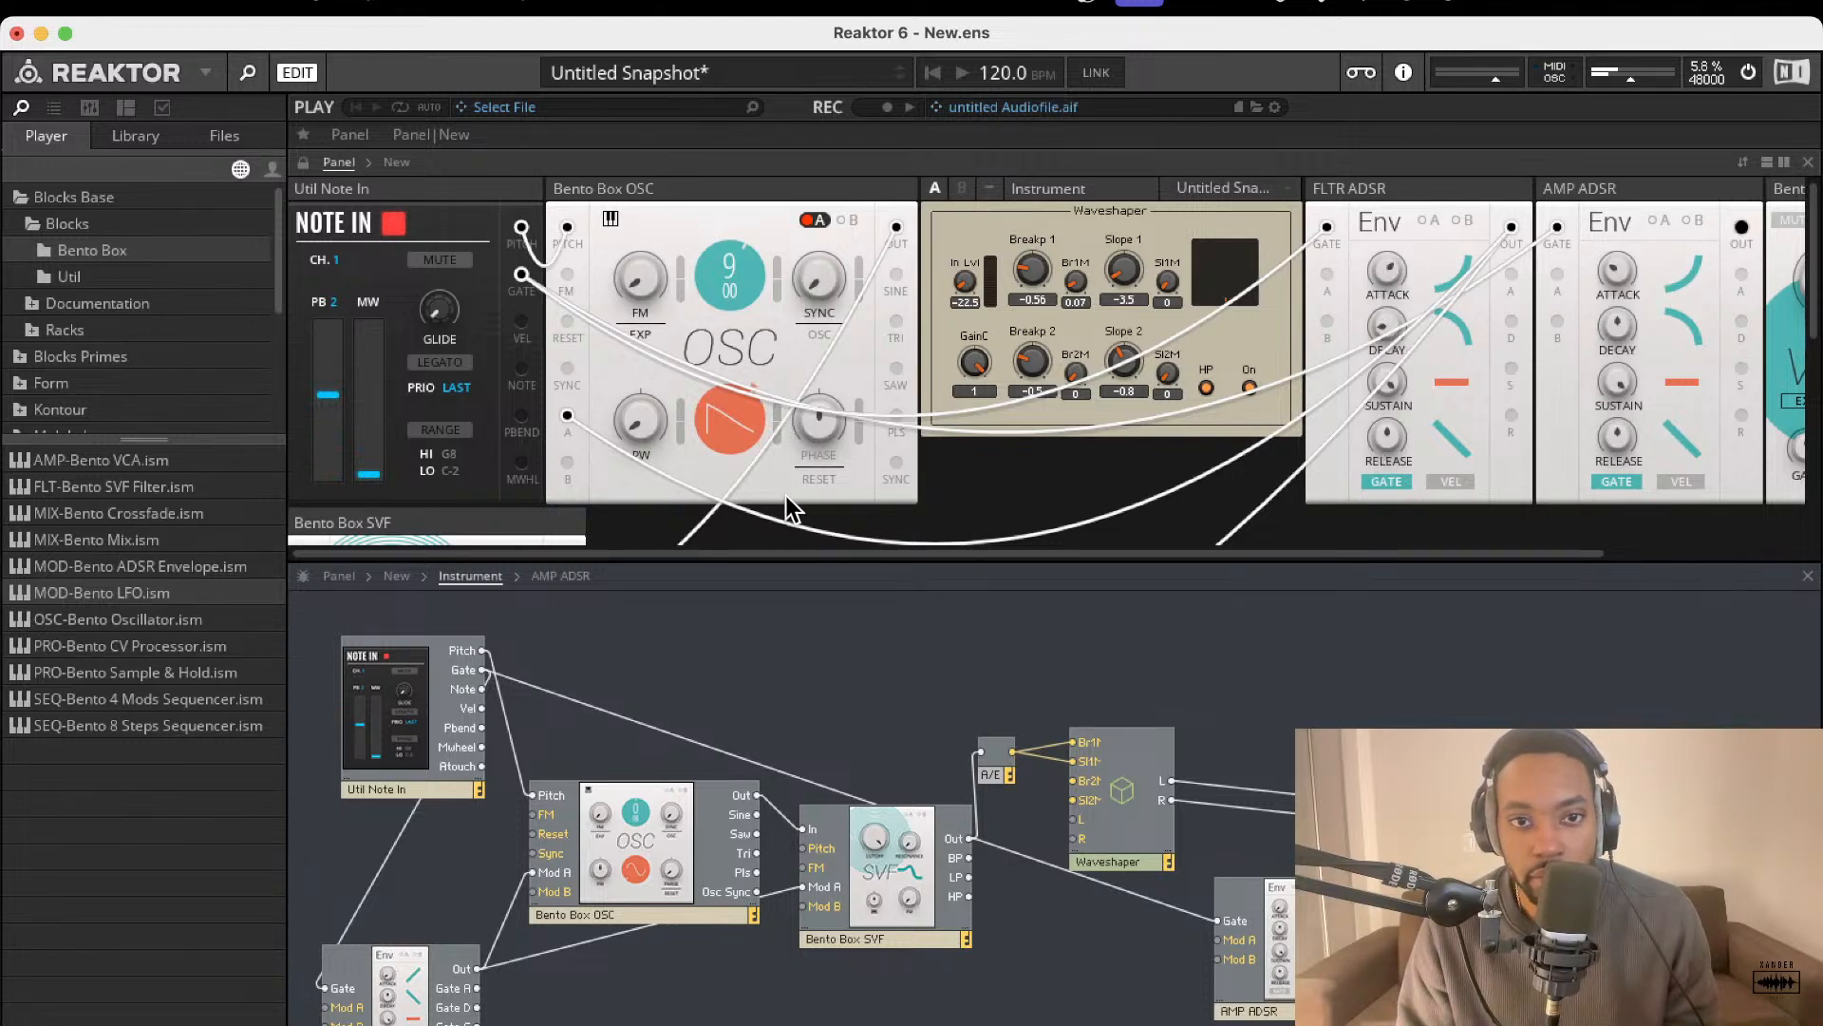
mouse_move(1370, 296)
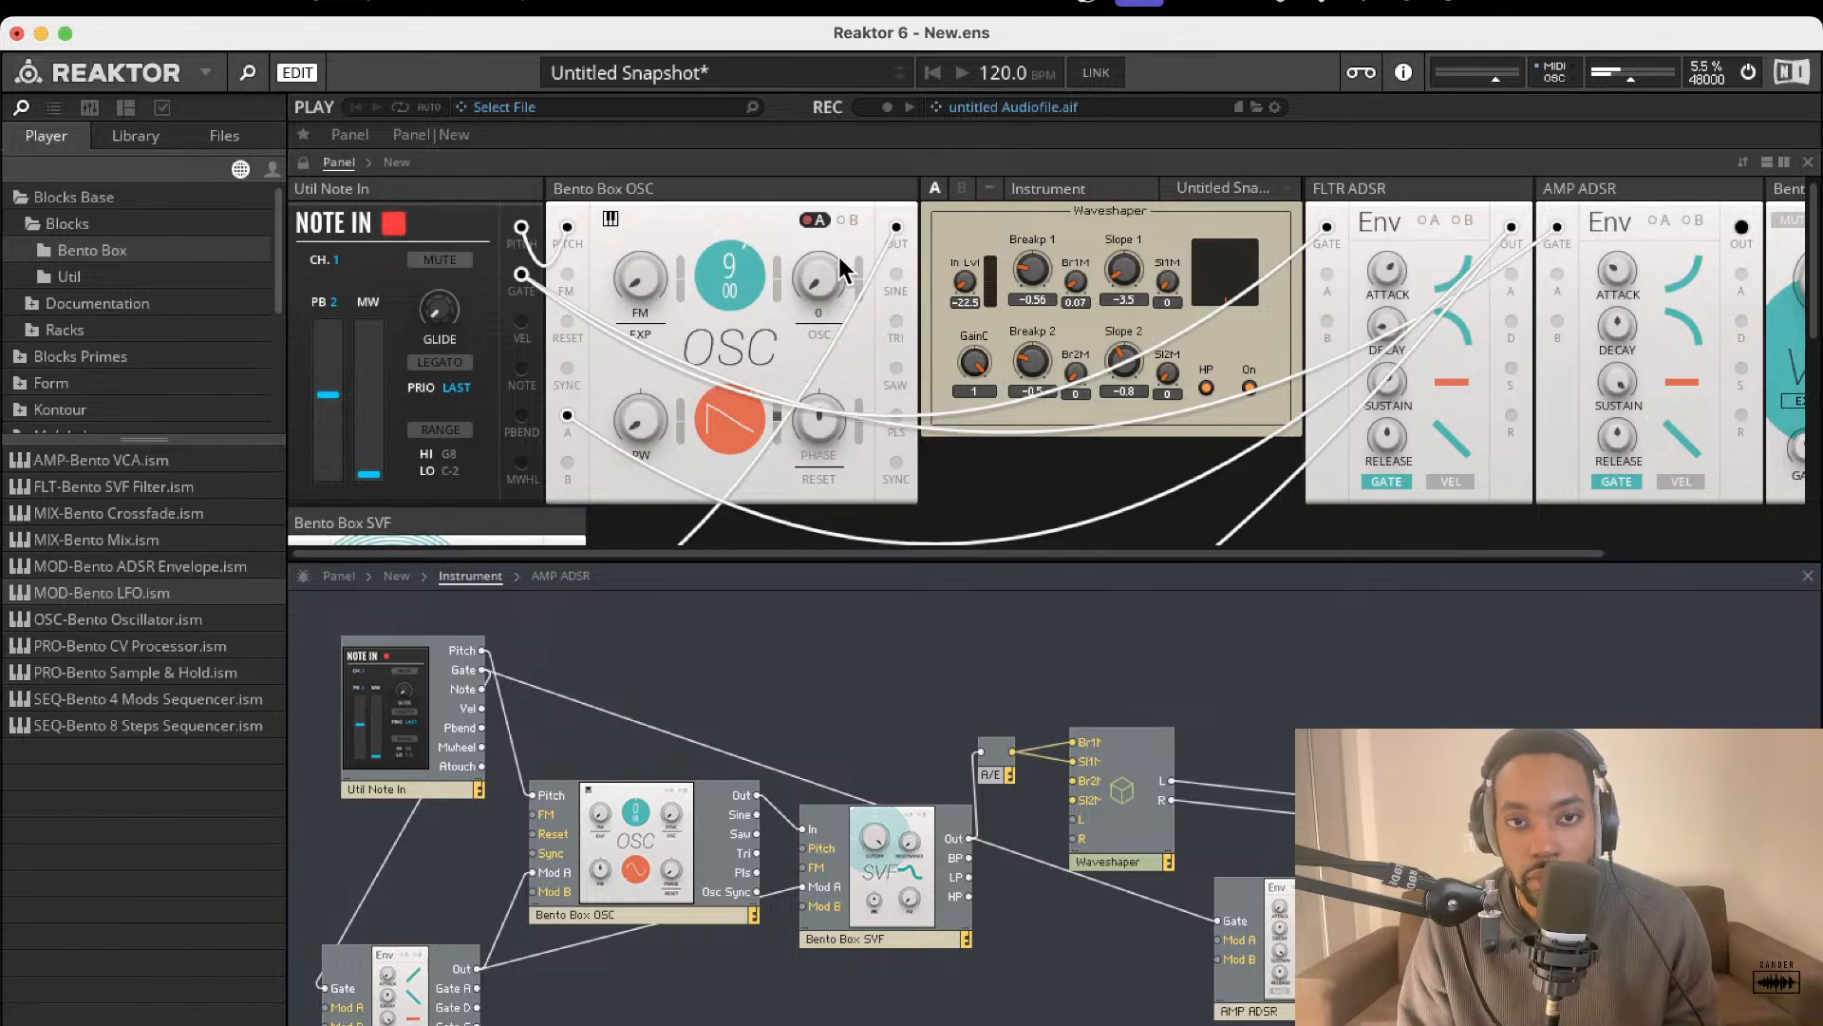
- Set the Waveshaper's In Lvl to -9.5, Breakp 1 to -0.26, Br1M to 0.58 and Sl1M to 0.84, and lower the main output level
scroll(817, 294, down, 2)
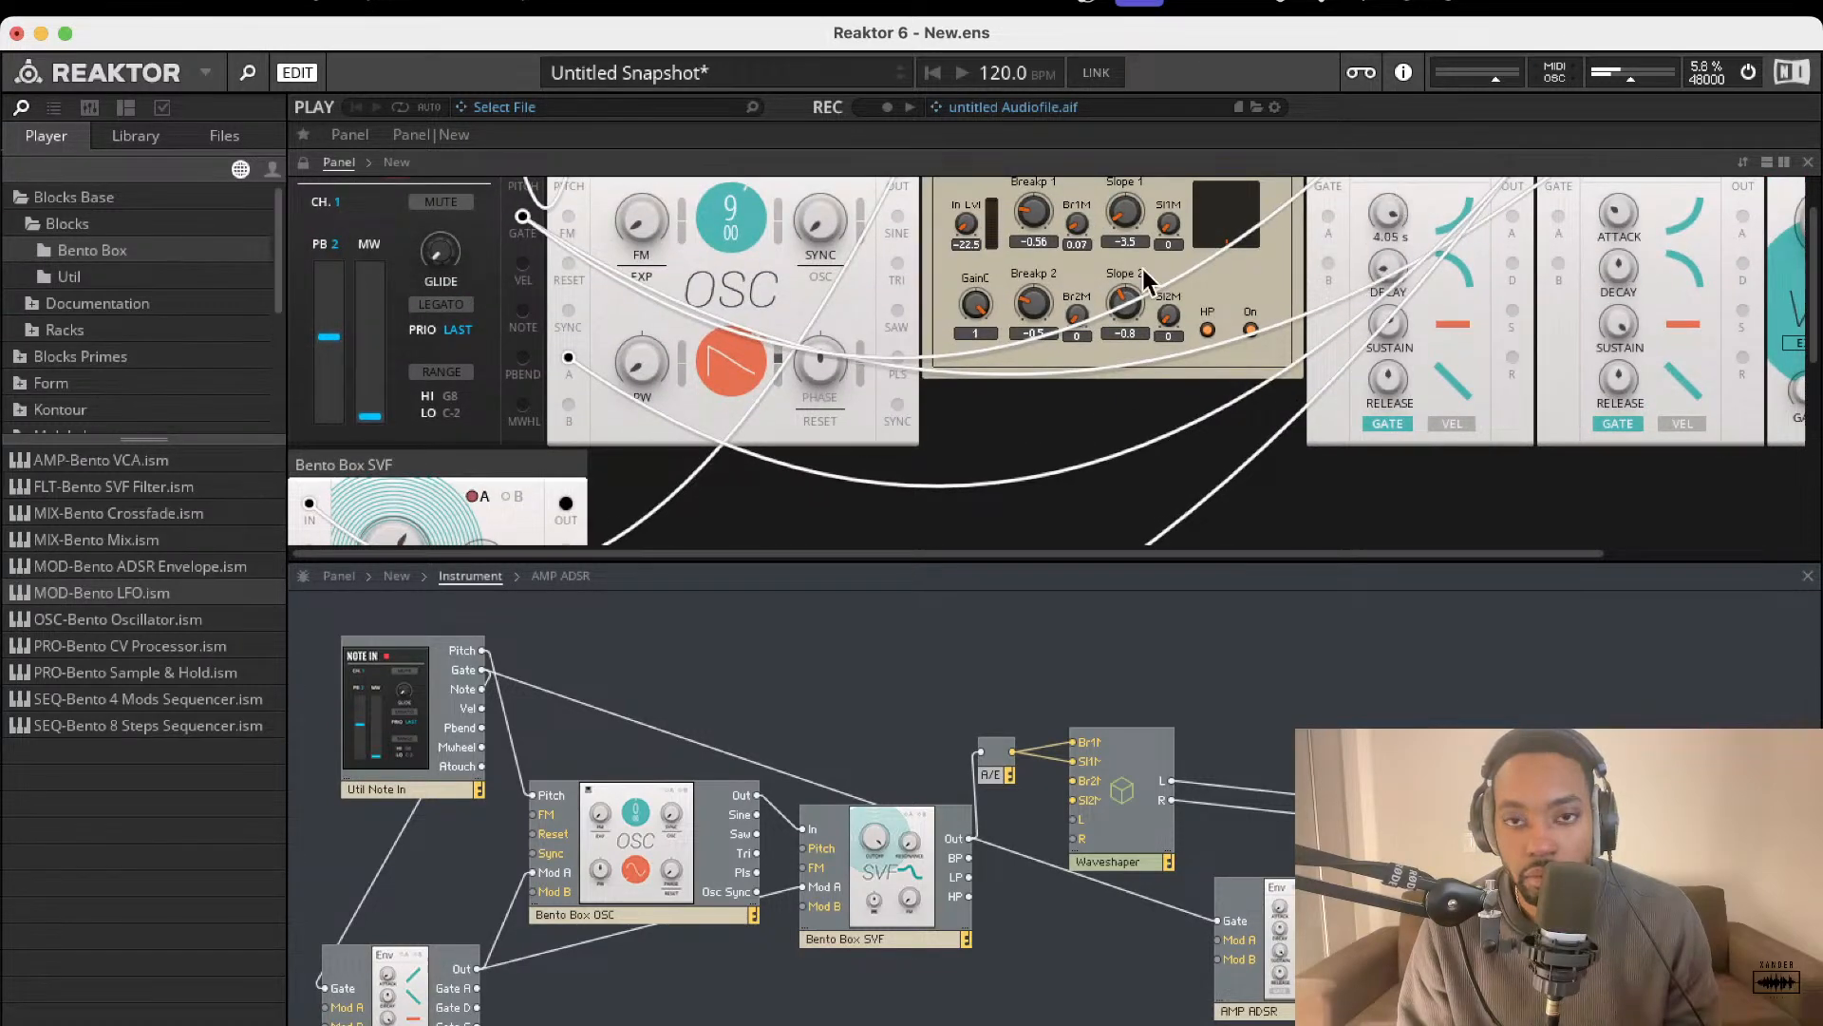
scroll(1216, 226, up, 2)
scroll(1140, 285, down, 2)
drag(1040, 221, 1057, 169)
drag(971, 230, 1034, 315)
drag(1620, 86, 1314, 162)
drag(1174, 231, 1176, 216)
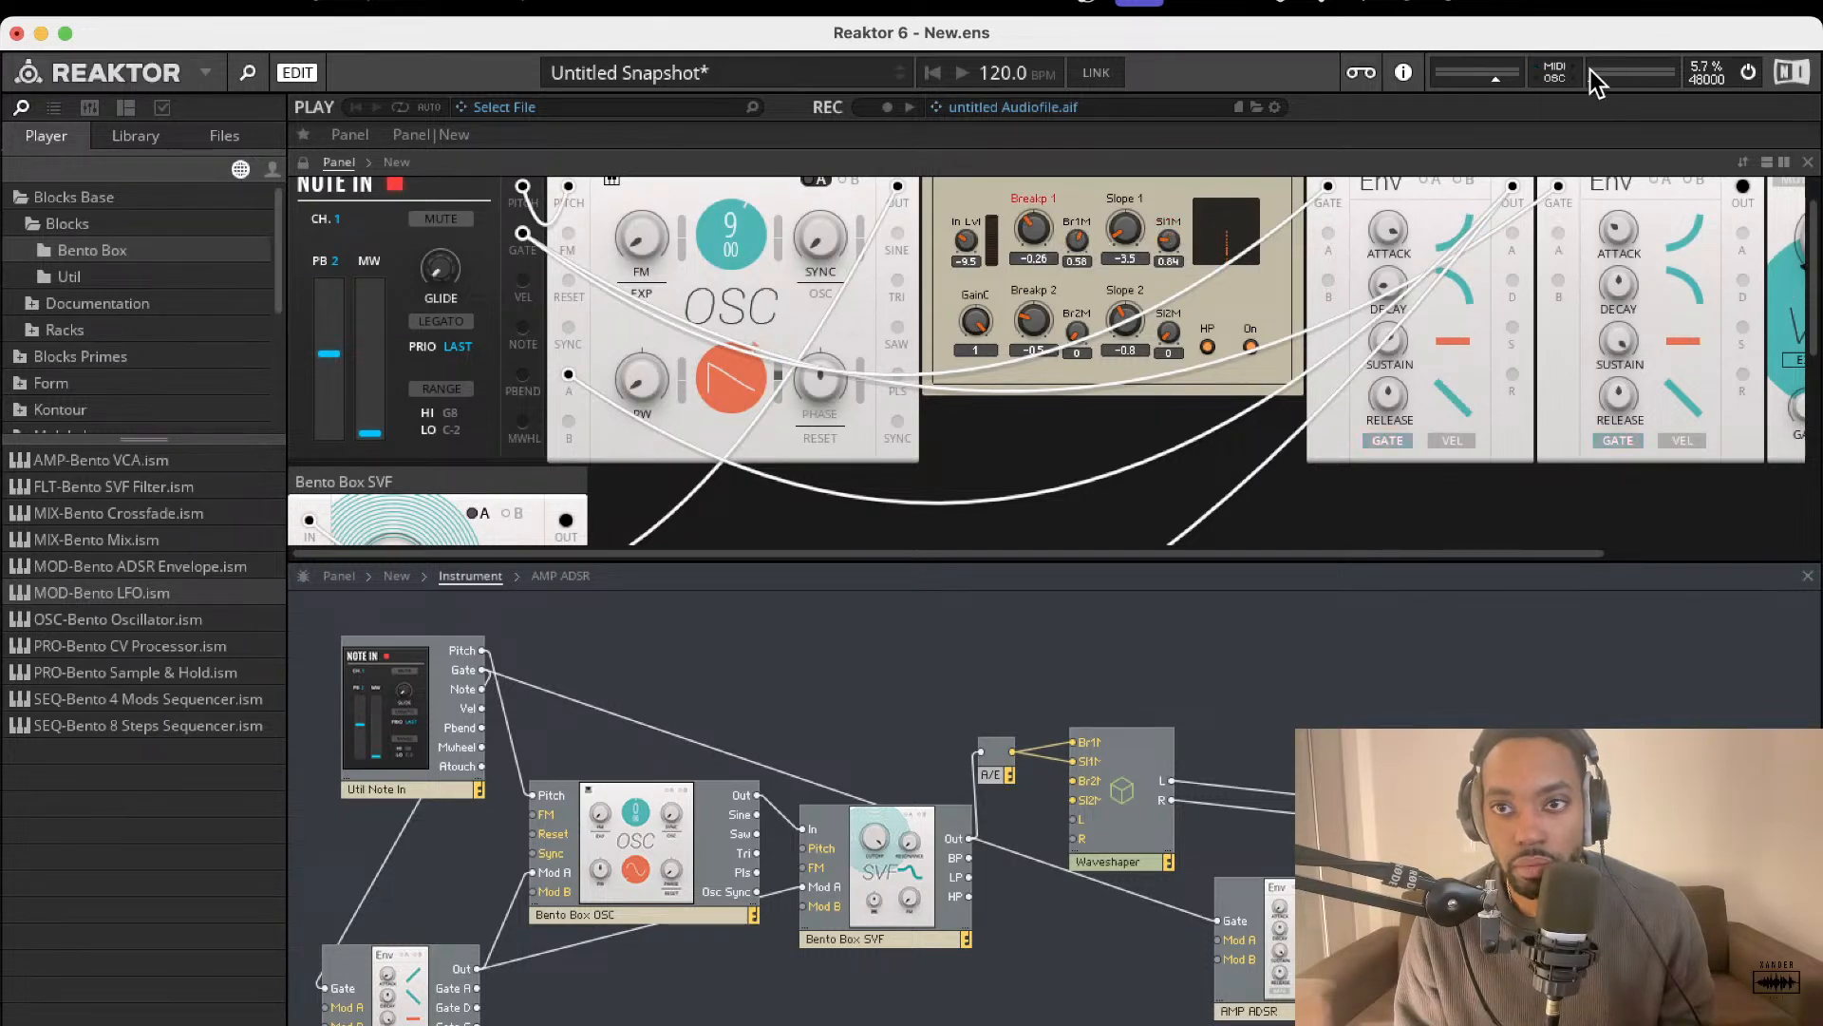
drag(1595, 81, 1622, 83)
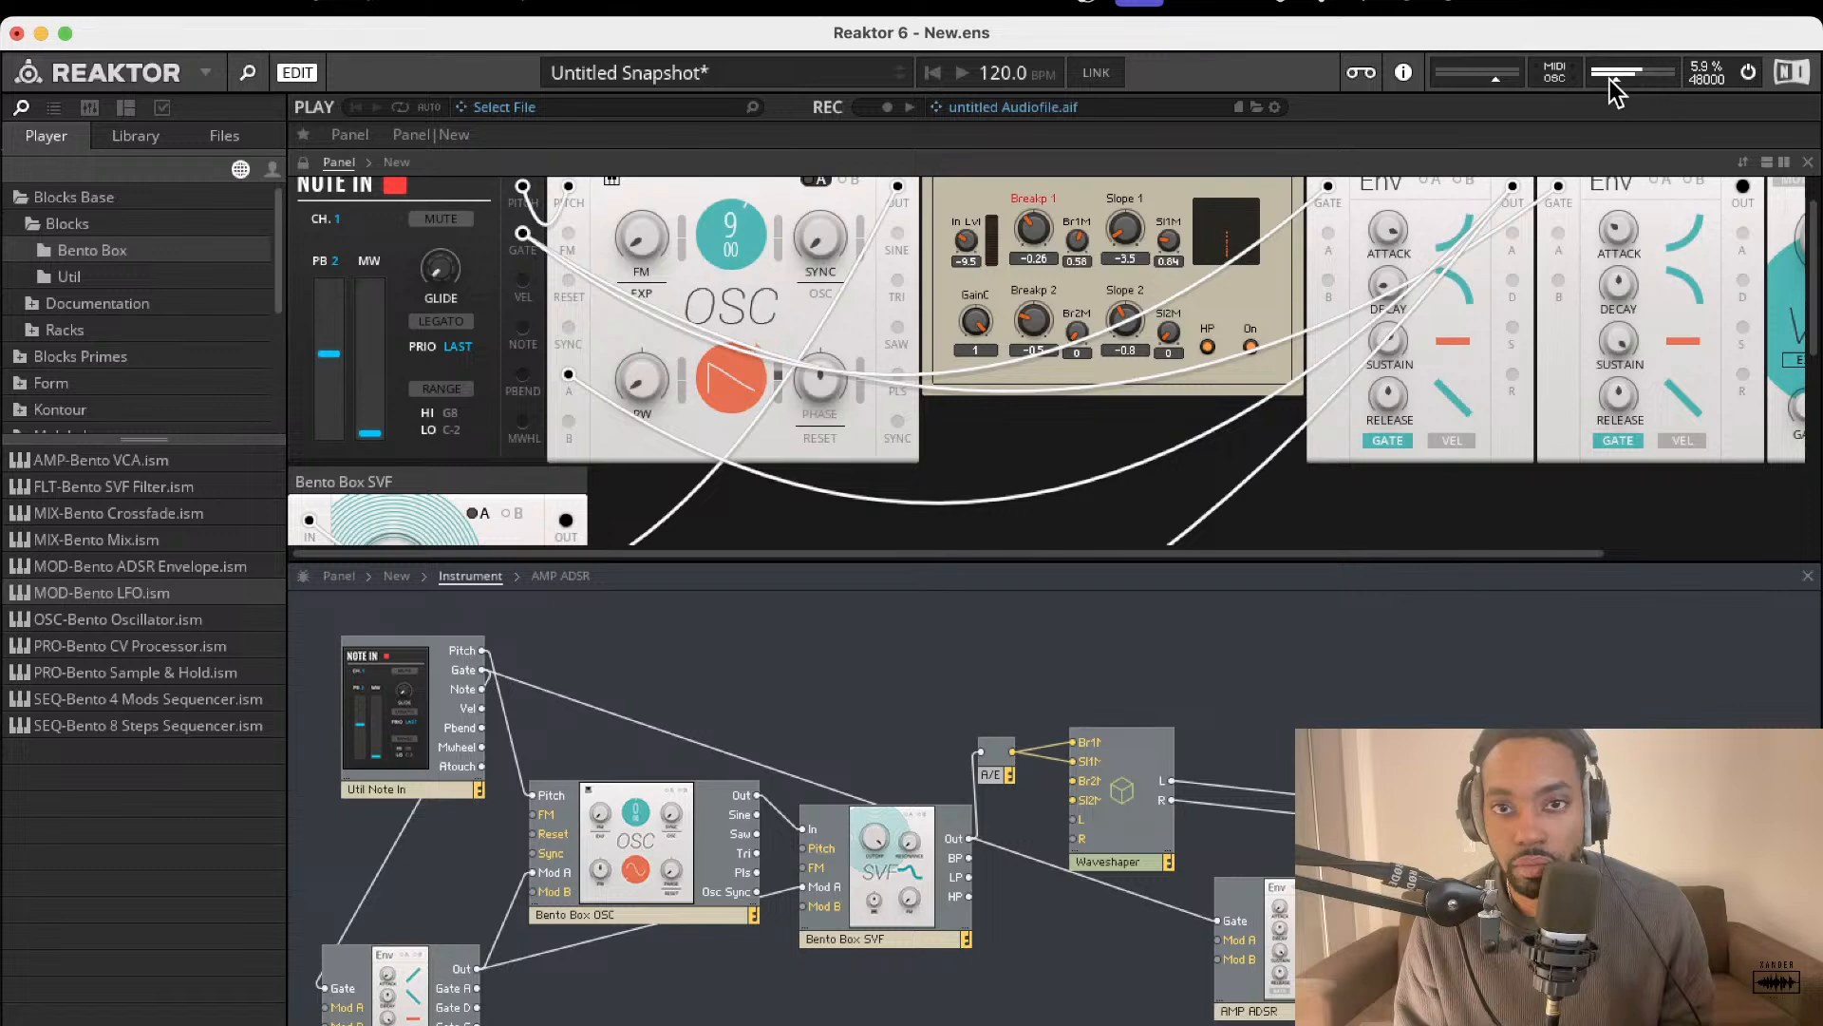
- Set the Waveshaper's Breakp 1 to 0.08 and the oscillator's pitch to 6.00
drag(1056, 239, 1054, 204)
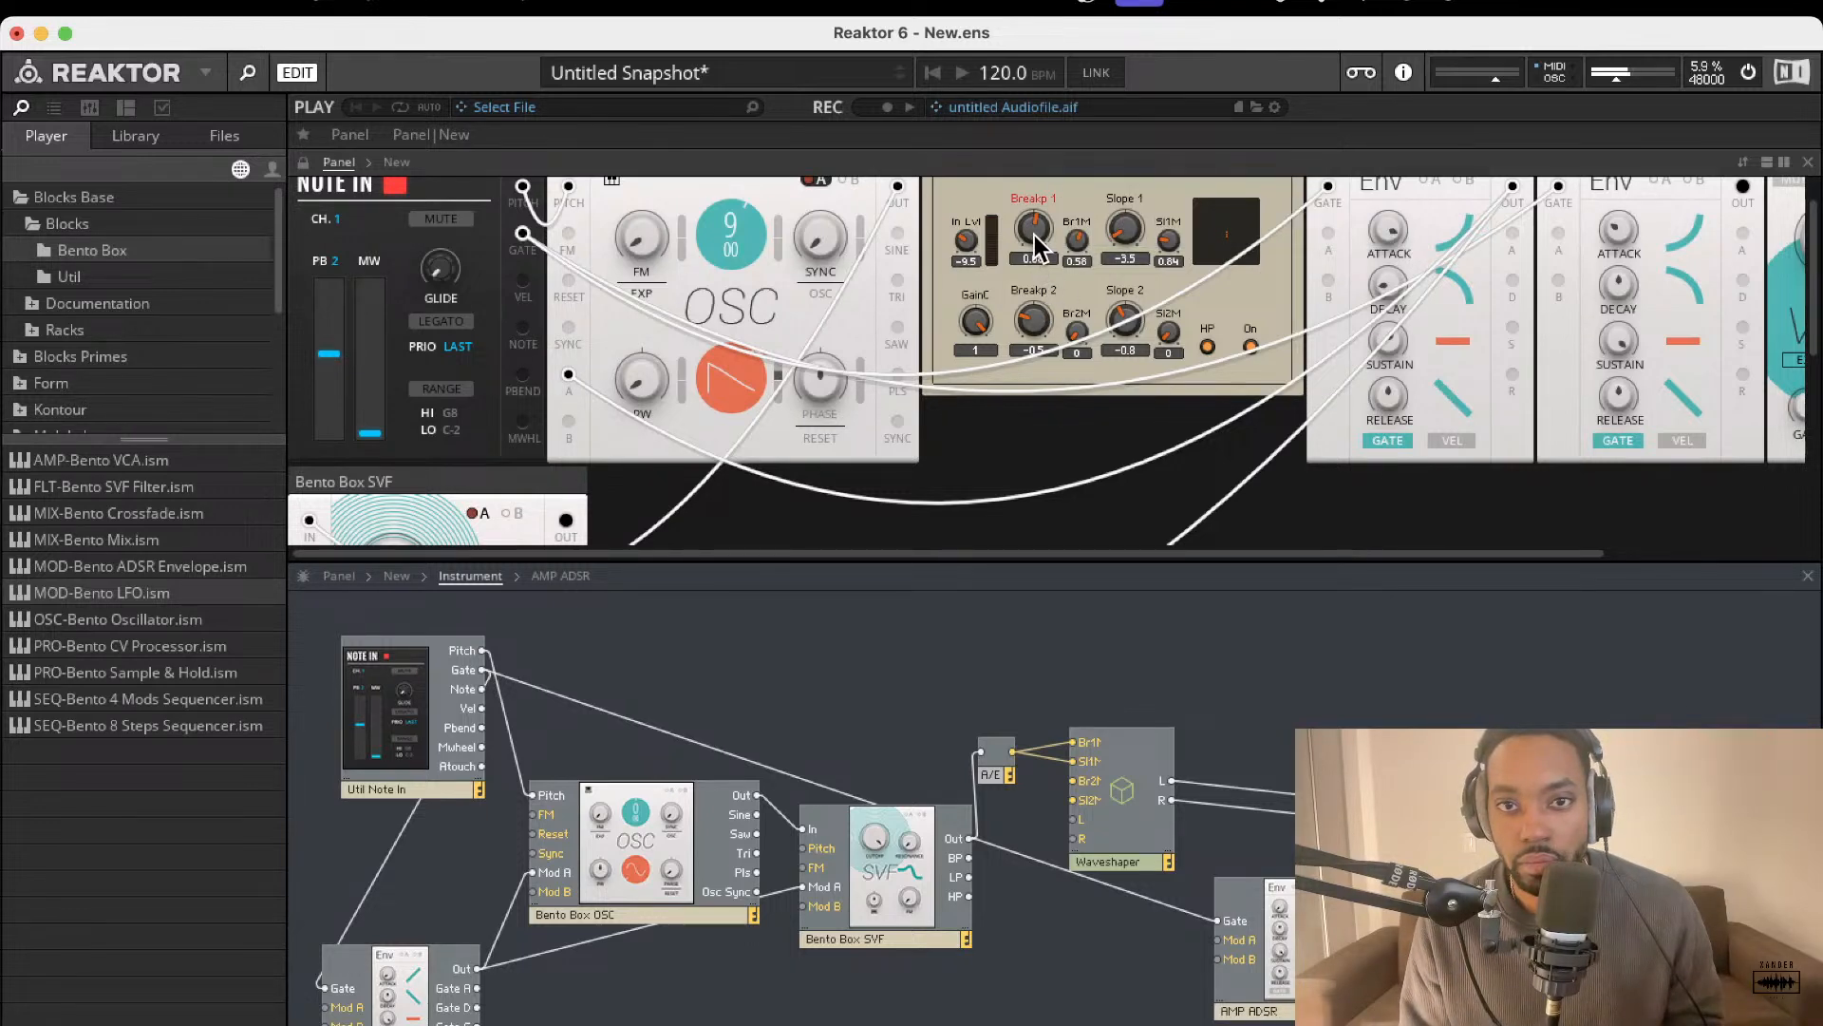
drag(742, 225, 745, 249)
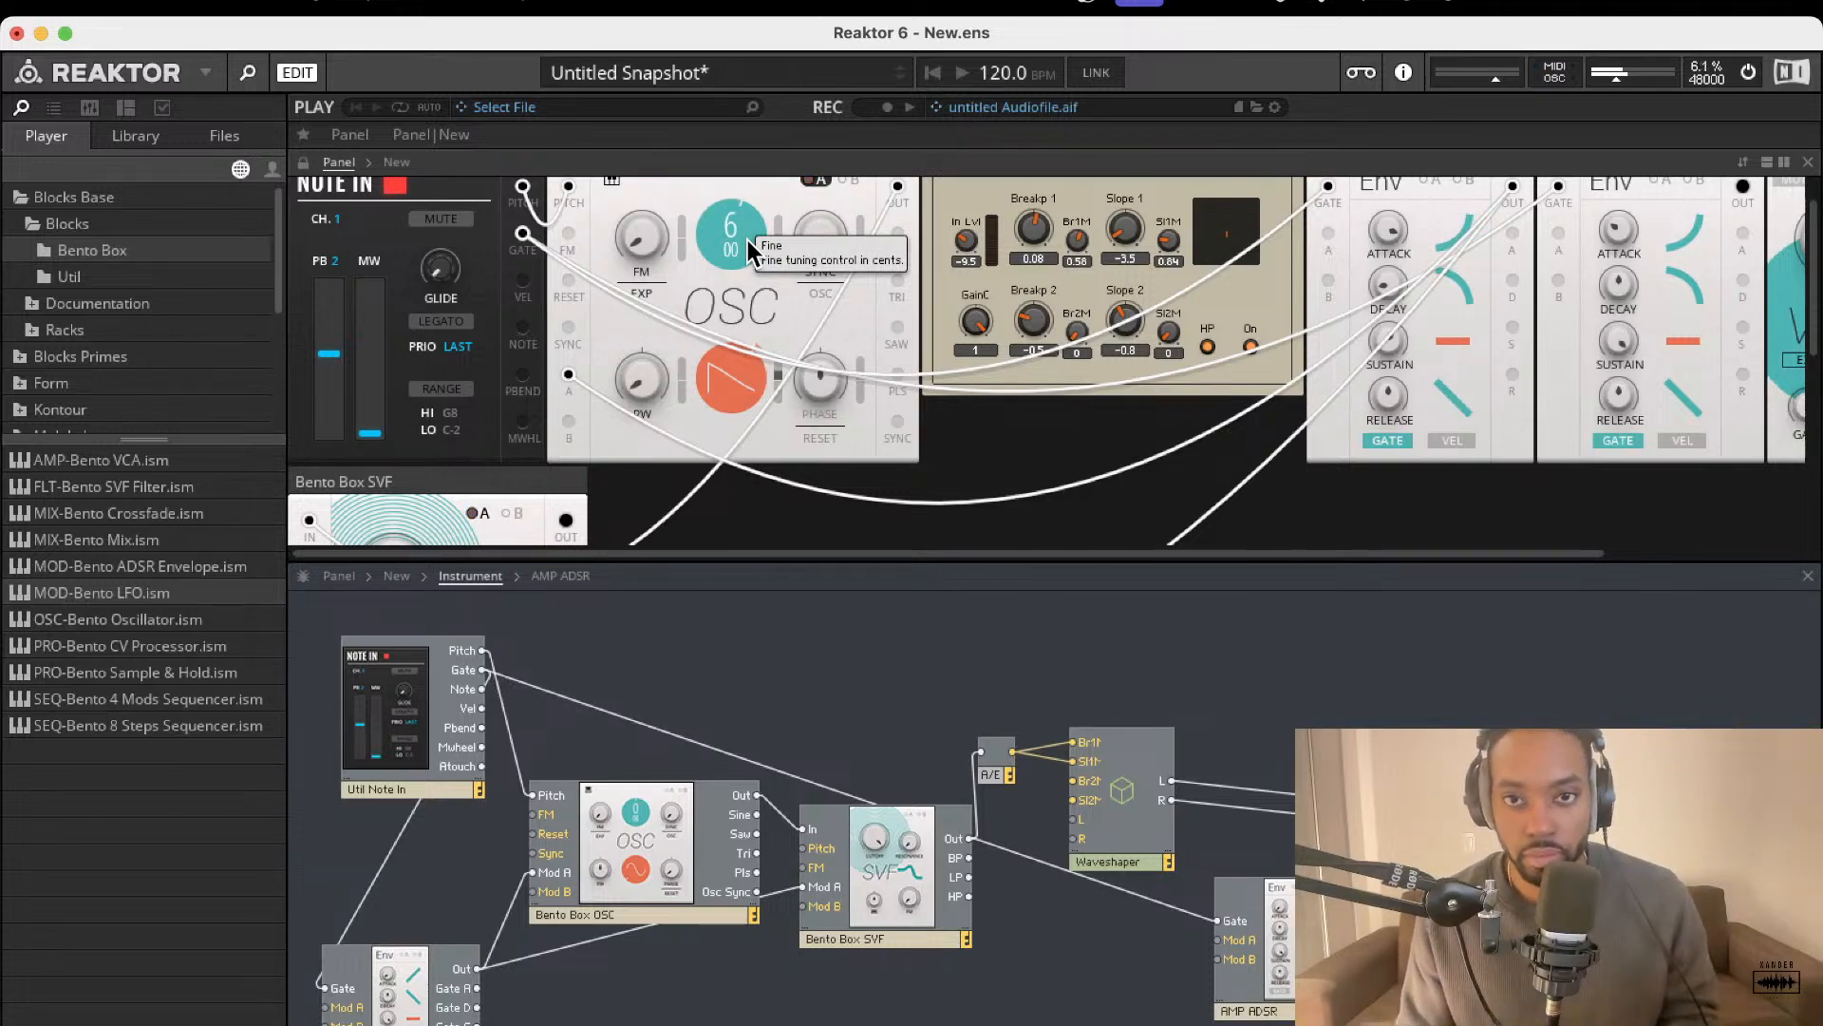
scroll(1018, 305, down, 3)
scroll(1035, 309, up, 4)
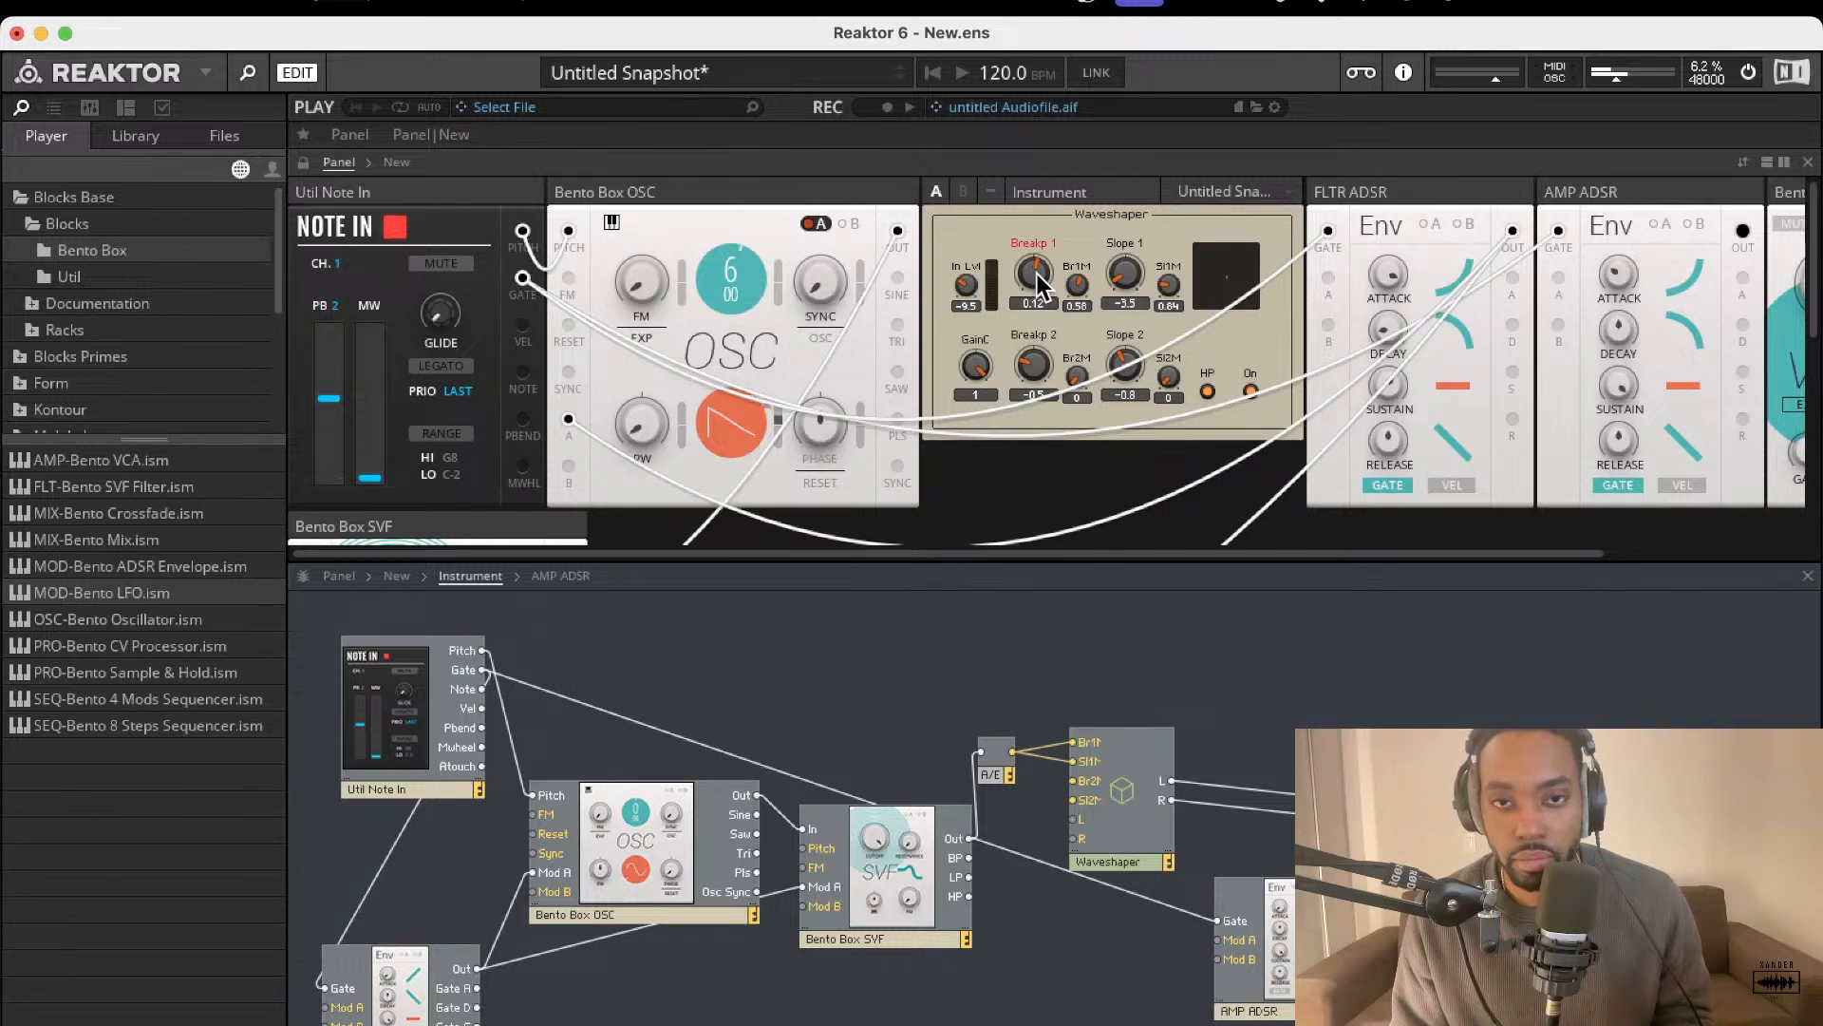
scroll(1036, 275, down, 3)
scroll(984, 293, up, 2)
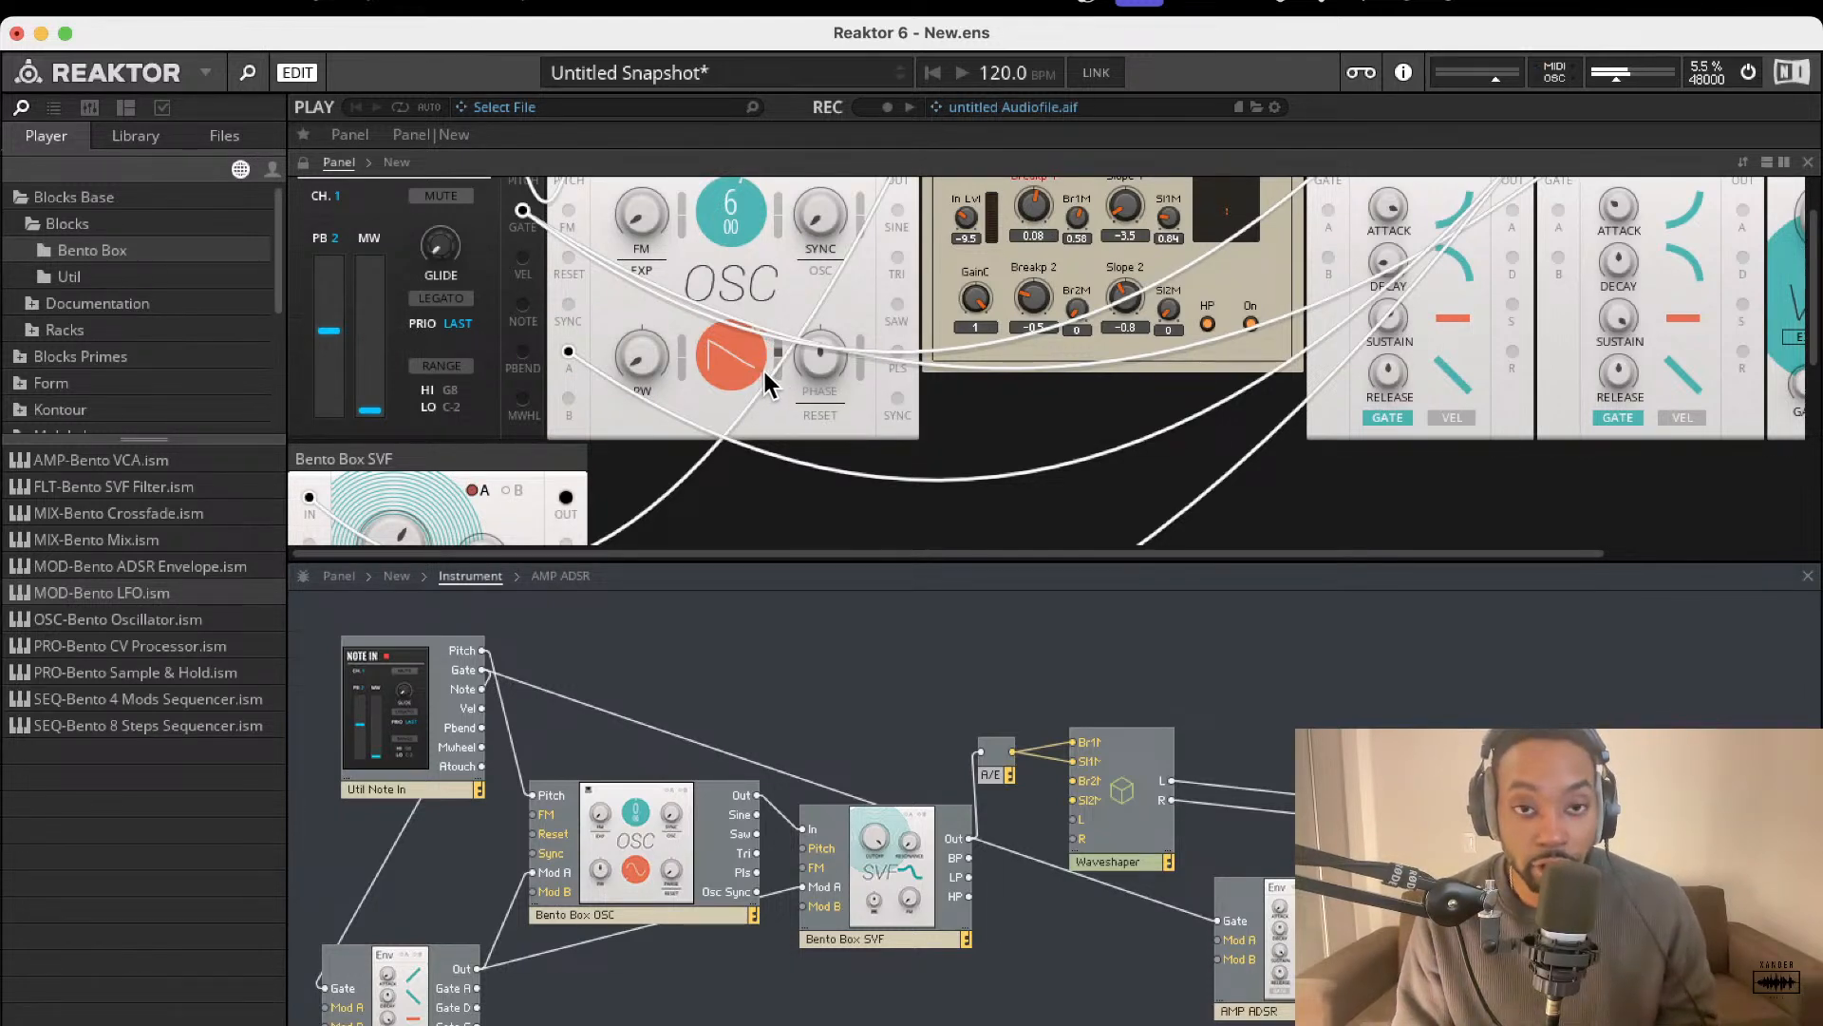
- Raise the modulation A amount on the SVF's cutoff so the FLTR ADSR drives it
click(722, 366)
drag(721, 367, 721, 382)
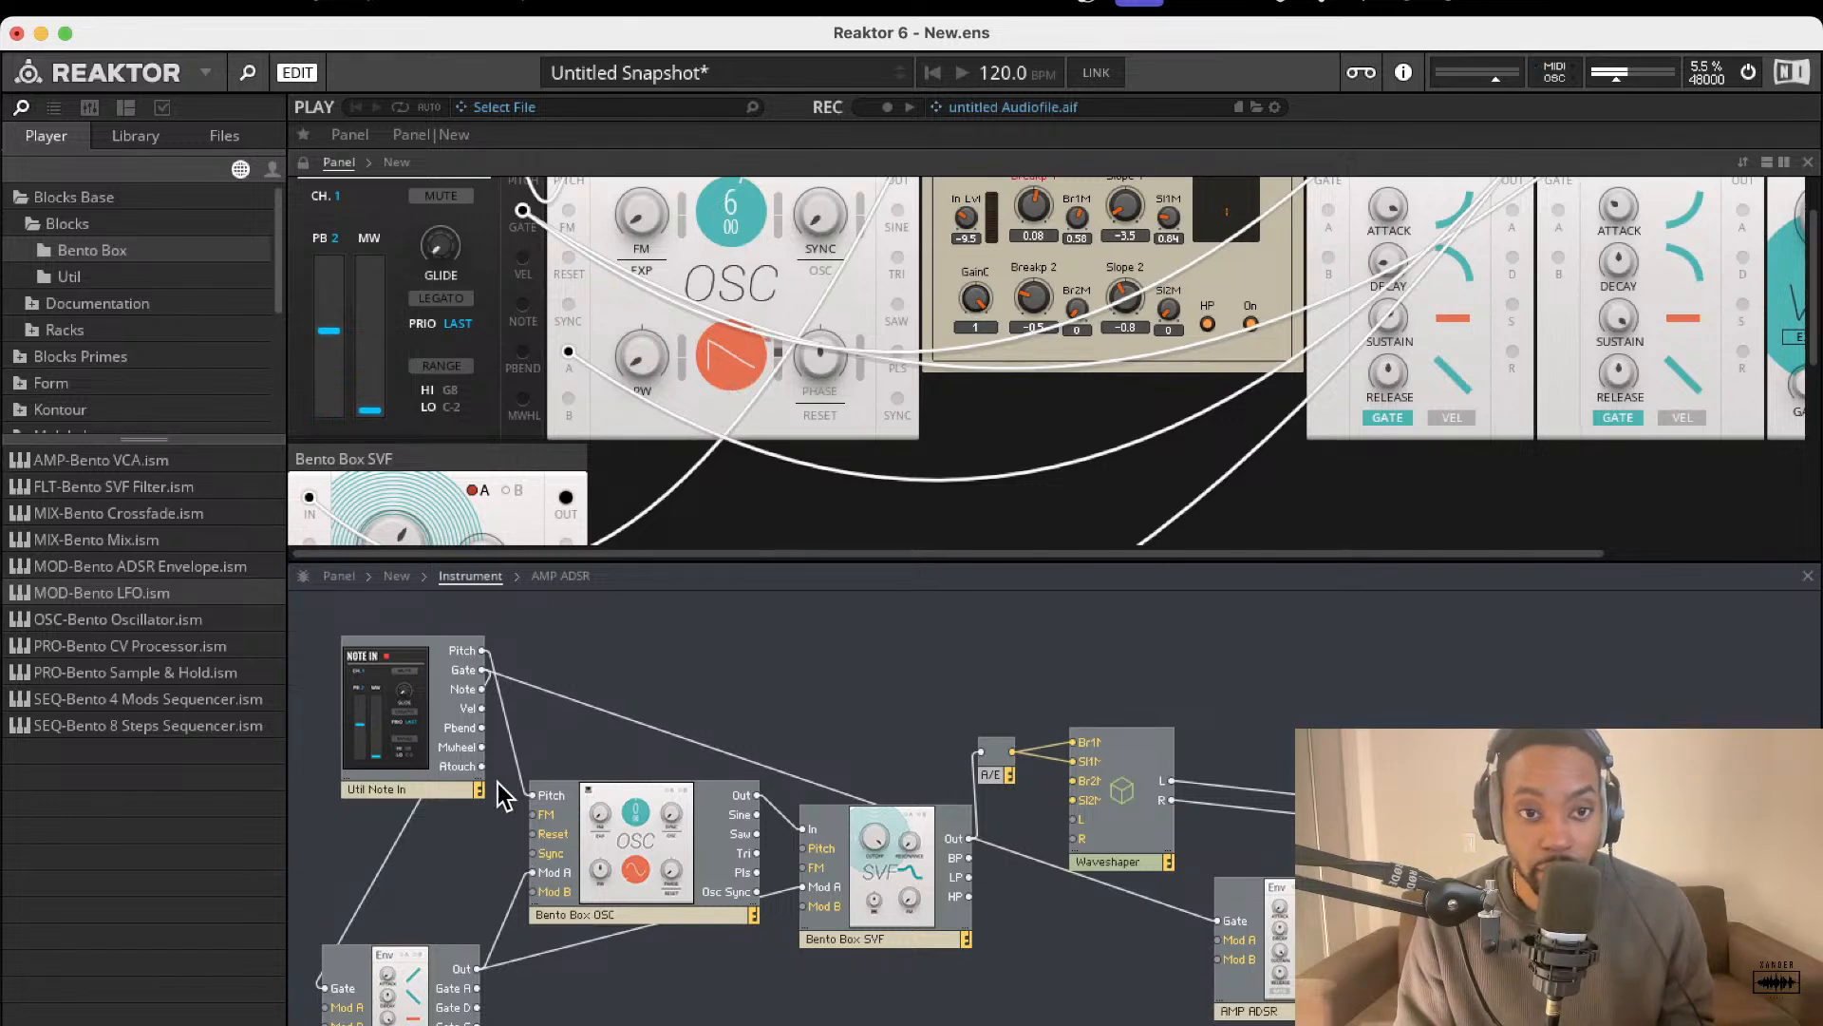
scroll(501, 504, down, 3)
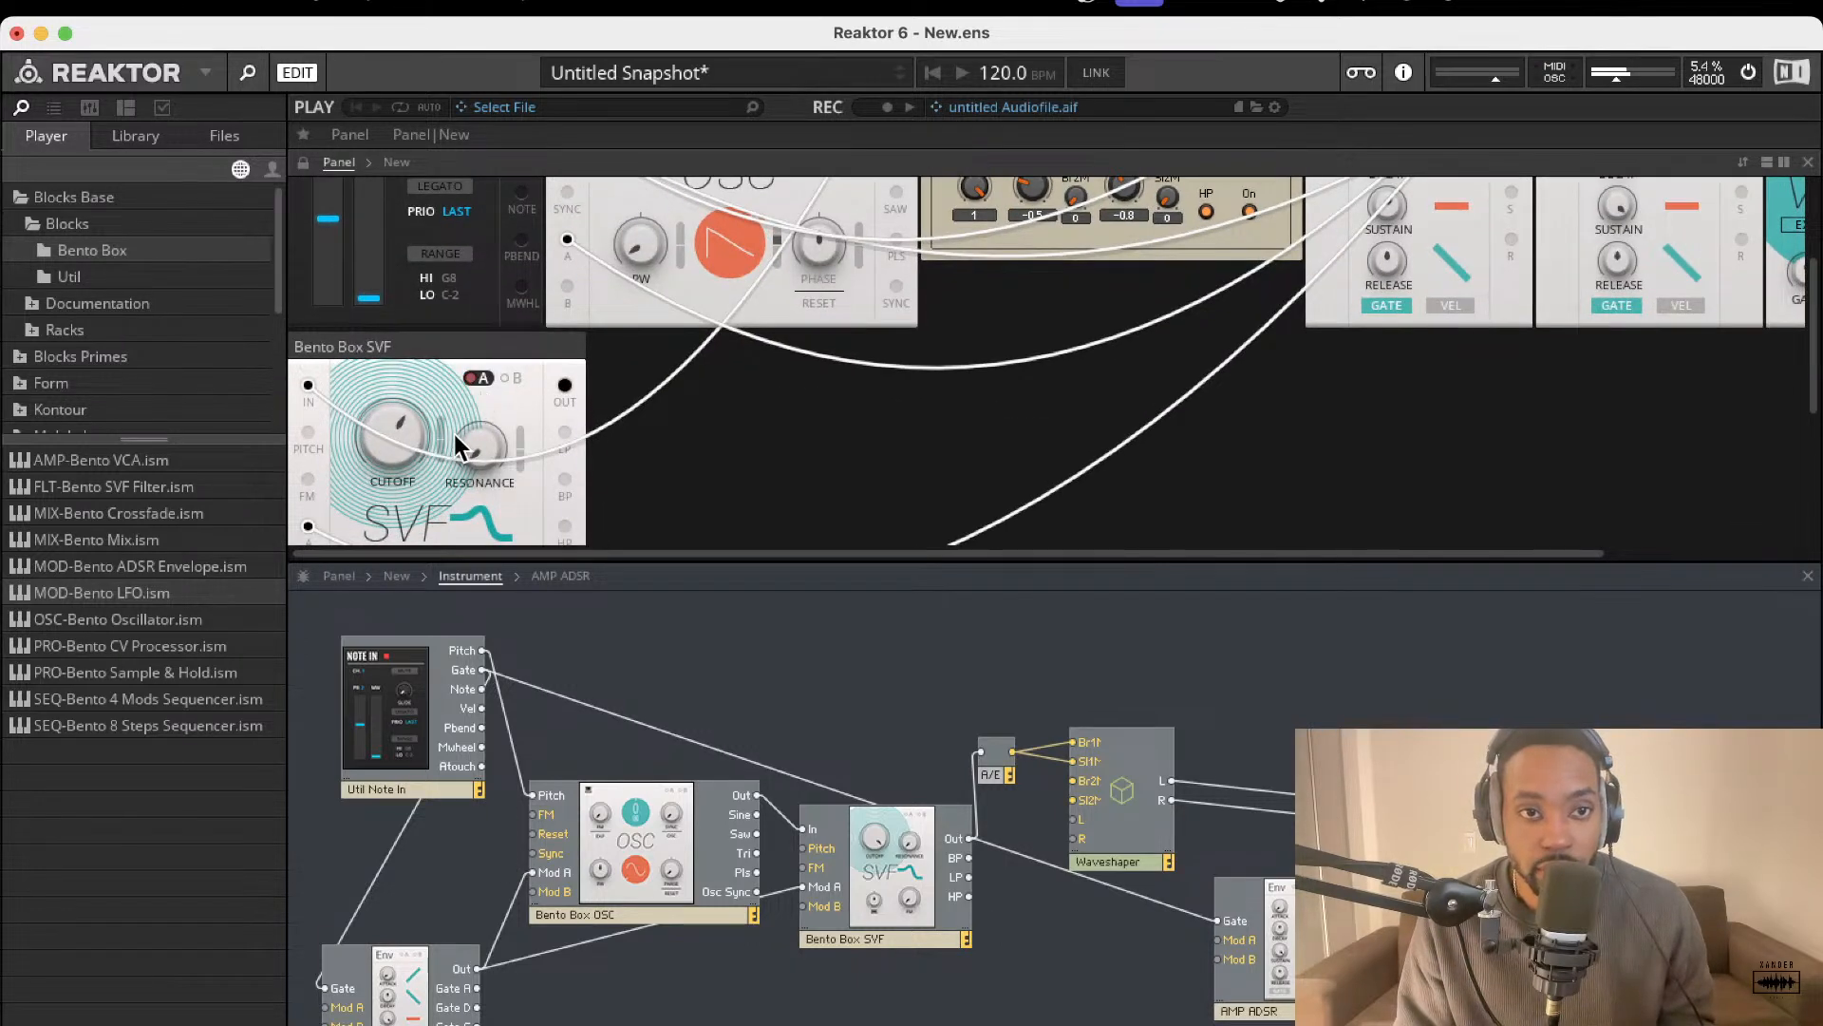
drag(442, 443, 447, 393)
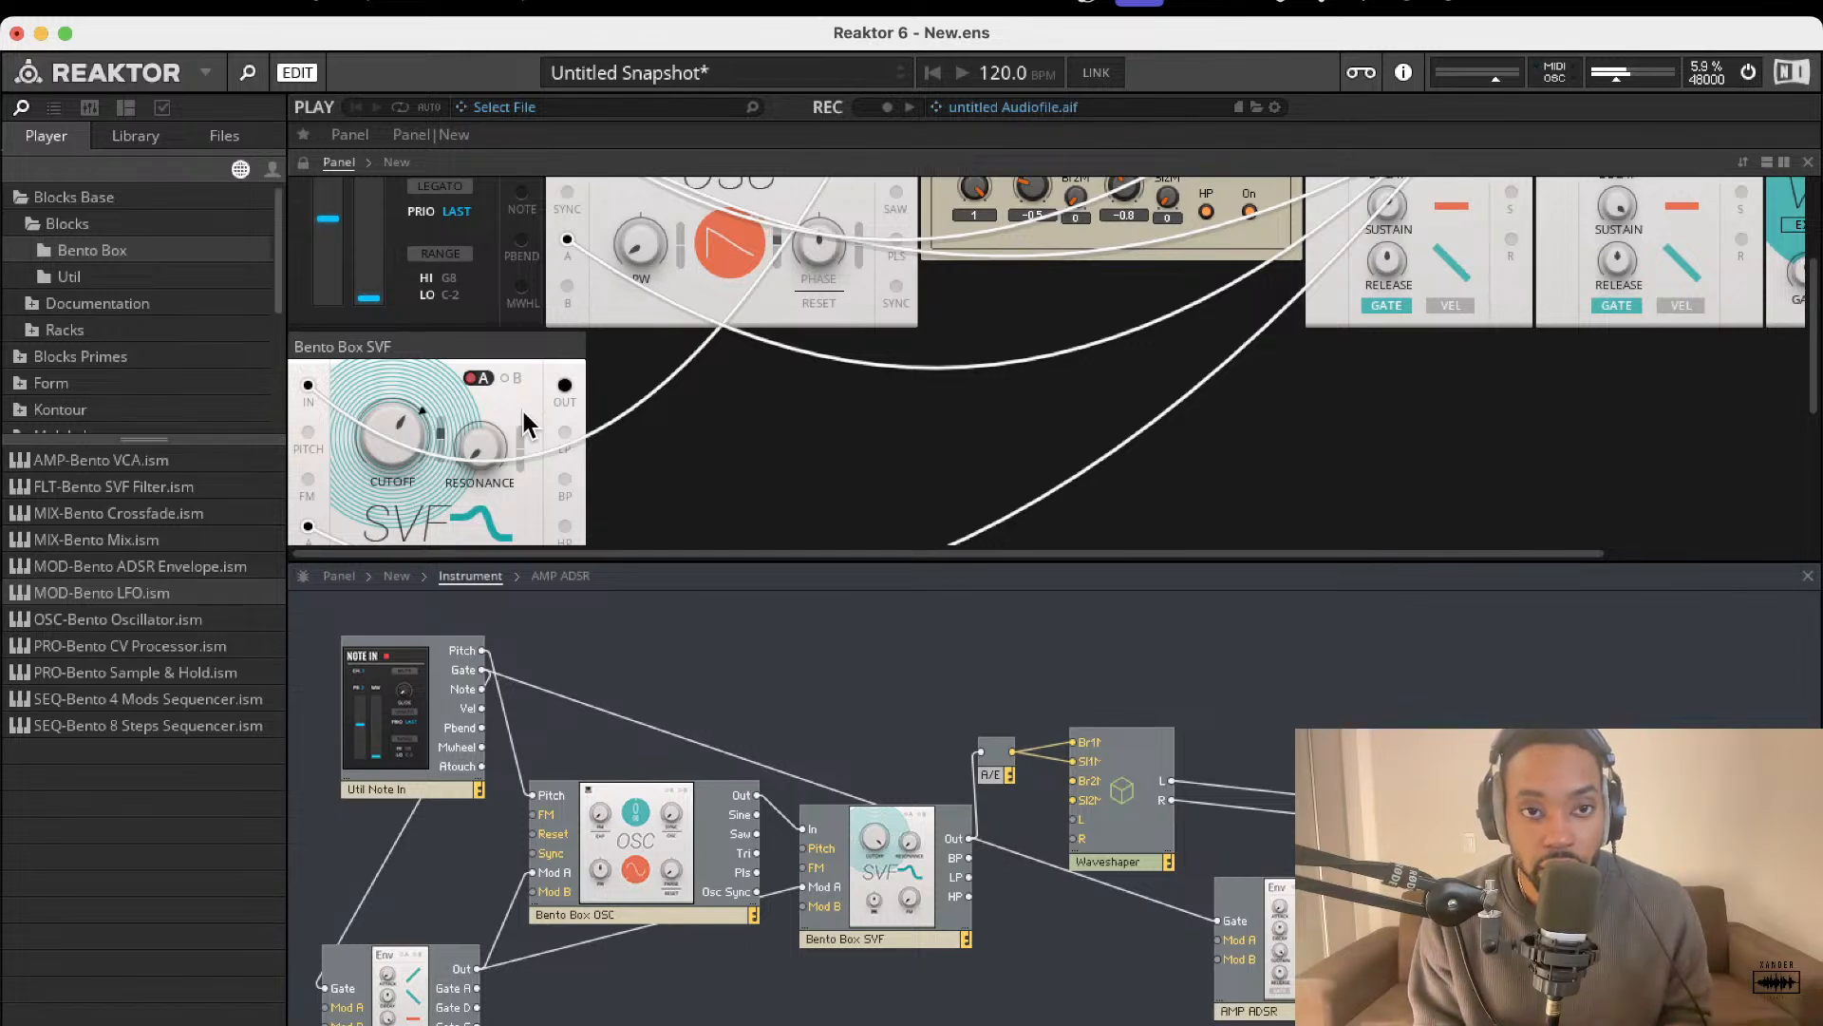
- Look through the Bento Box, Util and Documentation folders of Blocks Base for another block to use
scroll(854, 370, up, 3)
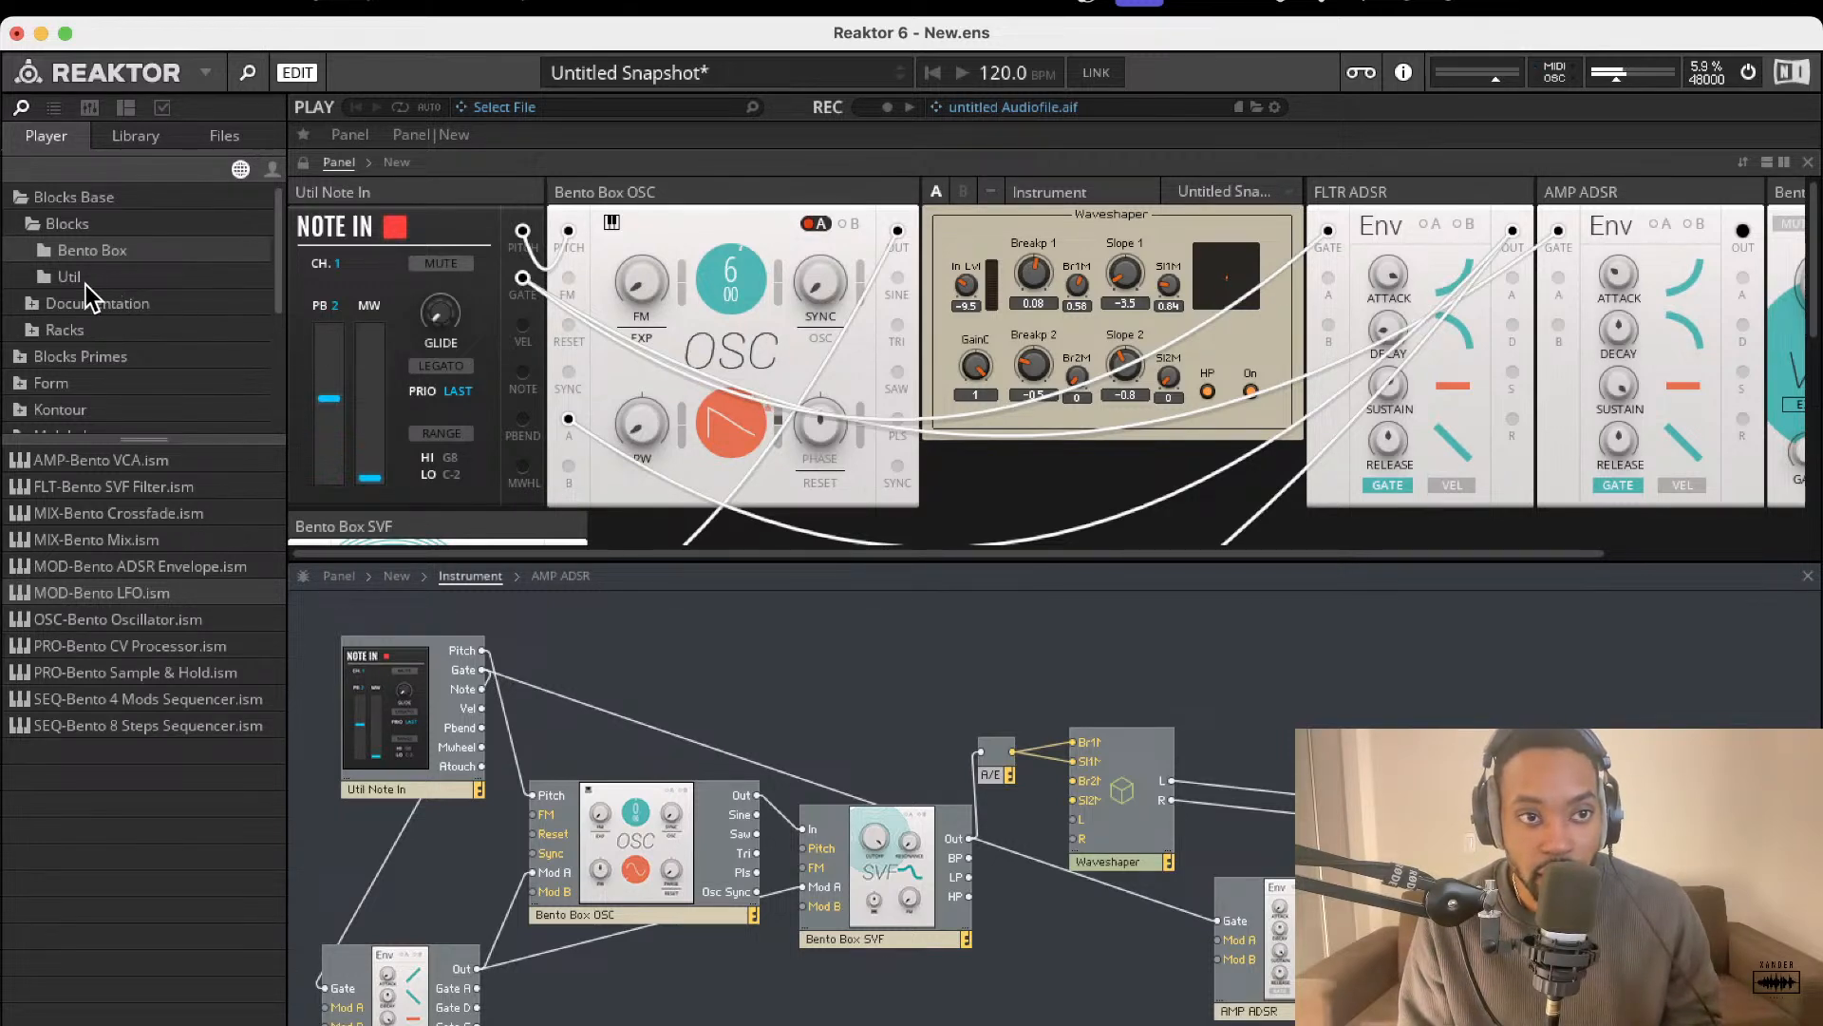
click(112, 280)
click(86, 249)
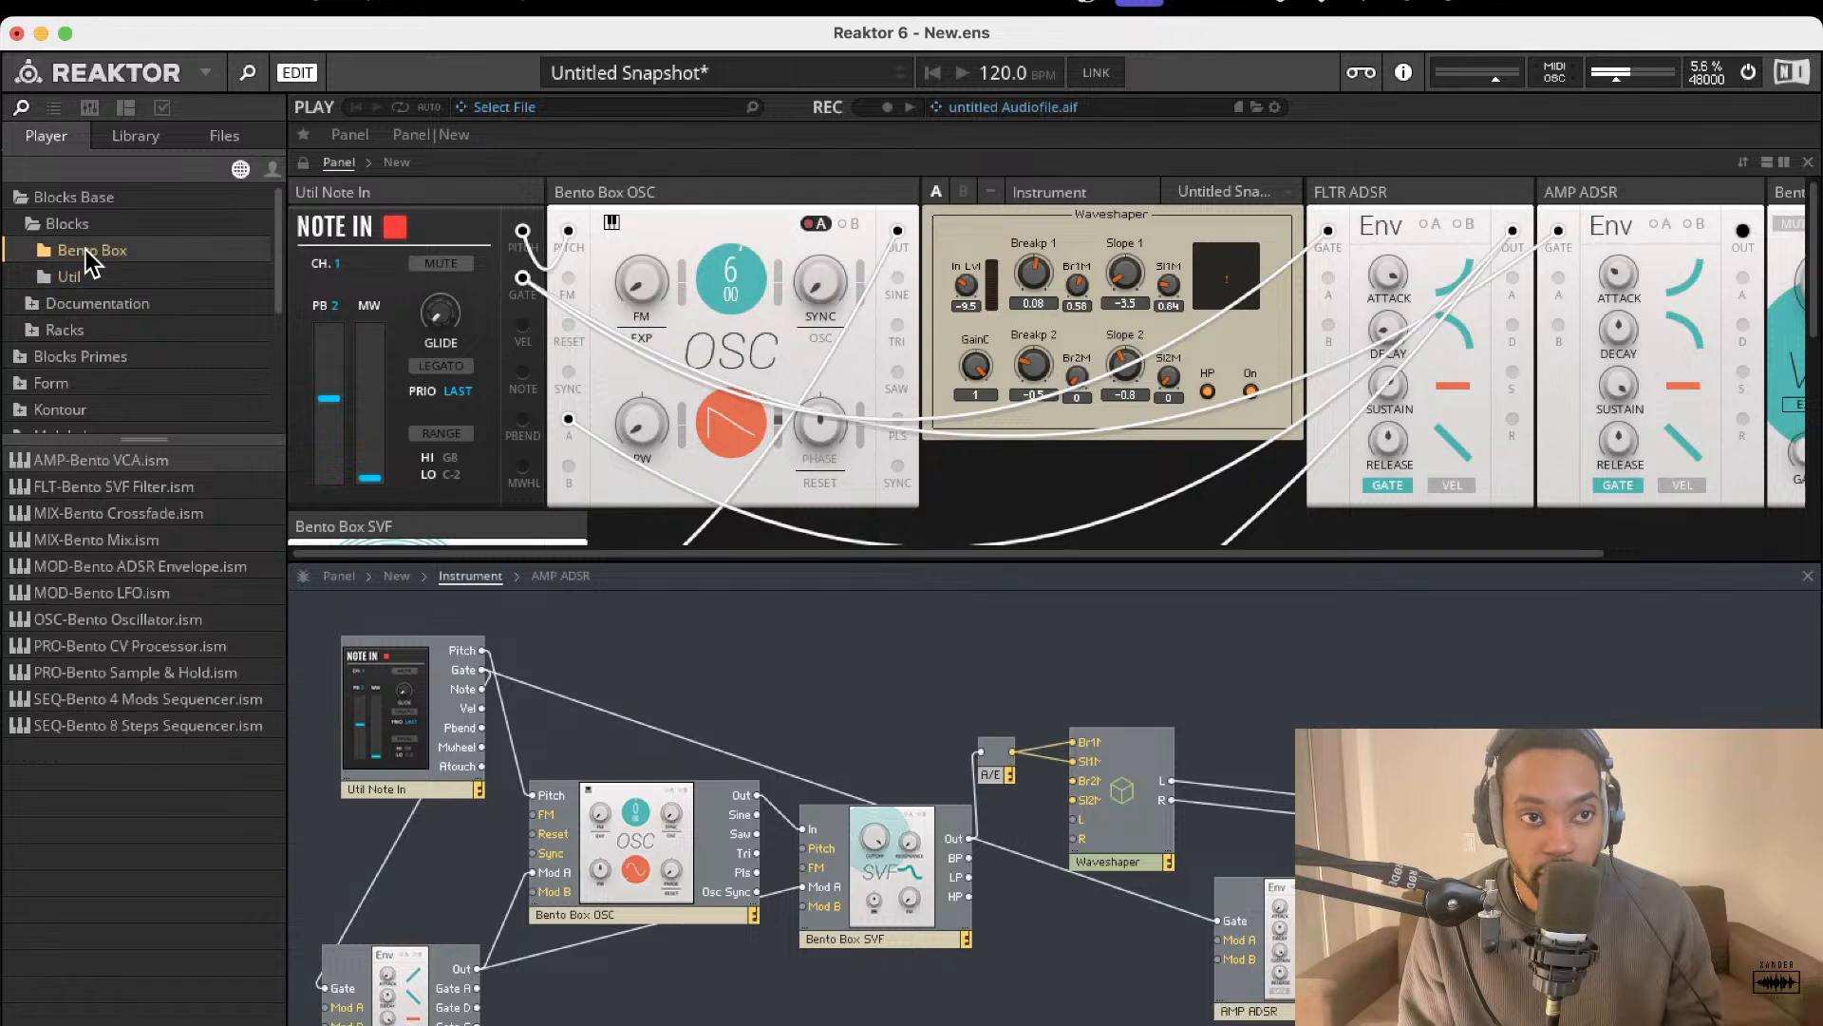
click(70, 228)
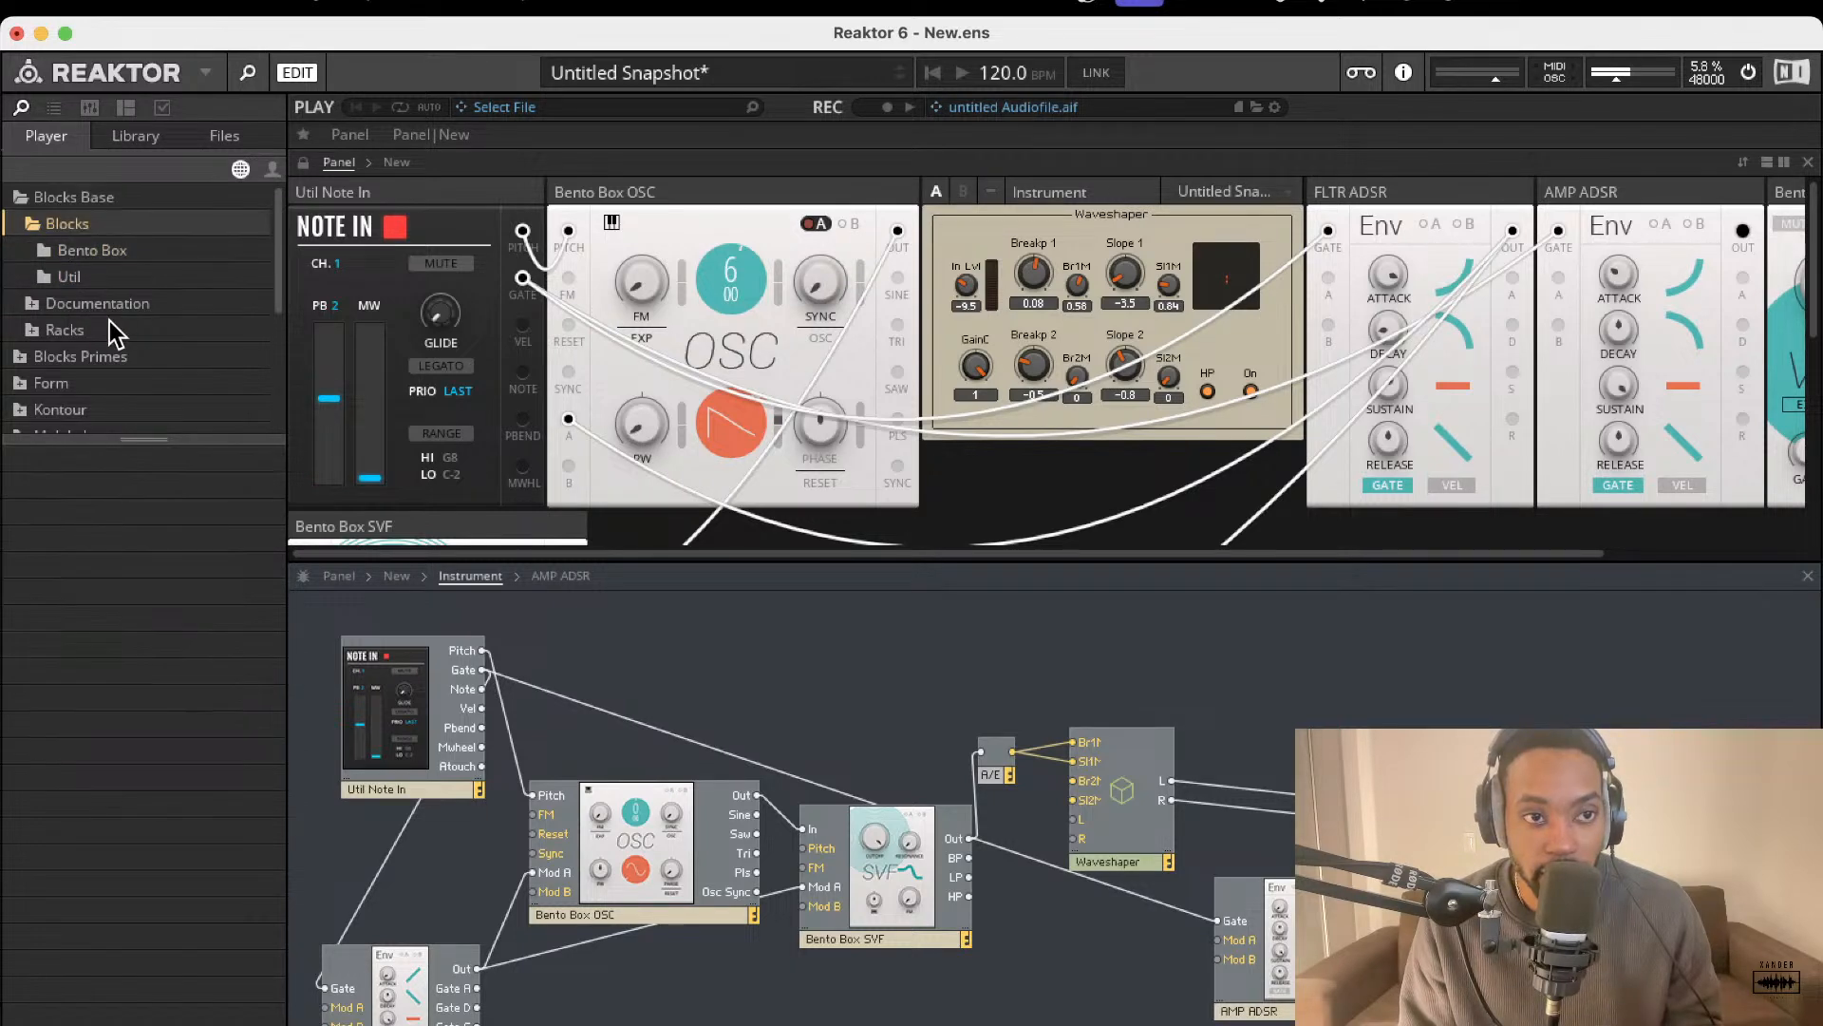
click(59, 279)
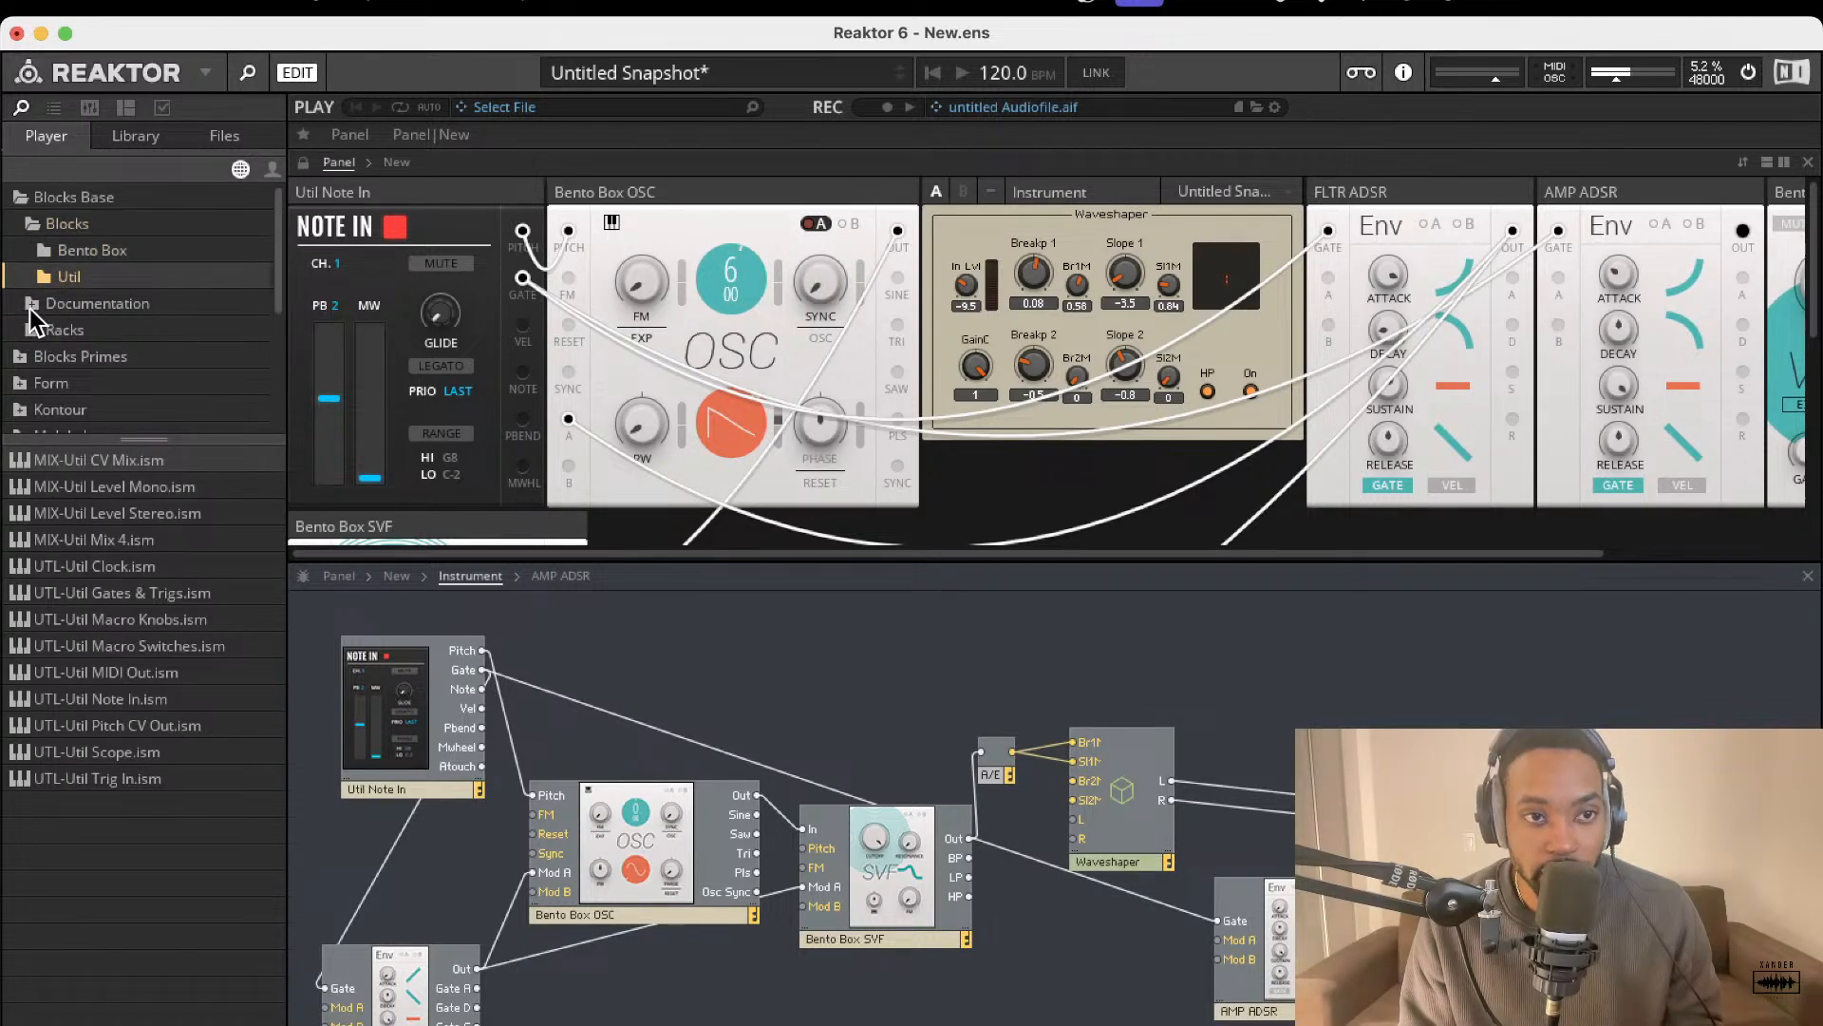
click(36, 304)
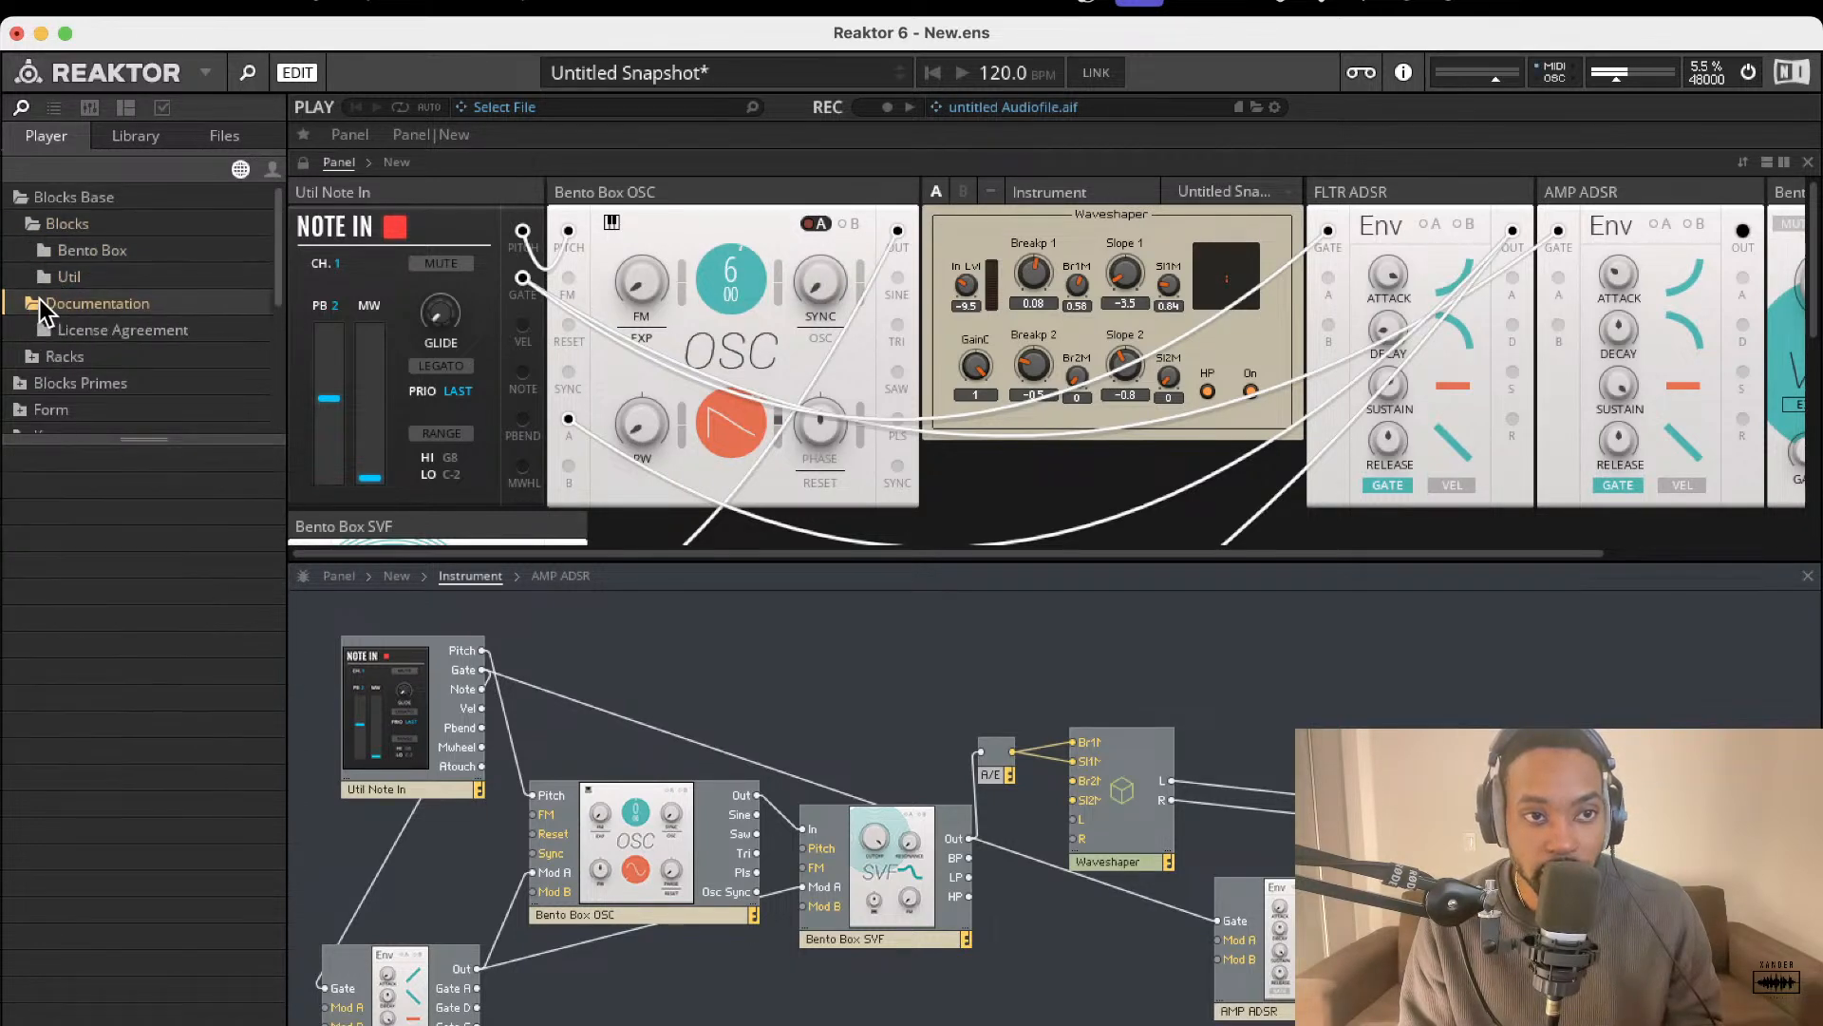
click(62, 249)
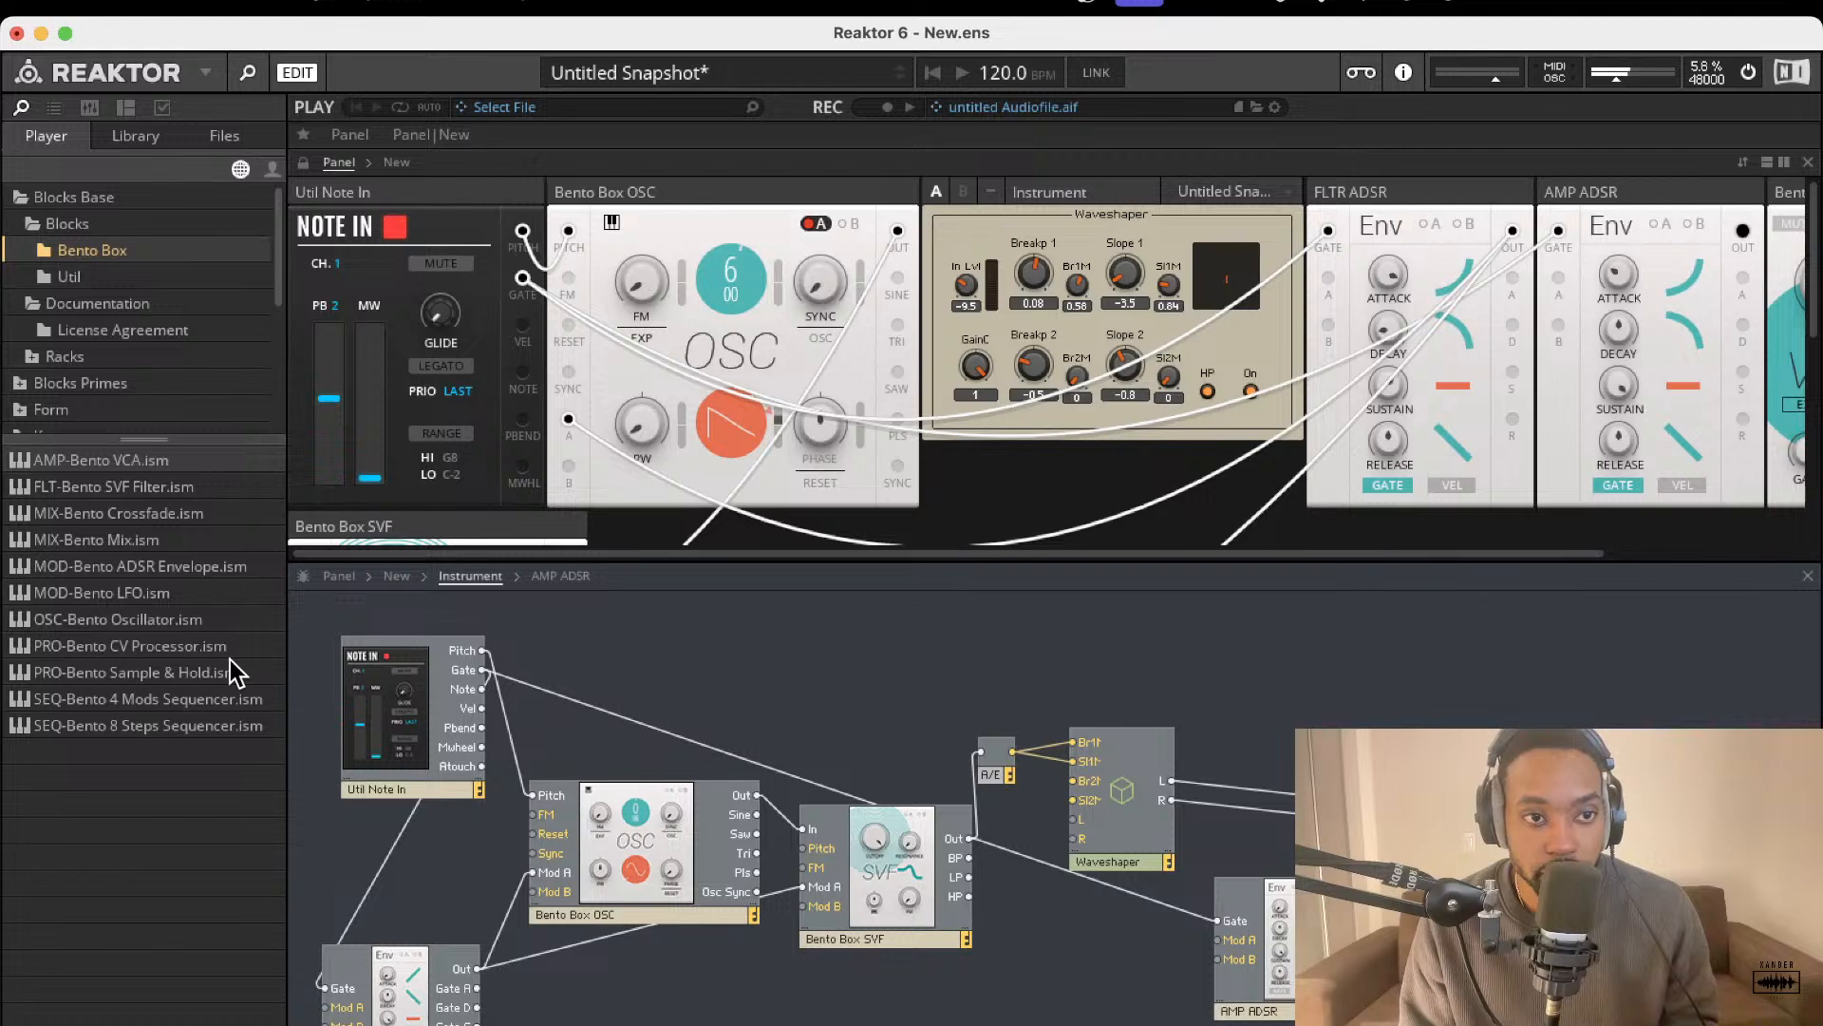
click(87, 276)
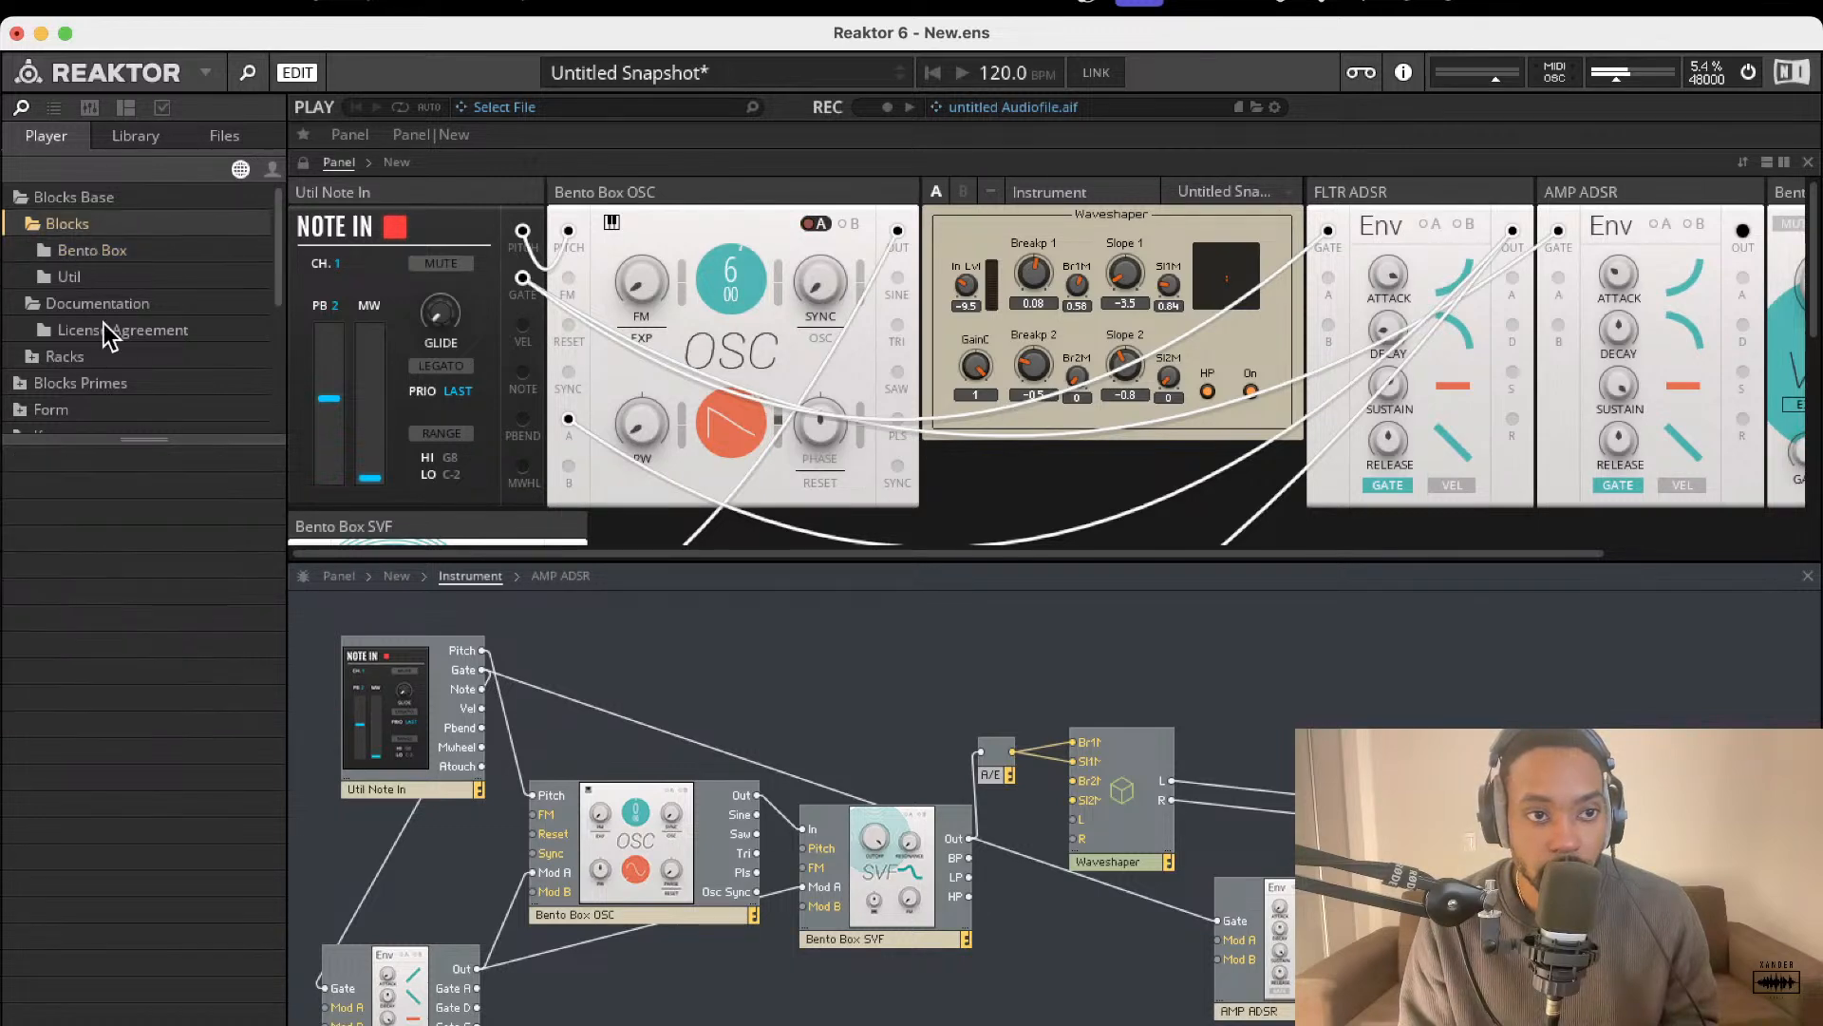
click(83, 257)
click(88, 282)
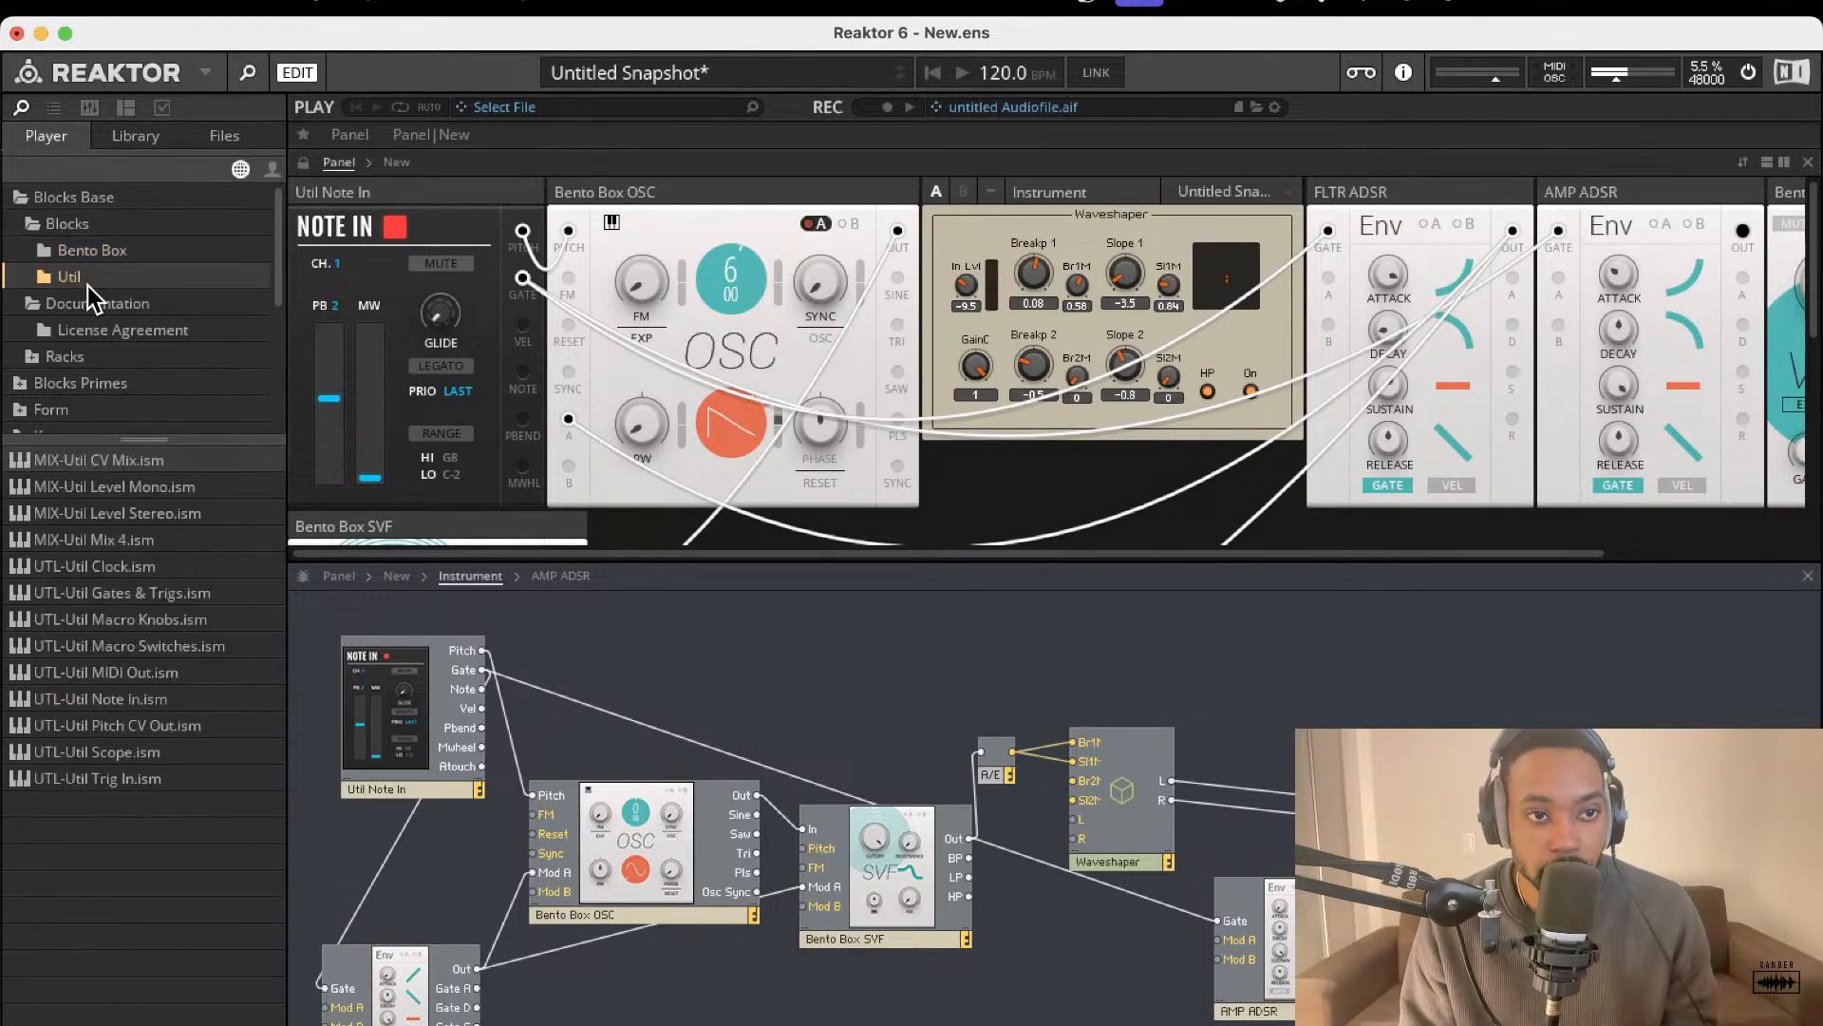
click(92, 258)
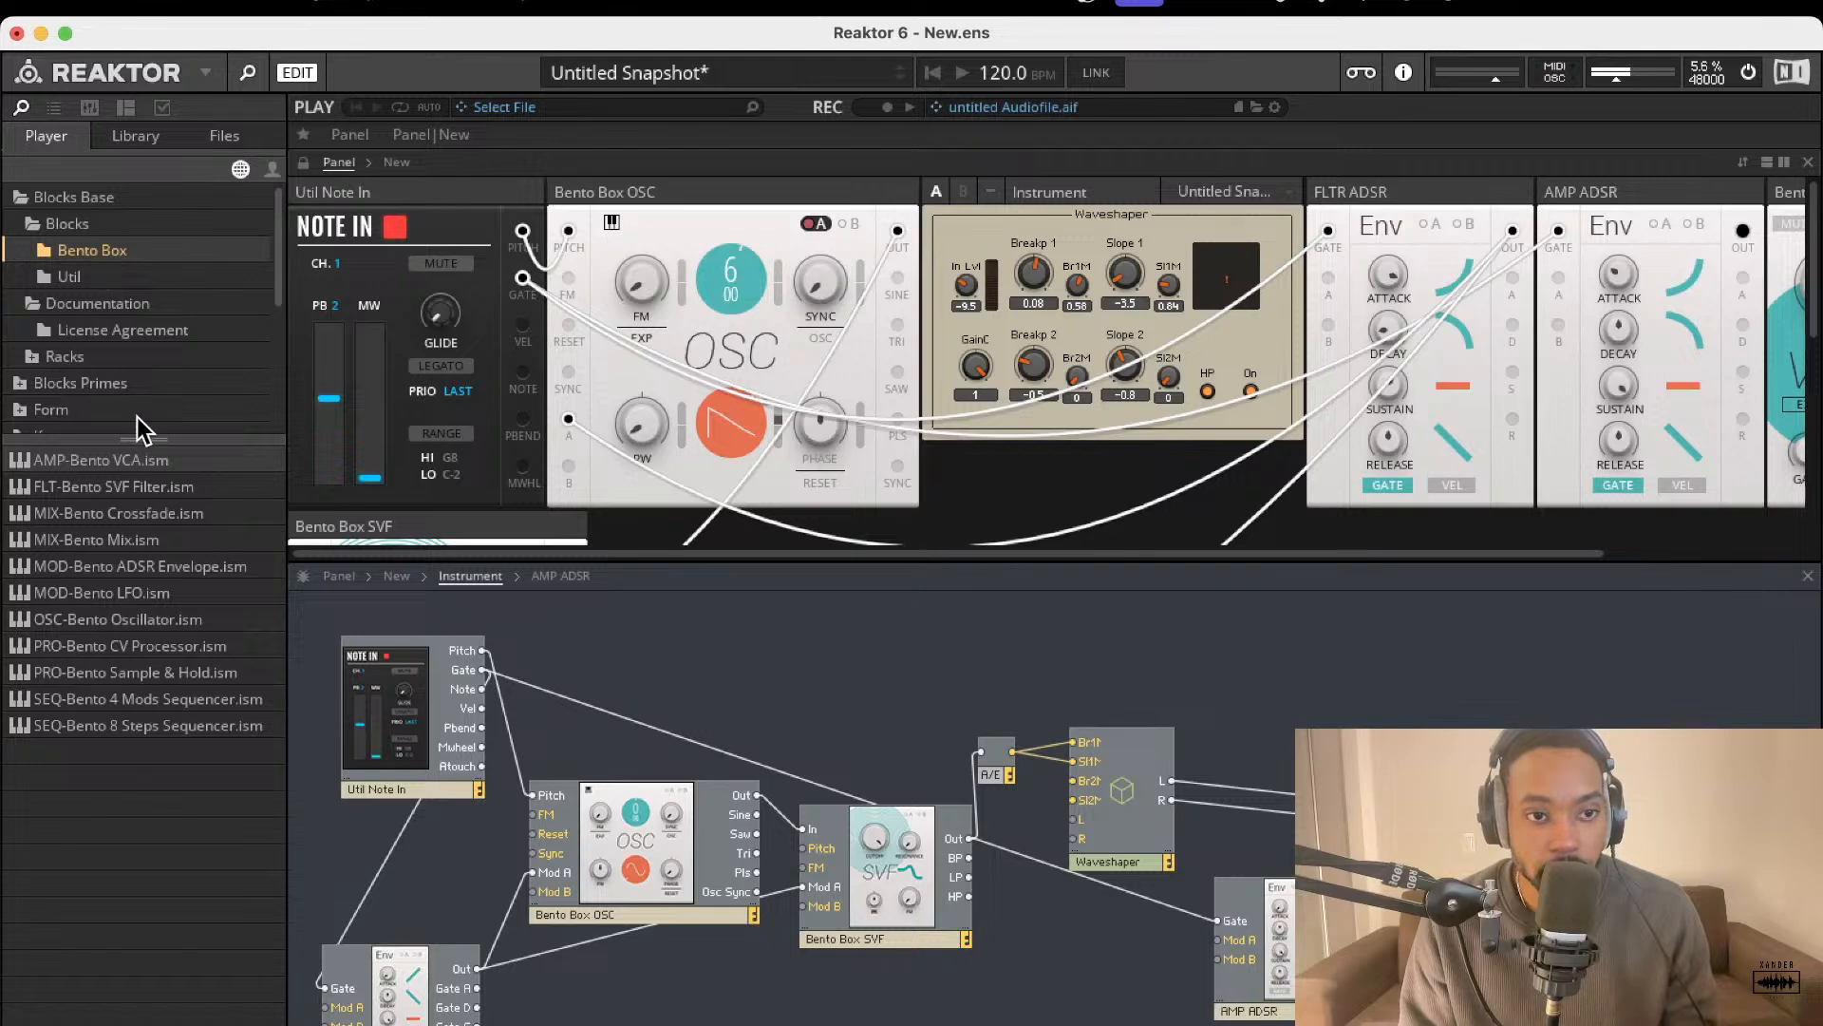
click(82, 276)
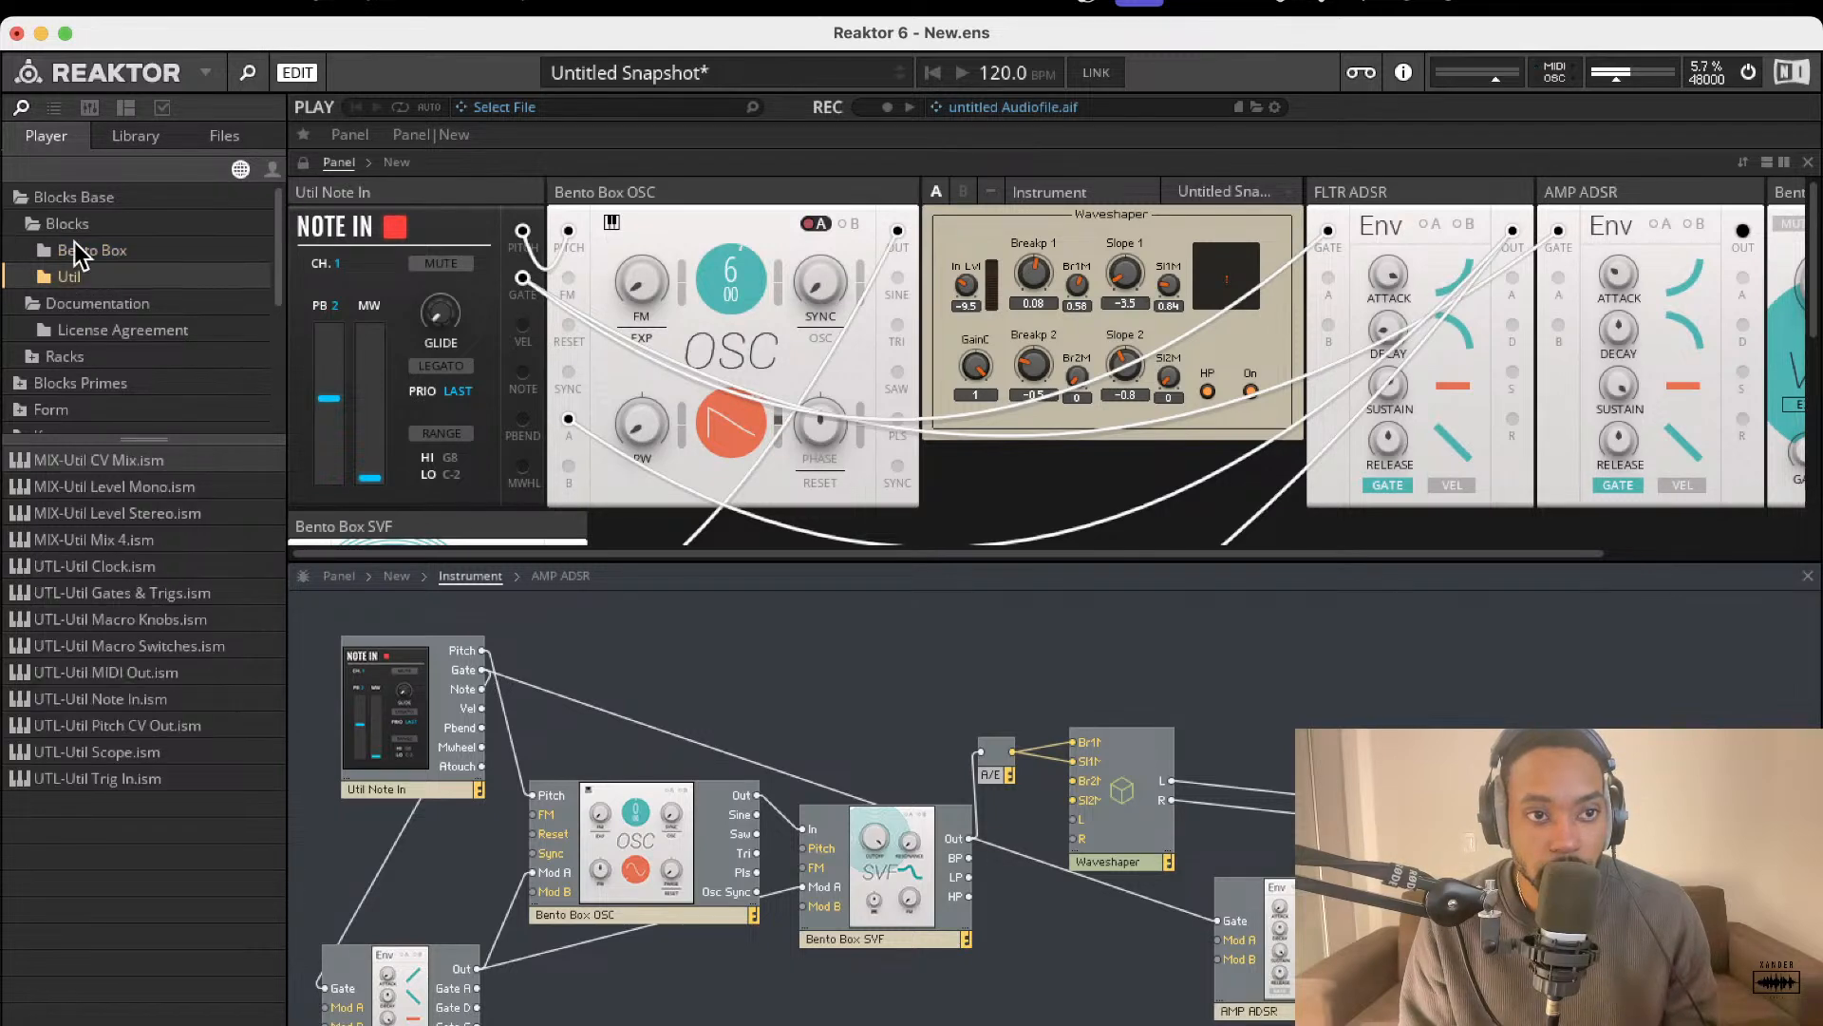
click(59, 224)
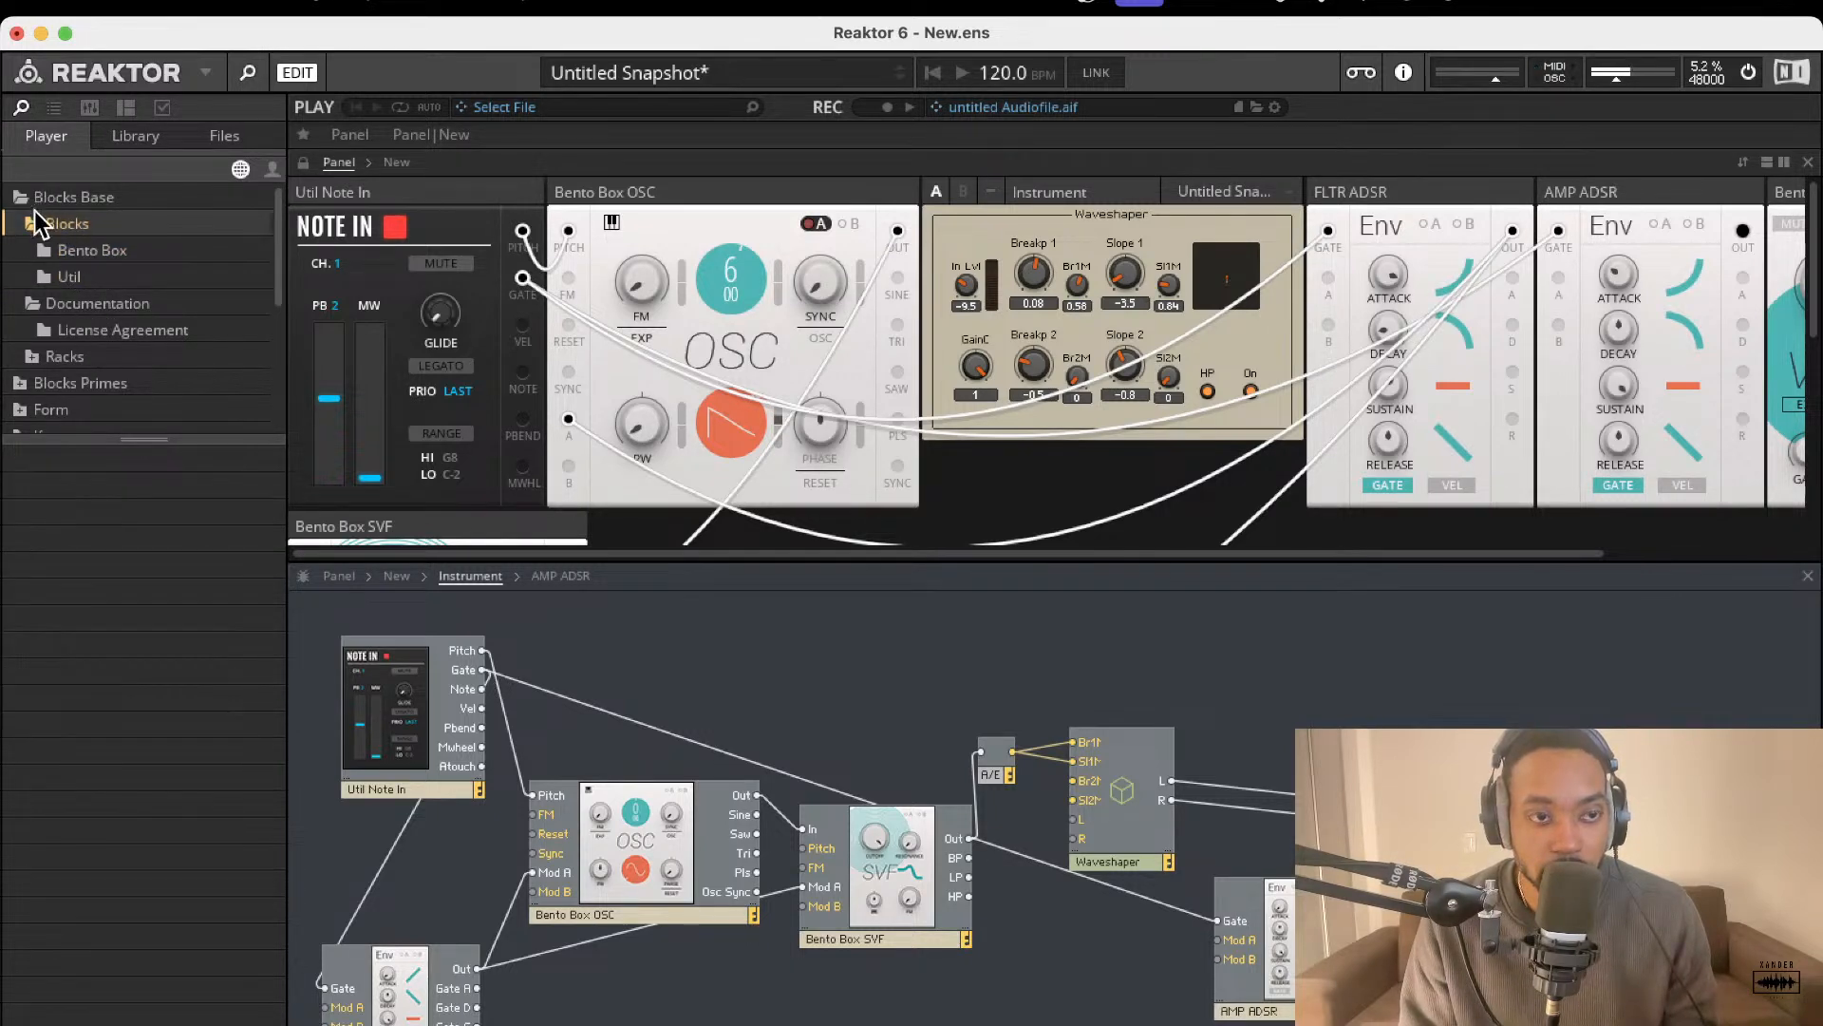
scroll(70, 327, down, 5)
scroll(55, 342, up, 4)
click(62, 250)
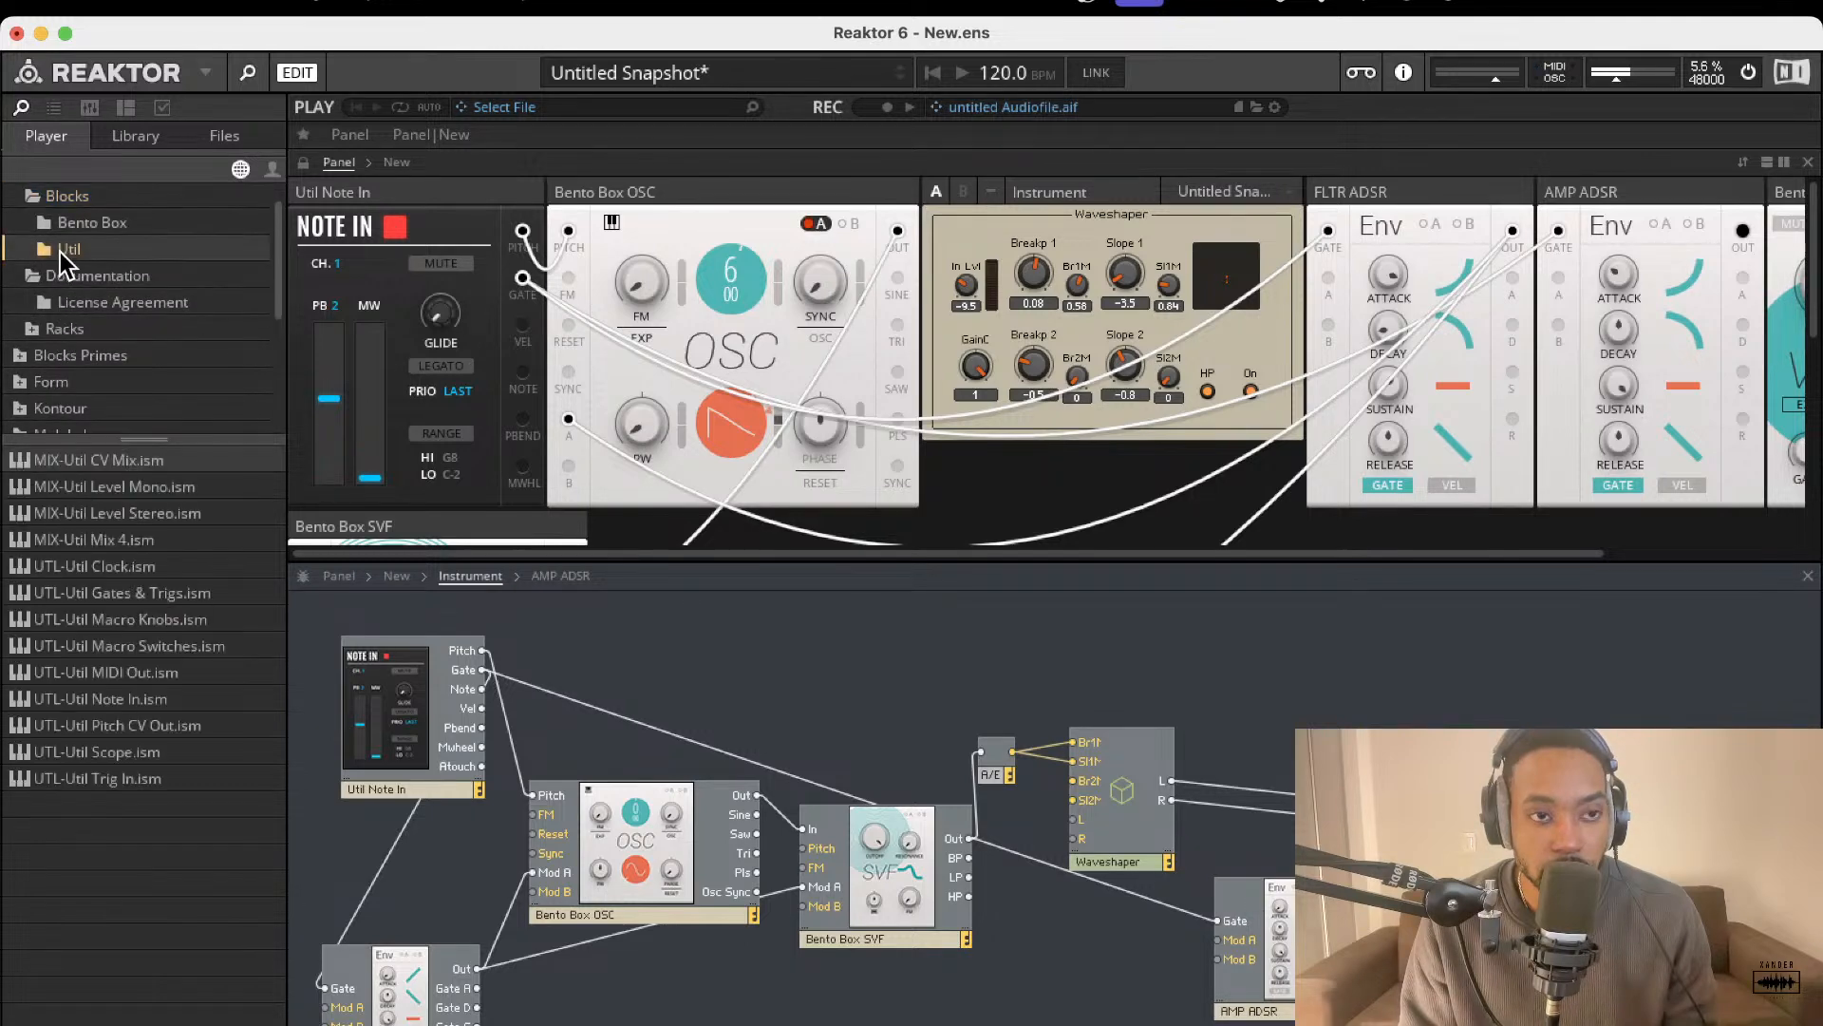
click(95, 275)
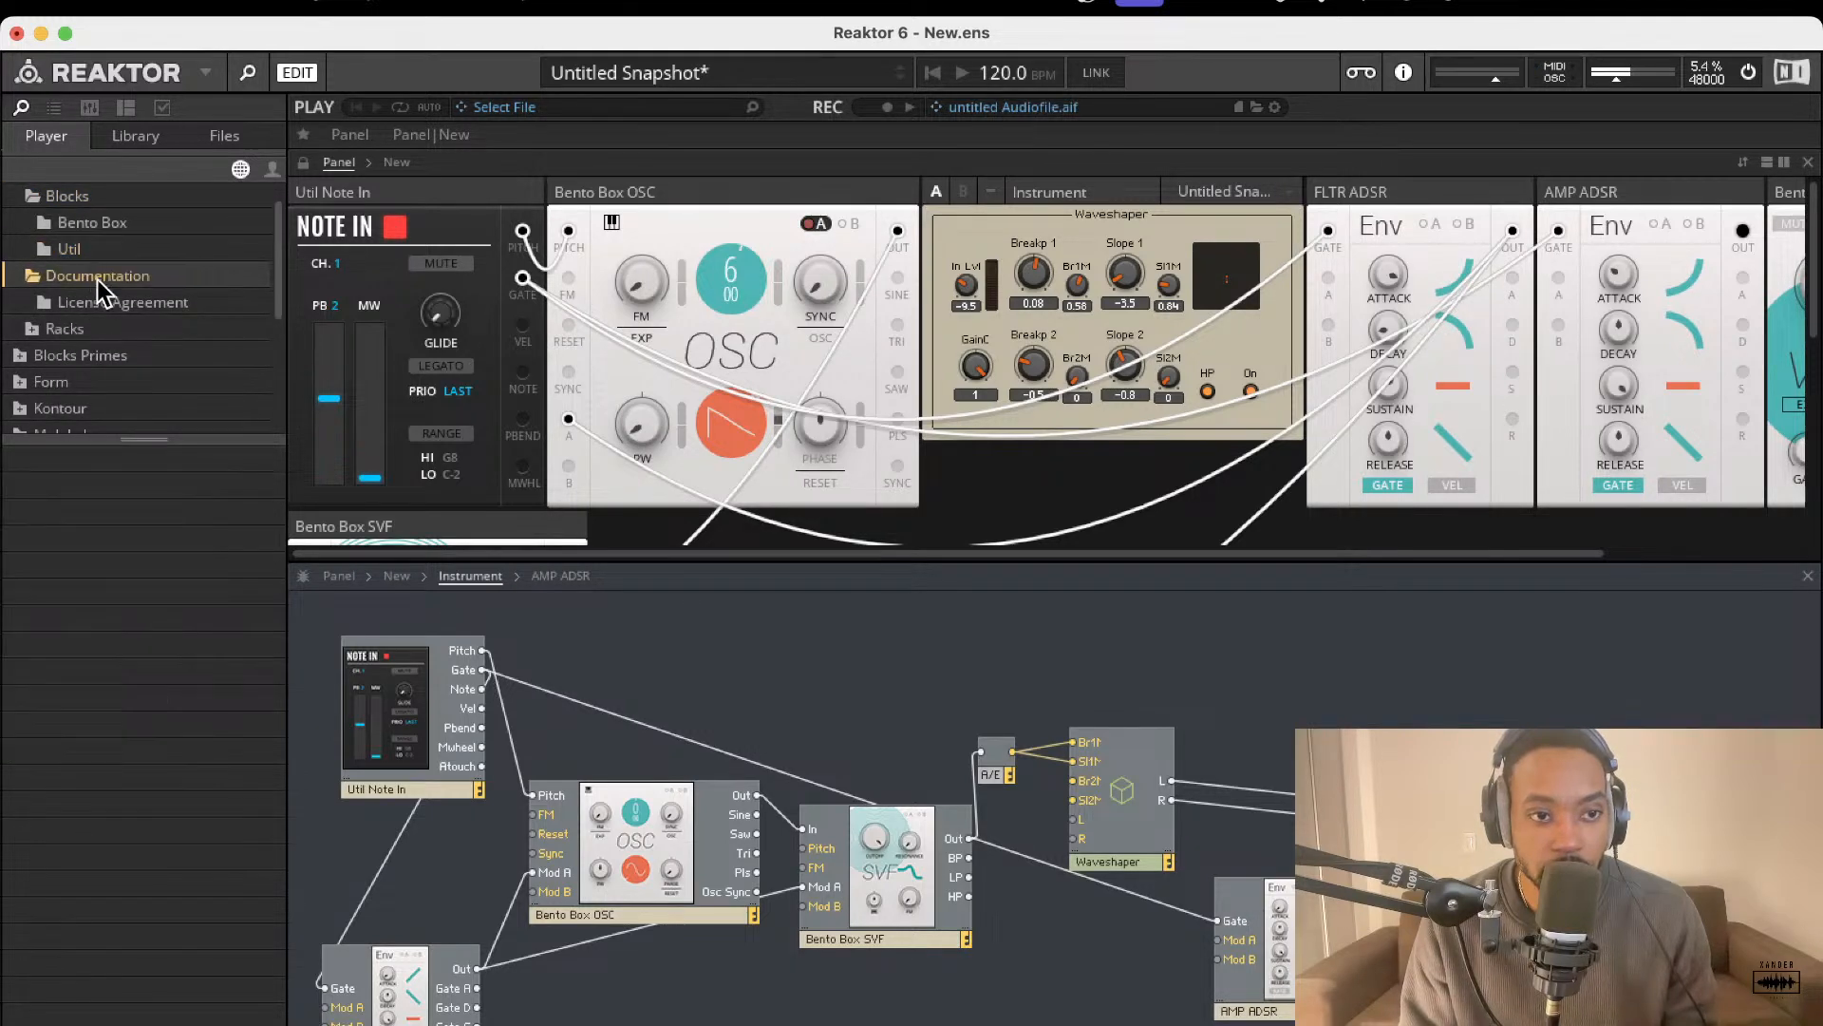
click(72, 230)
click(85, 249)
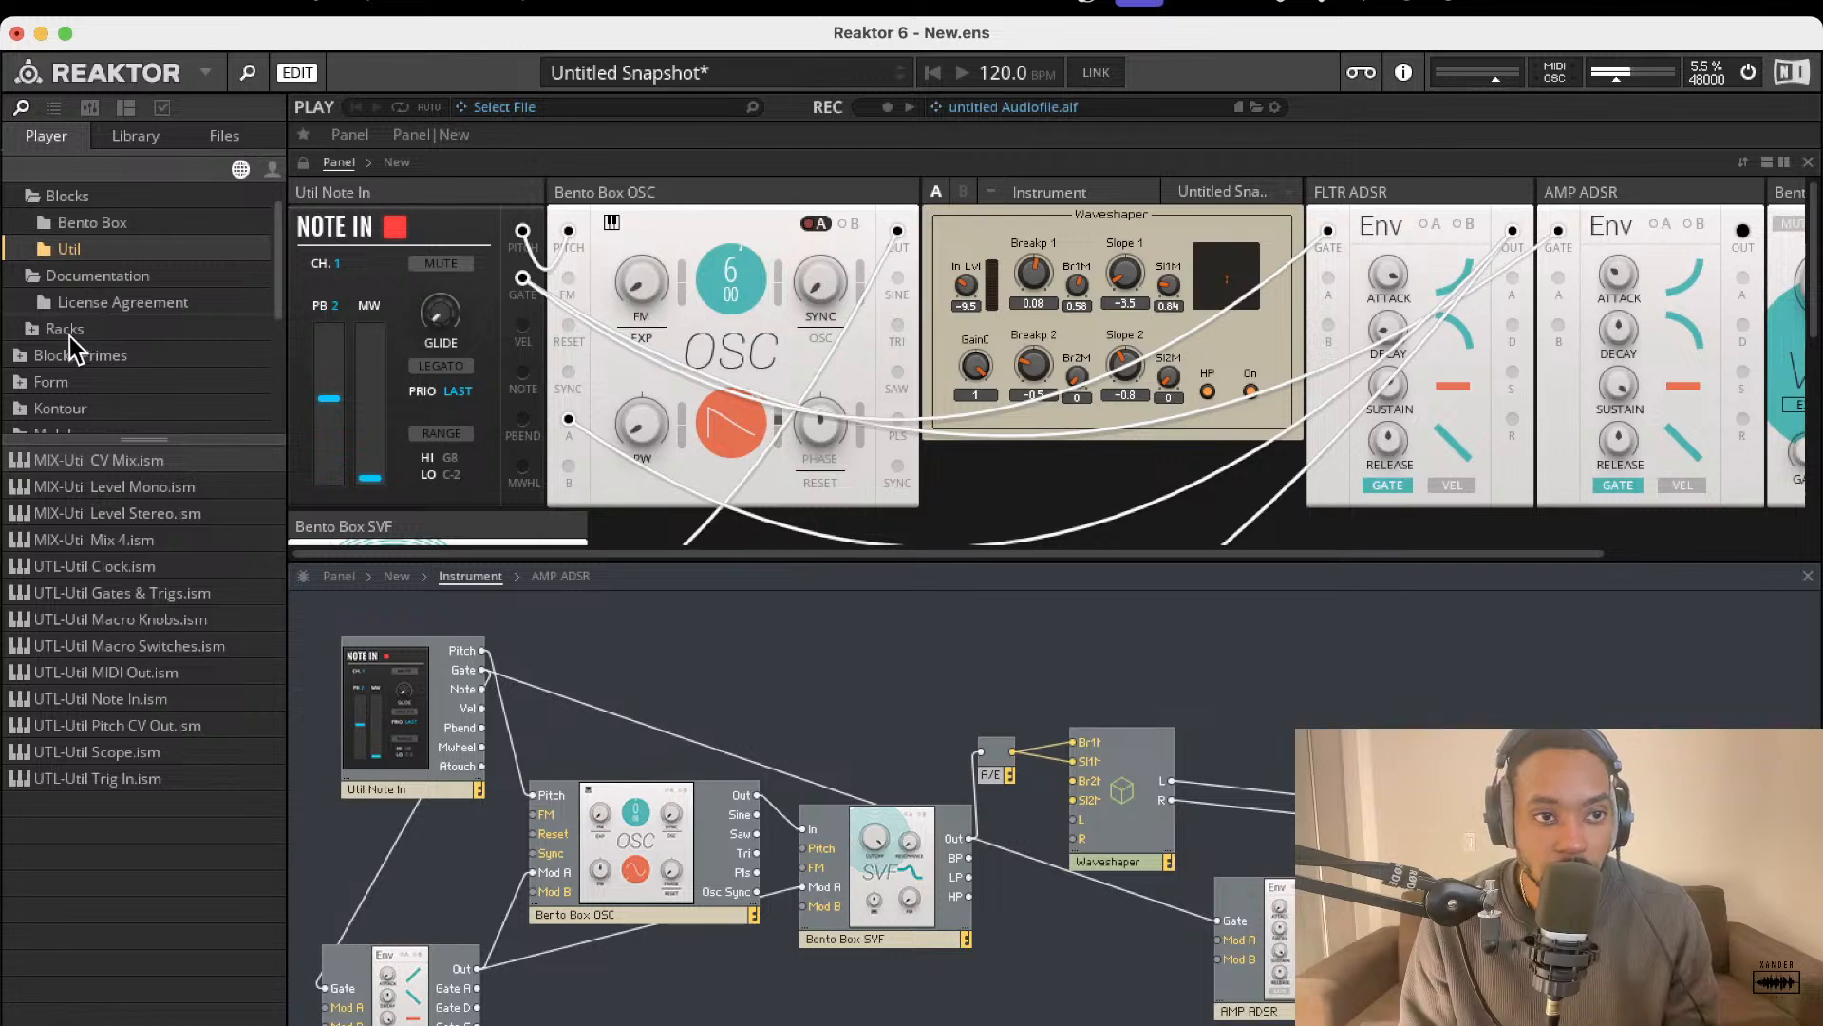
- Add the Rounds Reverb block from the Rounds folder of Blocks Primes to the instrument's structure
click(44, 334)
click(37, 332)
scroll(57, 346, down, 2)
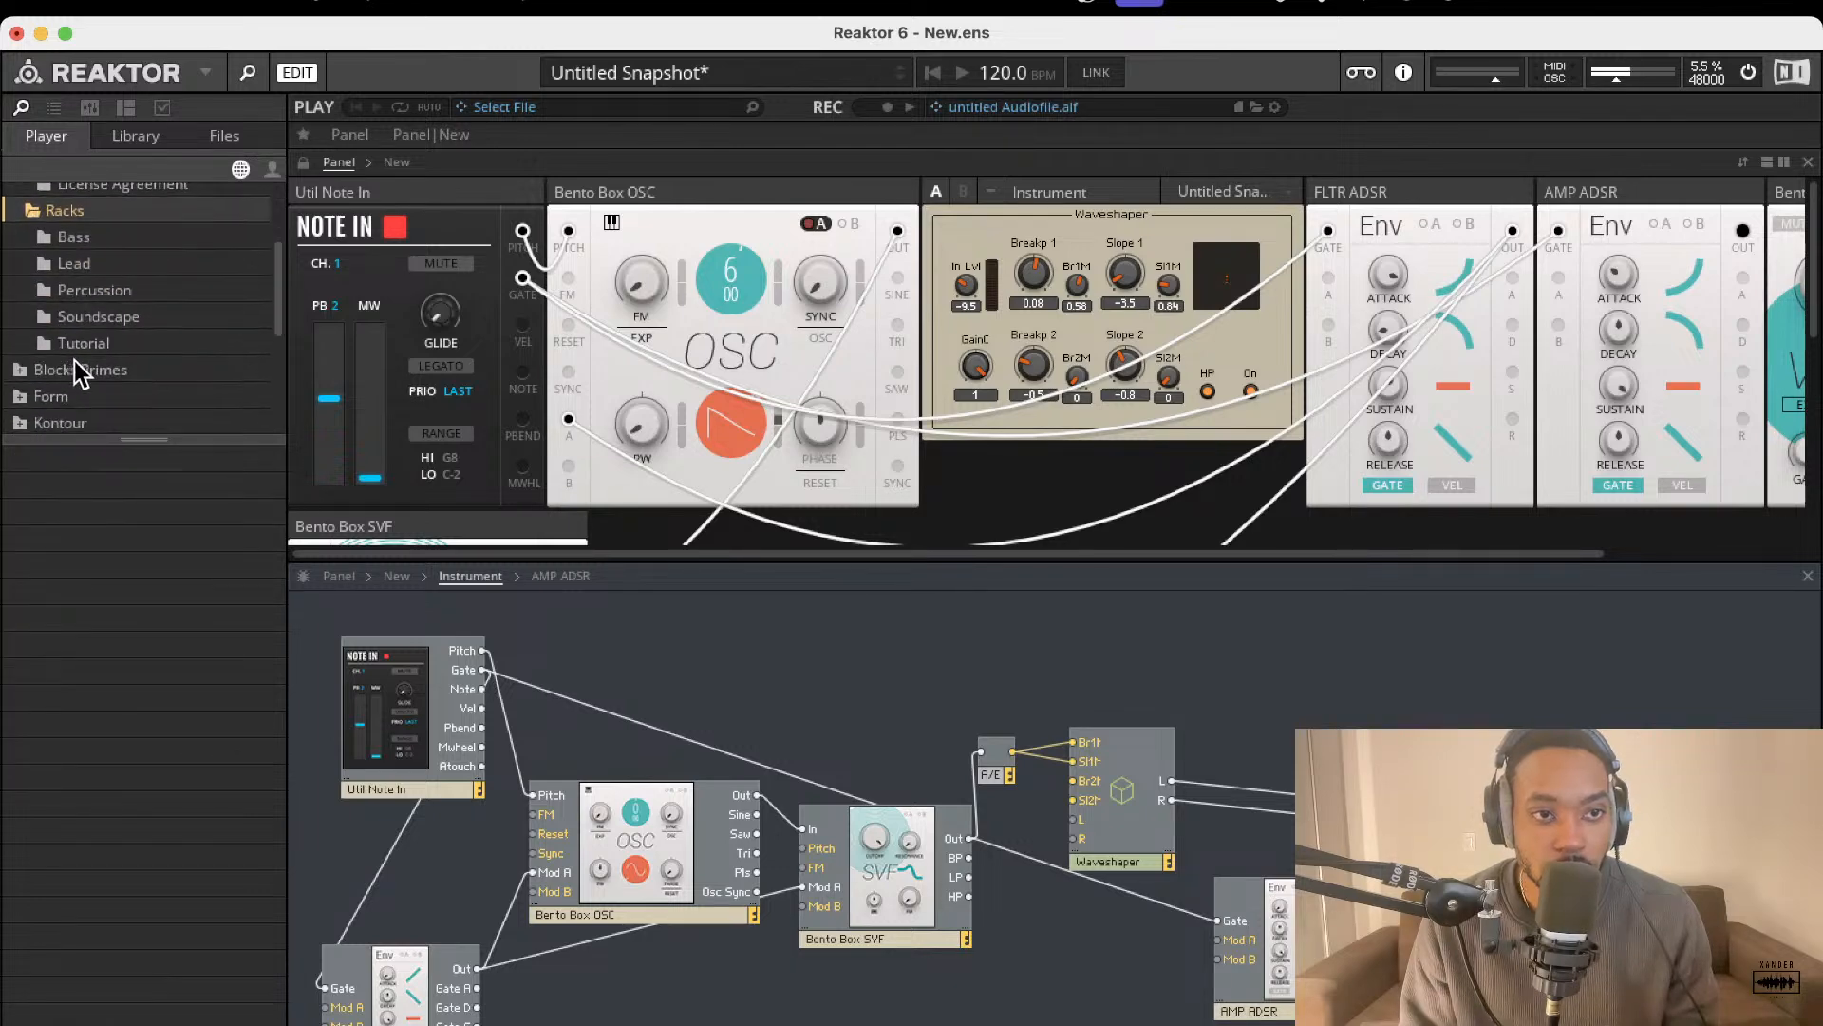
scroll(104, 332, down, 3)
click(25, 294)
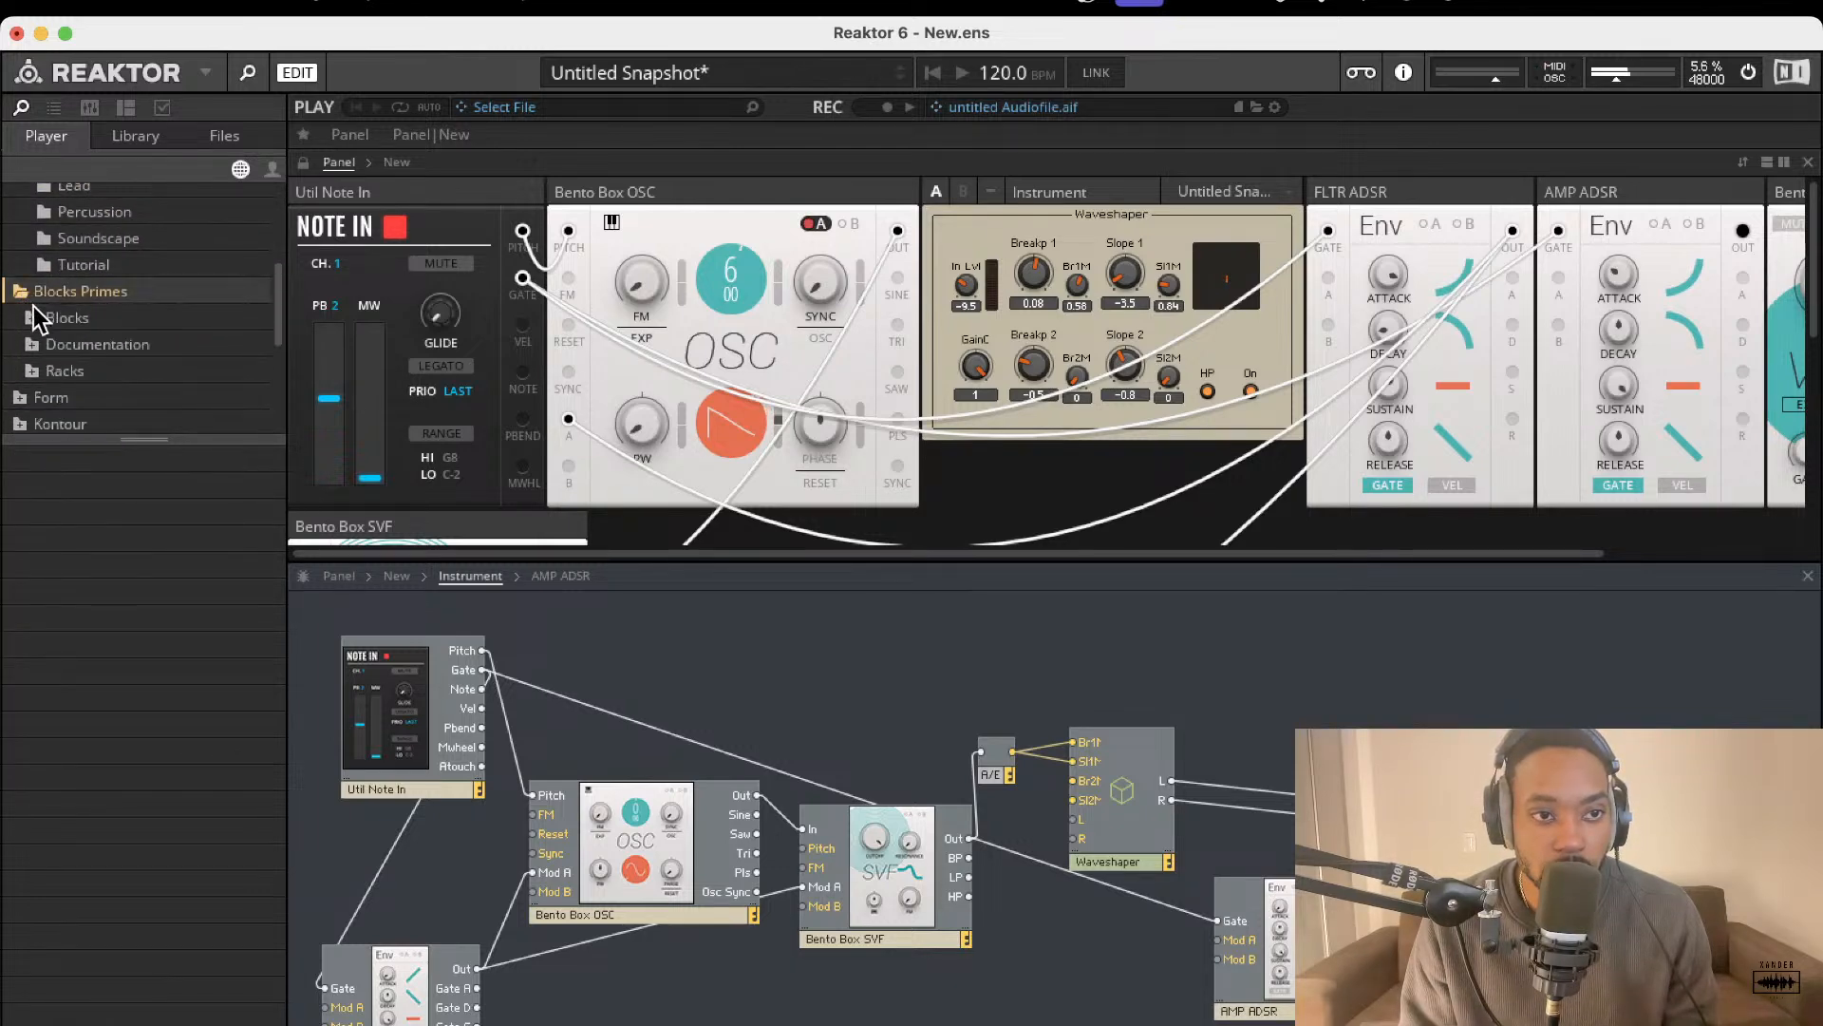
scroll(67, 344, down, 4)
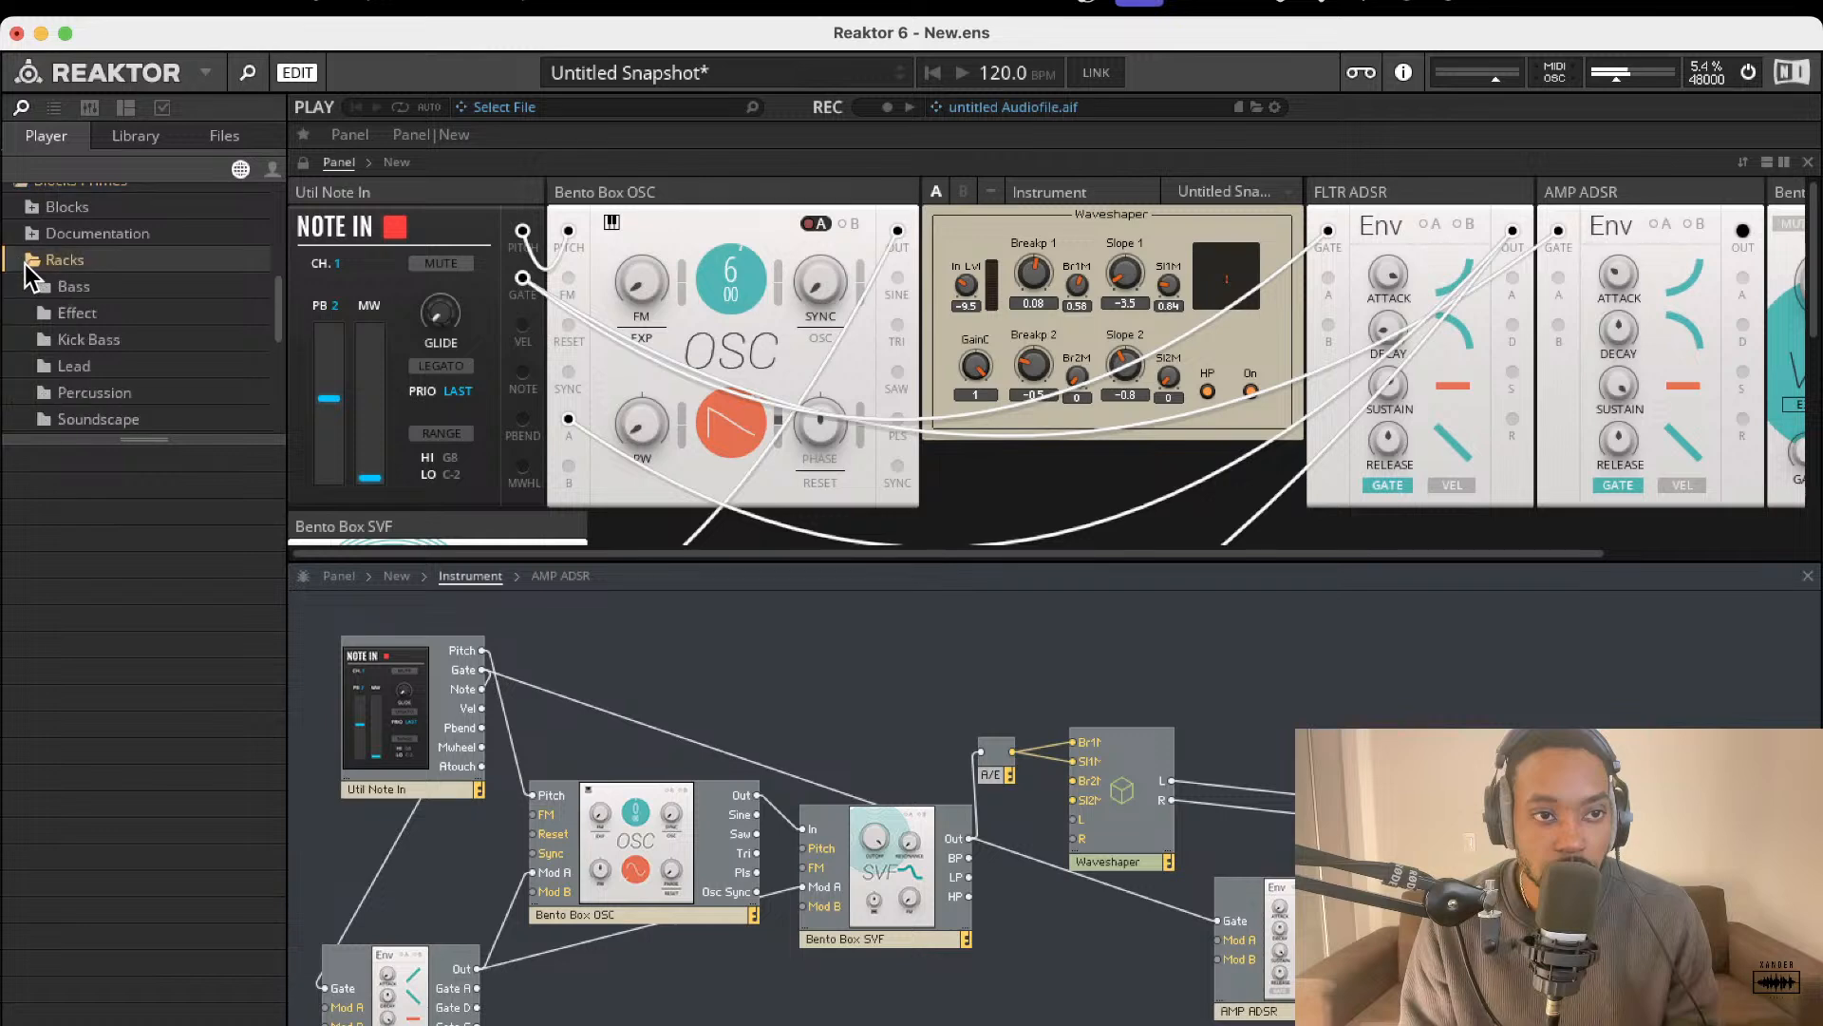
click(31, 209)
scroll(87, 309, down, 5)
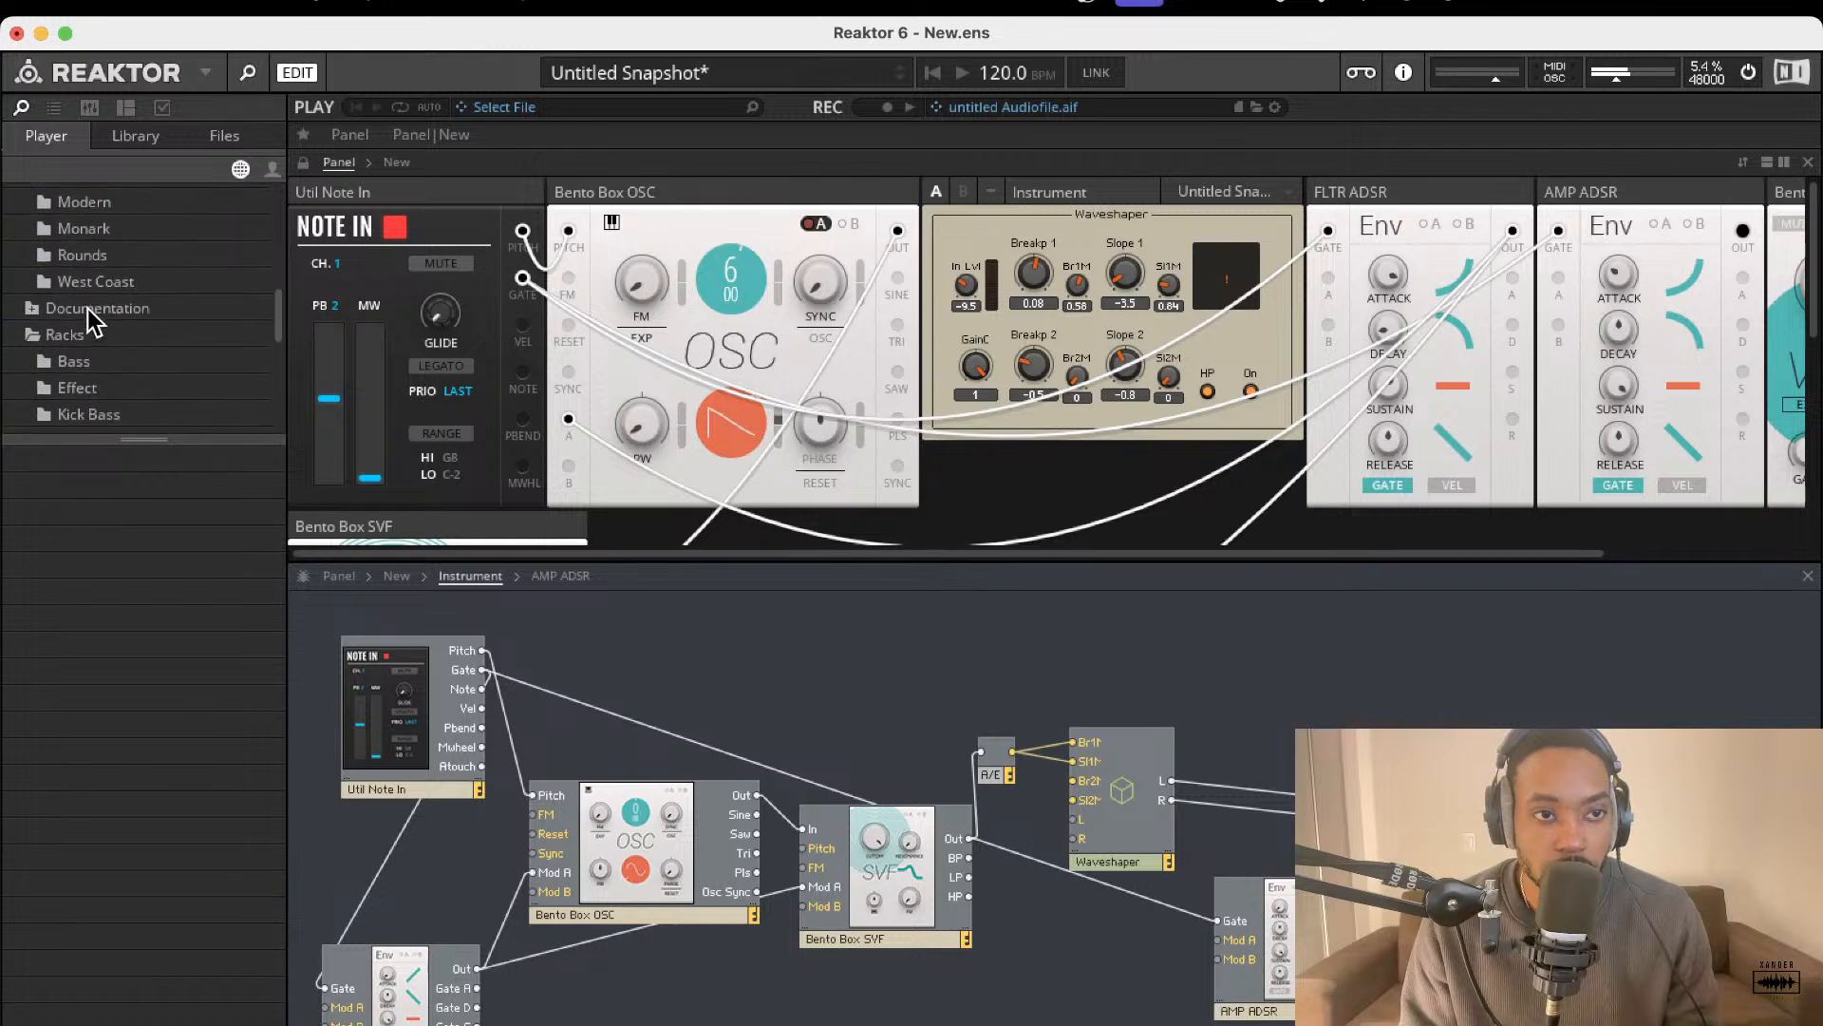
click(93, 257)
click(117, 486)
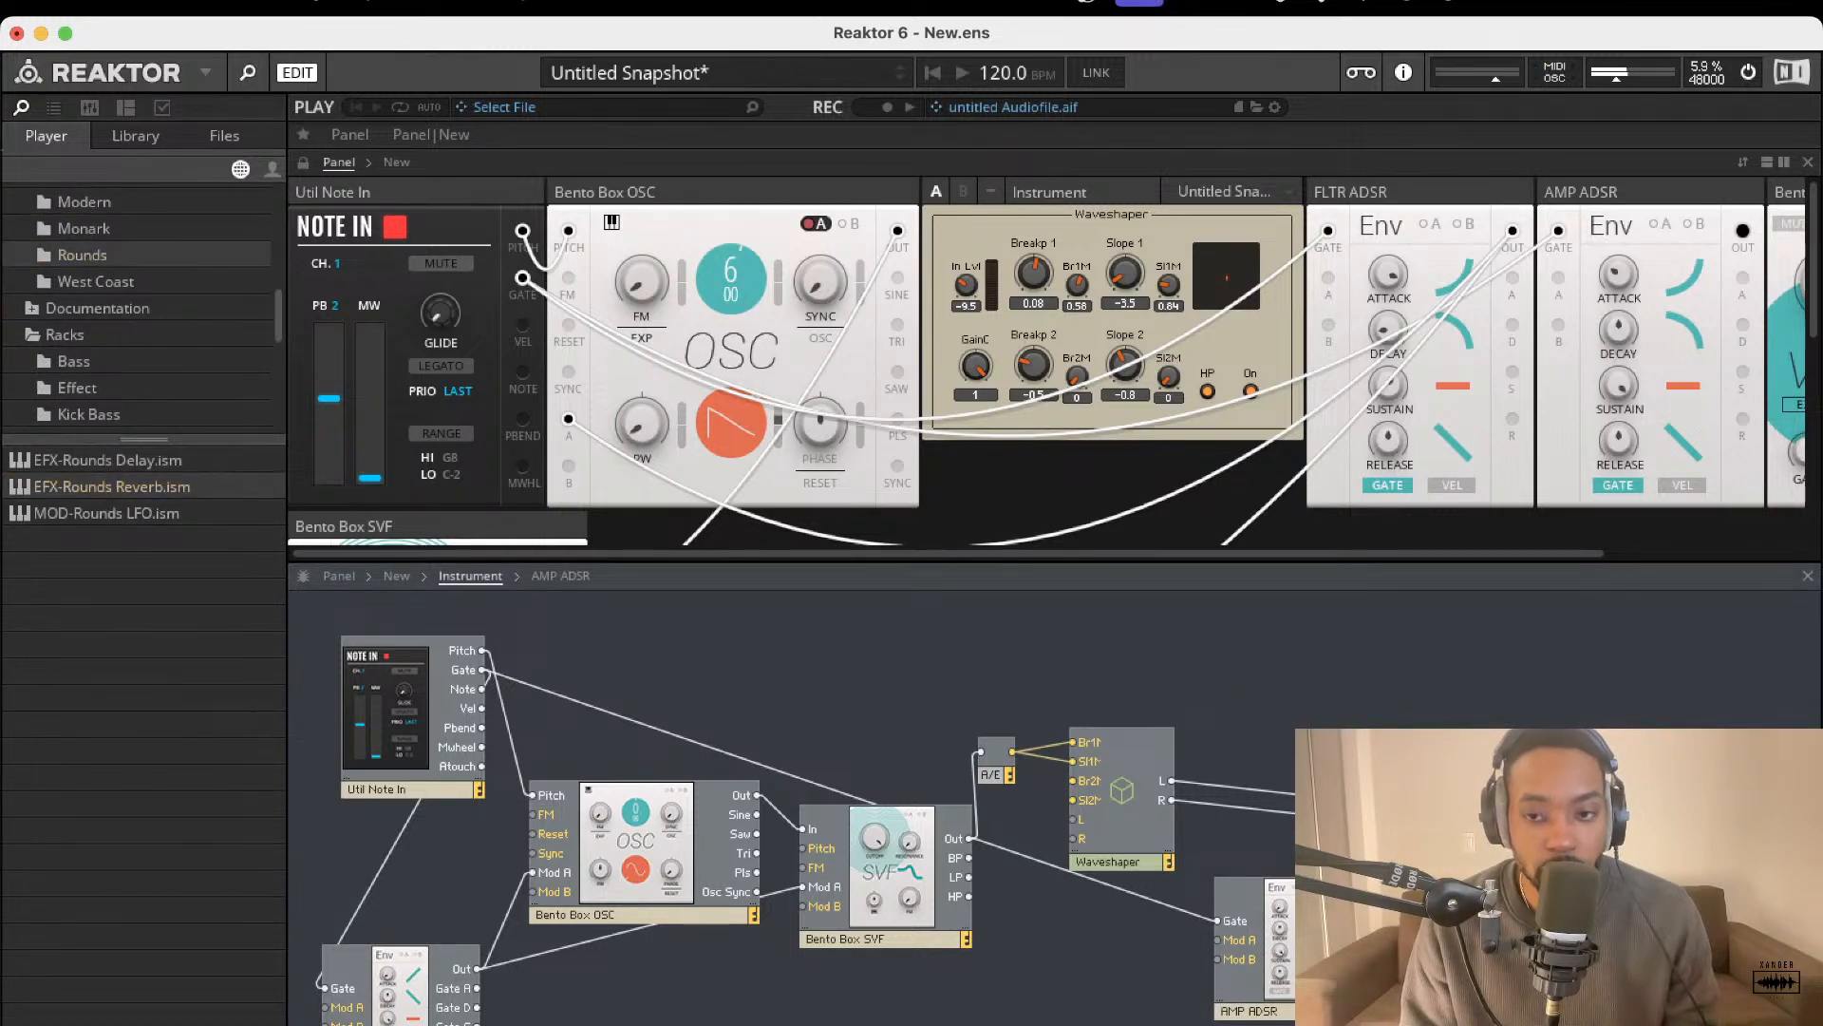
- Reposition the Rounds Reverb and wire its left and right inputs and outputs into the end of the signal path
drag(1588, 726, 1591, 664)
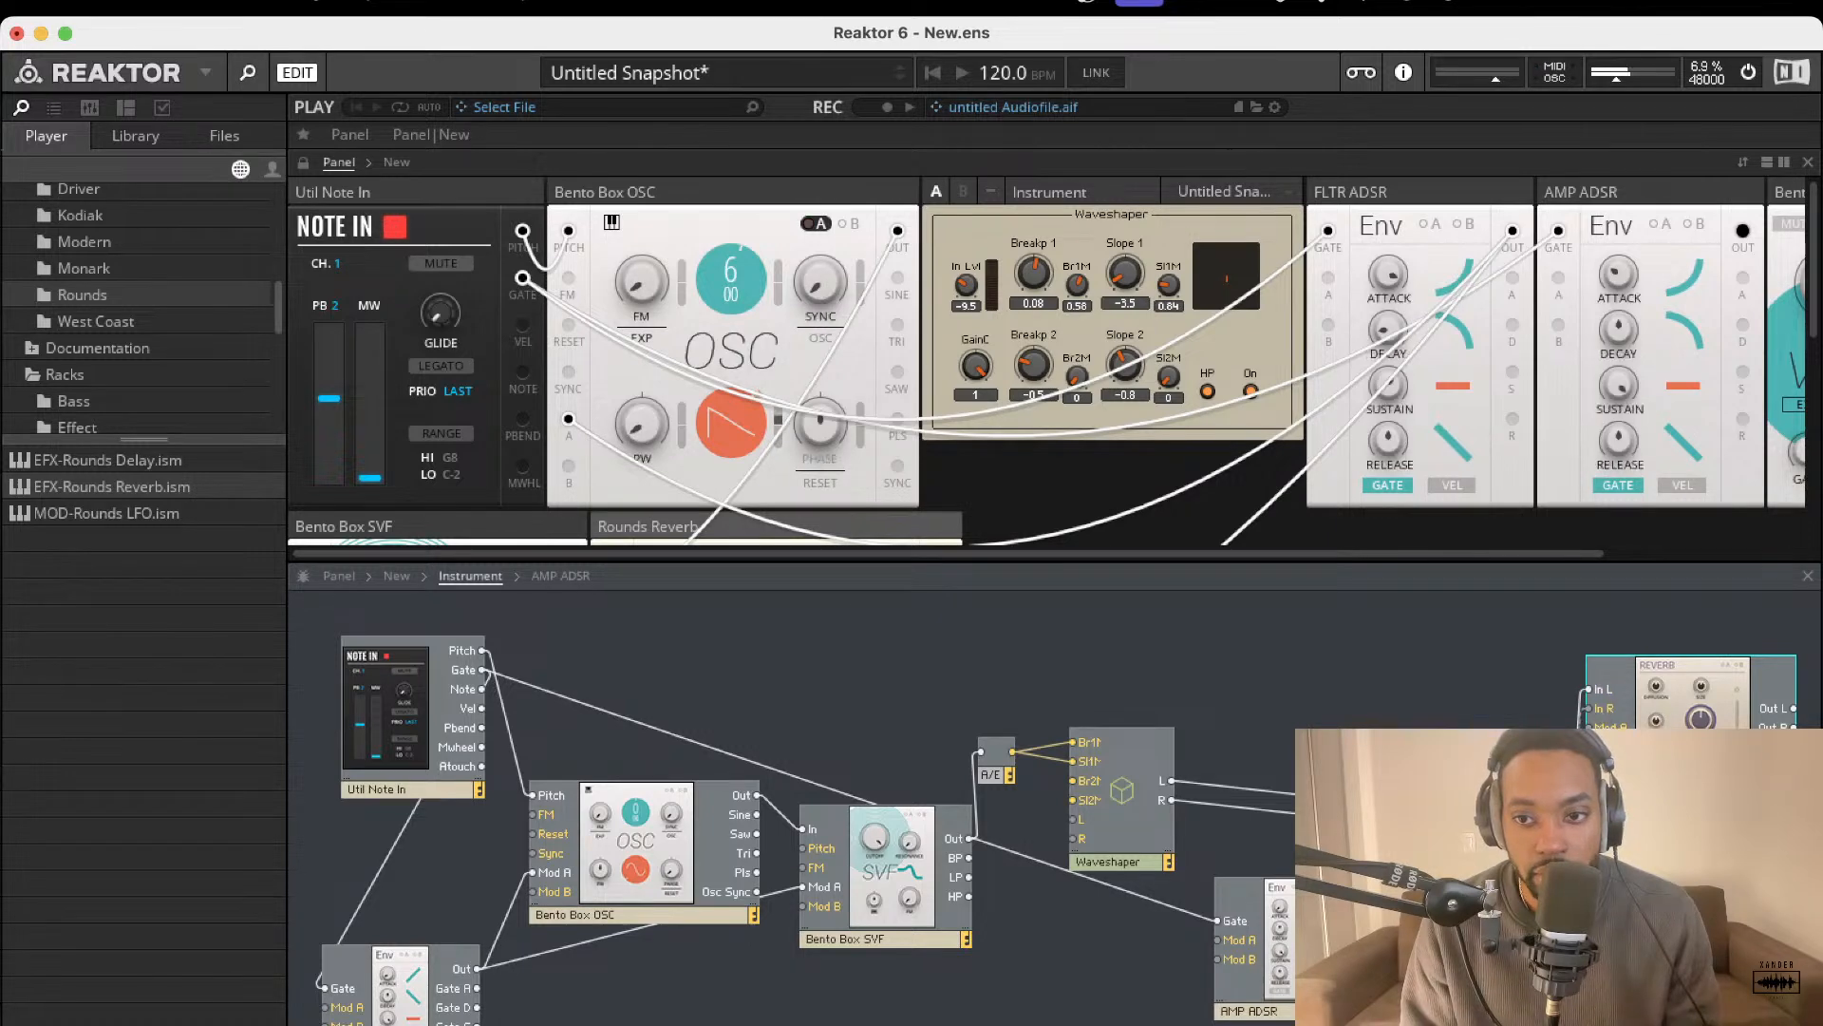
drag(1671, 745, 1404, 712)
drag(1529, 674, 1629, 793)
drag(1527, 694, 1619, 803)
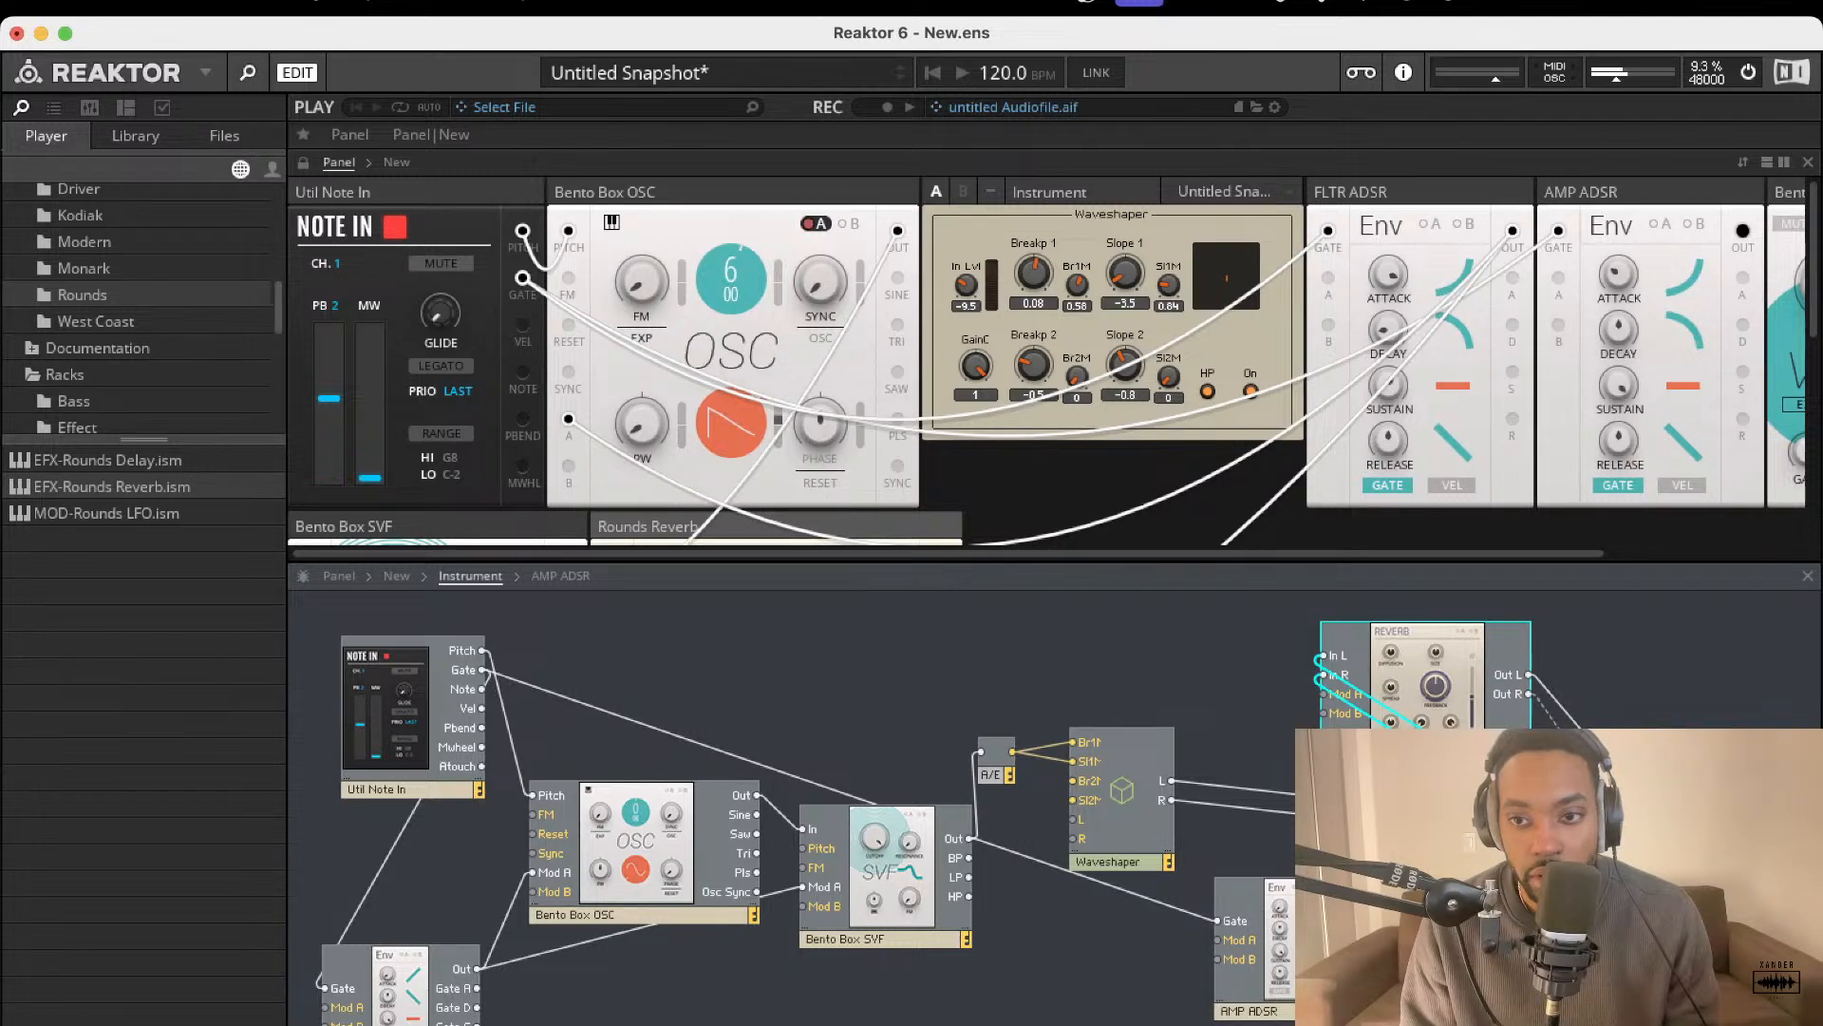
- Lower the Rounds Reverb's Feedback and set its Mix to 98.4
scroll(1139, 380, right, 3)
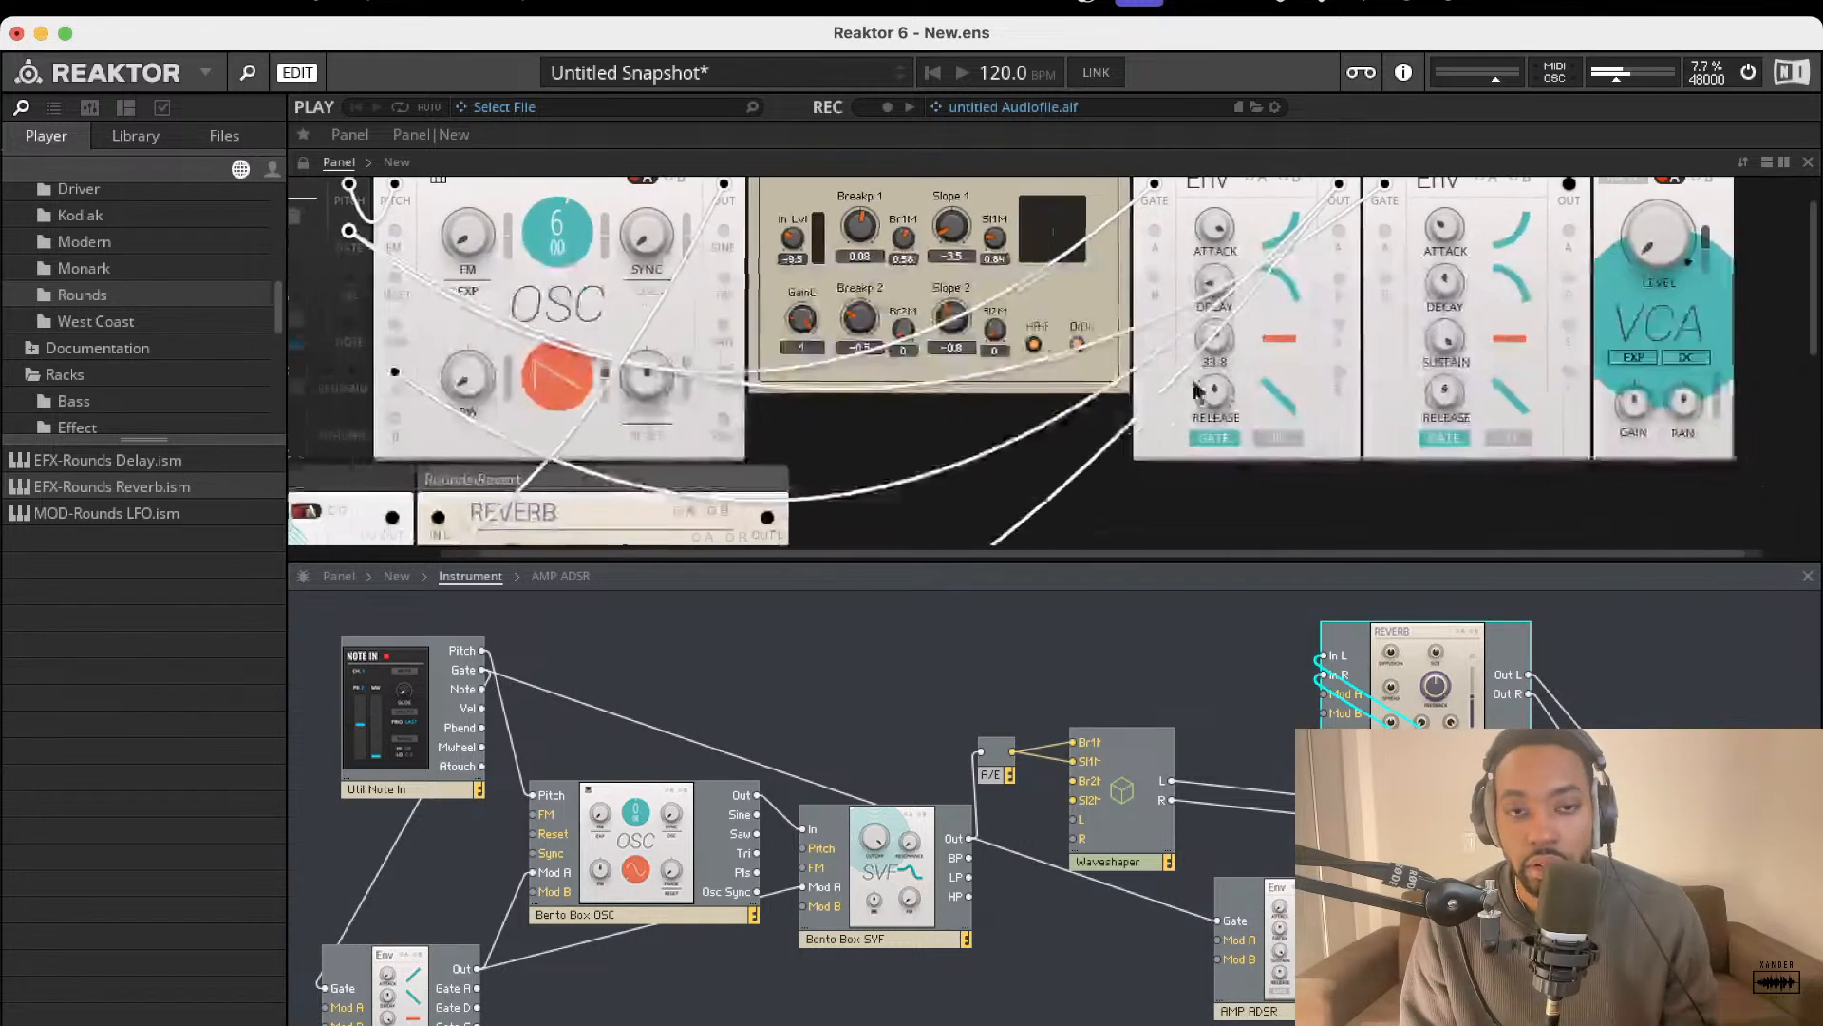
scroll(1074, 374, down, 5)
scroll(815, 378, left, 2)
drag(815, 379, 798, 494)
drag(900, 380, 909, 220)
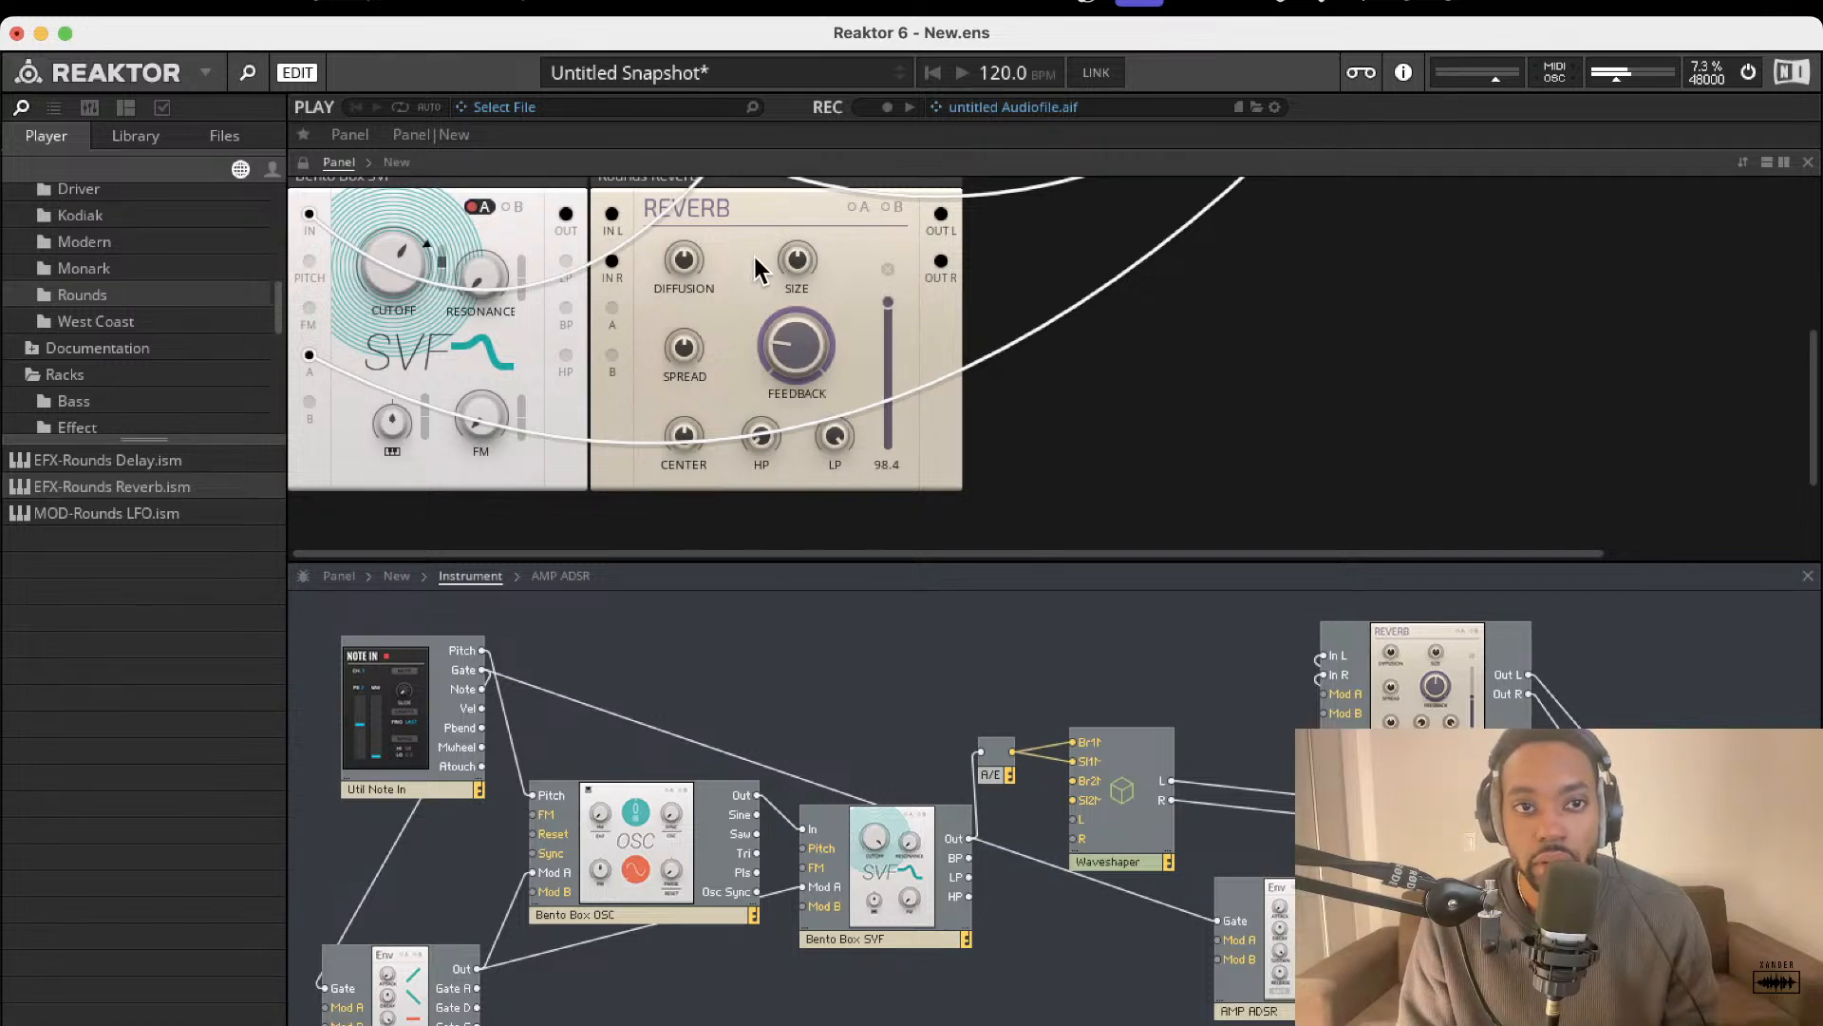
scroll(754, 257, up, 3)
scroll(754, 257, right, 2)
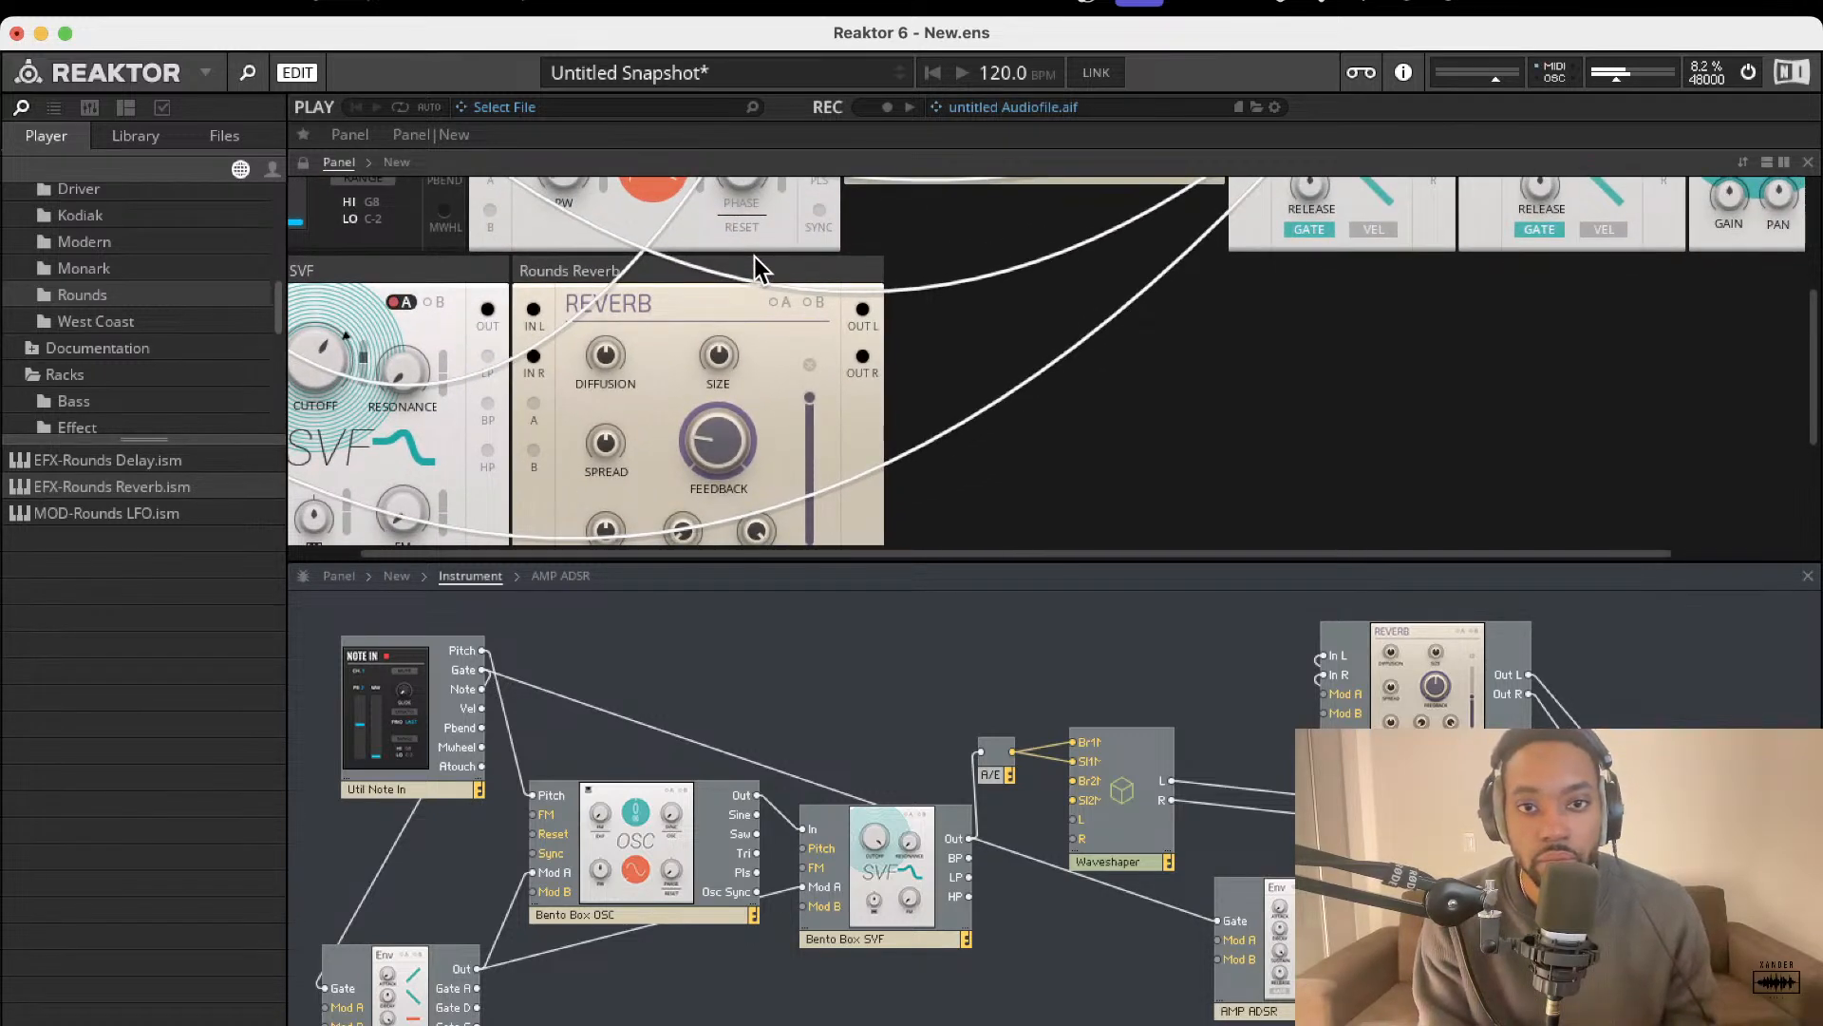
scroll(754, 256, down, 2)
scroll(754, 256, down, 2)
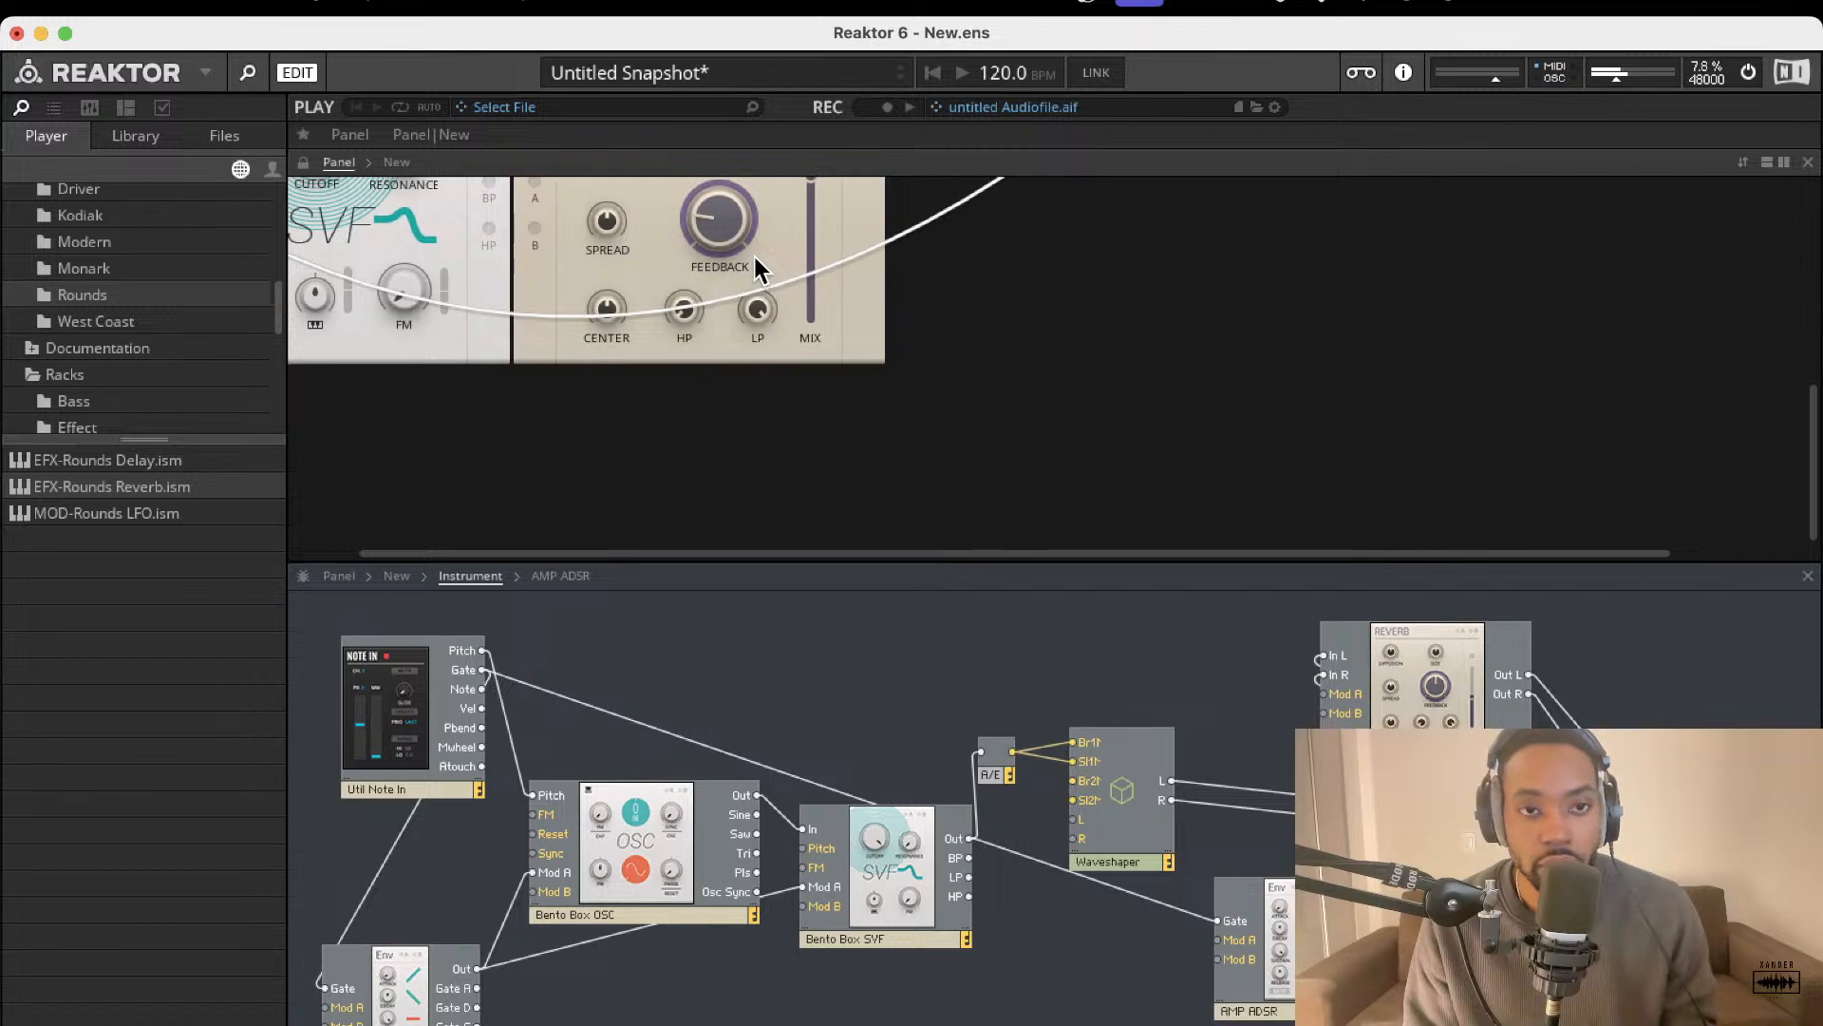
scroll(597, 366, up, 4)
scroll(597, 365, down, 3)
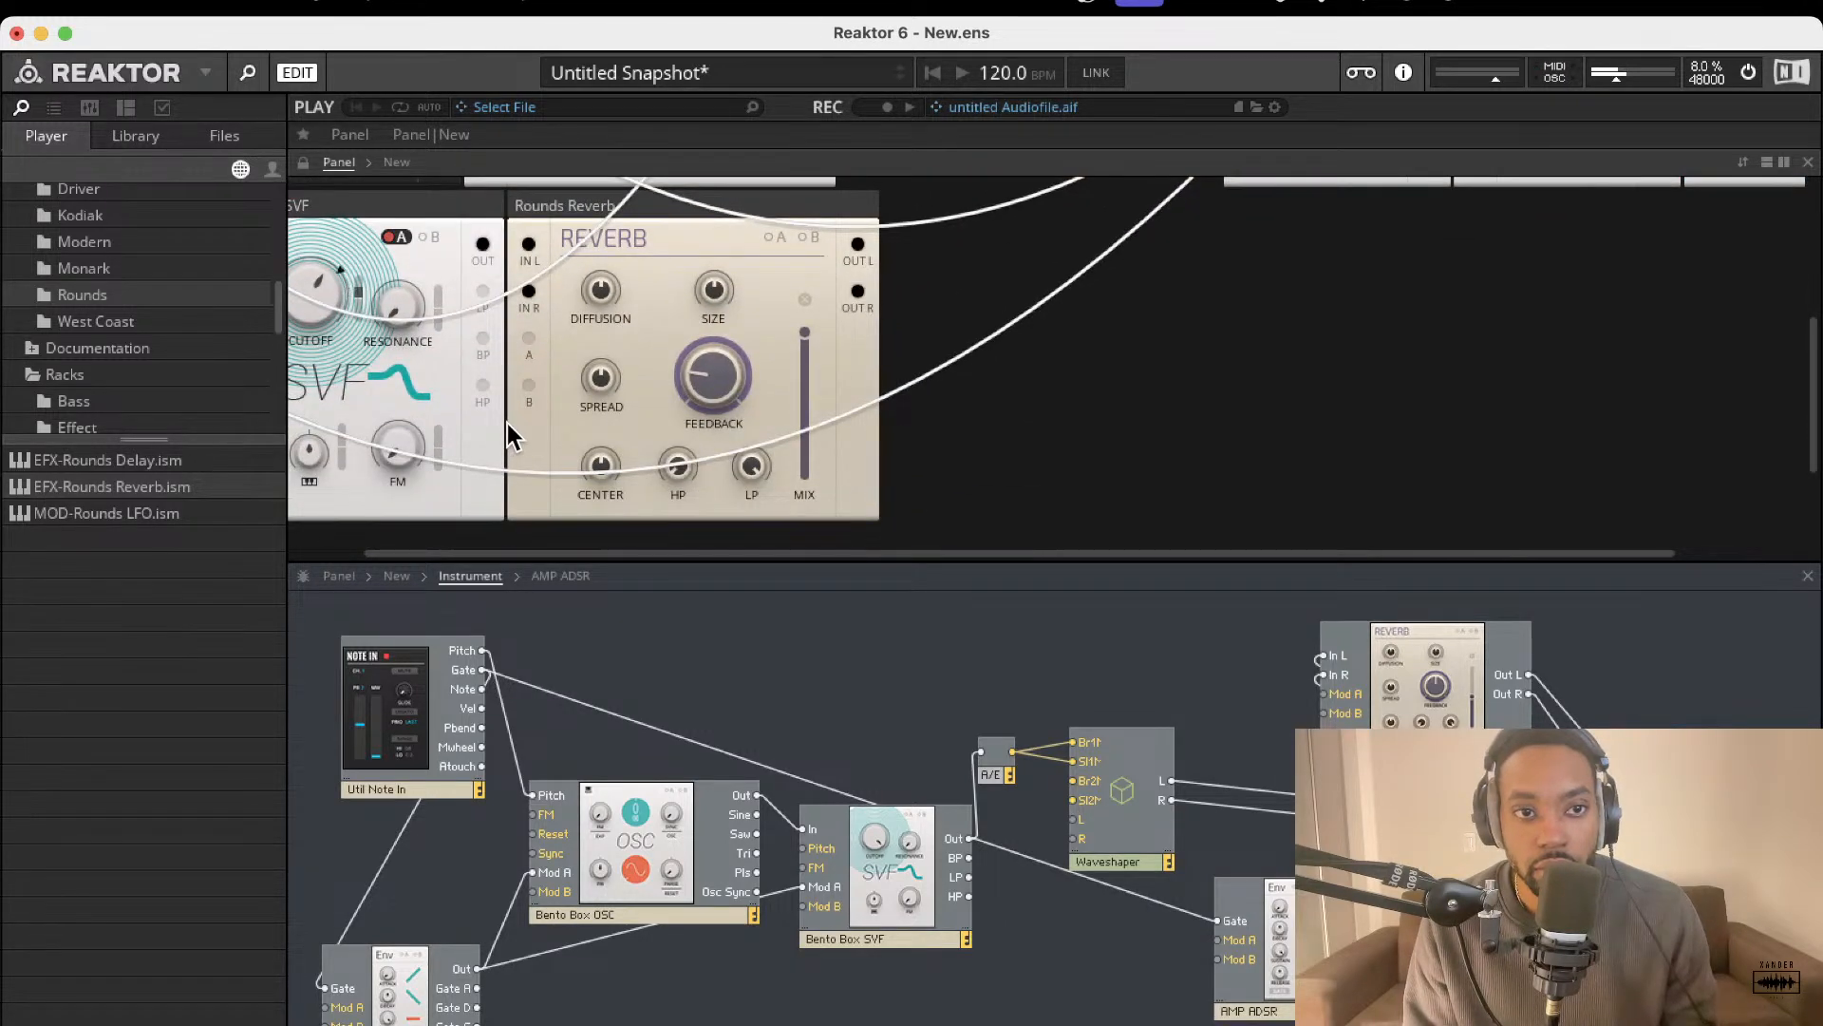
scroll(516, 397, up, 5)
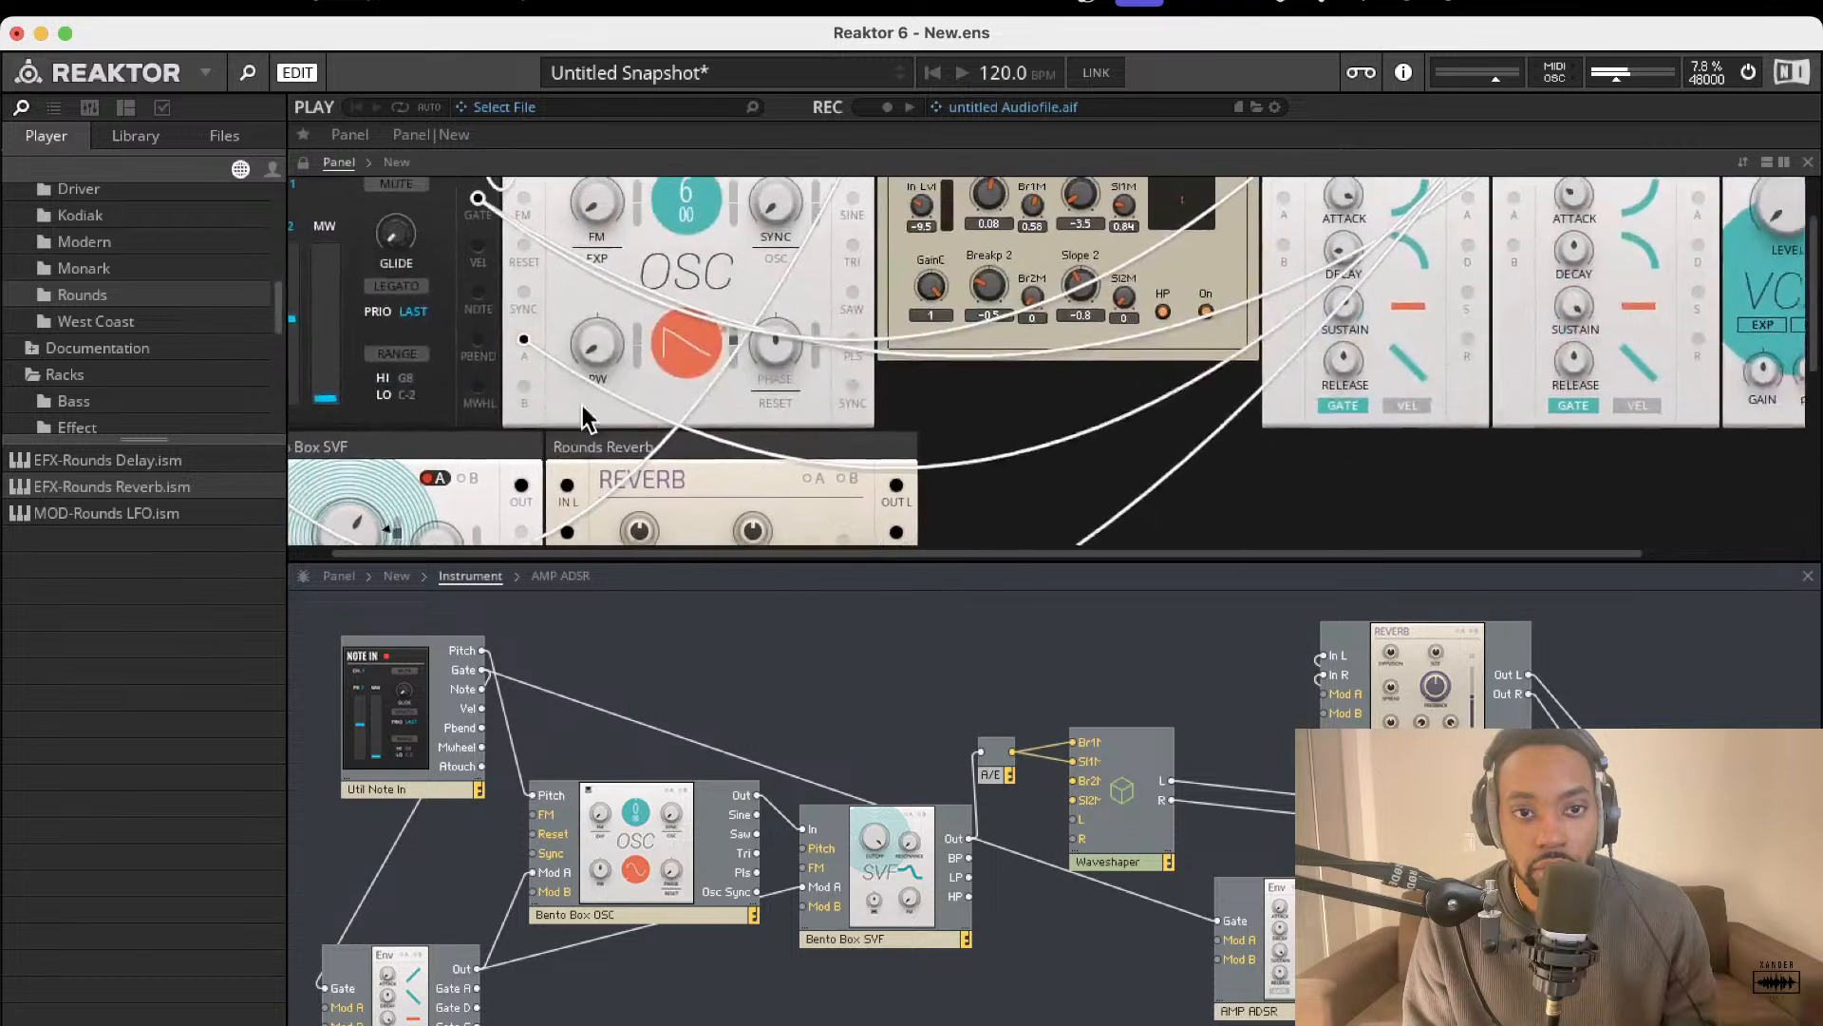
scroll(647, 399, down, 2)
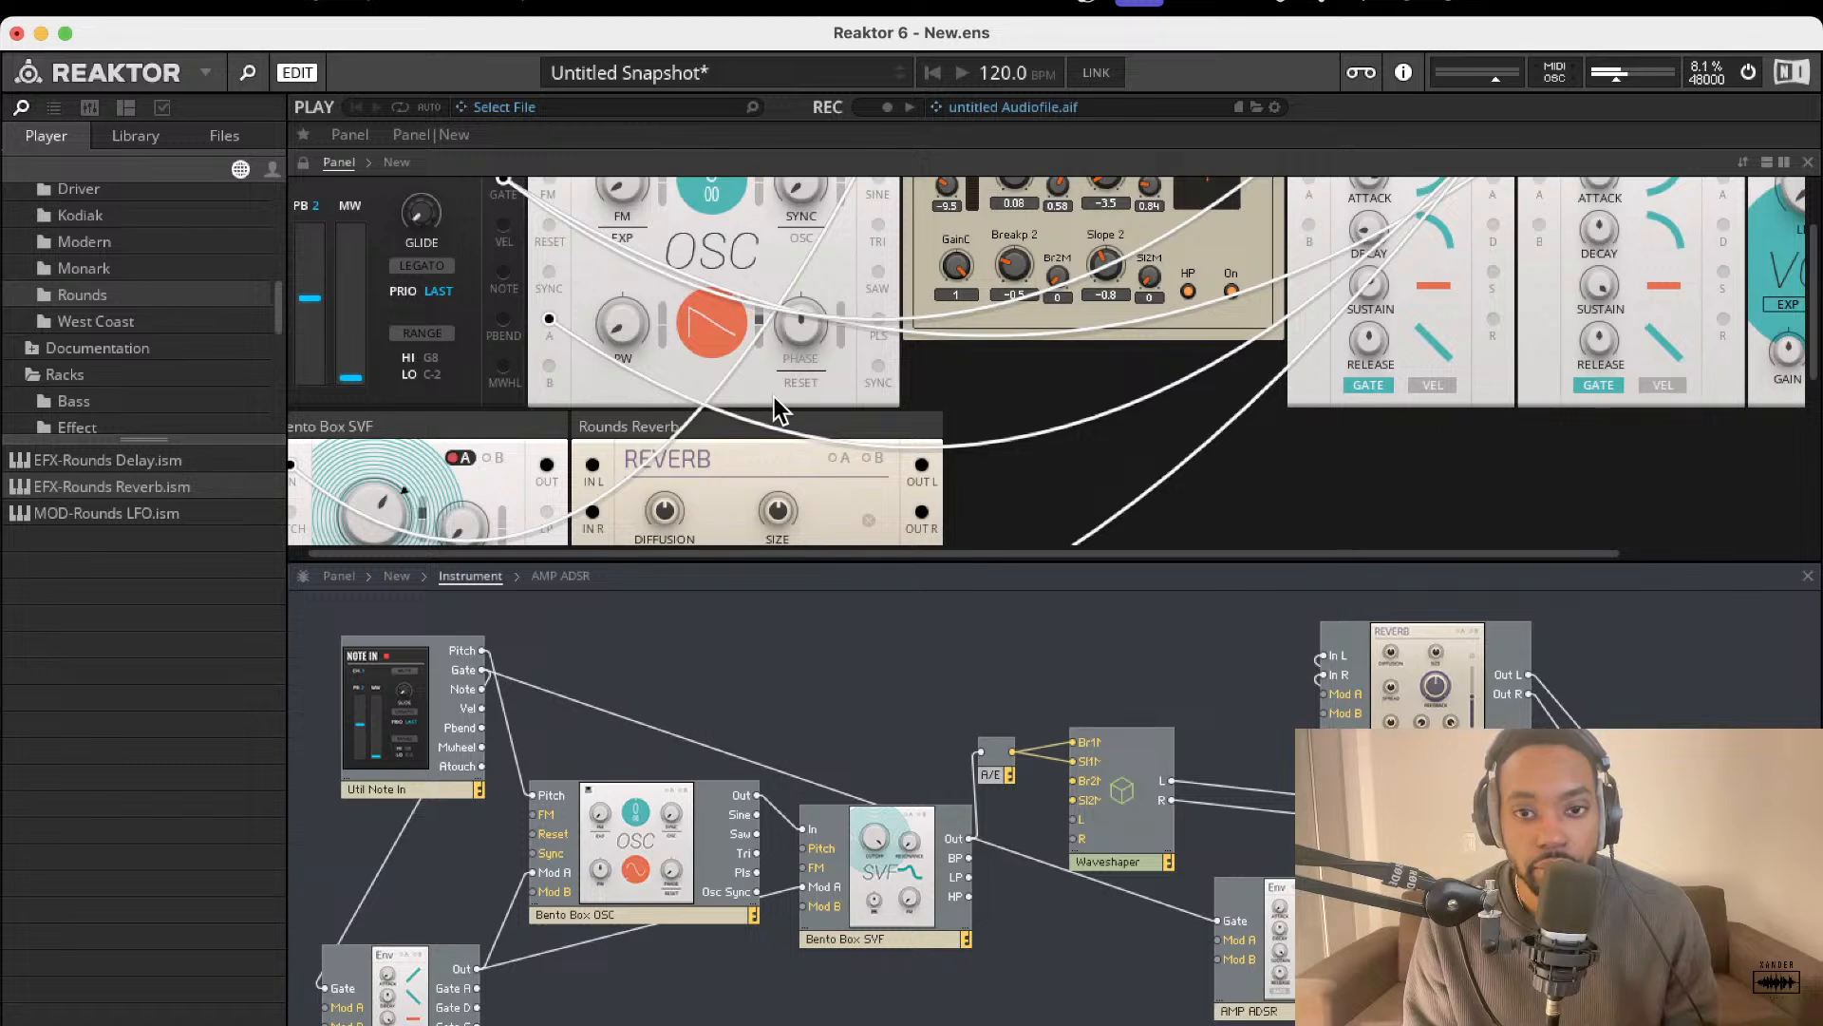
scroll(824, 401, up, 2)
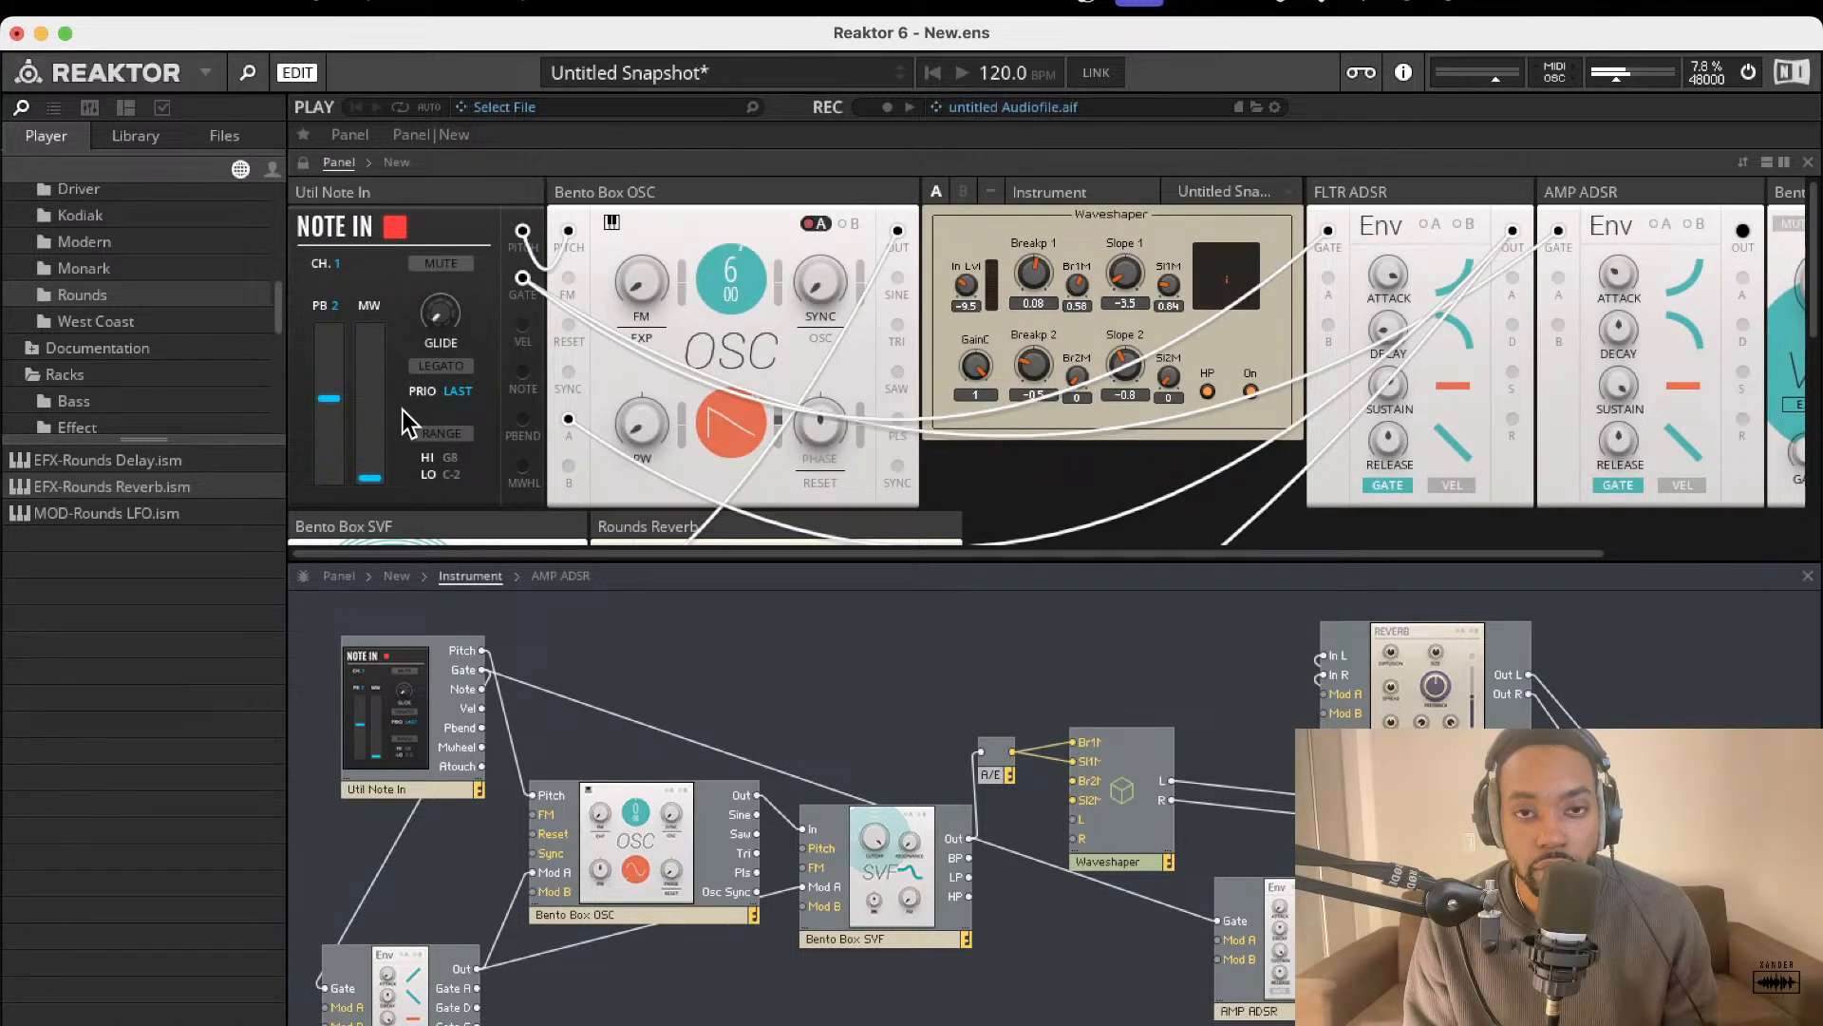
scroll(1089, 366, down, 5)
scroll(1089, 366, up, 5)
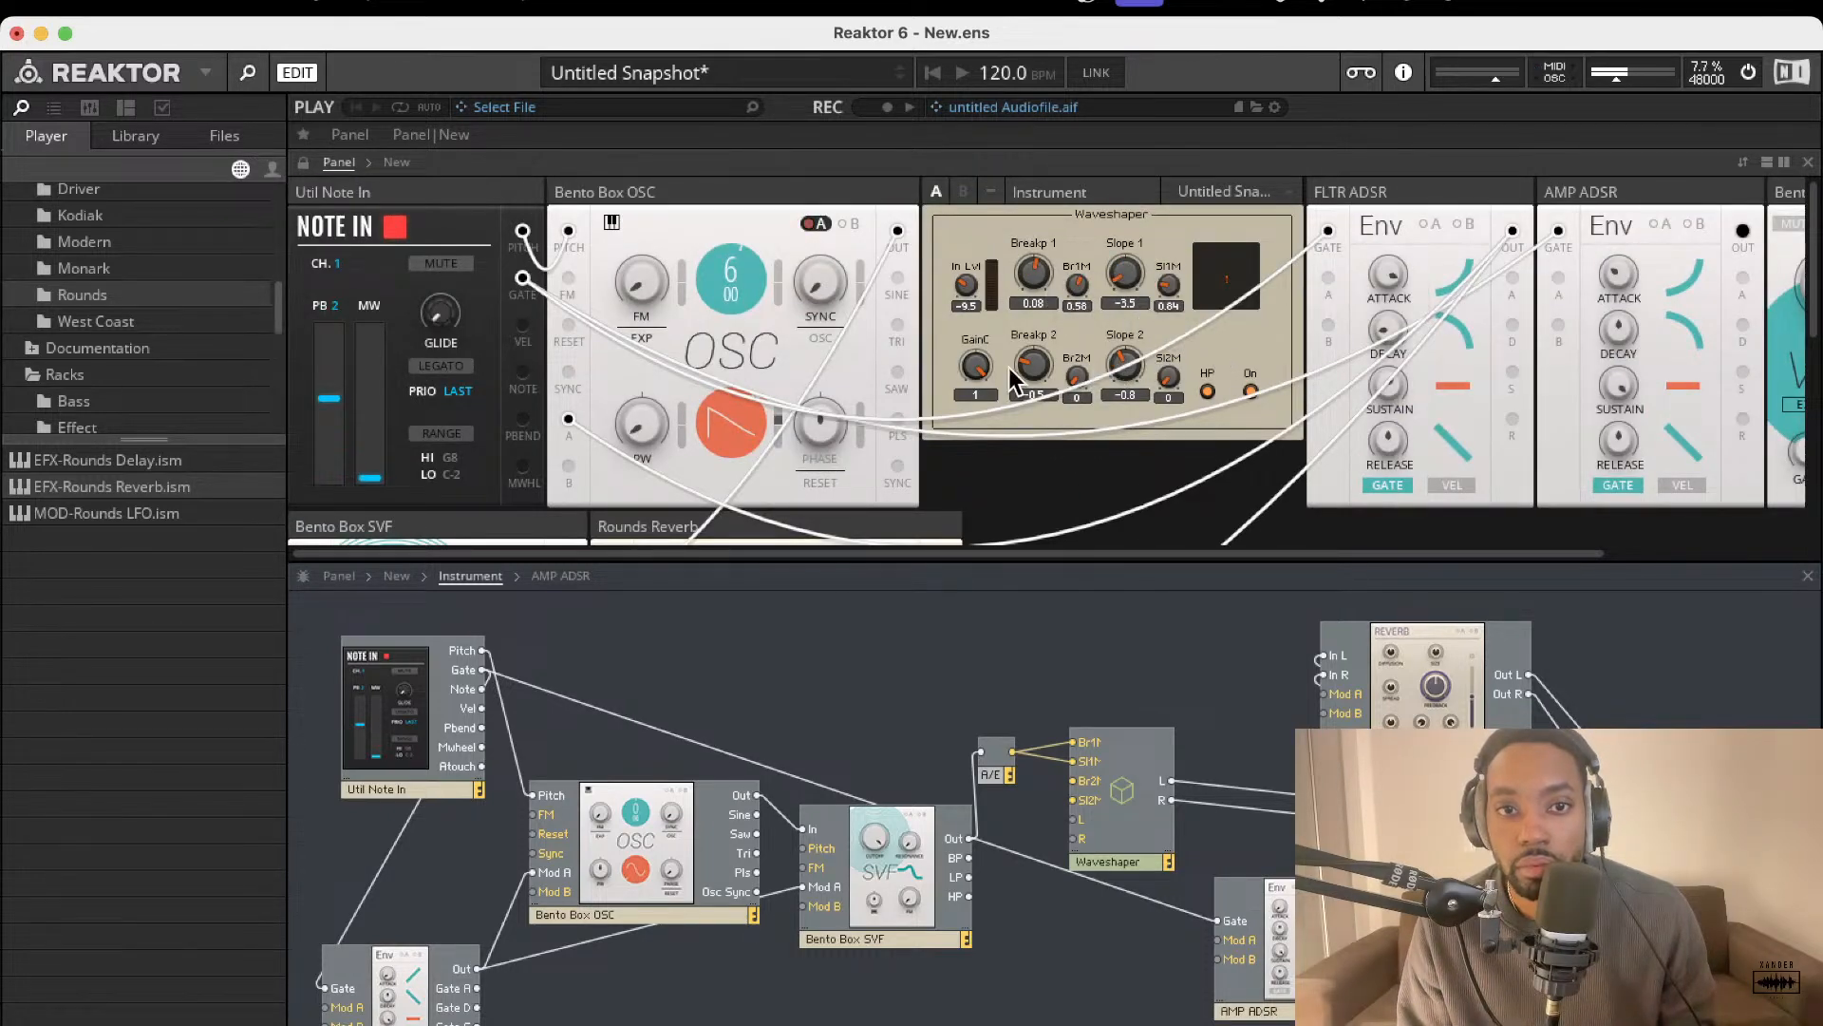
scroll(1018, 370, down, 3)
scroll(1018, 369, right, 3)
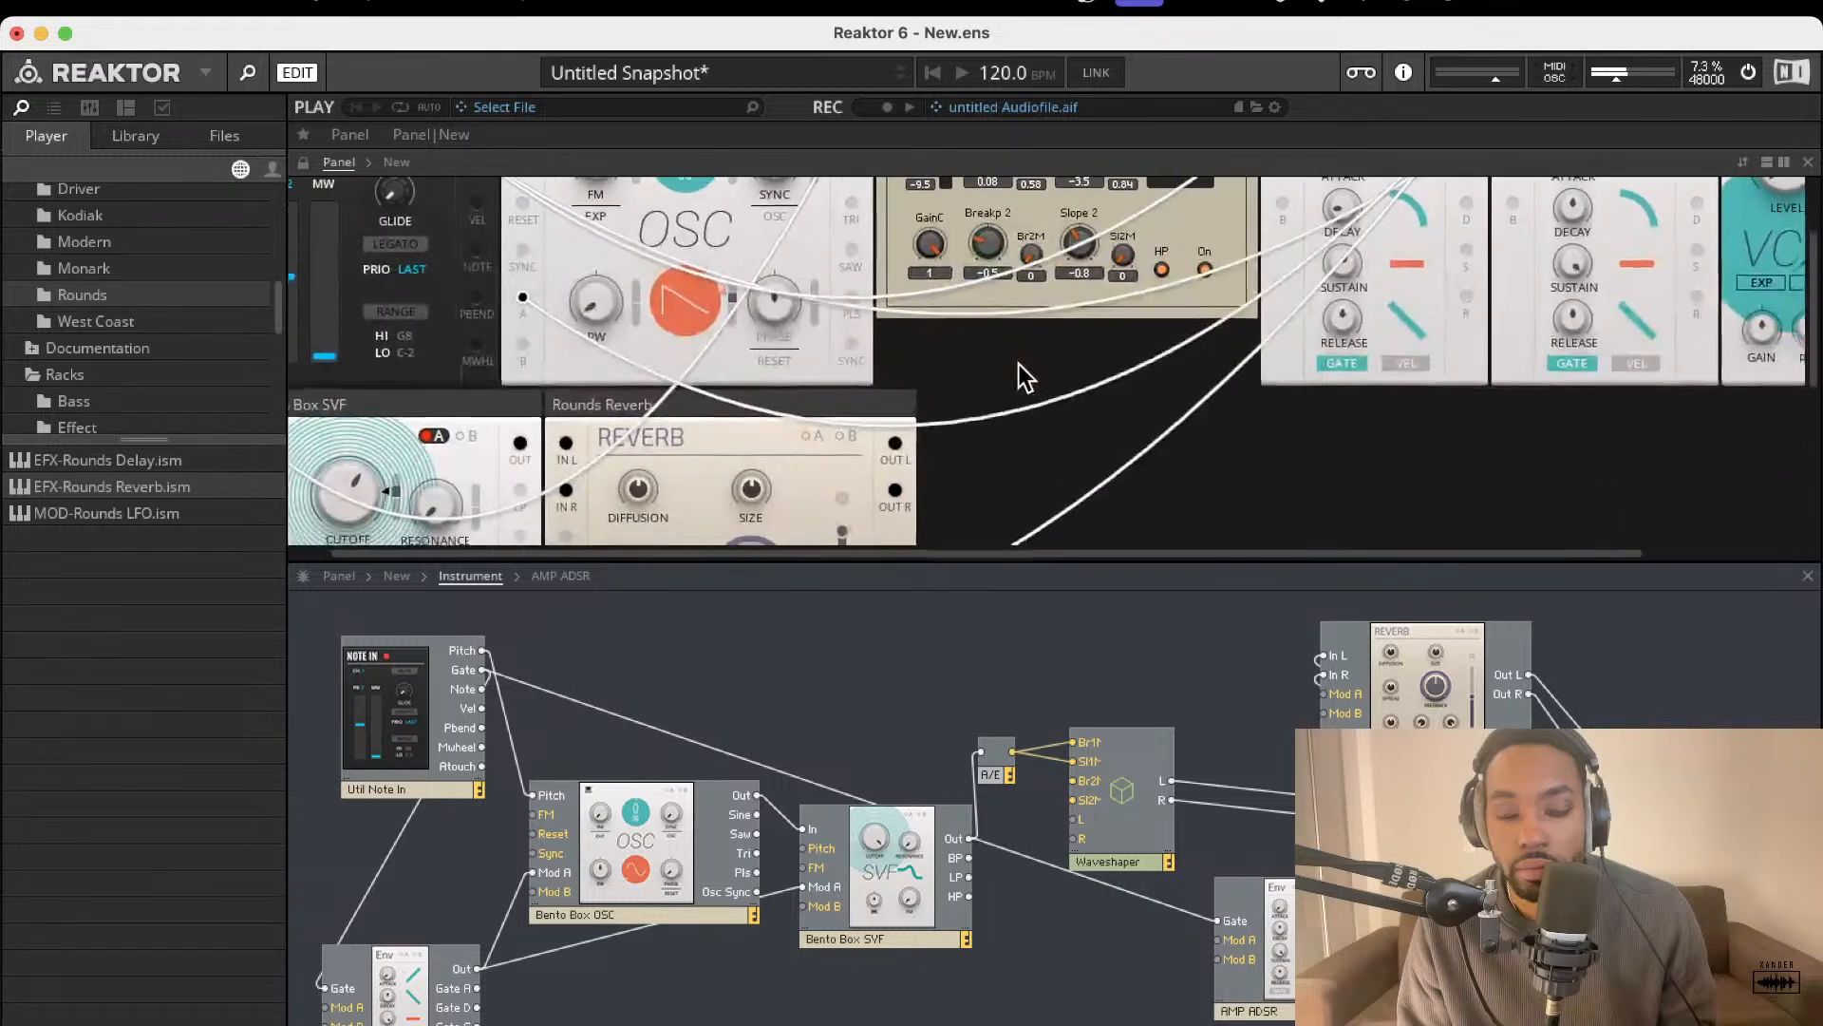
scroll(1017, 366, up, 3)
scroll(1011, 367, left, 2)
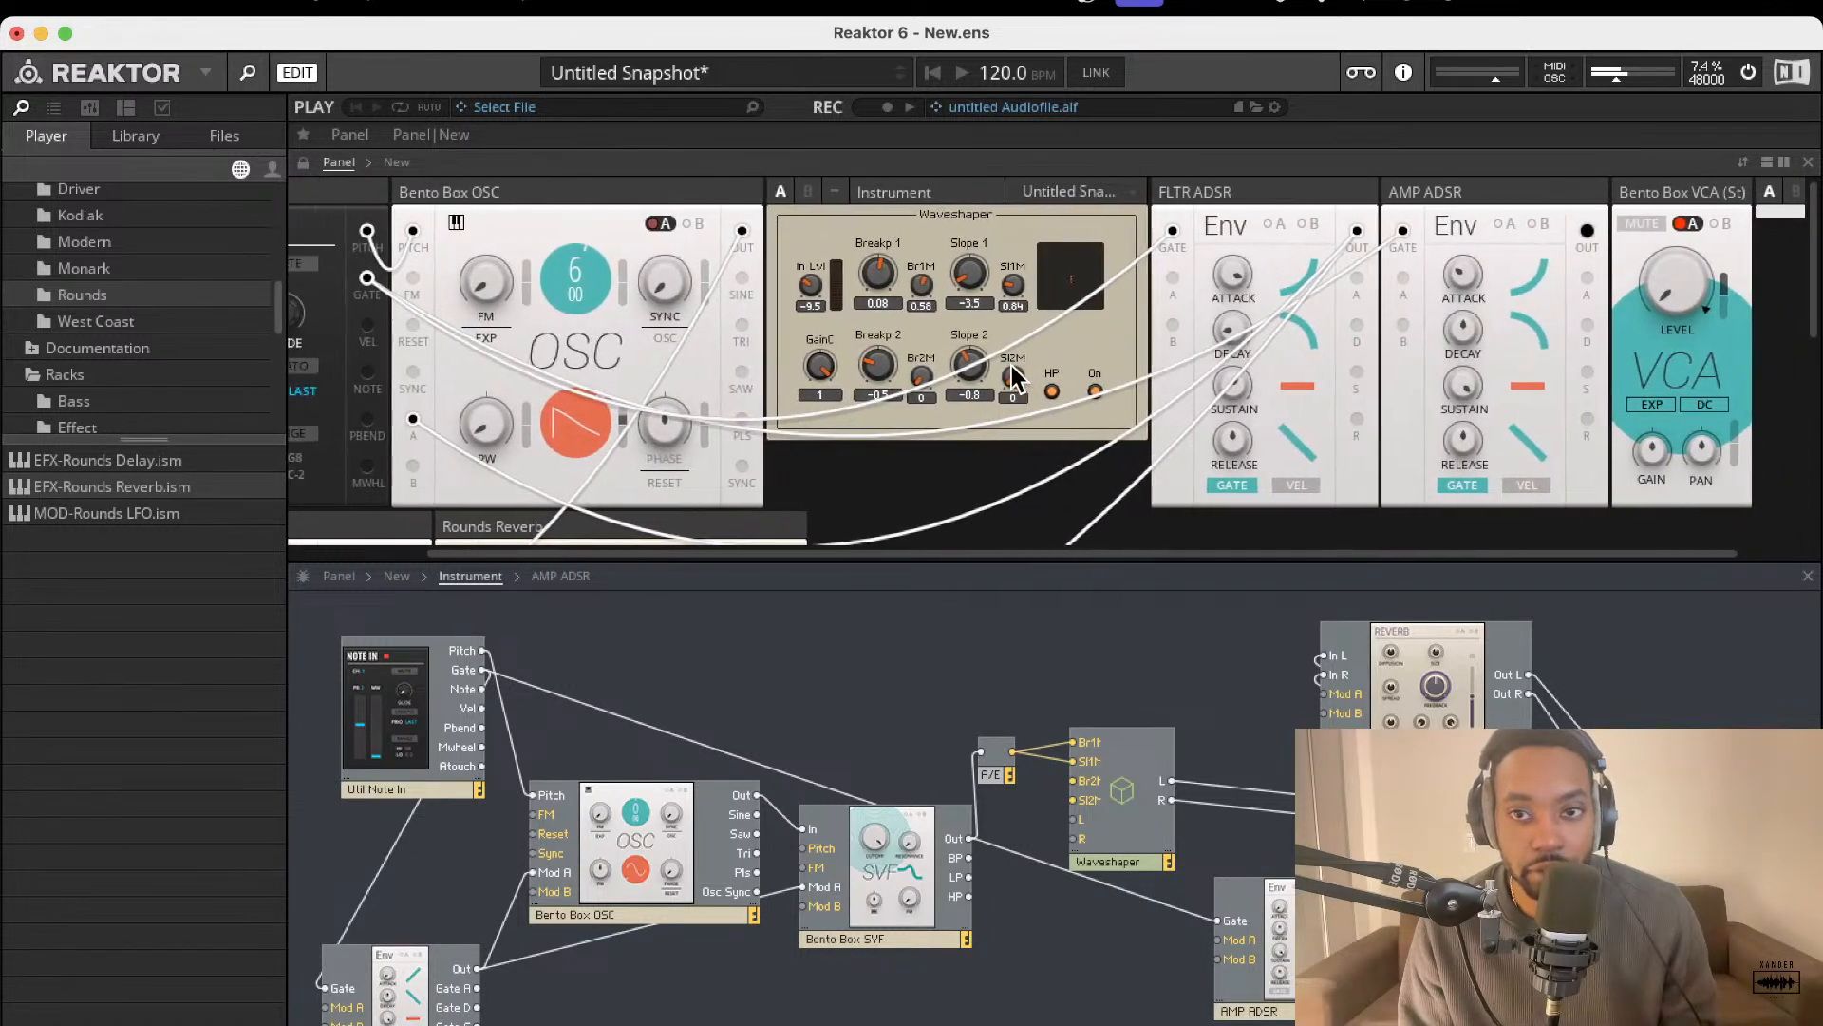